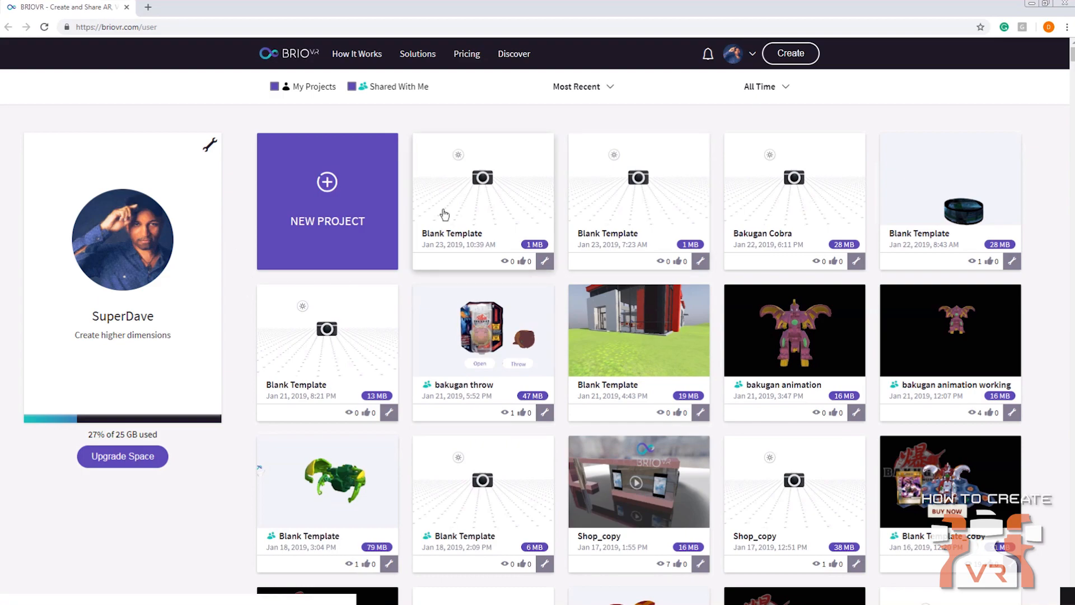
Create a new project from the Blank Template
left_click(325, 187)
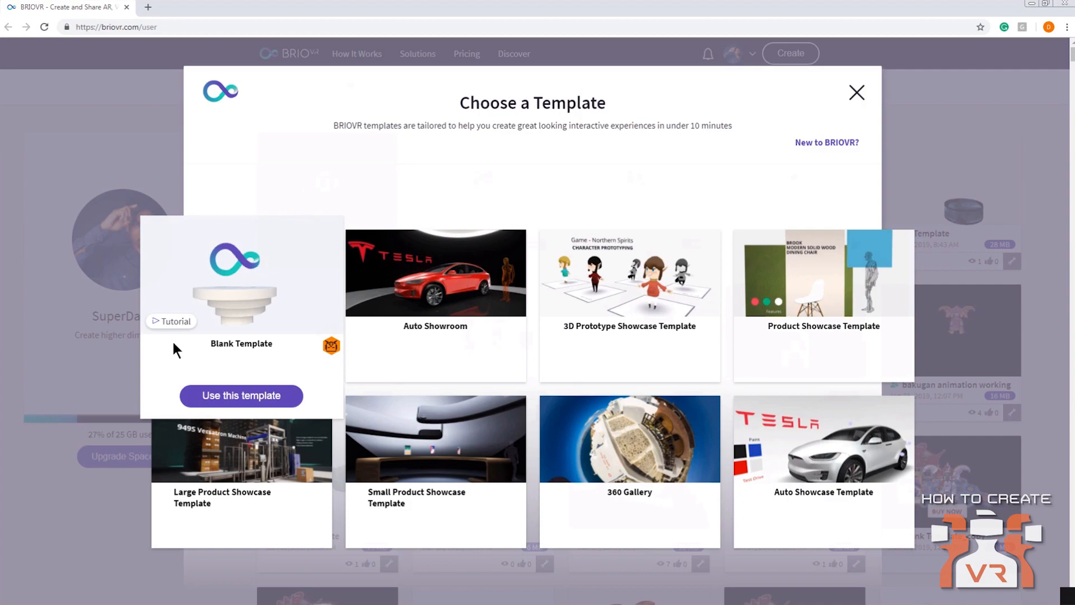
left_click(257, 374)
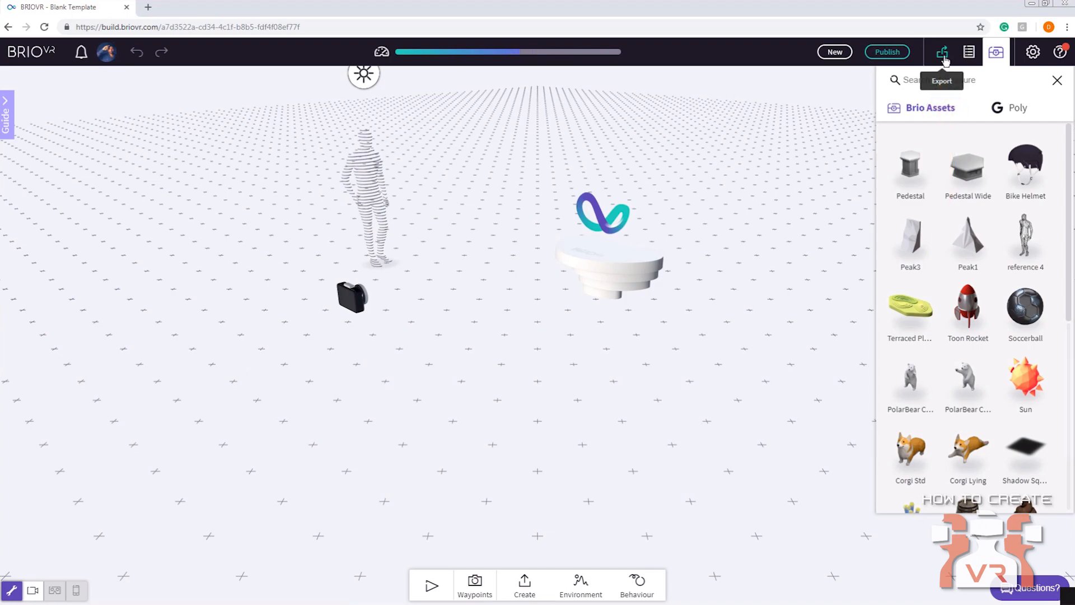
Examine the export options, the scene's object list and the contents of the asset library
left_click(943, 54)
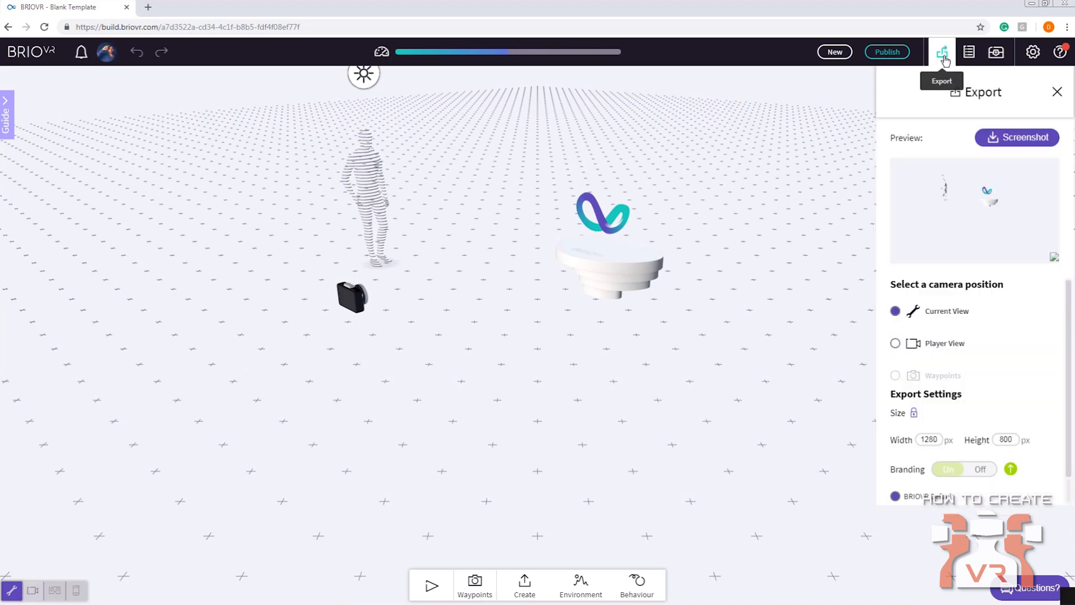
left_click(943, 53)
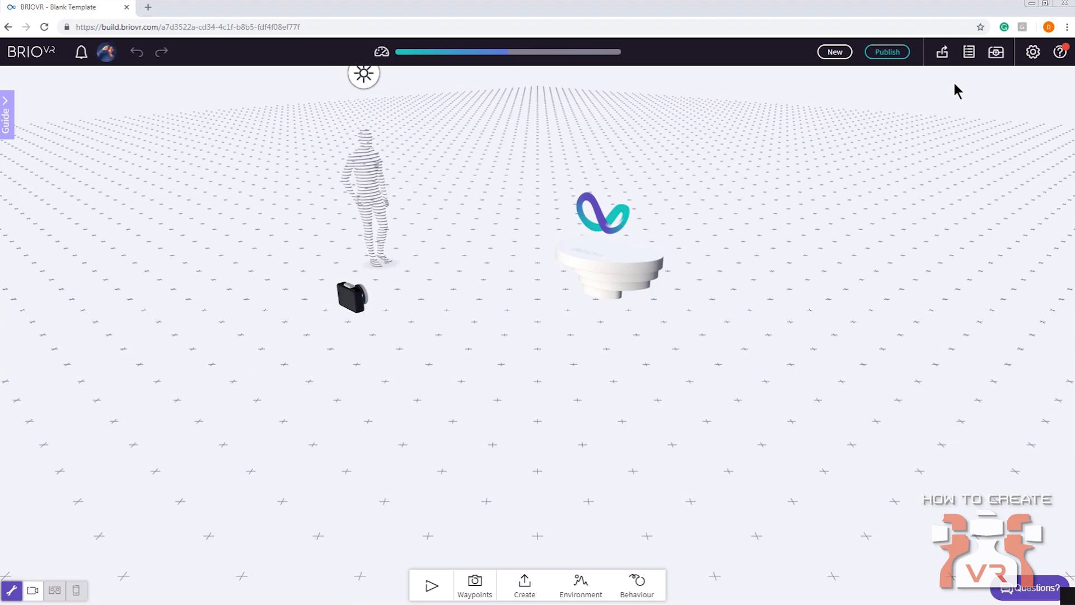
left_click(968, 51)
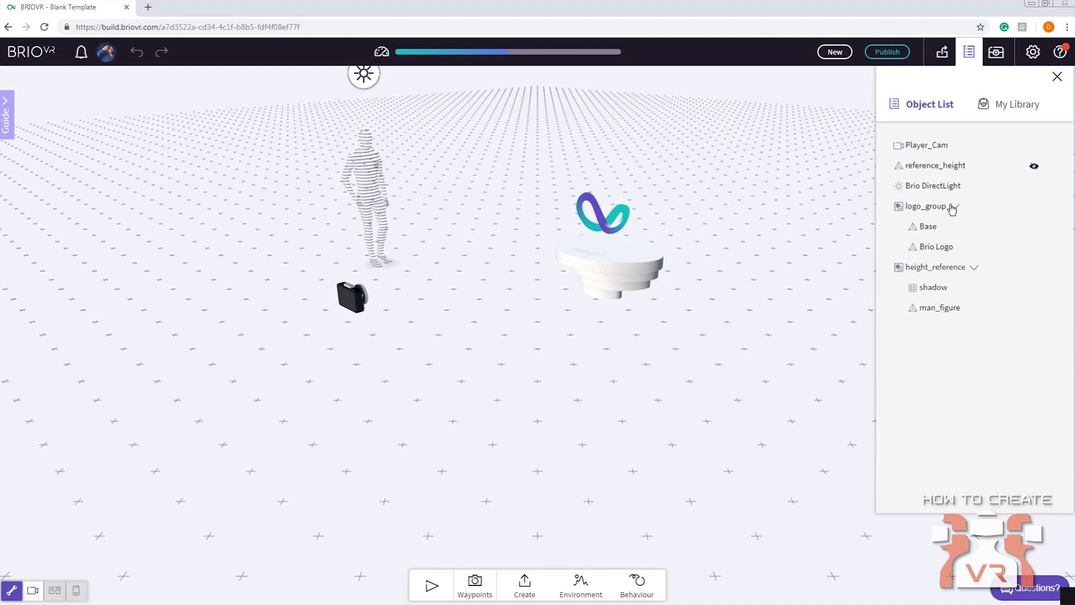
left_click(1015, 107)
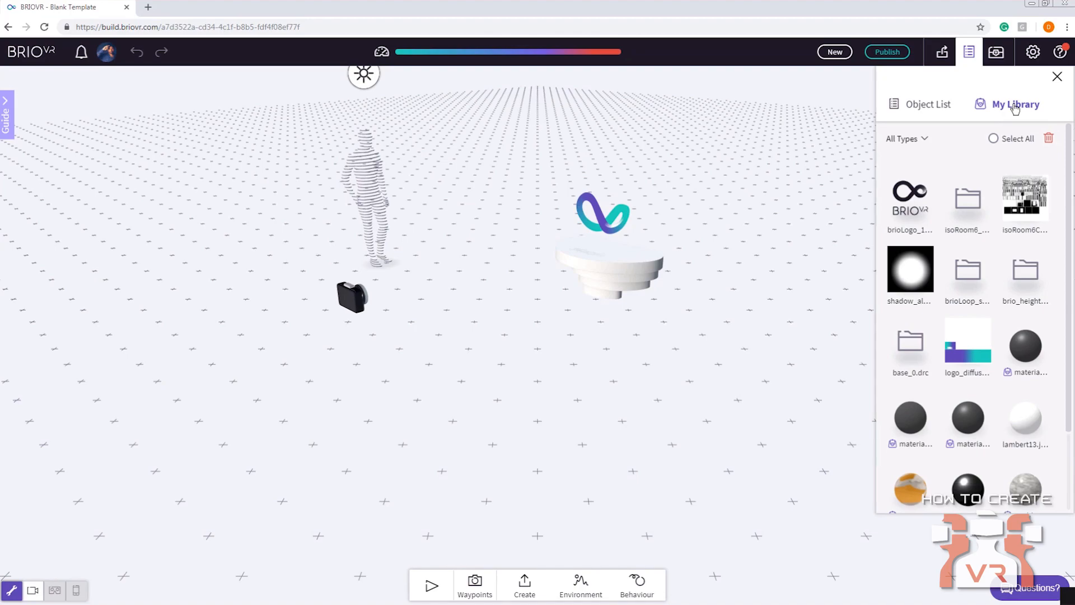
left_click(929, 106)
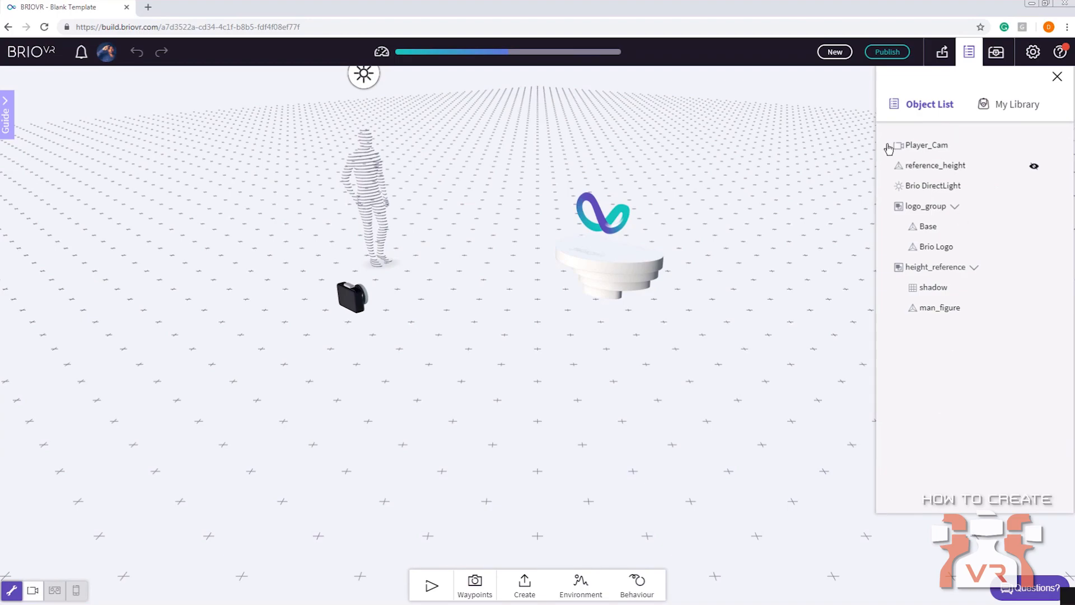
Select the logo group and examine its position, rotation and scale fields and its additional object actions
left_click(615, 260)
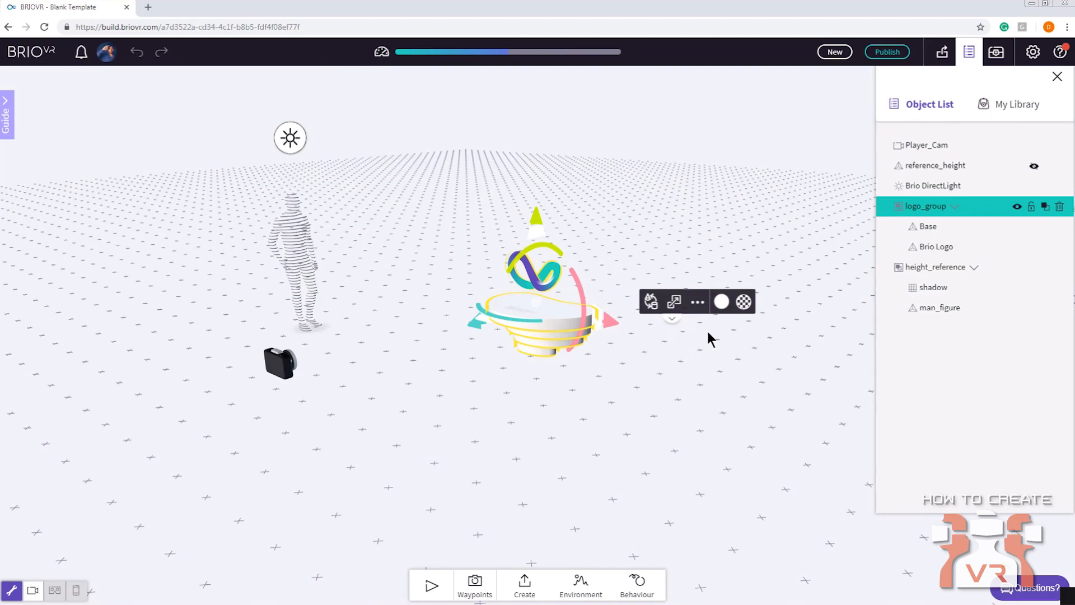
left_click(672, 318)
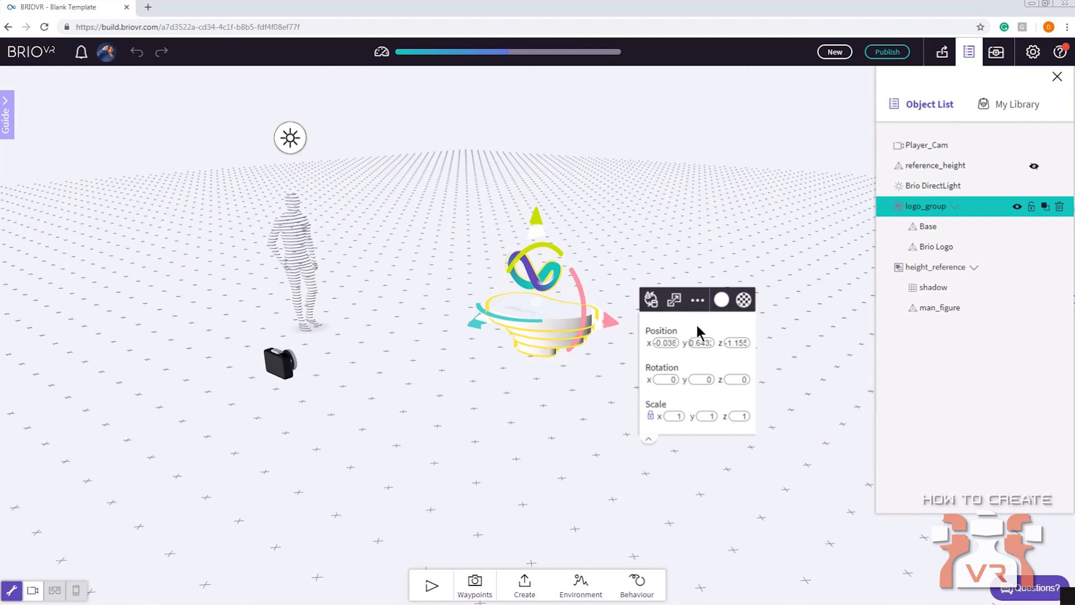
left_click(696, 301)
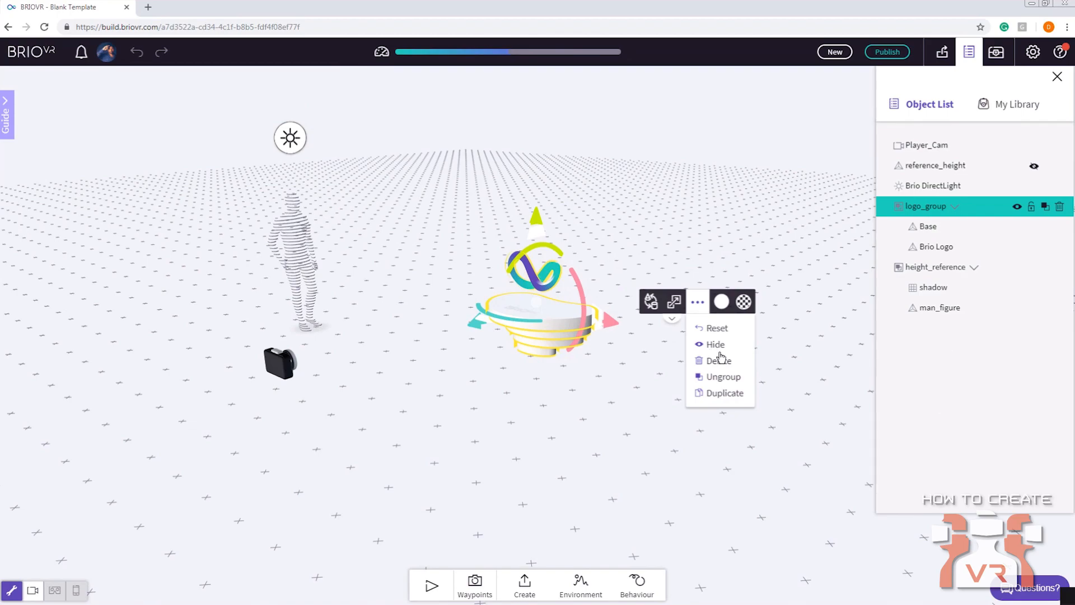
Colour the logo group's base light mint green, #9bffd0
left_click(722, 305)
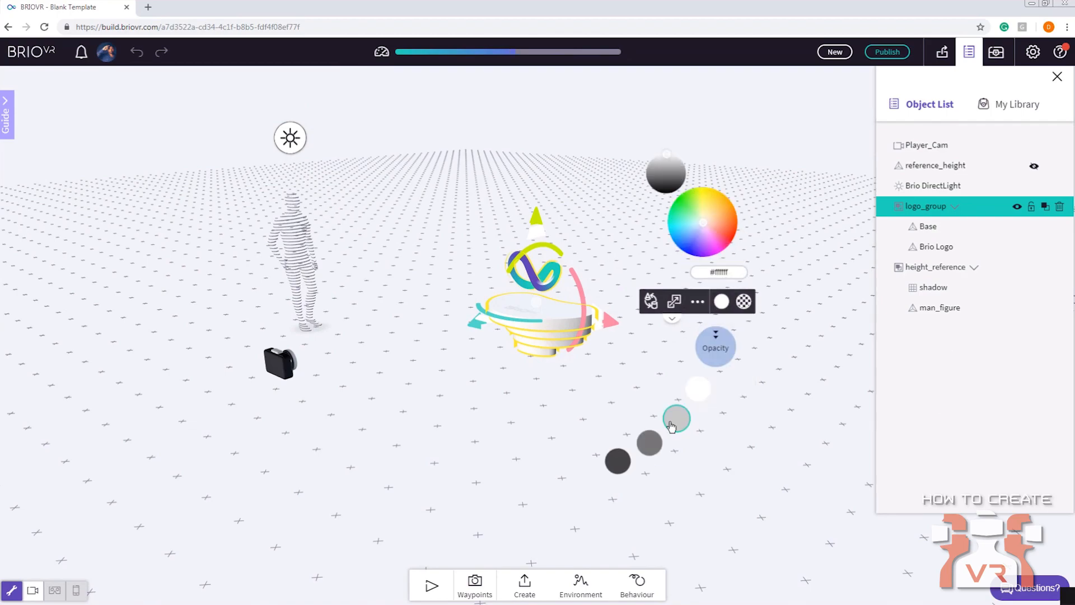
left_click_drag(706, 222, 706, 221)
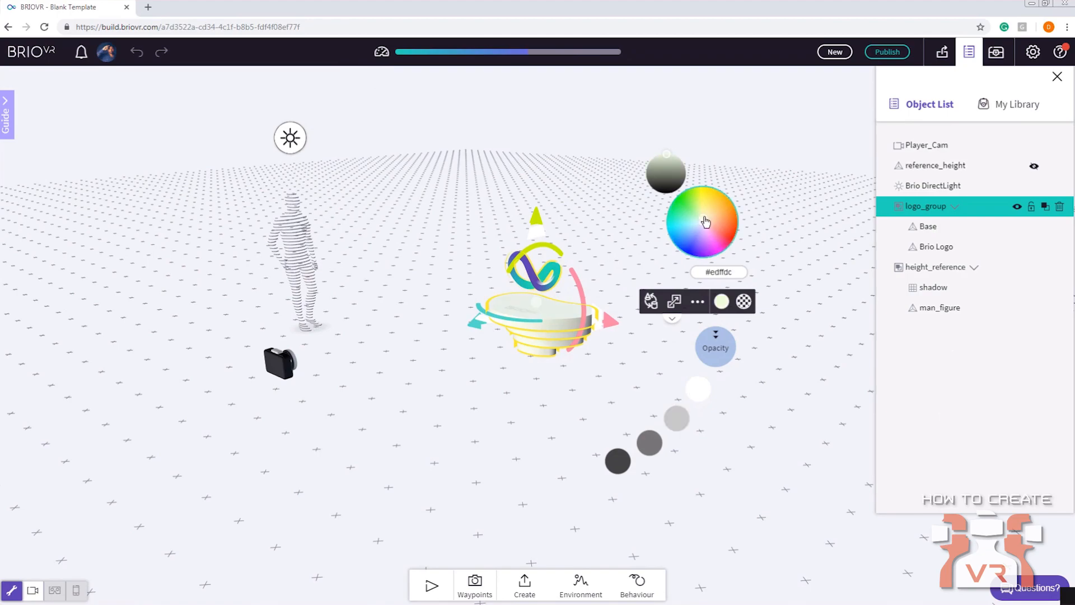
left_click_drag(706, 221, 689, 215)
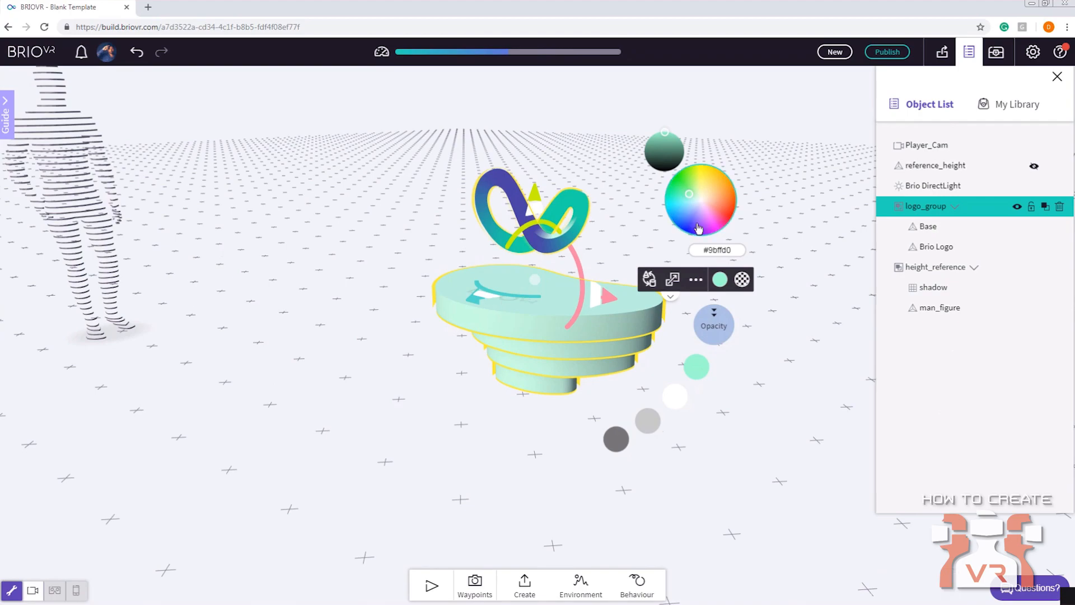
Browse the preset materials available for the logo group
left_click(748, 286)
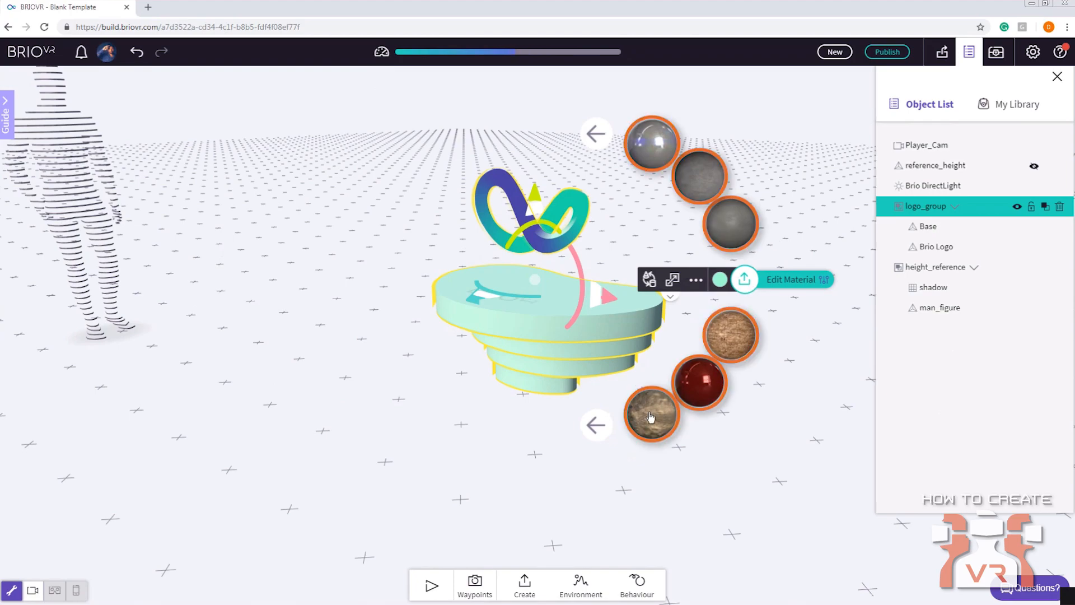
left_click(596, 426)
left_click(600, 427)
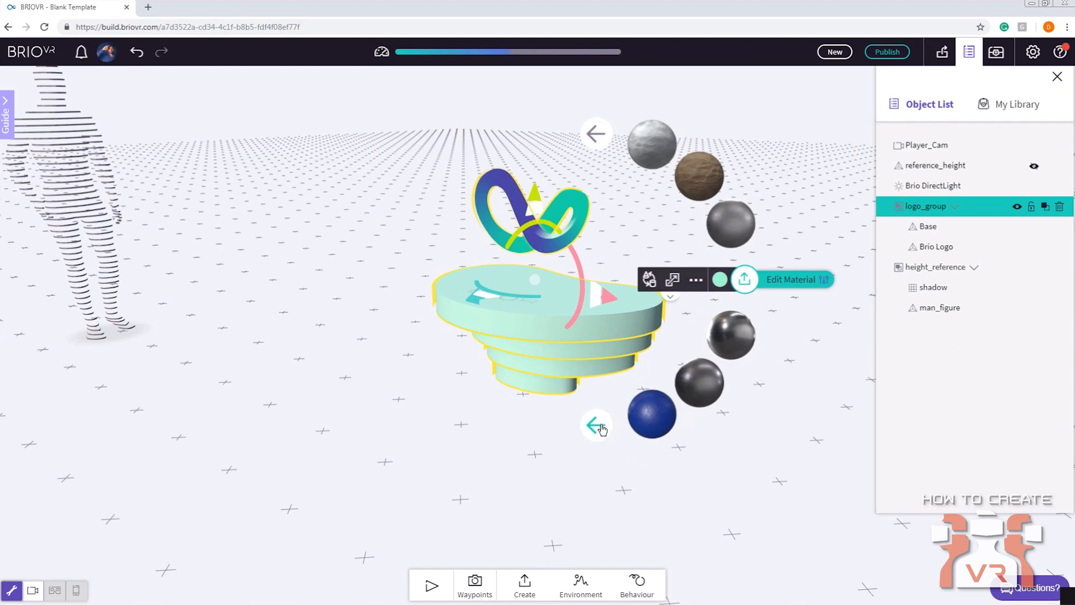
right_click_drag(809, 385, 725, 406)
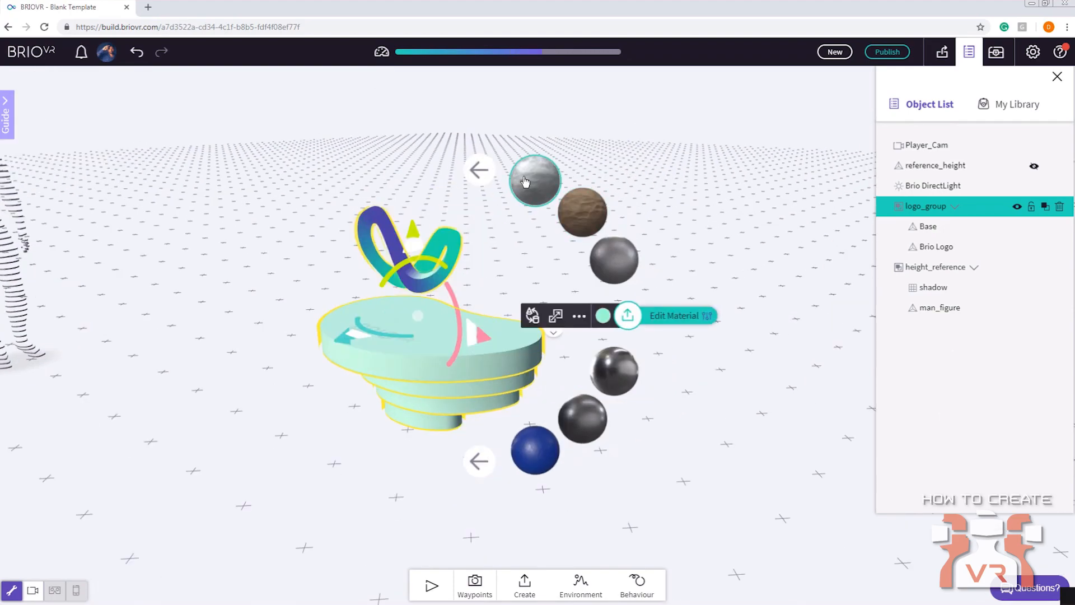
Open the logo group's material for editing and look through the saved materials in the library
left_click(705, 317)
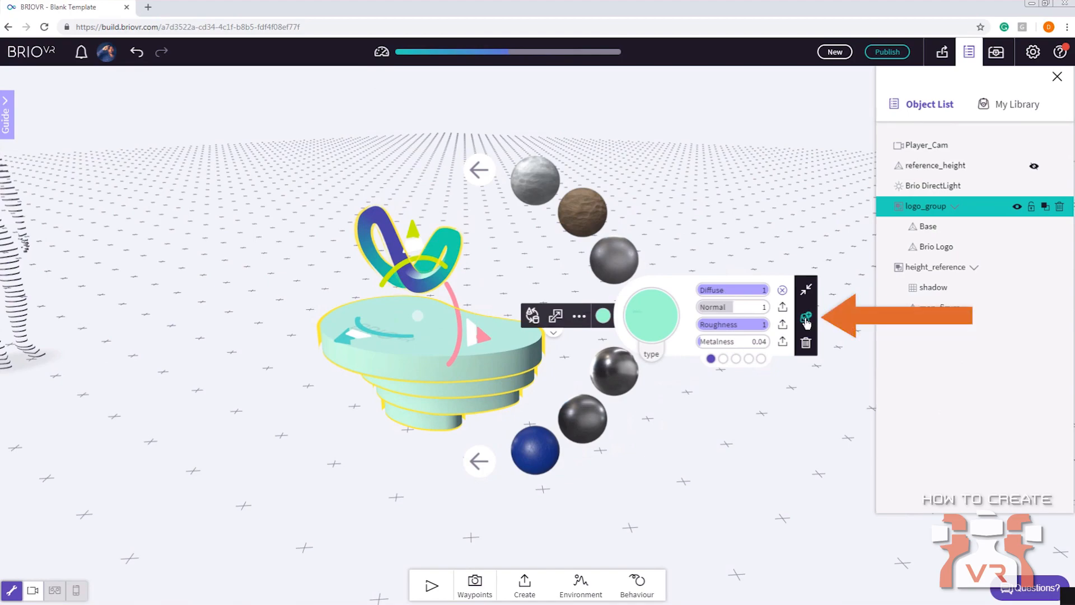
left_click(1016, 105)
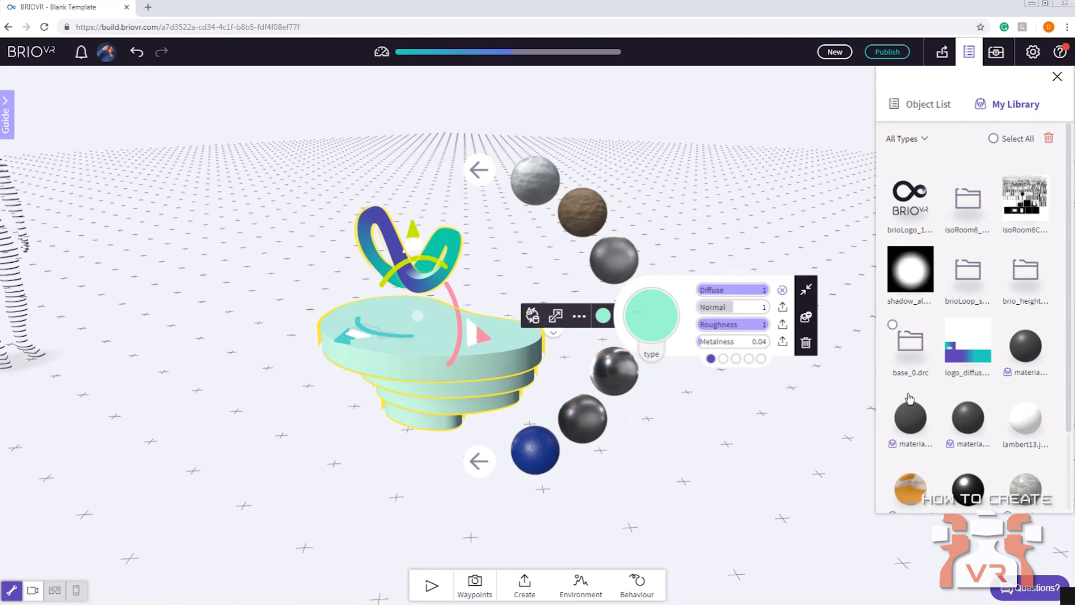
scroll(992, 380, "down", 2)
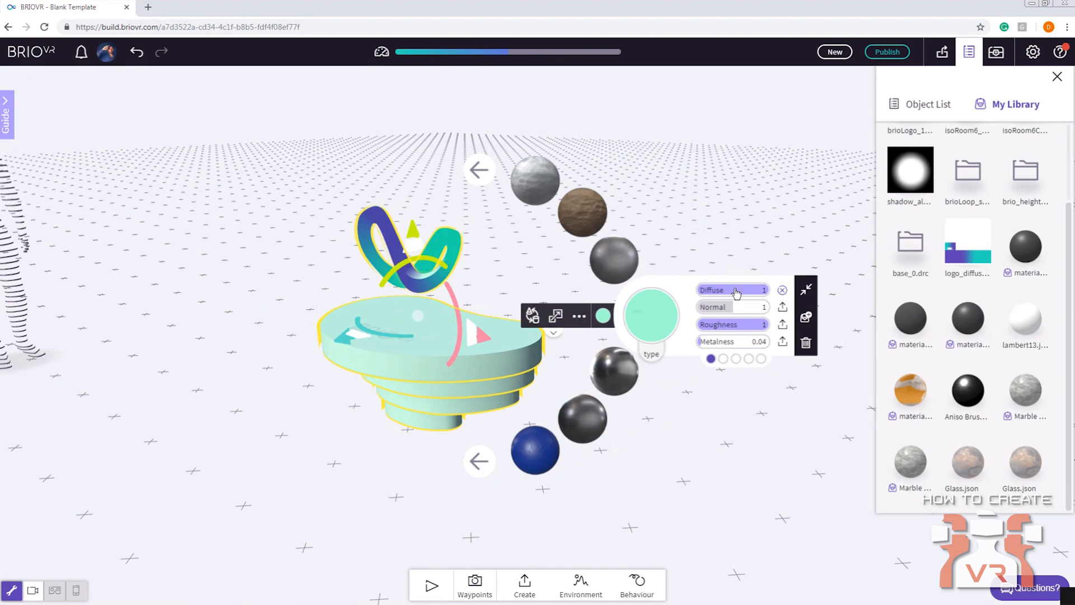
Examine the material's lighting, clear coat, opacity, displacement, projection and tiling settings
left_click(723, 358)
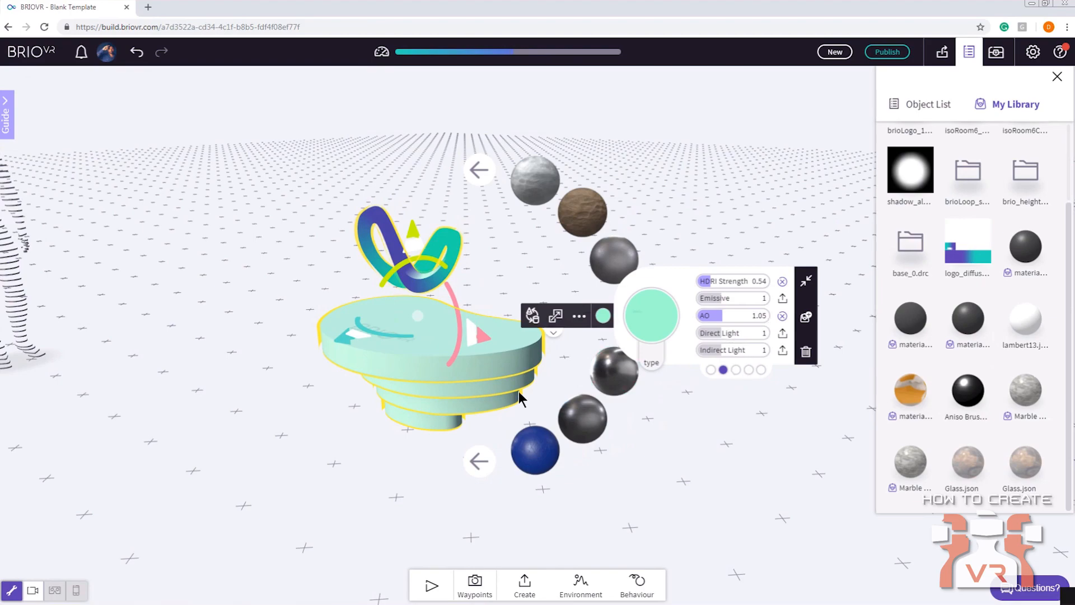
left_click_drag(326, 413, 439, 432)
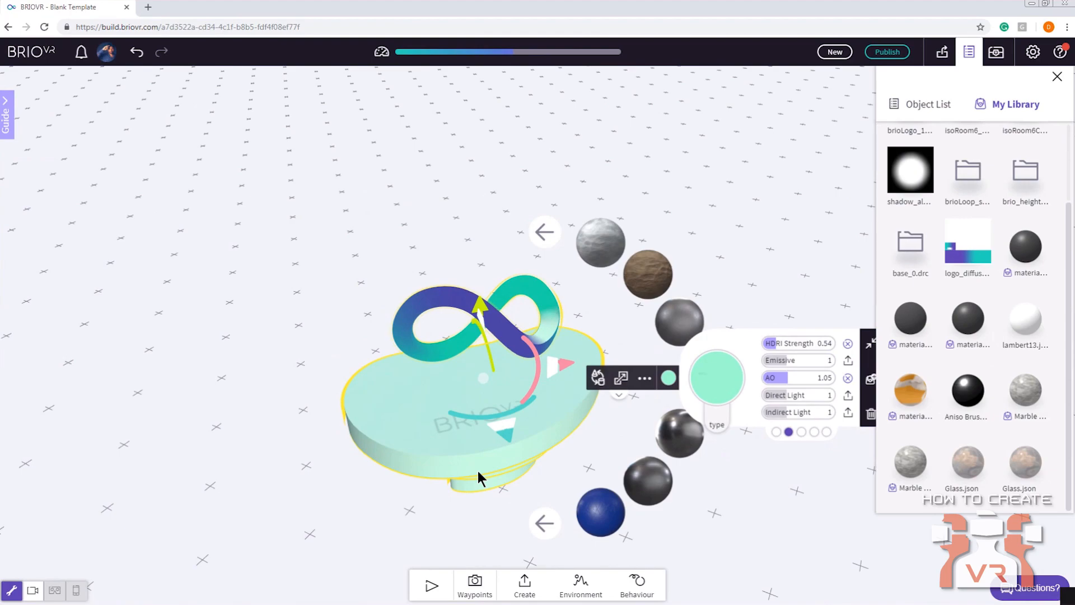
left_click_drag(495, 488, 399, 452)
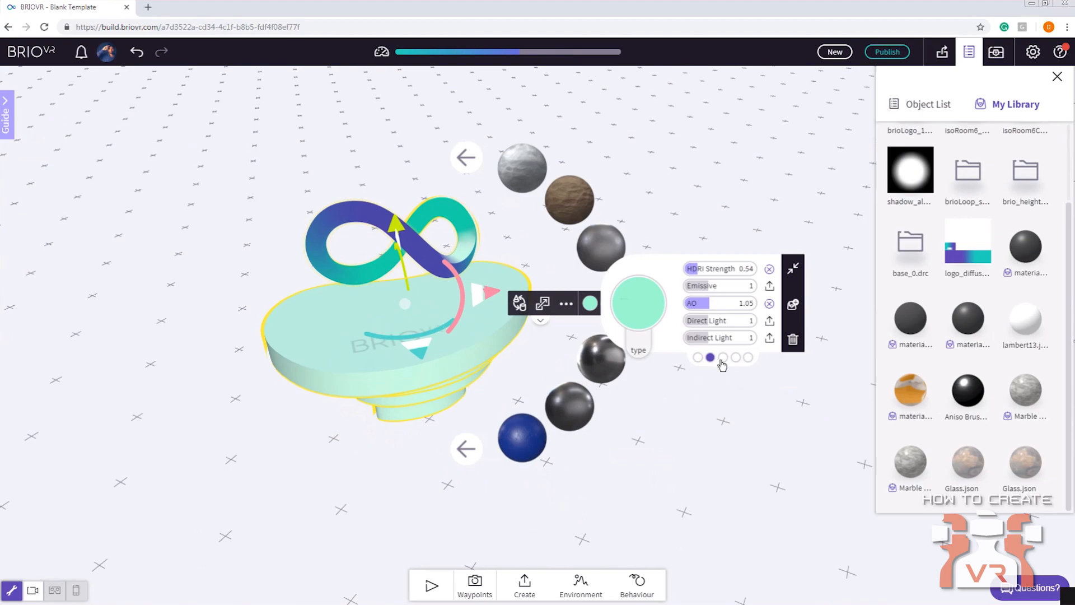
left_click(722, 358)
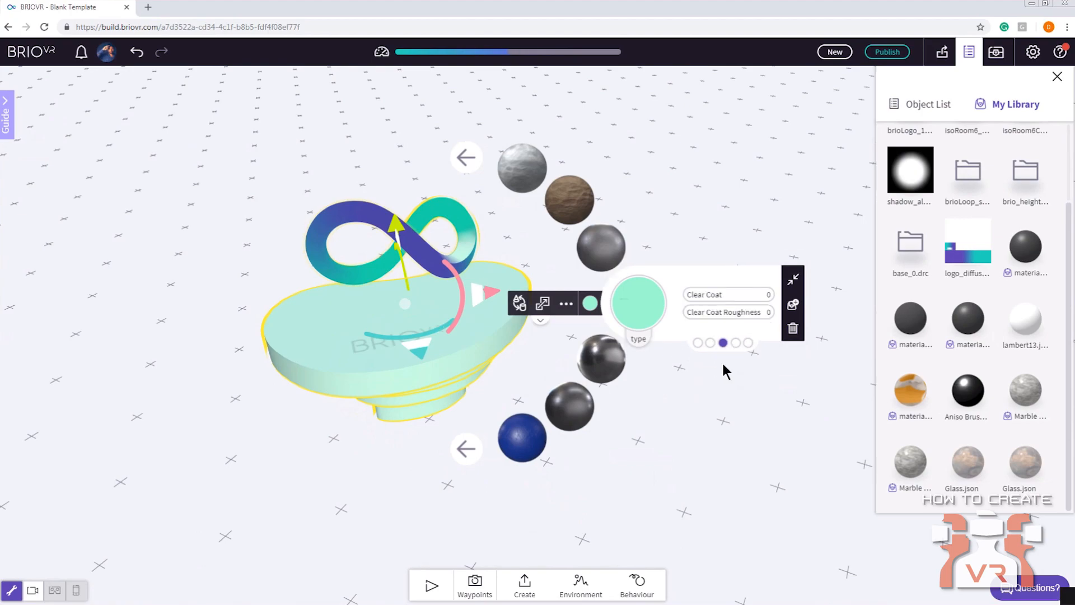
left_click(710, 343)
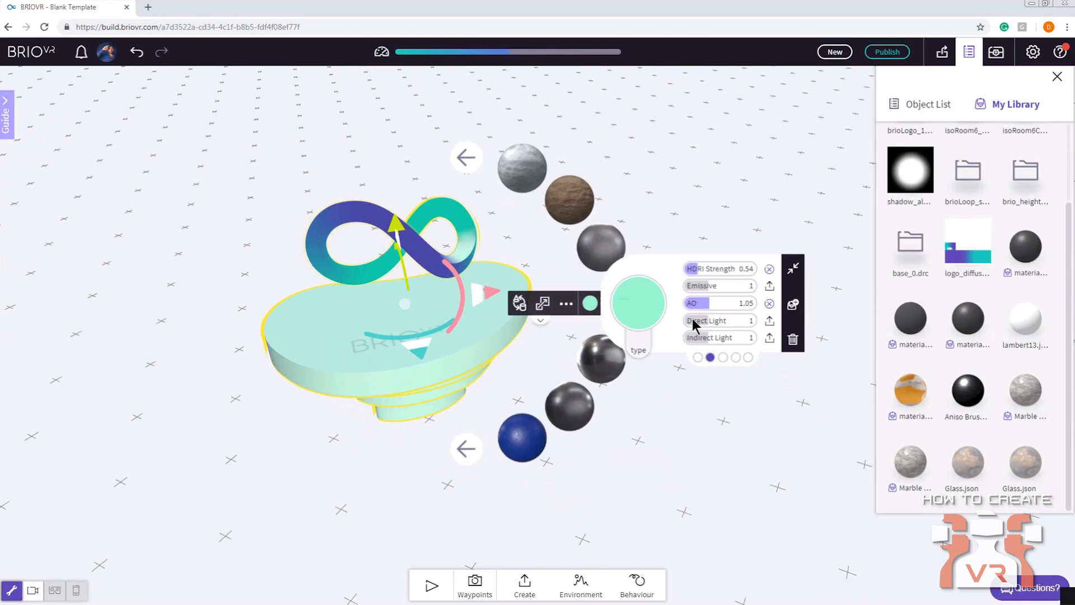
left_click(734, 357)
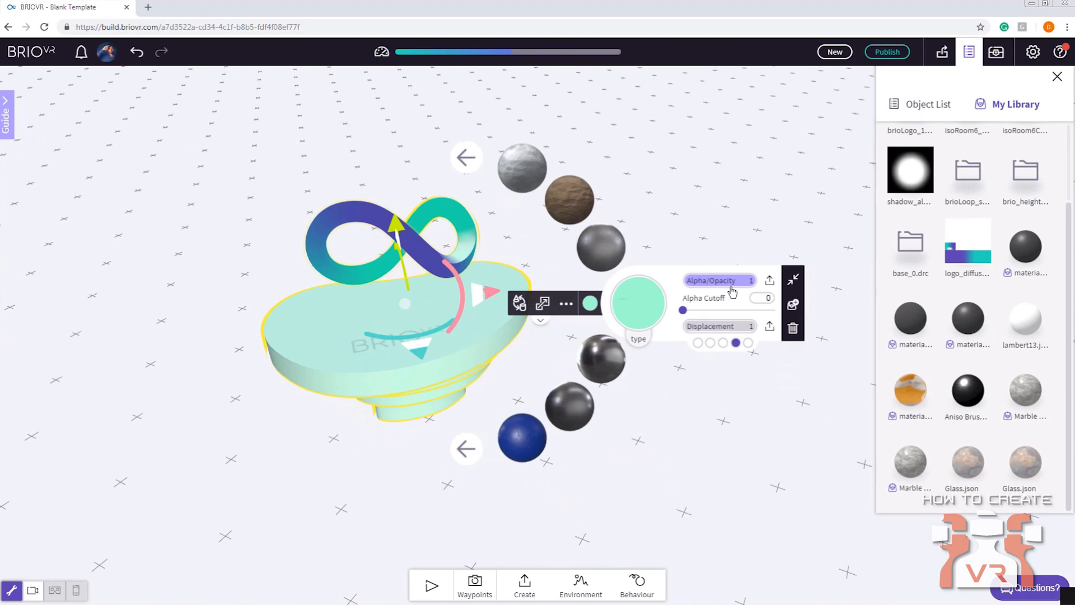
left_click(748, 342)
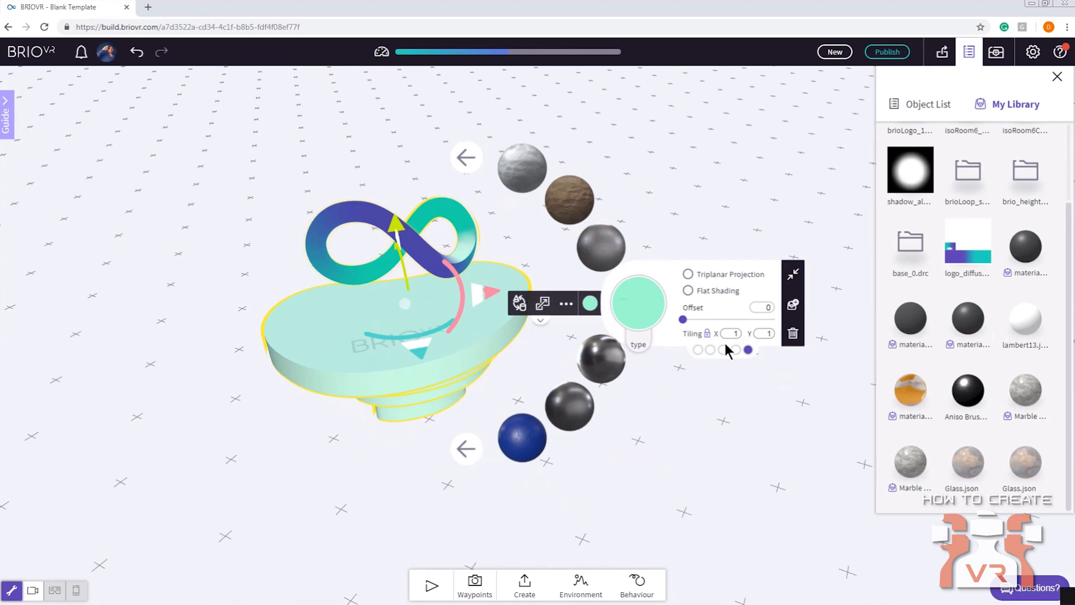
Select only the base beneath the logo and apply the brown rock material to it
left_click(442, 362)
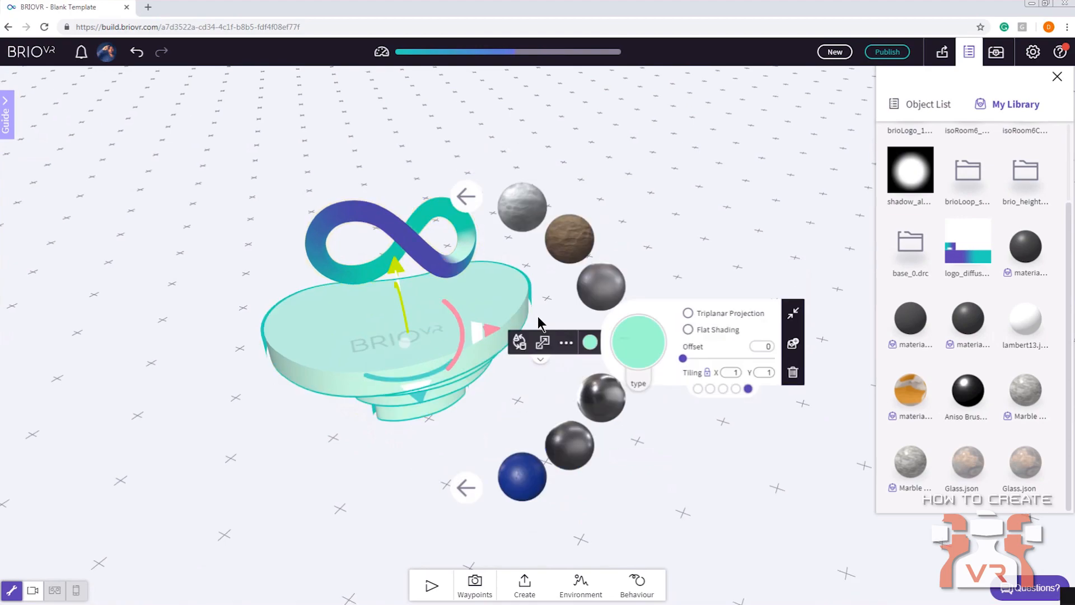
left_click(567, 257)
left_click_drag(278, 378, 334, 353)
scroll(389, 367, "up", 5)
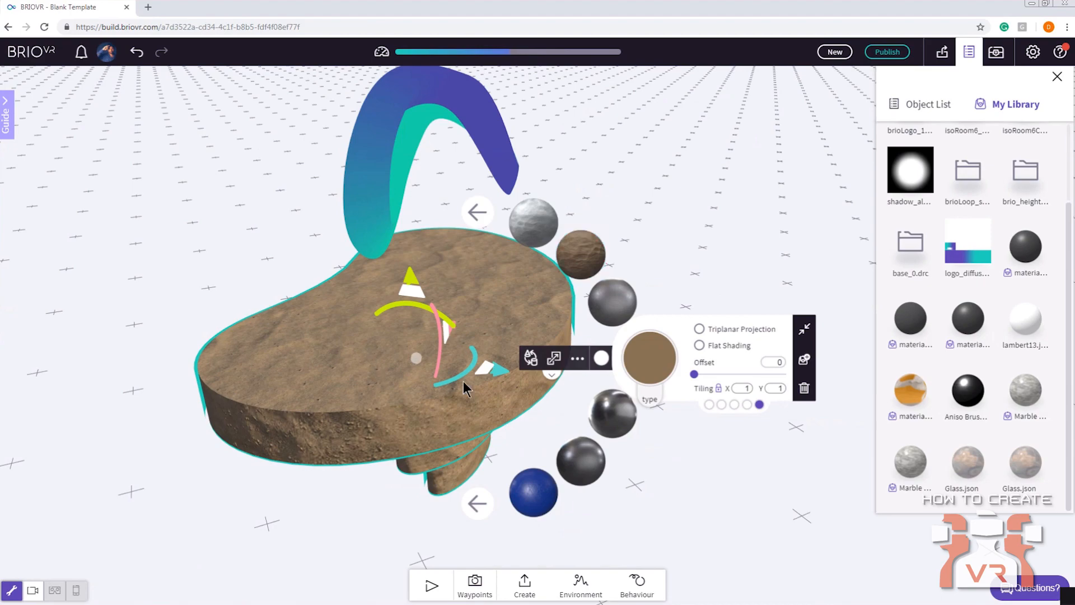
Set the rock material's tiling to 2 in both X and Y, and deselect the base
double_click(738, 391)
type("2")
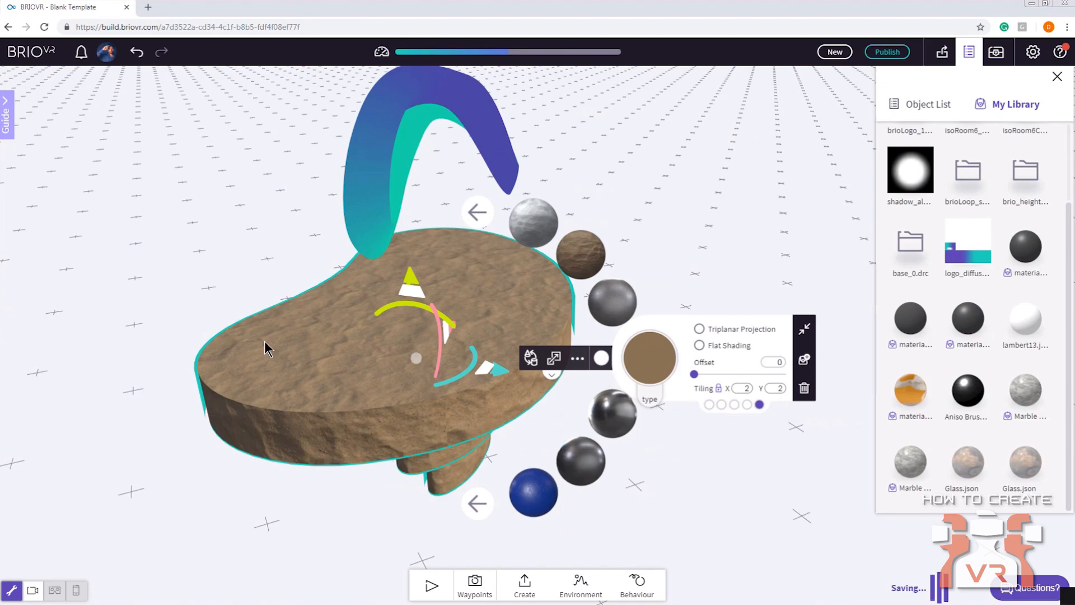
left_click(764, 166)
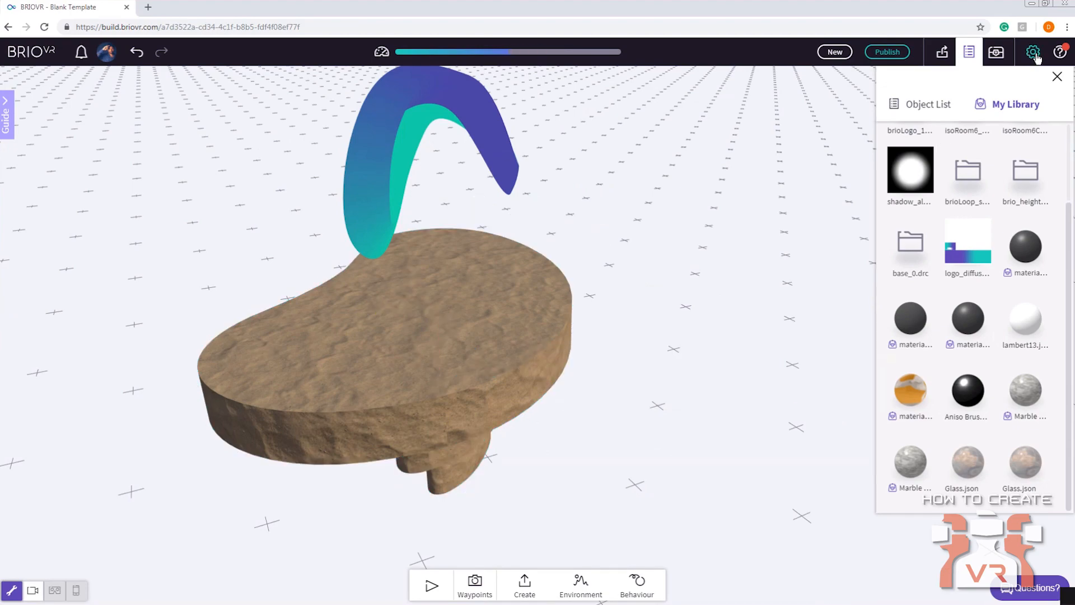
Select the whole logo and base group and snap its pivot point to a corner of its bounding box
left_click(1033, 52)
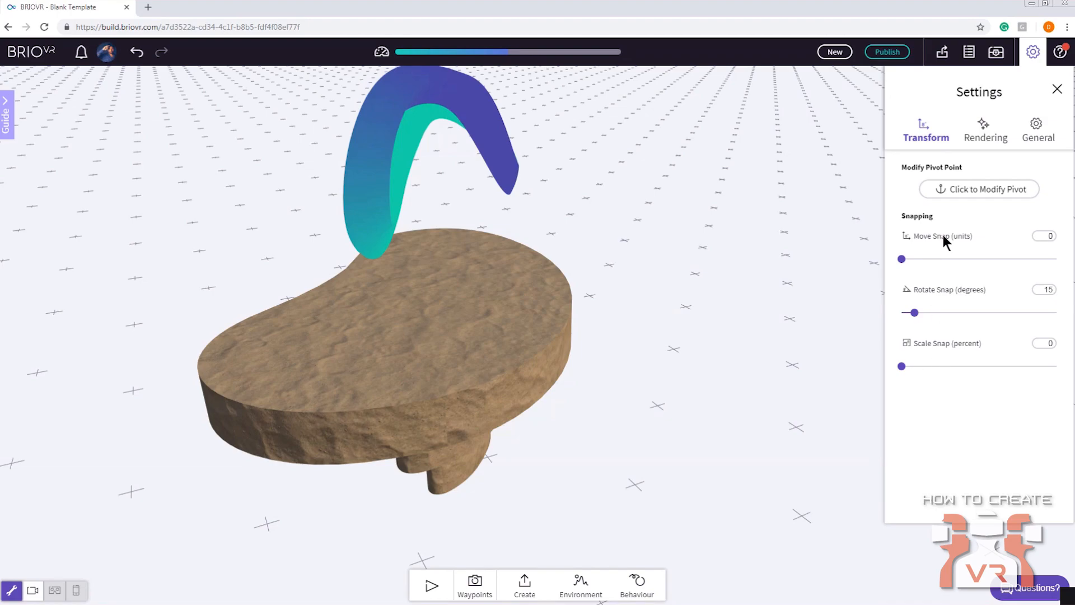
left_click(531, 330)
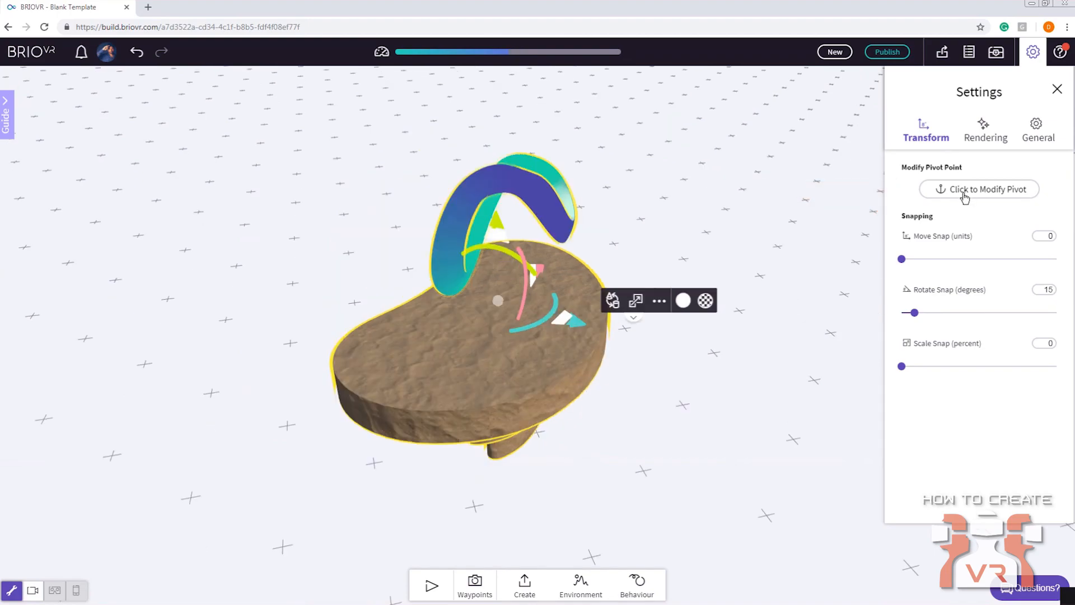
left_click_drag(491, 364, 394, 342)
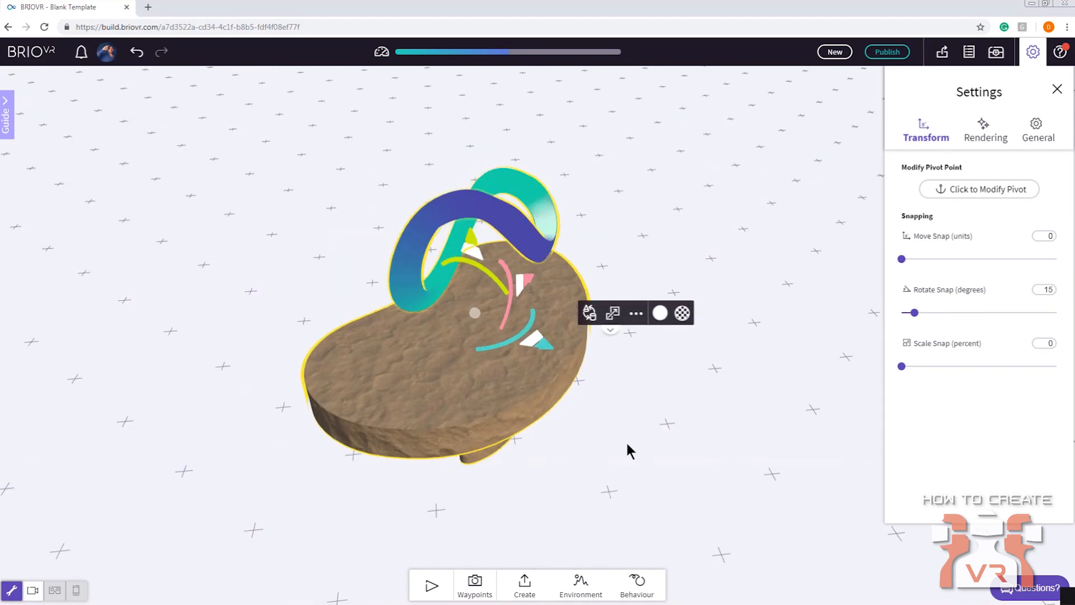
left_click_drag(626, 440, 461, 343)
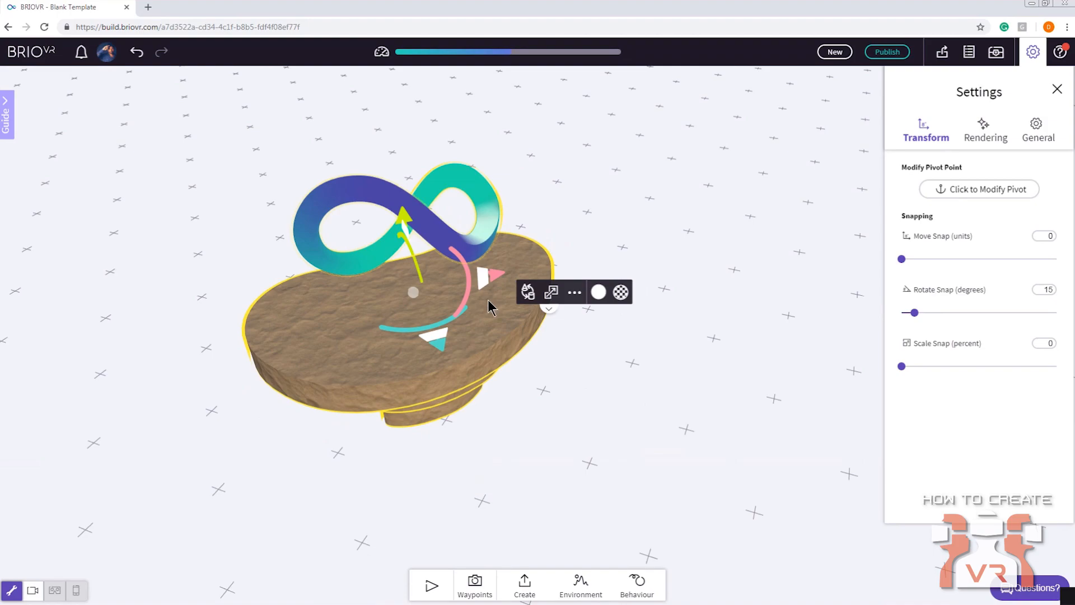
left_click(986, 189)
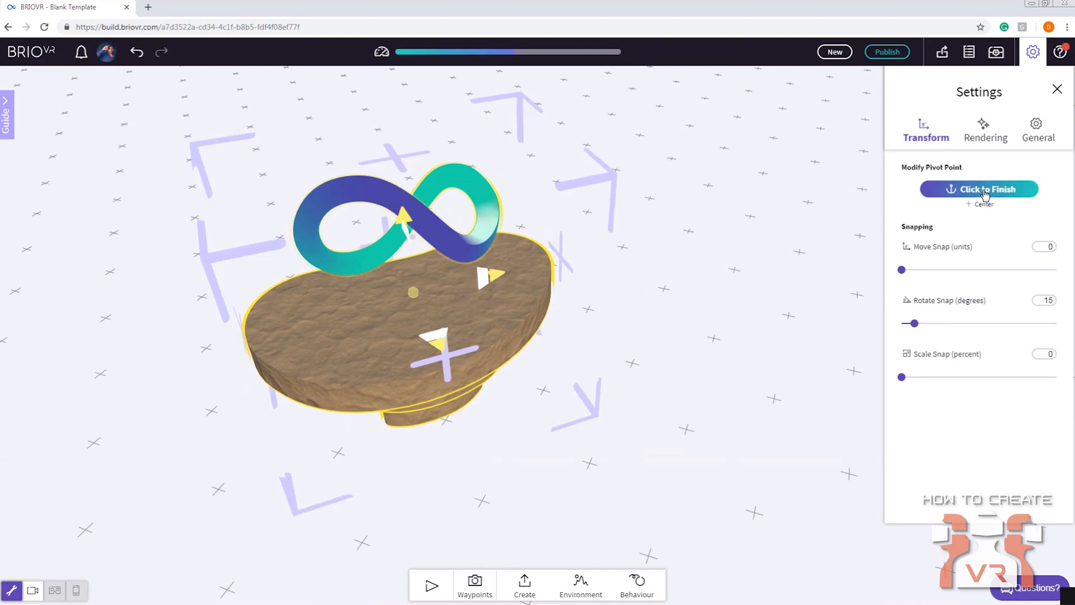
left_click_drag(738, 315, 771, 294)
left_click(736, 178)
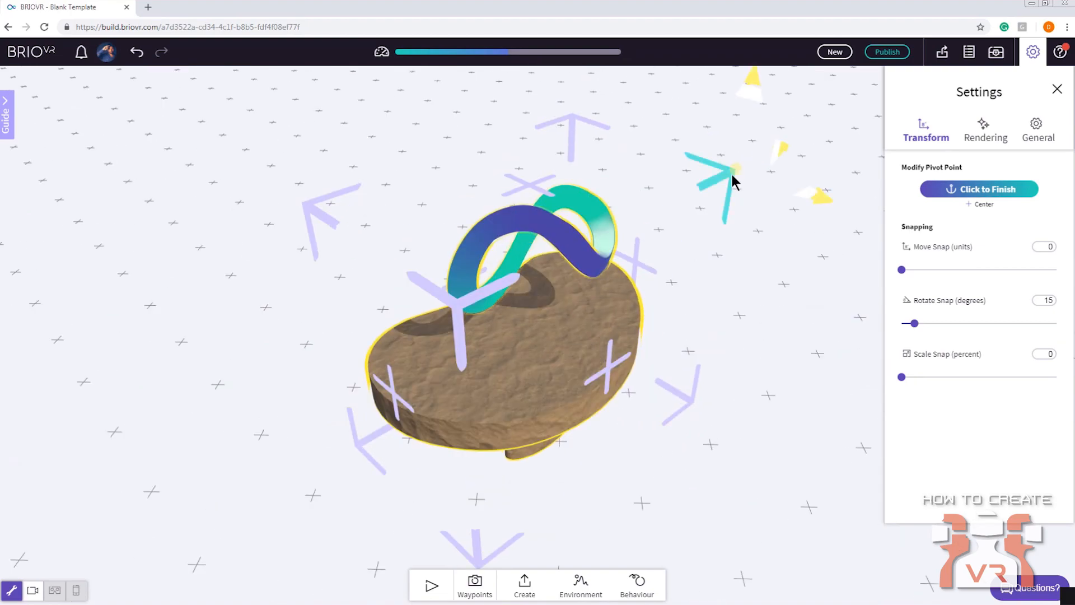
Reselect the logo and base group and reset its pivot point to the center
left_click(582, 126)
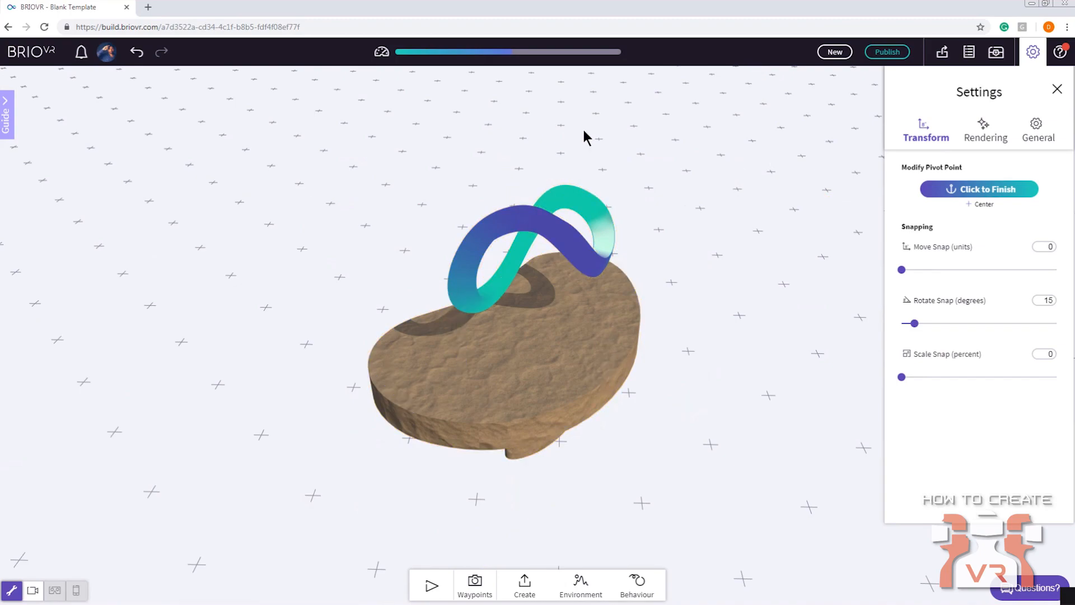
left_click(613, 315)
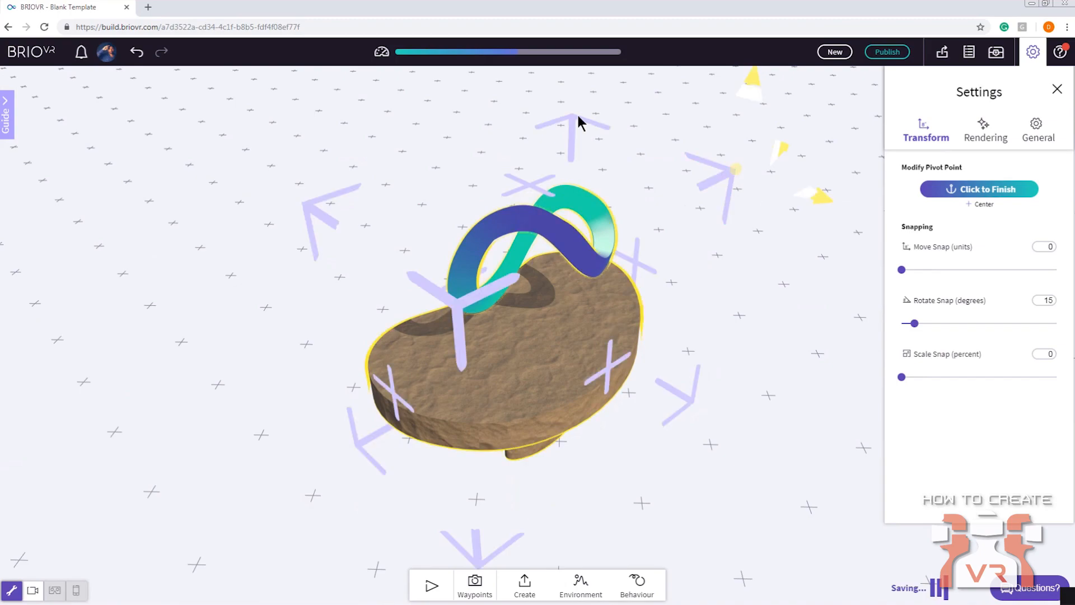
left_click(984, 205)
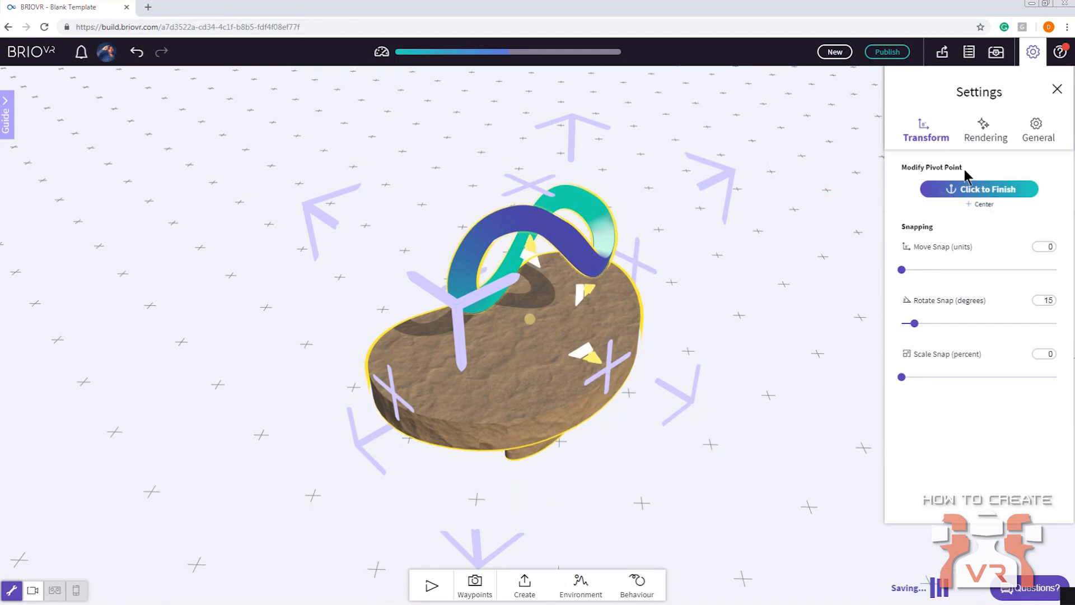
Examine the rendering settings, the general settings for references and teleportation, and the help options
left_click(982, 140)
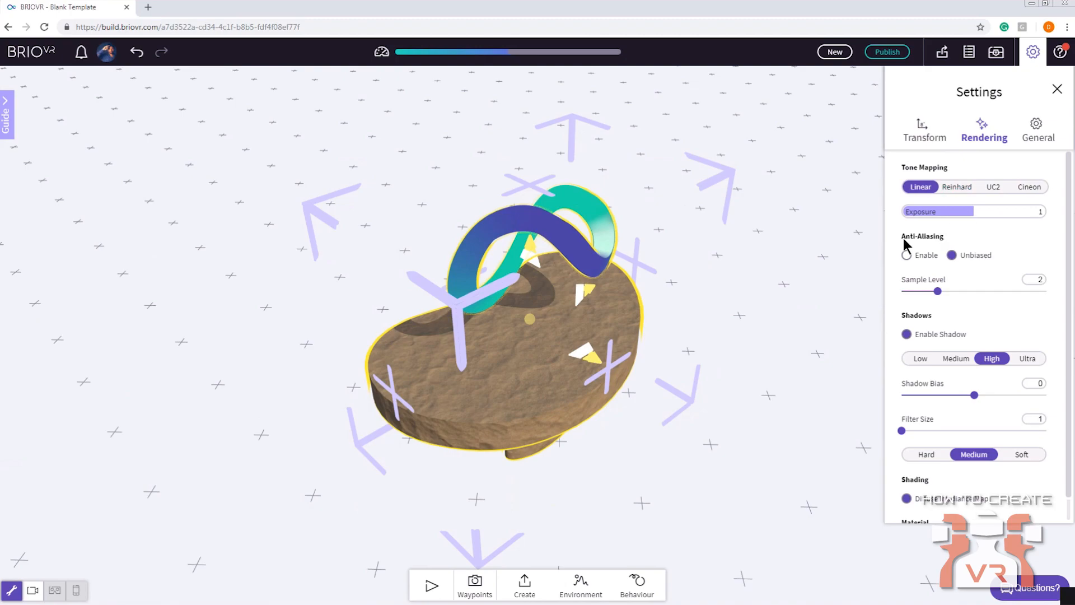
scroll(959, 392, "down", 1)
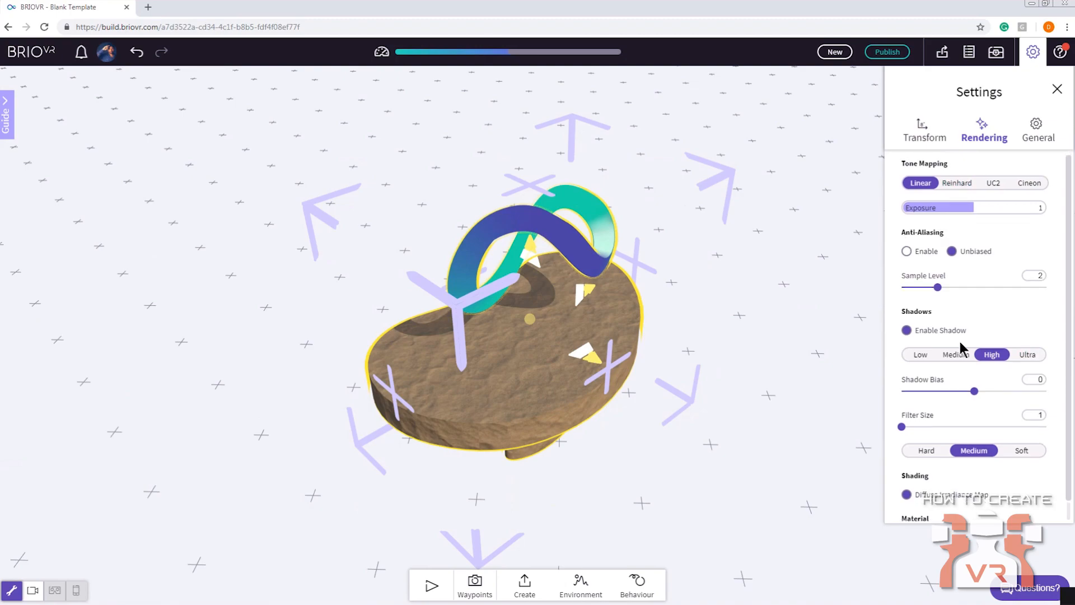
scroll(951, 370, "down", 1)
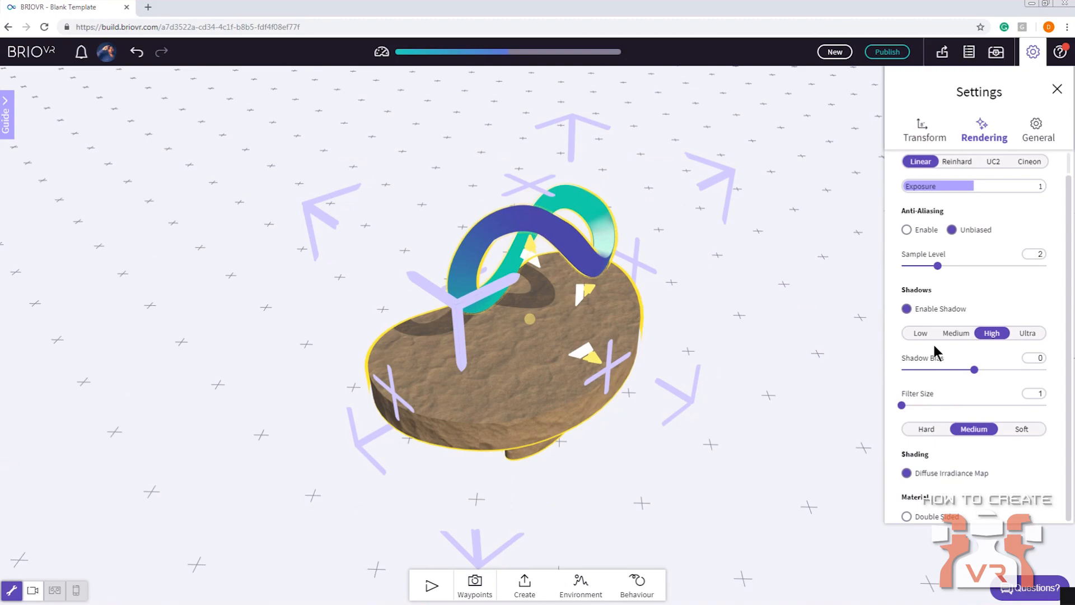
left_click(1042, 130)
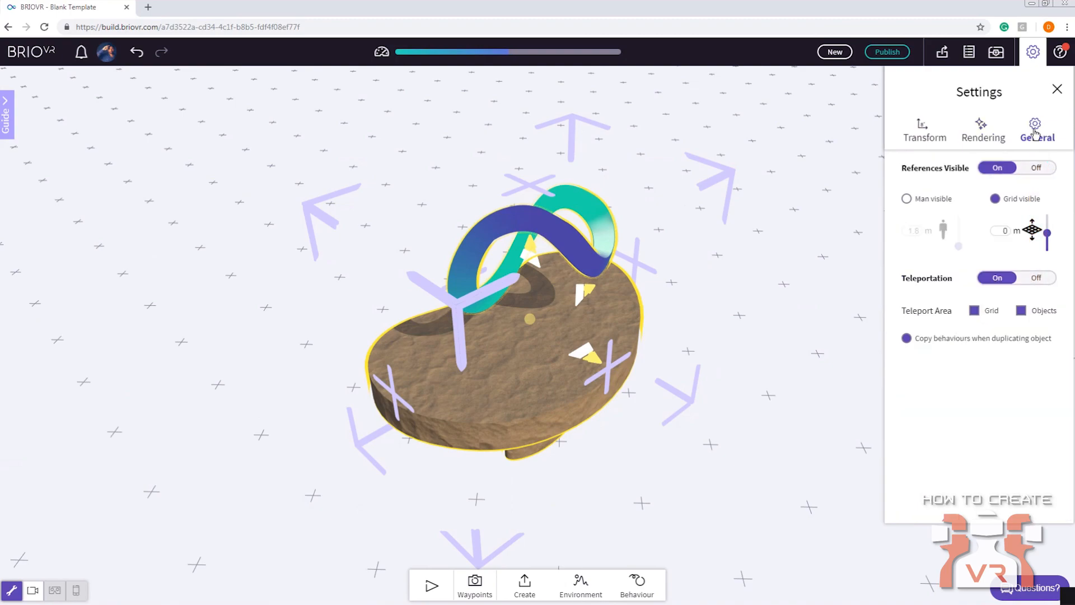
left_click(1033, 51)
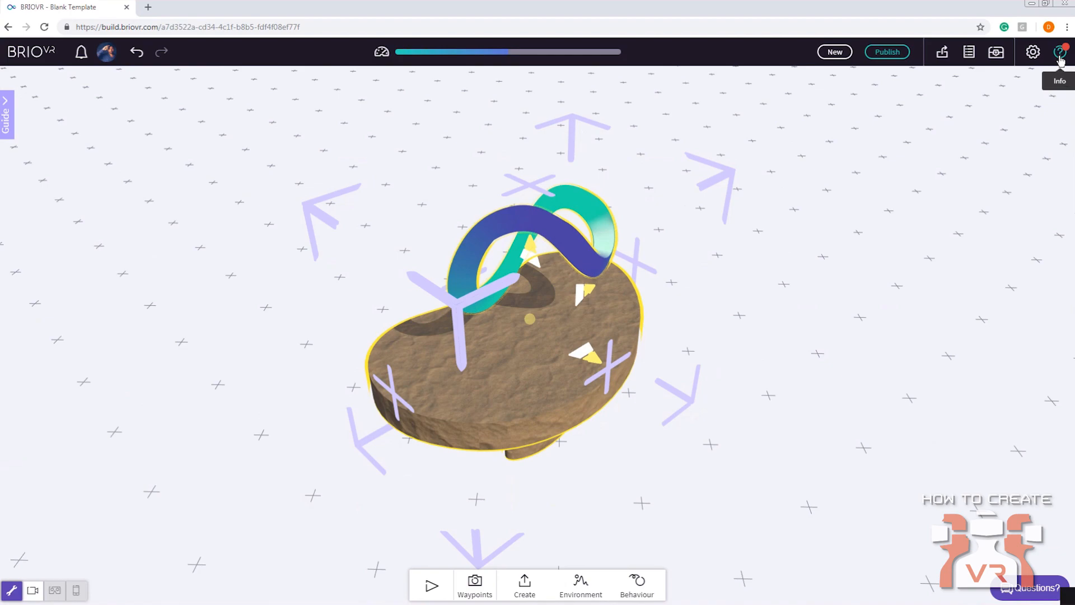
left_click(1060, 56)
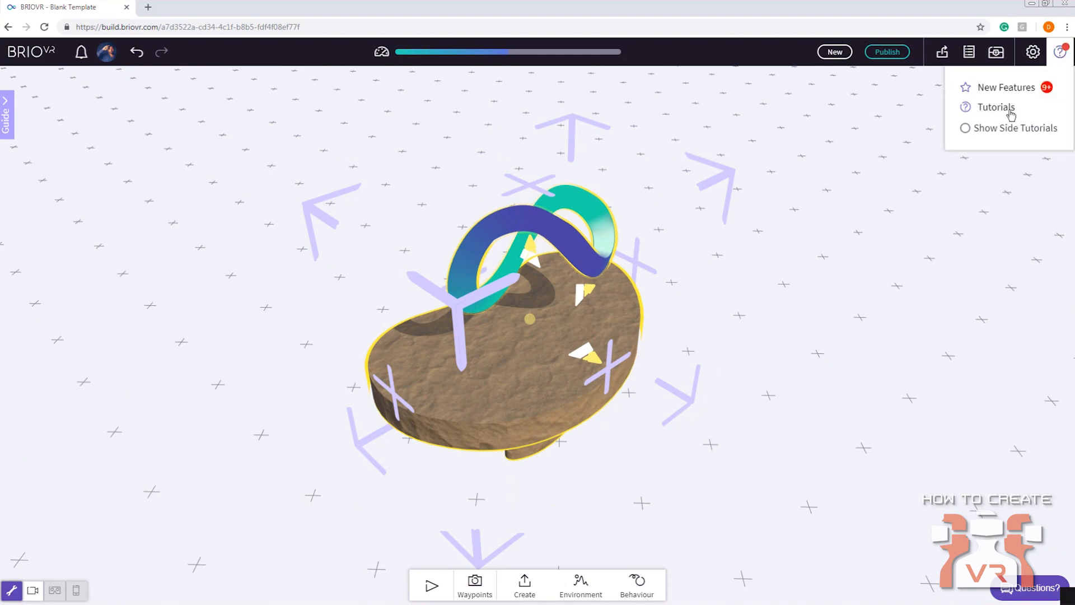
left_click(1059, 53)
Deselect the logo group and select the player camera to show its preview
left_click_drag(616, 247, 687, 404)
scroll(759, 340, "down", 3)
left_click(726, 340)
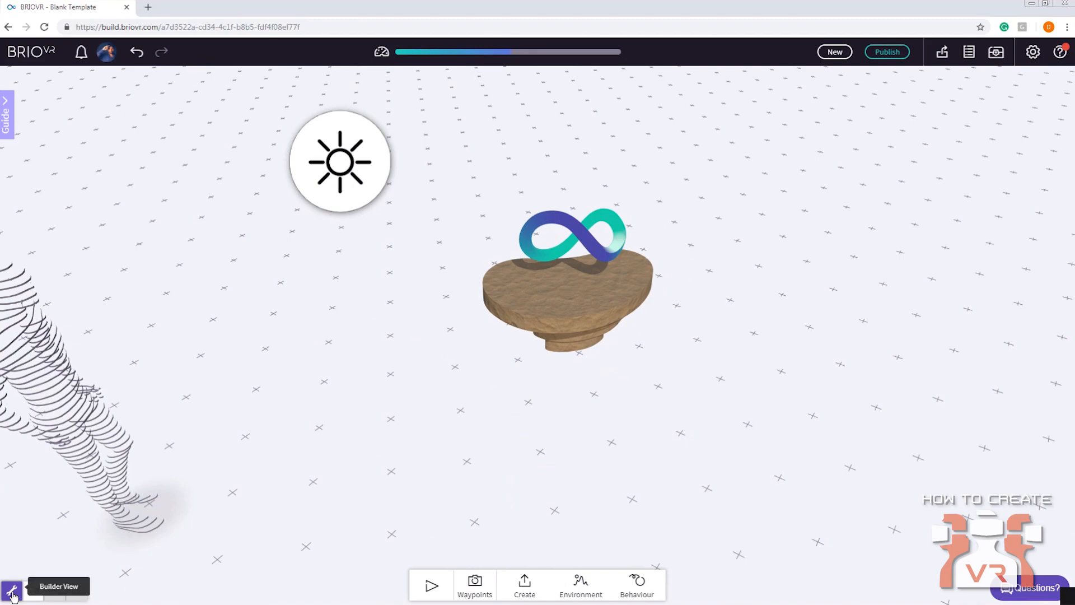
left_click_drag(291, 418, 422, 314)
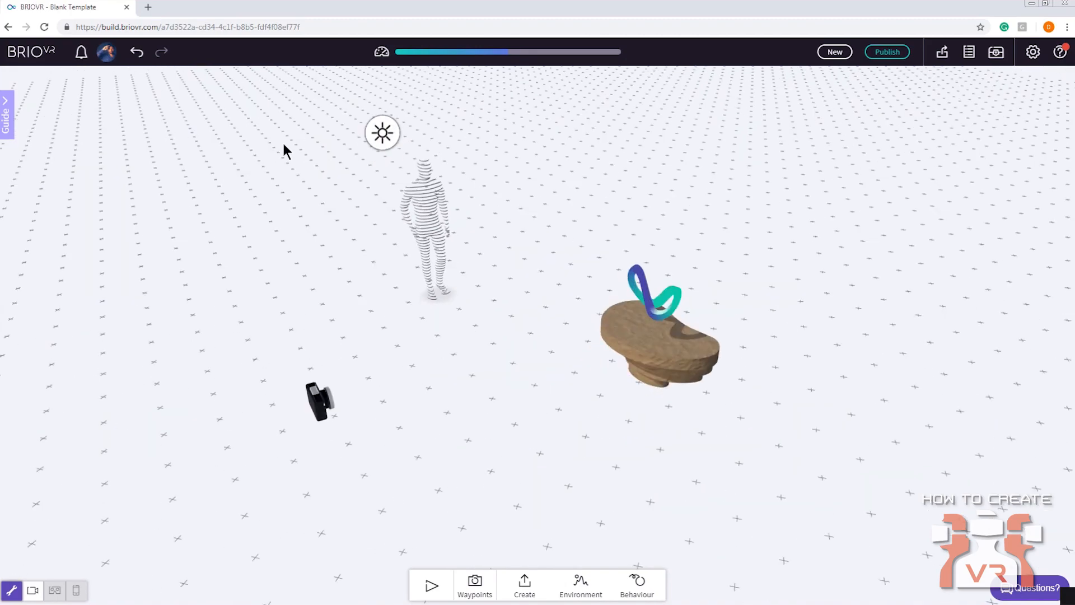
left_click_drag(376, 432, 254, 366)
left_click(237, 280)
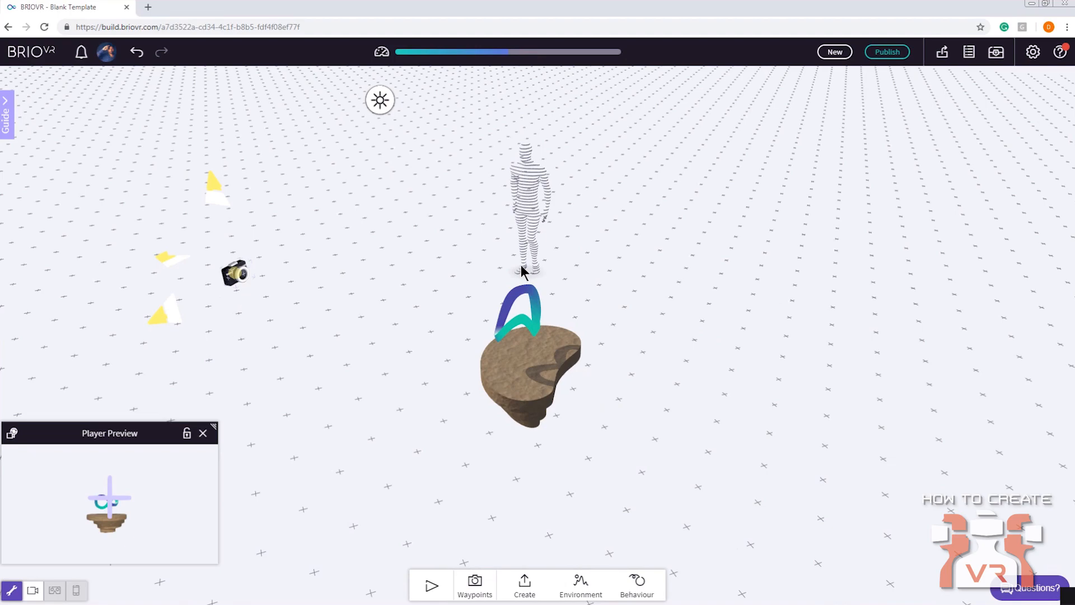
left_click_drag(296, 334, 415, 331)
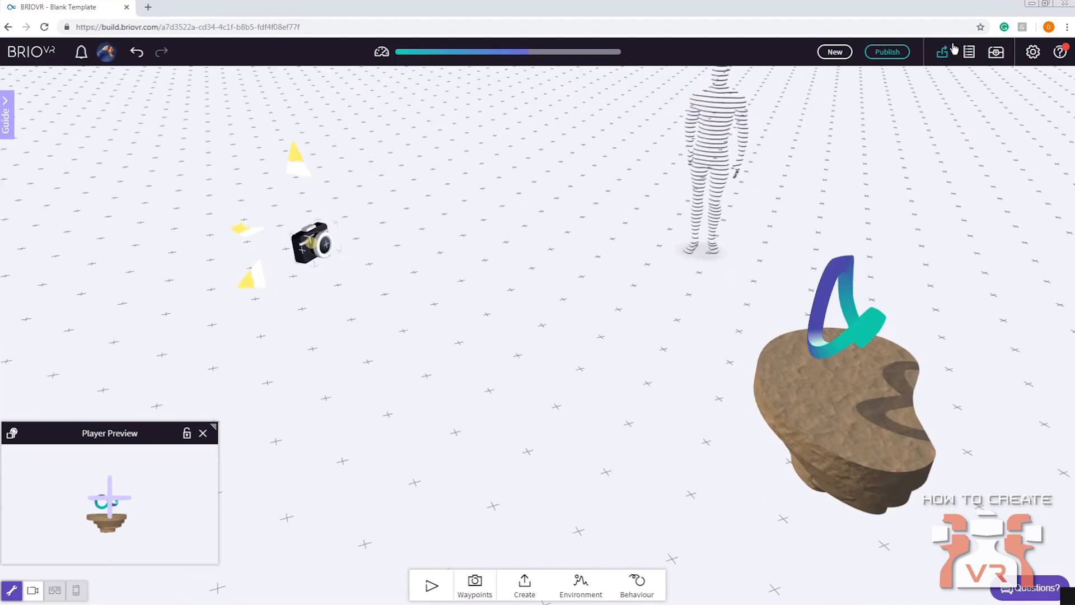
Finish the pivot point modification in the transform settings and close the settings
left_click(951, 50)
left_click(1032, 51)
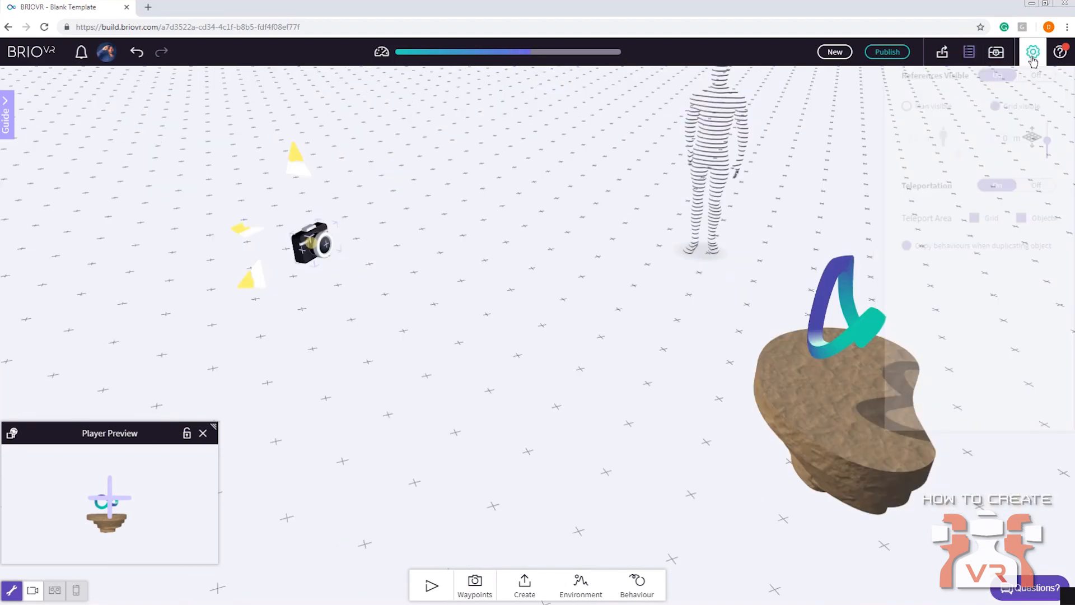
left_click(981, 128)
left_click(924, 133)
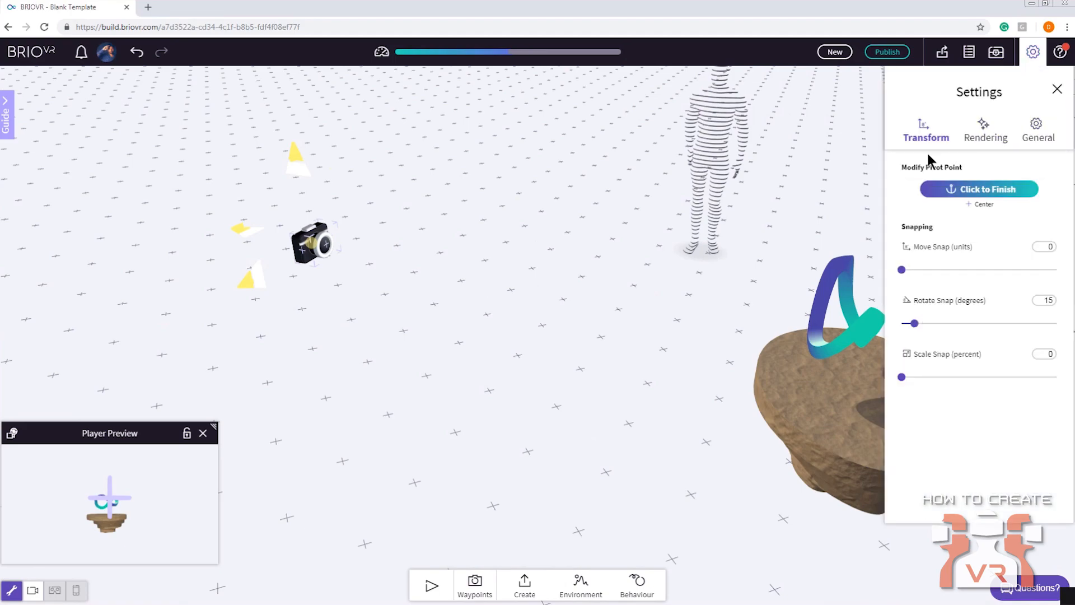
left_click(964, 190)
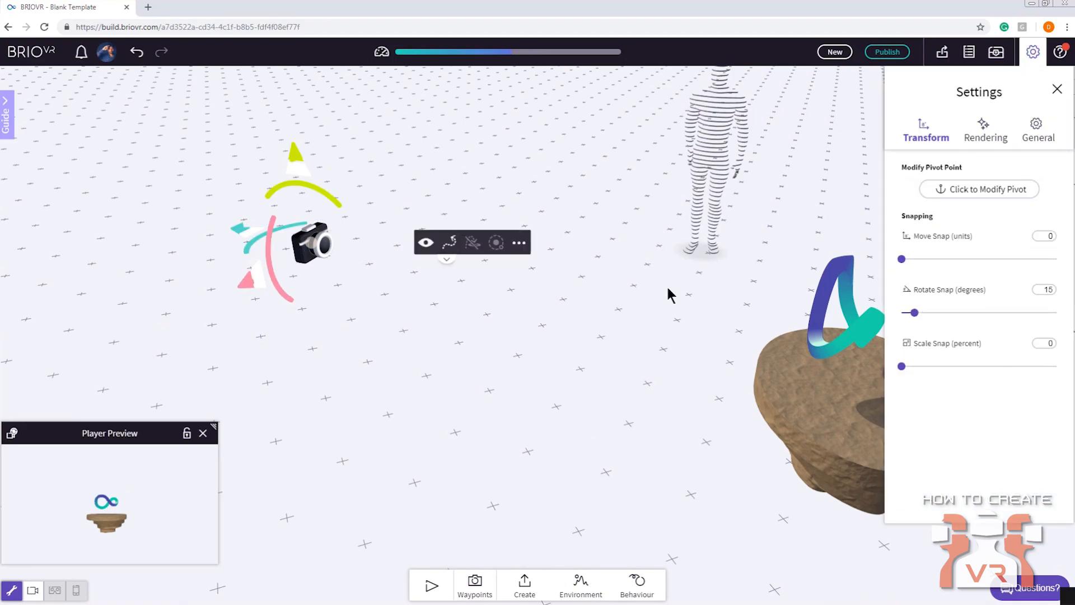
left_click(1030, 55)
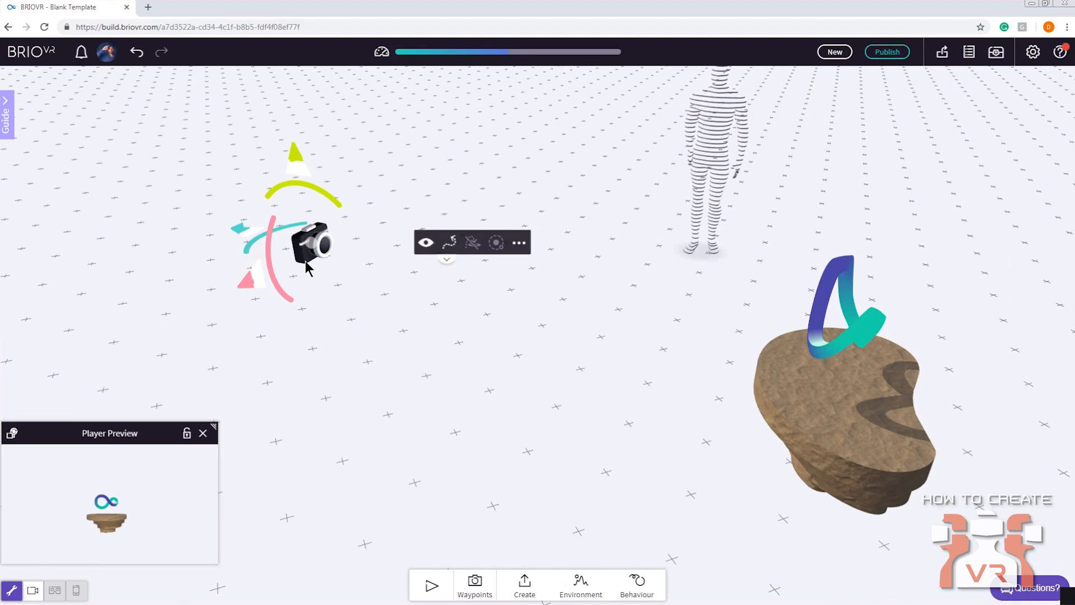
Preview the scene in Player View, look around the logo, and return to Builder View
scroll(486, 327, "down", 1)
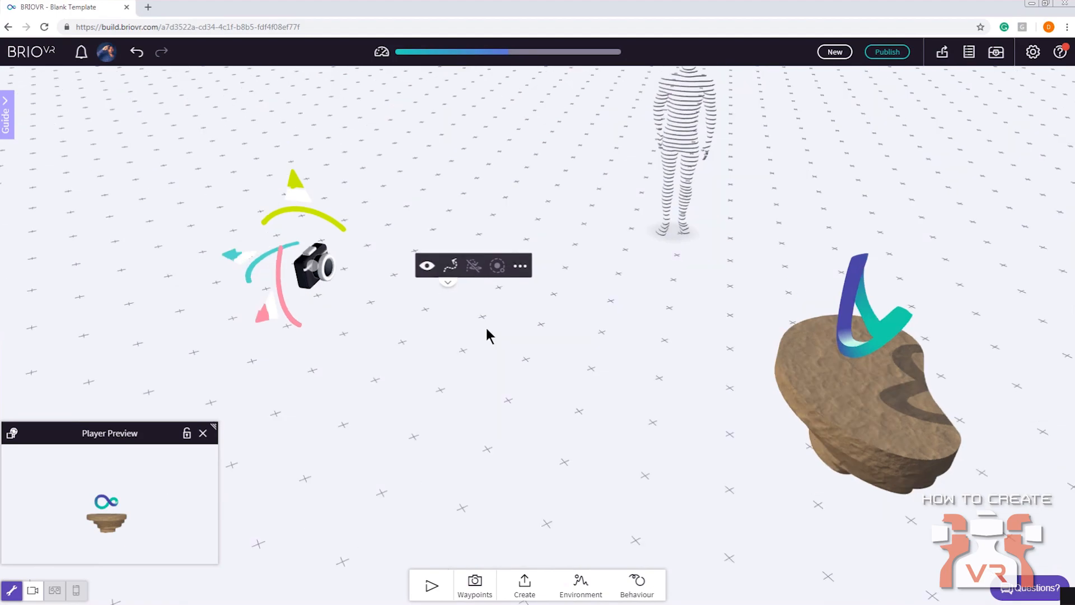
scroll(489, 327, "down", 1)
right_click_drag(380, 412, 393, 391)
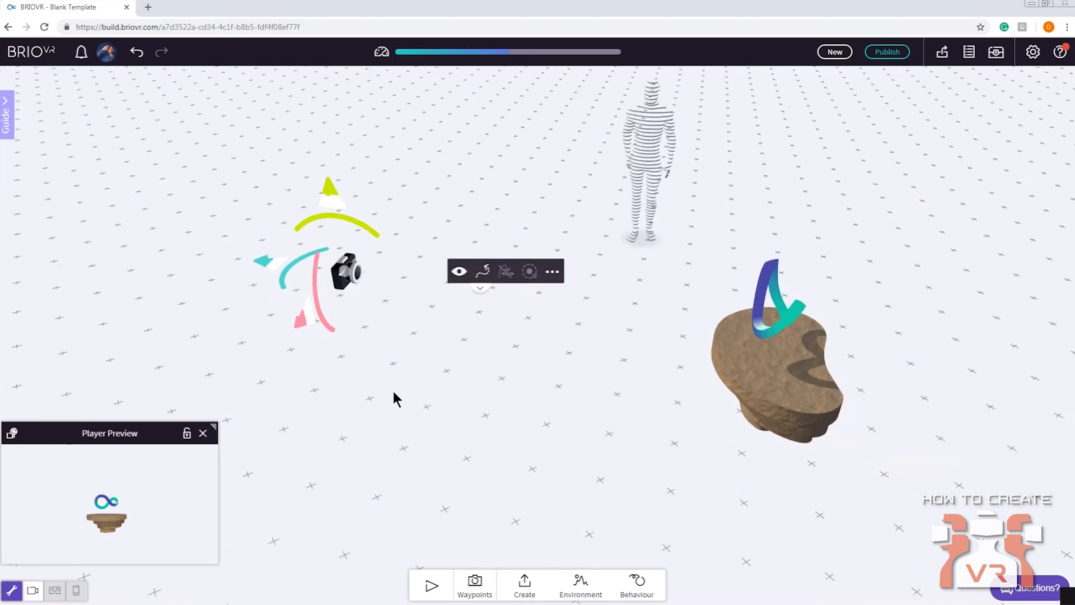
left_click(12, 590)
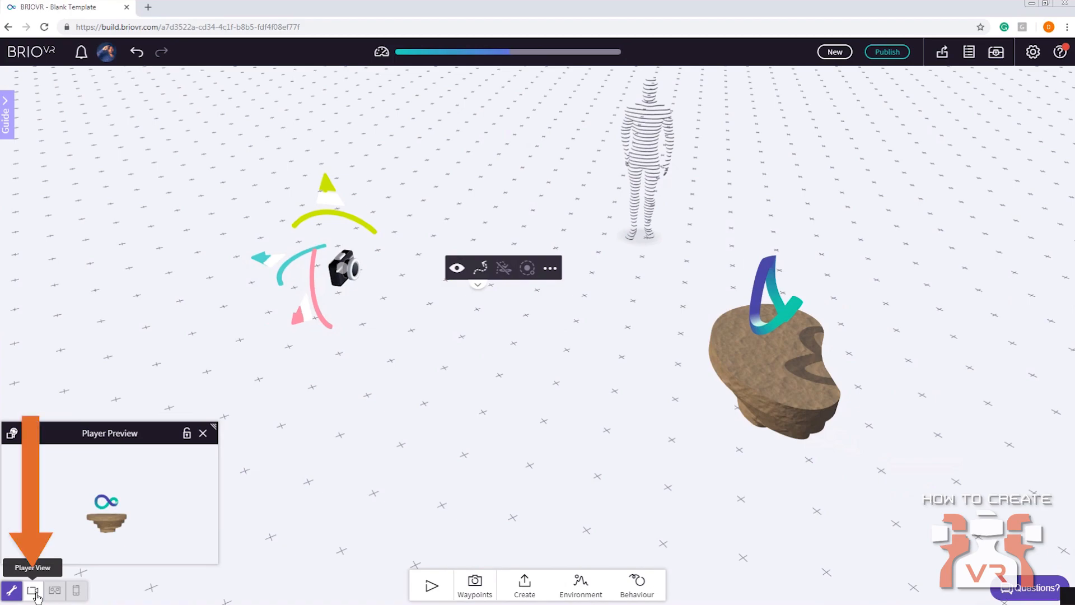
left_click(33, 591)
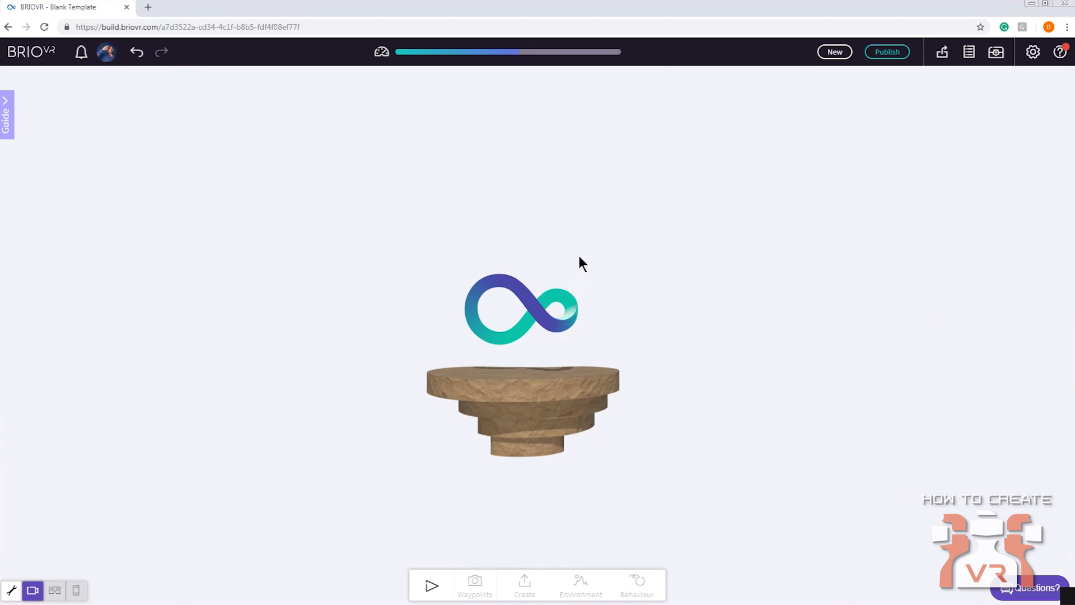
left_click_drag(583, 262, 693, 295)
left_click(12, 590)
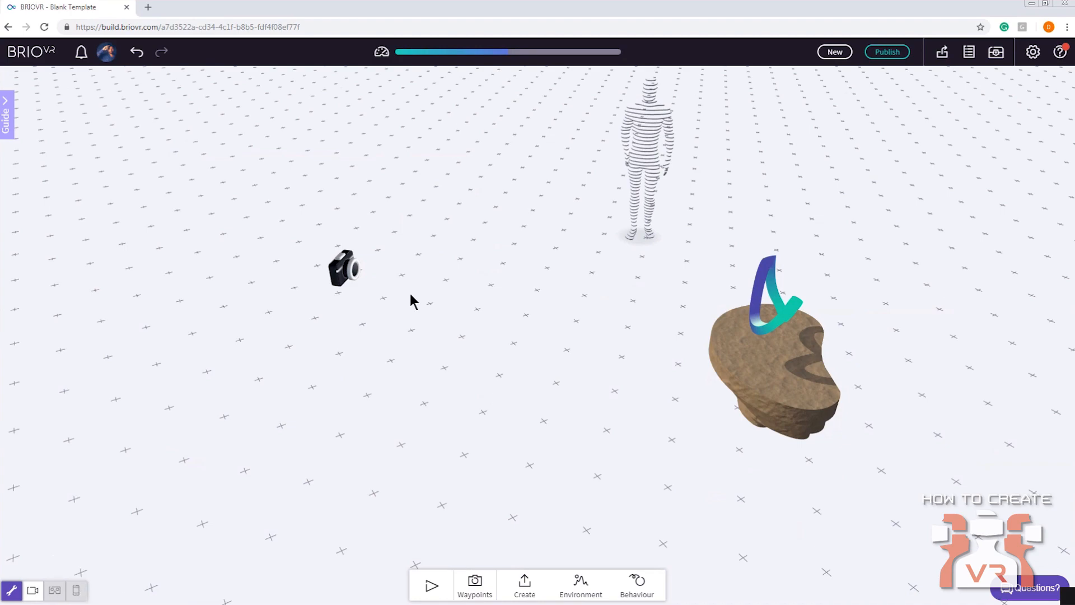
Examine the base, logo, player camera and reference figure from several angles around the scene
left_click_drag(411, 294, 431, 280)
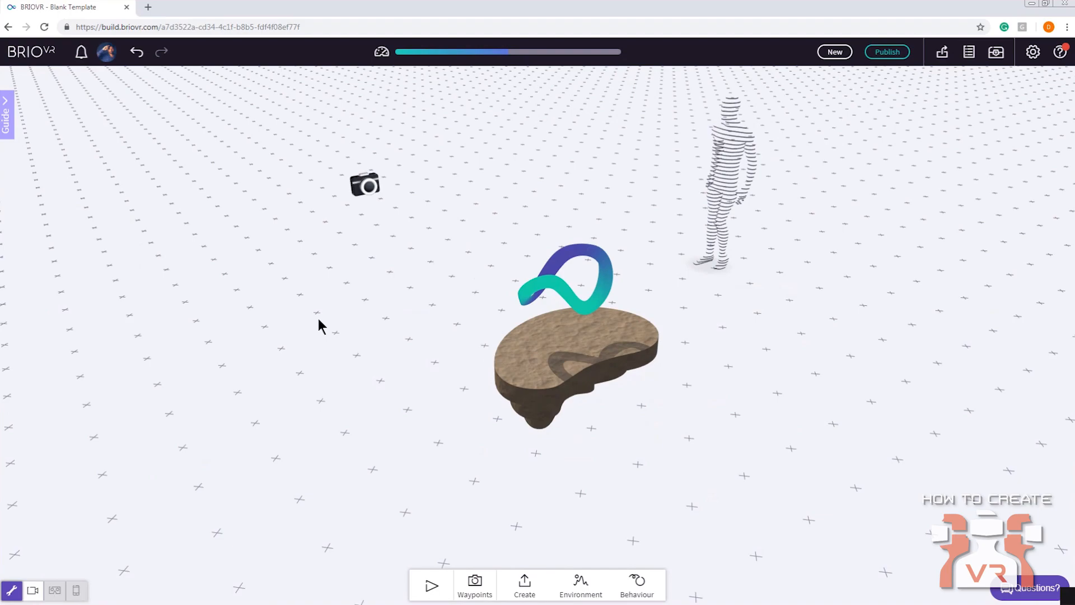
left_click_drag(415, 462, 353, 391)
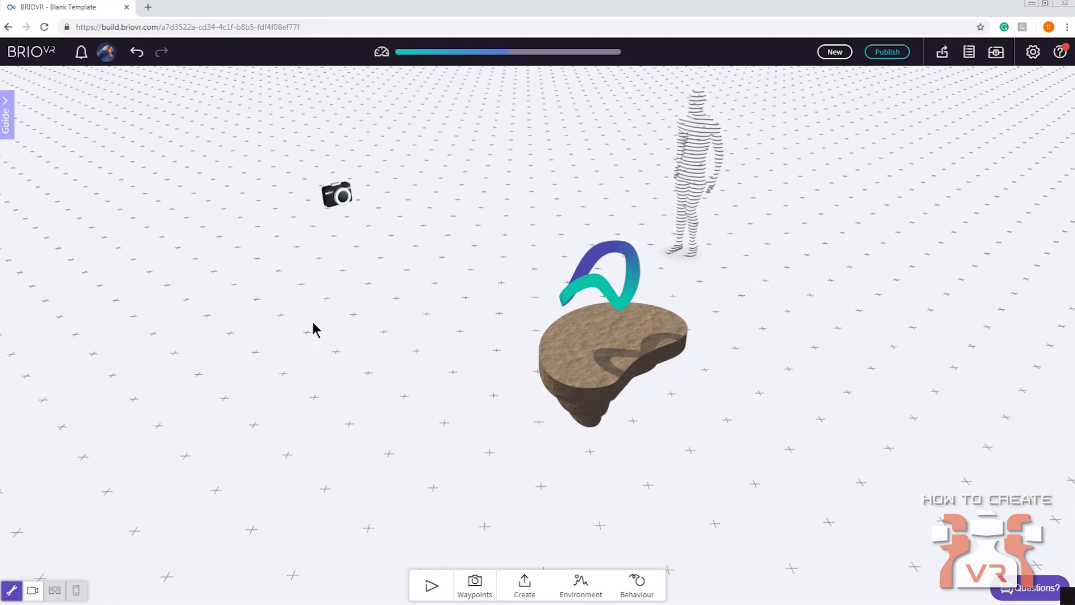
left_click_drag(312, 328, 515, 379)
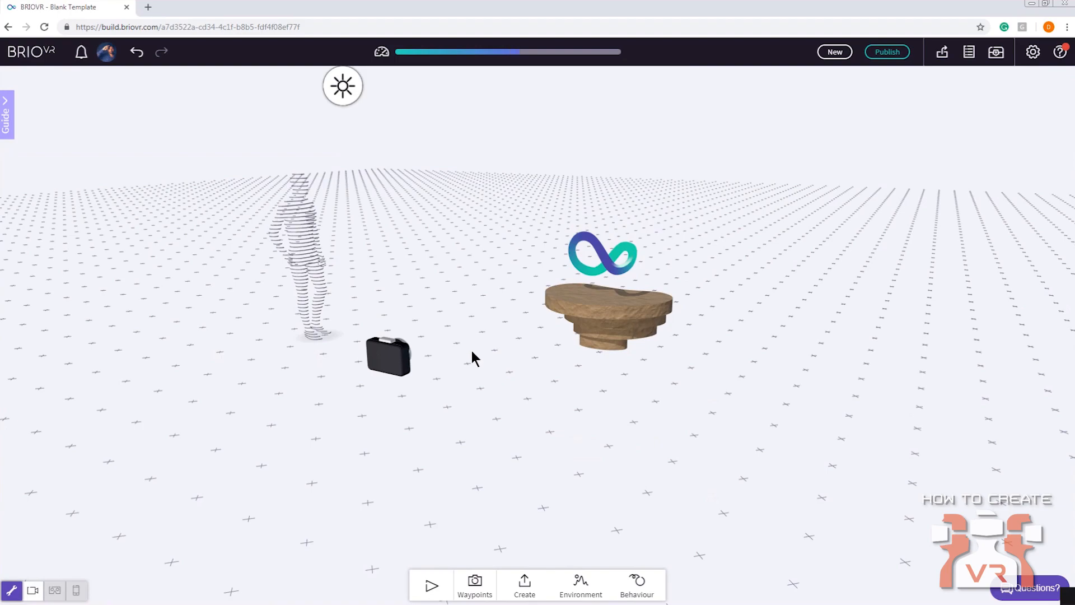
left_click_drag(468, 355, 633, 395)
left_click_drag(757, 391, 677, 319)
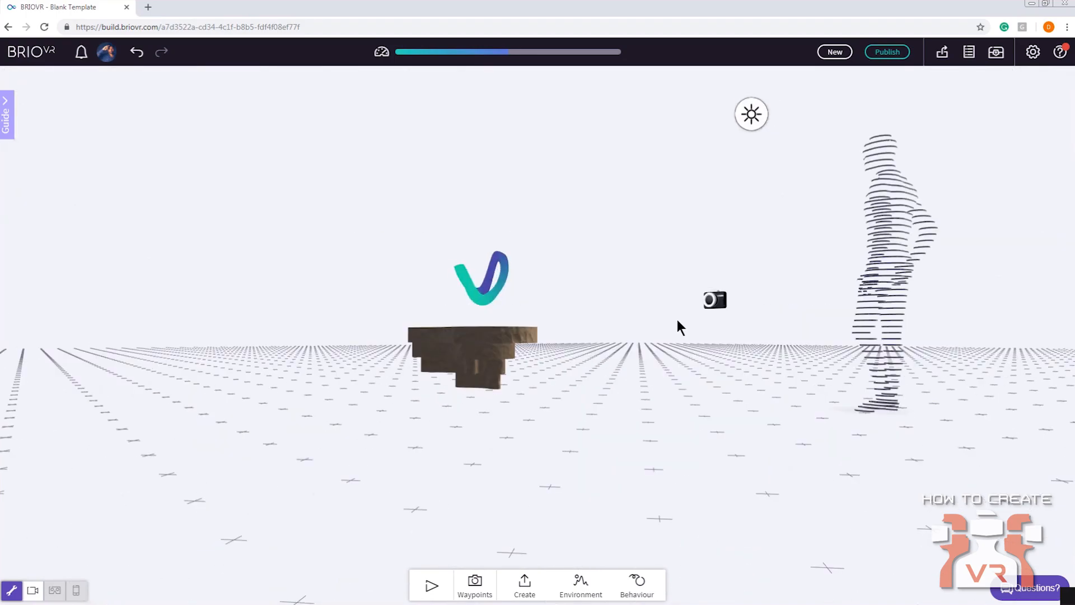
left_click_drag(580, 305, 626, 374)
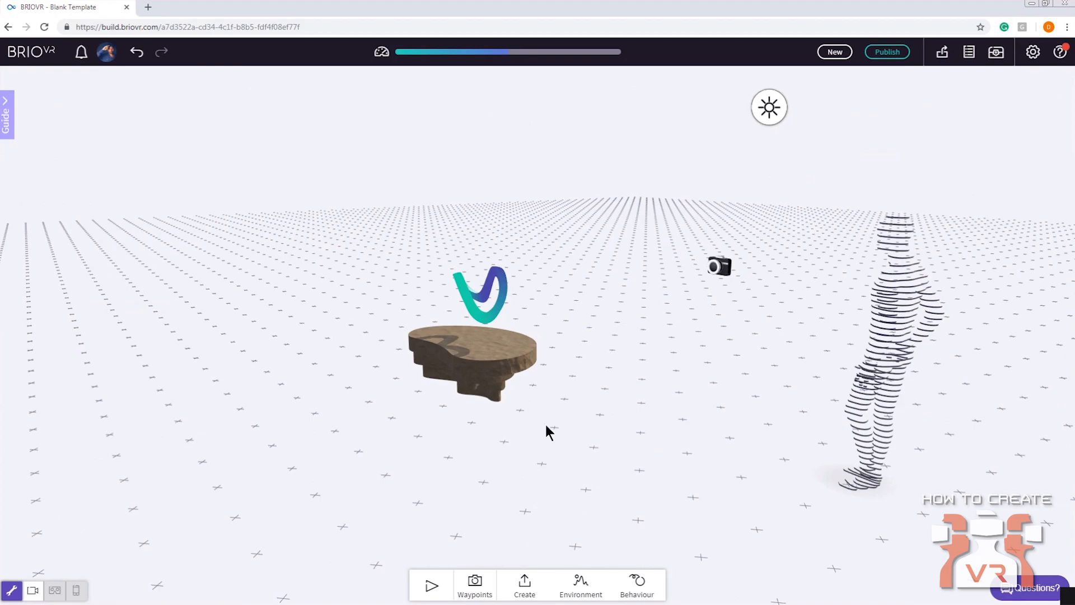
left_click_drag(574, 196, 427, 320)
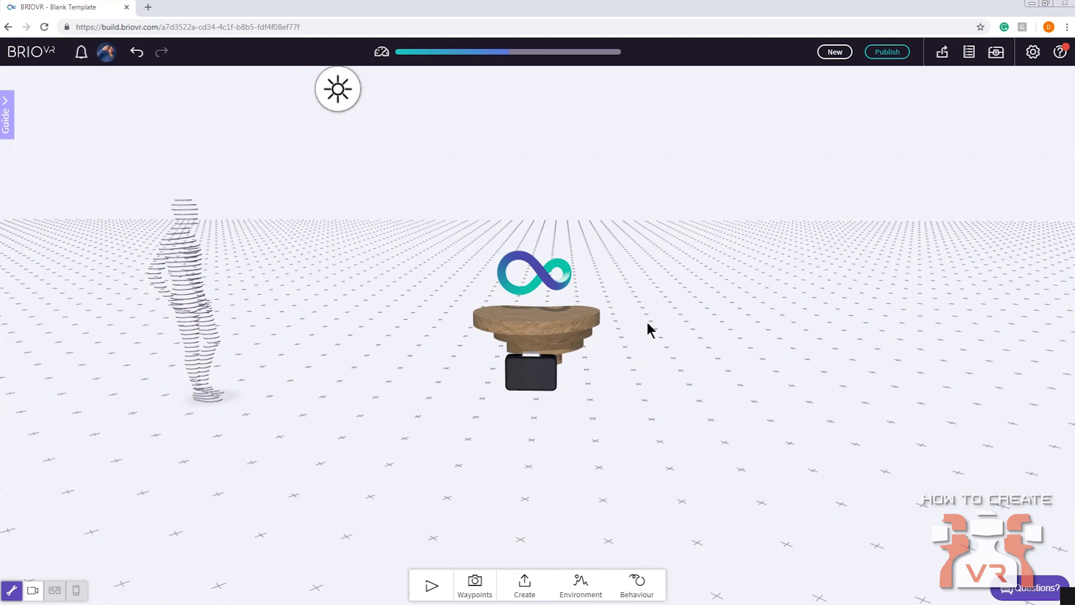
left_click_drag(650, 301, 684, 314)
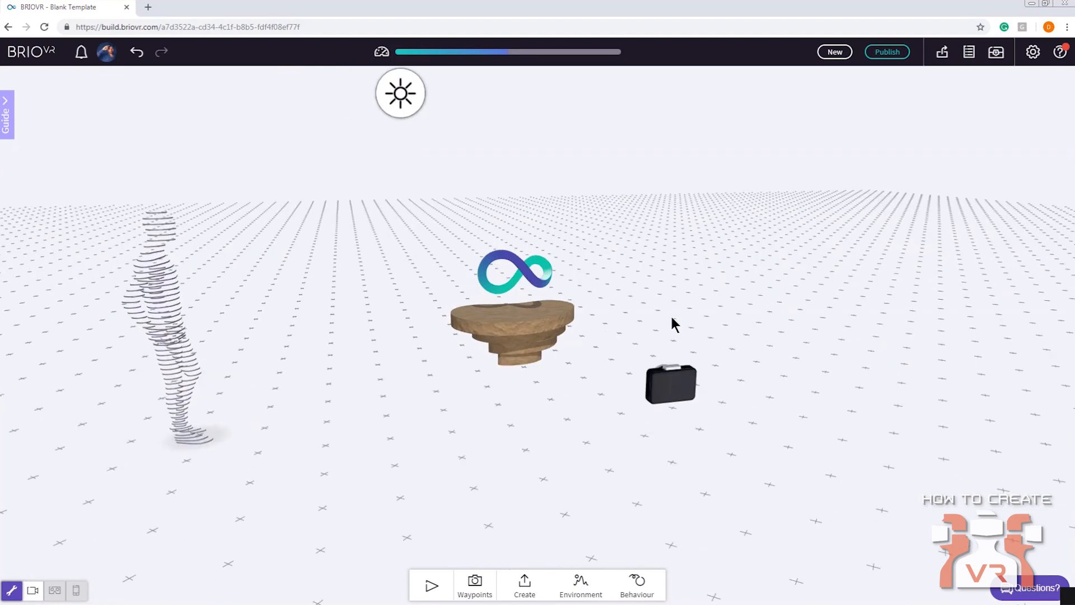
View the player camera's position relative to the floating base and logo from high and low viewpoints
mouse_move(640, 317)
left_mouse_down()
mouse_move(571, 355)
mouse_move(579, 398)
mouse_move(594, 400)
left_mouse_up()
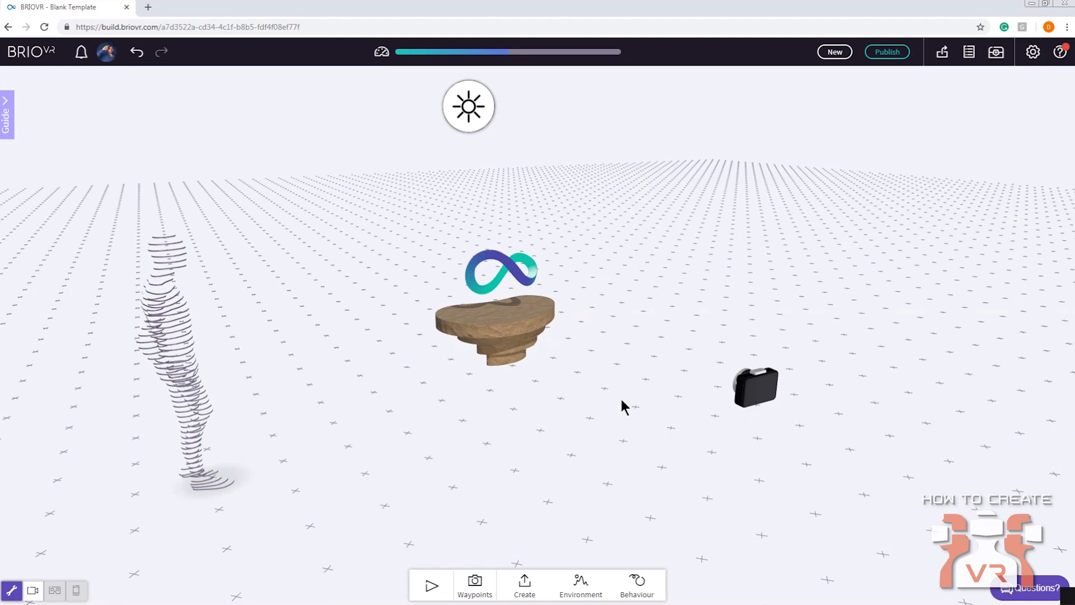
left_click_drag(622, 400, 588, 417)
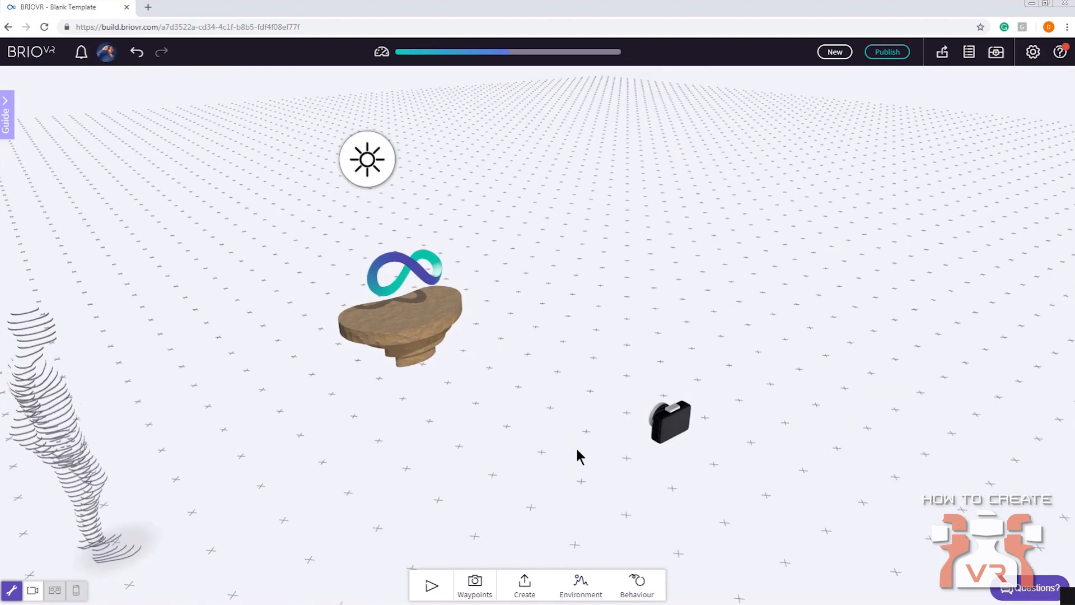
left_click_drag(576, 449, 606, 461)
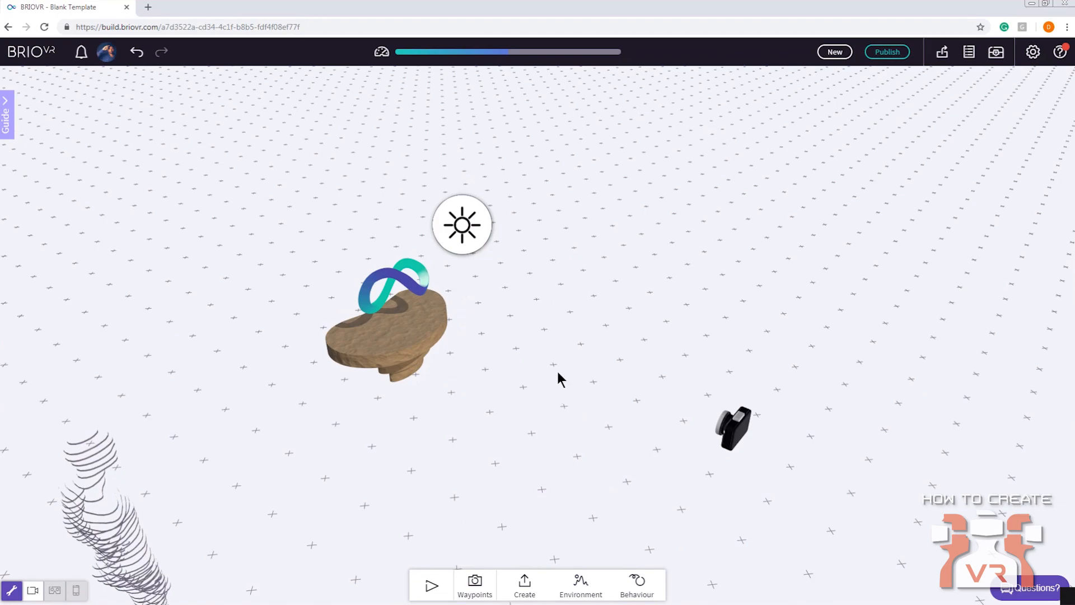
left_click_drag(652, 374, 492, 357)
right_click_drag(504, 359, 567, 397)
left_click_drag(566, 396, 487, 386)
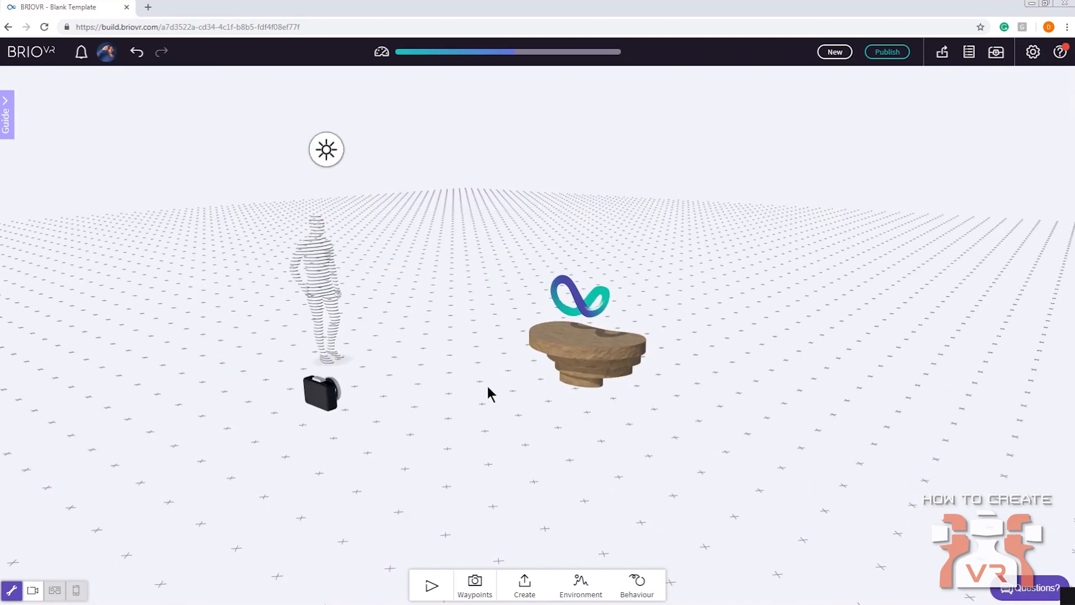
scroll(668, 578, "down", 2)
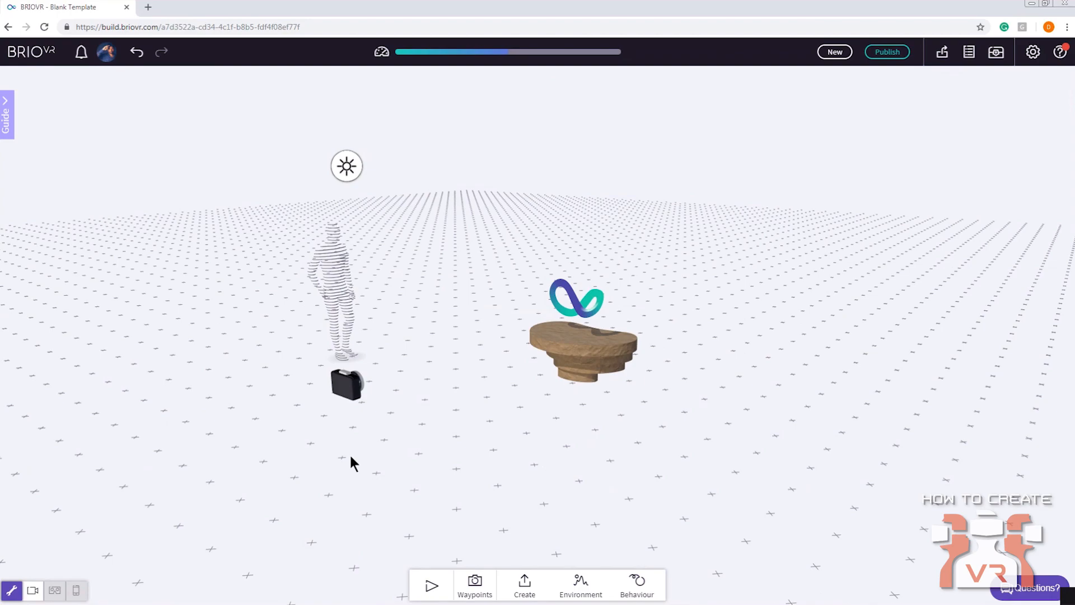
left_click_drag(350, 461, 351, 480)
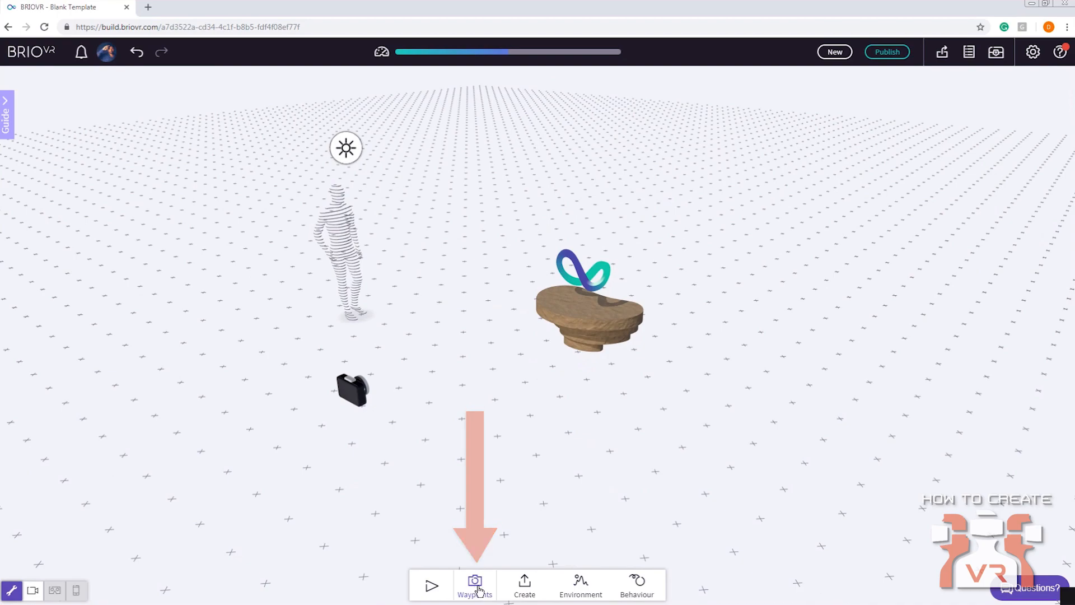
Start adding camera waypoints and place waypoint 1 on the ground in front of the base, beside the player camera
left_click(477, 590)
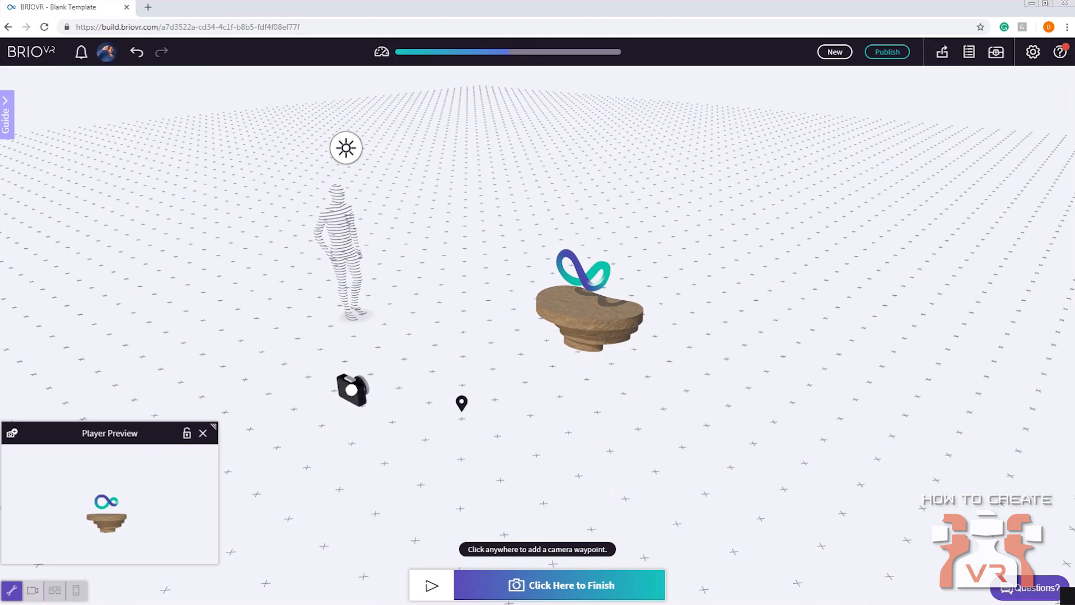
left_click_drag(459, 350, 539, 358)
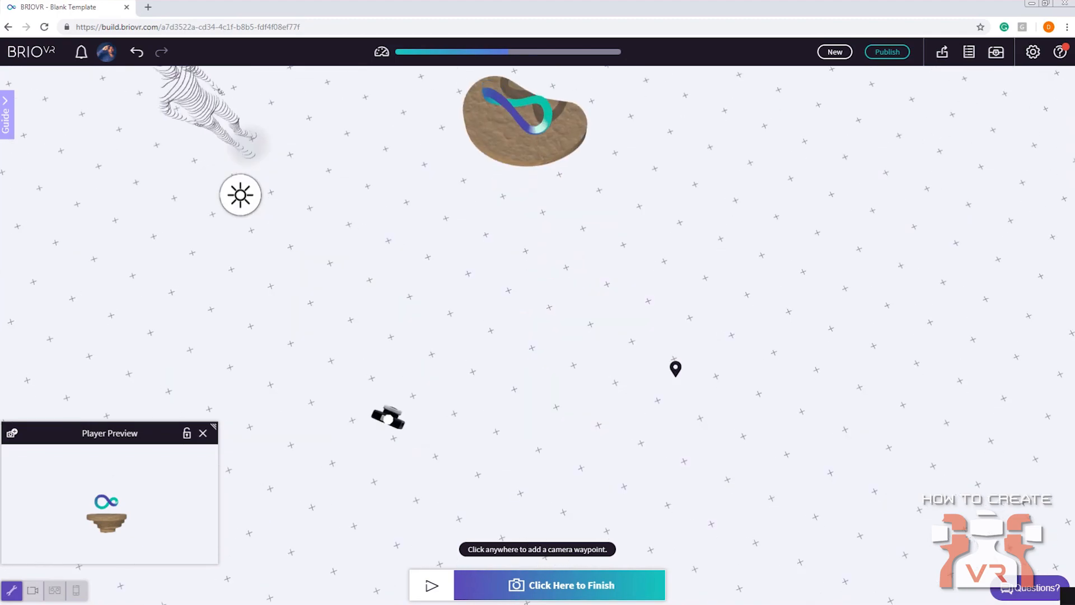
left_click(675, 371)
left_click_drag(678, 373, 573, 254)
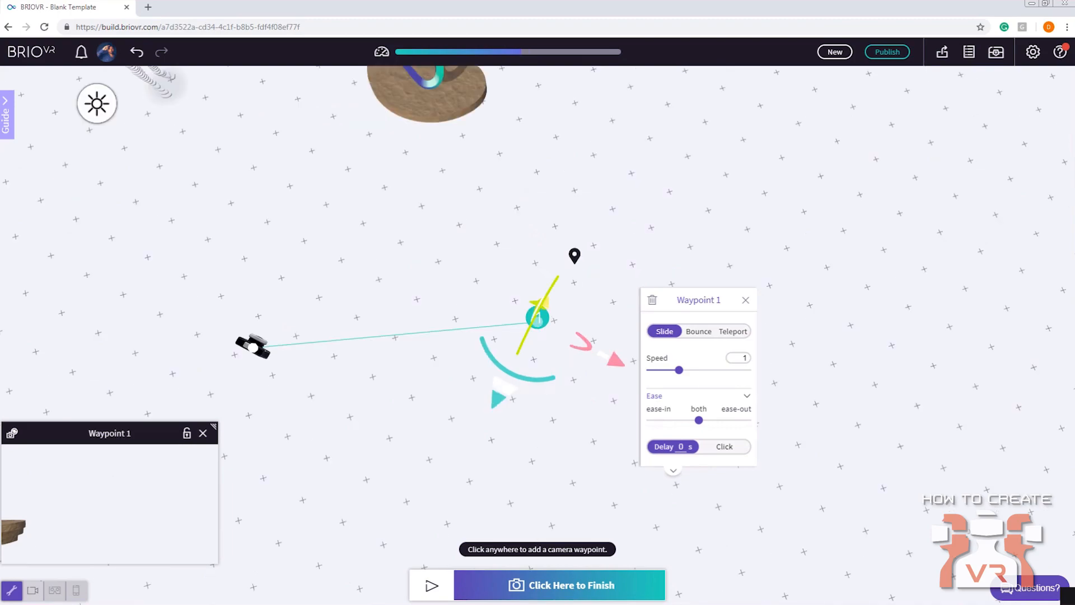
Rotate waypoint 1 so its view faces the base and logo
left_click_drag(531, 381, 427, 311)
scroll(431, 315, "up", 5)
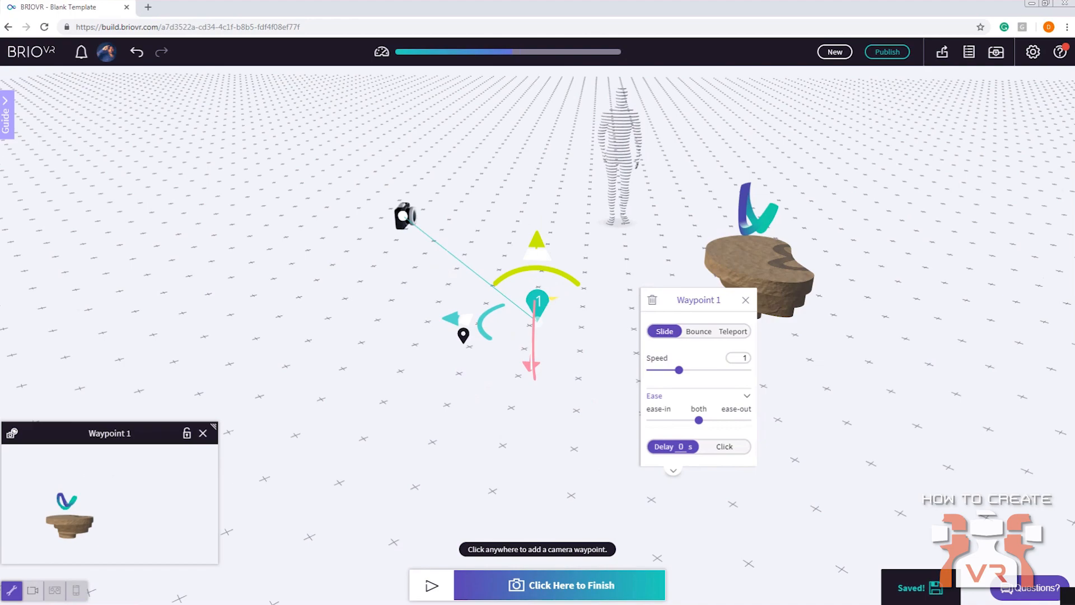
left_click_drag(487, 335, 495, 358)
left_click_drag(509, 402, 545, 445)
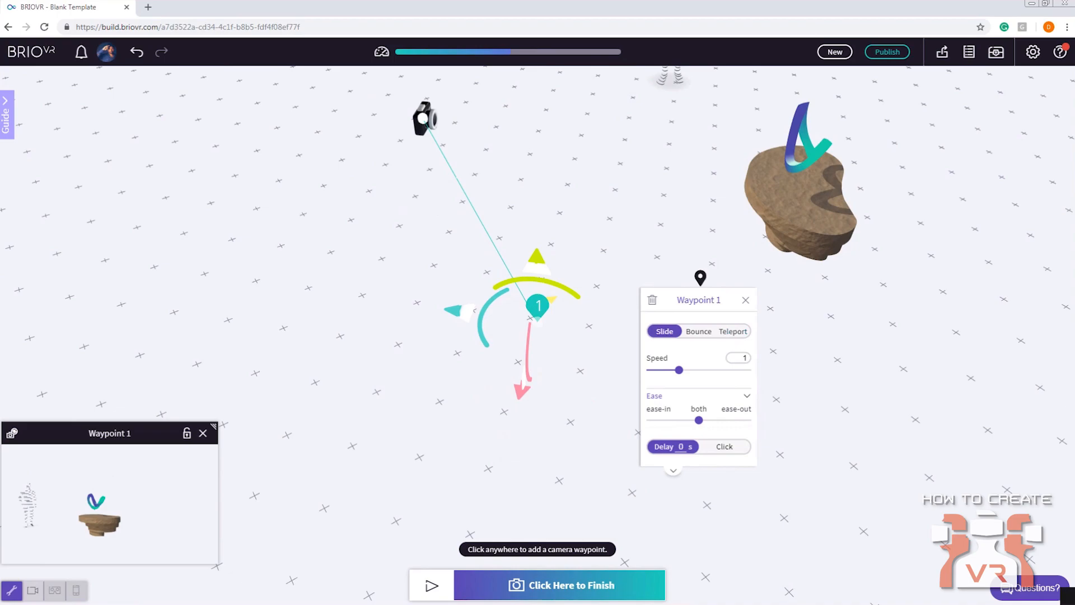
Place waypoint 2 on the ground past waypoint 1, continuing the camera path around the base
scroll(700, 278, "down", 3)
right_click_drag(607, 217, 562, 208)
left_click_drag(562, 207, 555, 229)
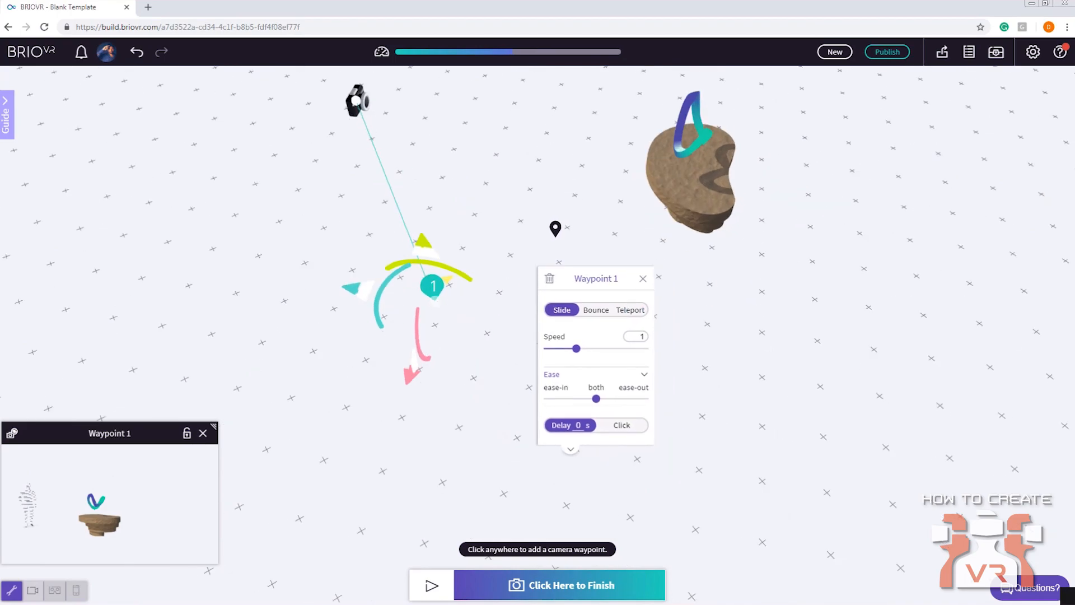
left_click(797, 394)
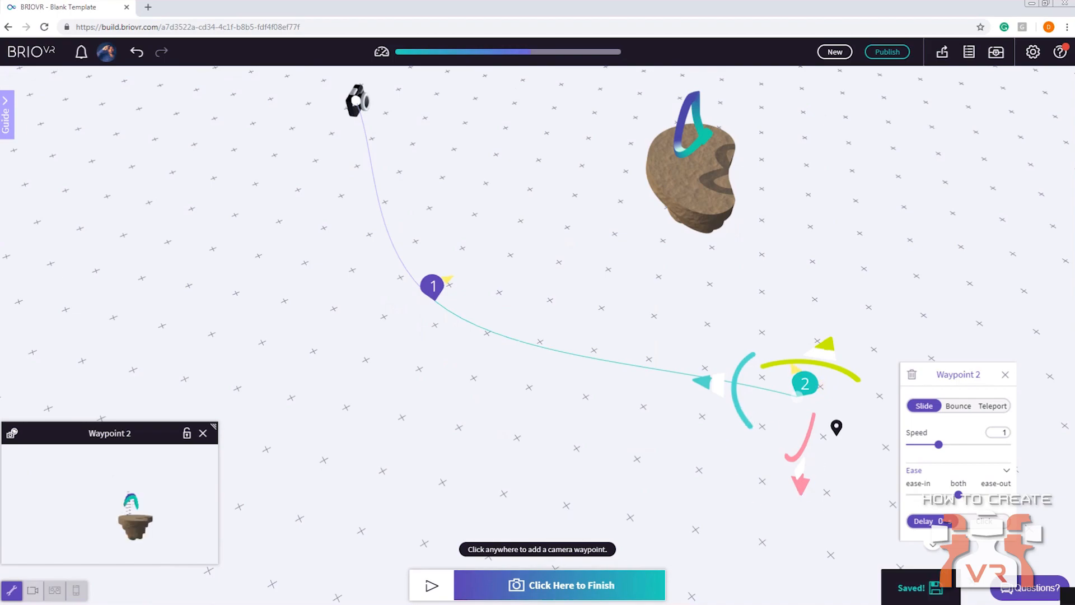
Place waypoint 3 on the far side of the base to complete the curved camera path
left_click_drag(512, 375, 528, 348)
right_click_drag(606, 388, 500, 399)
left_click_drag(500, 399, 689, 355)
left_click(717, 363)
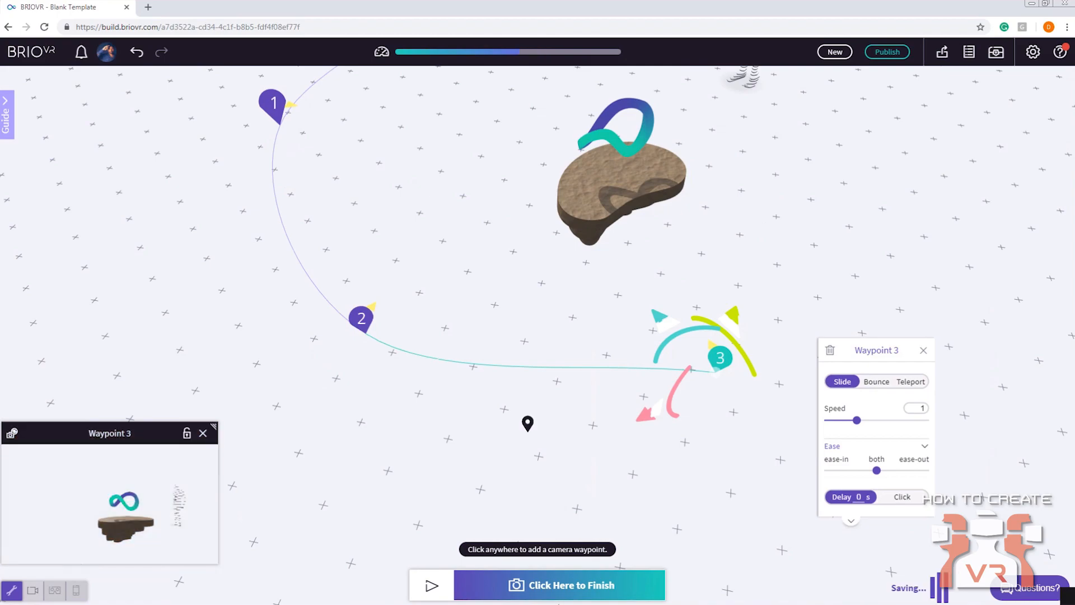
Select waypoint 2 and enlarge its preview window
left_click(362, 319)
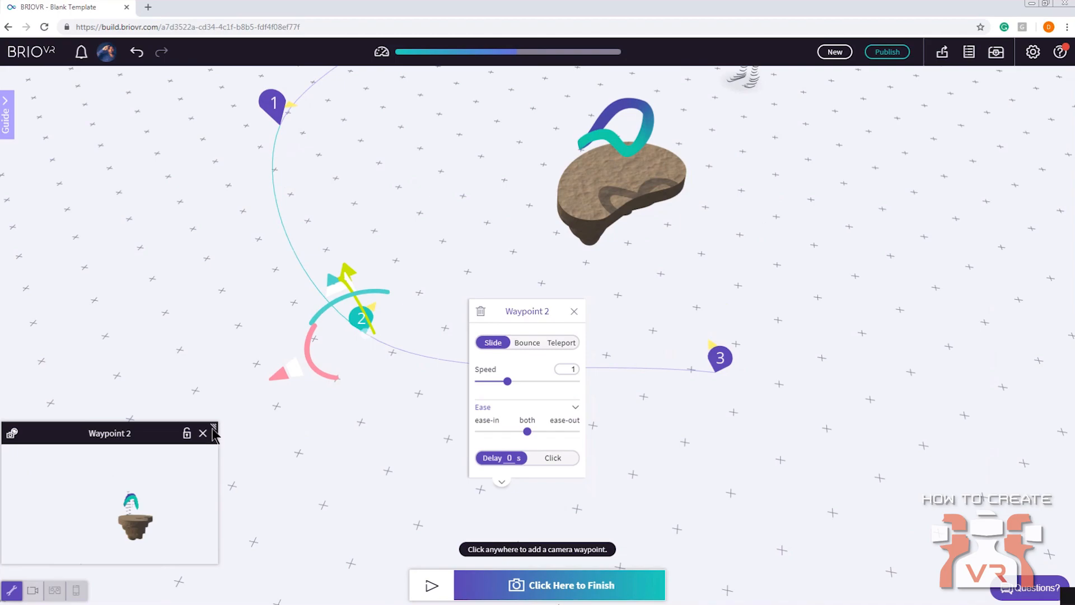
left_click_drag(214, 424, 375, 300)
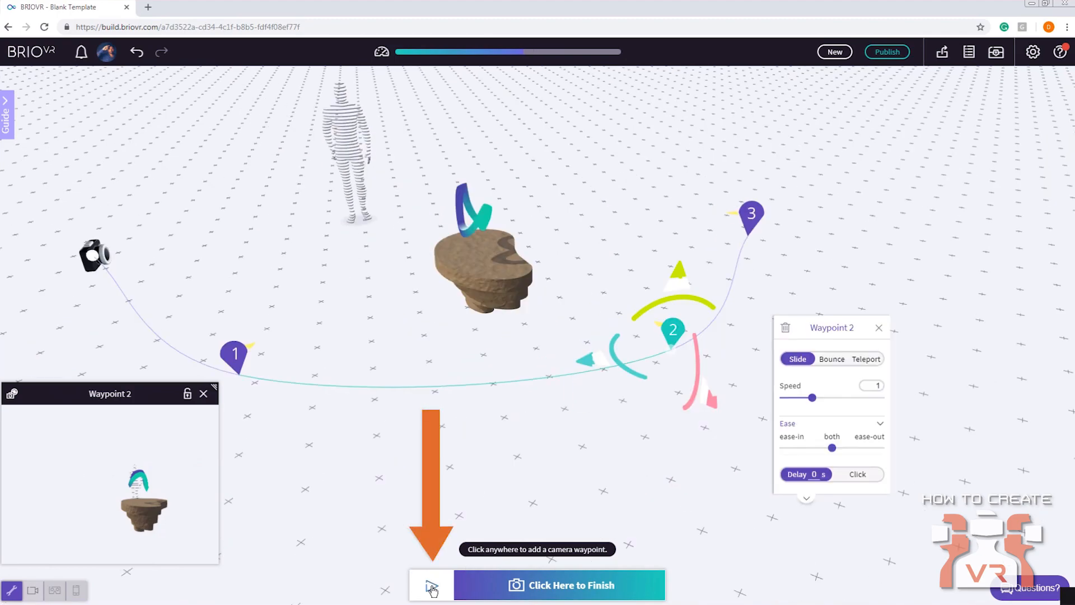
Play the camera path through the three waypoints, finish waypoint editing and stop the playback
left_click(431, 585)
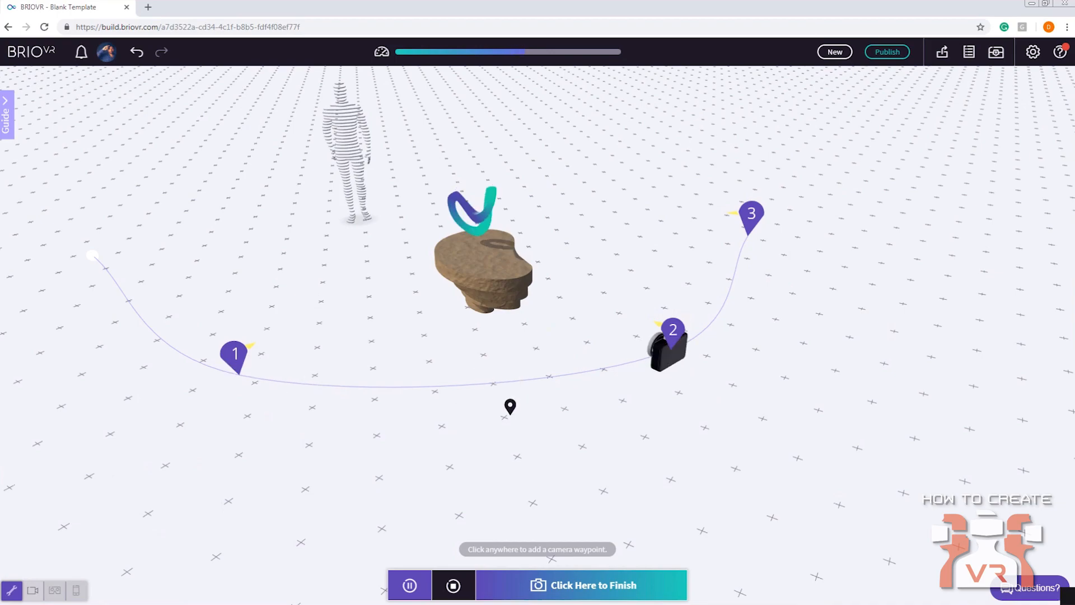
left_click(591, 597)
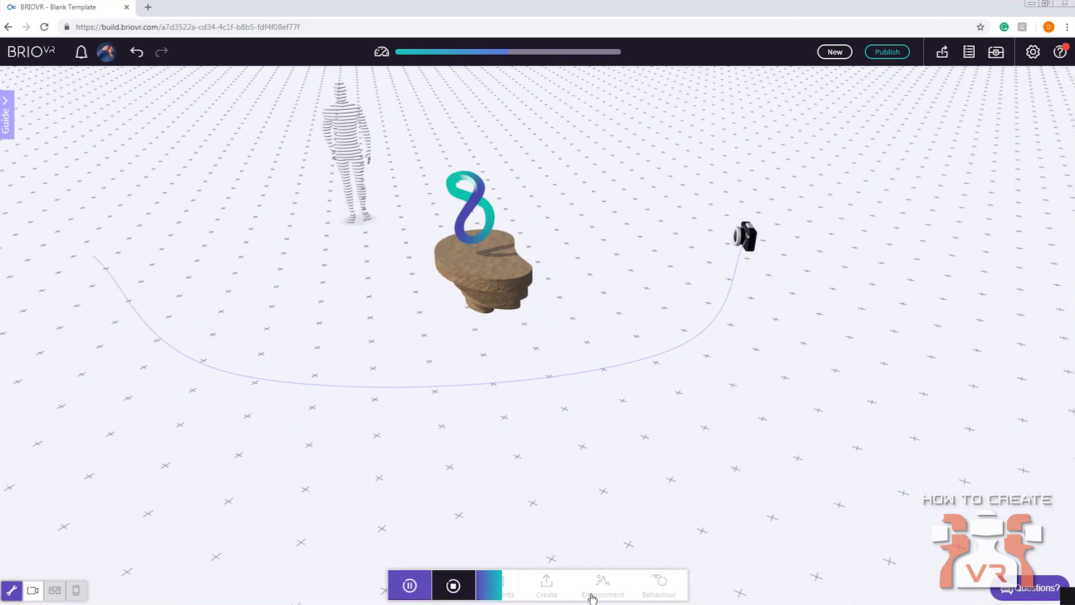
left_click(448, 586)
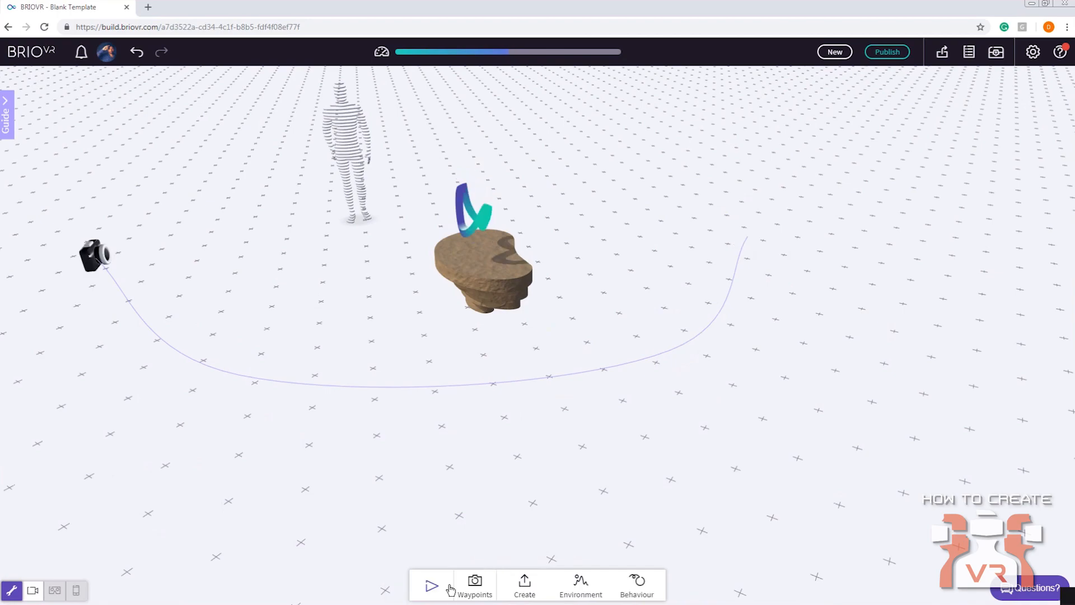
Play the camera path in Player View, stop the playback and return to Builder View
left_click(33, 591)
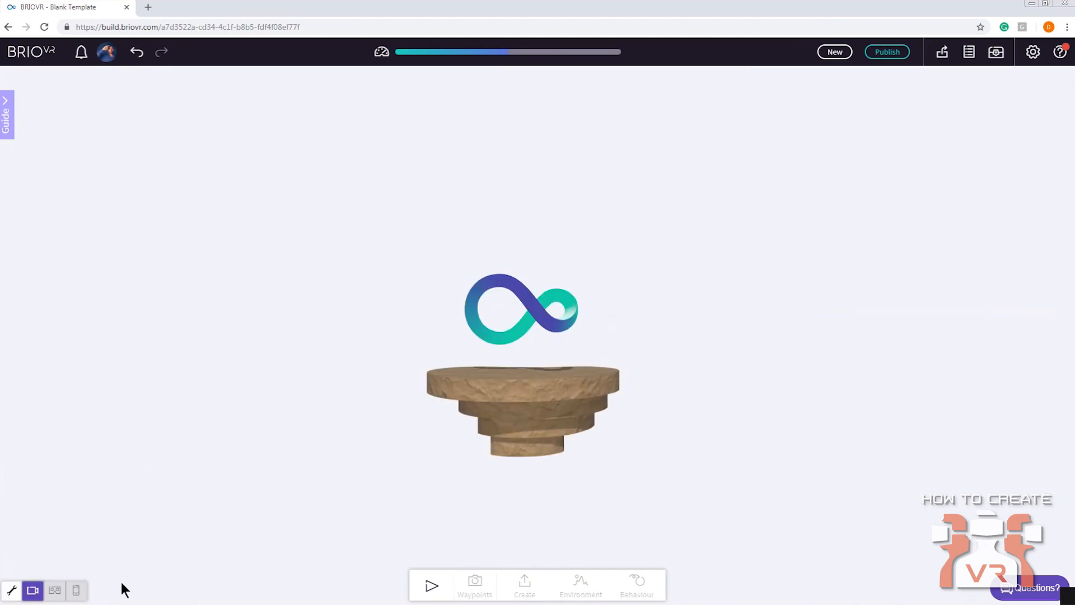
left_click(430, 586)
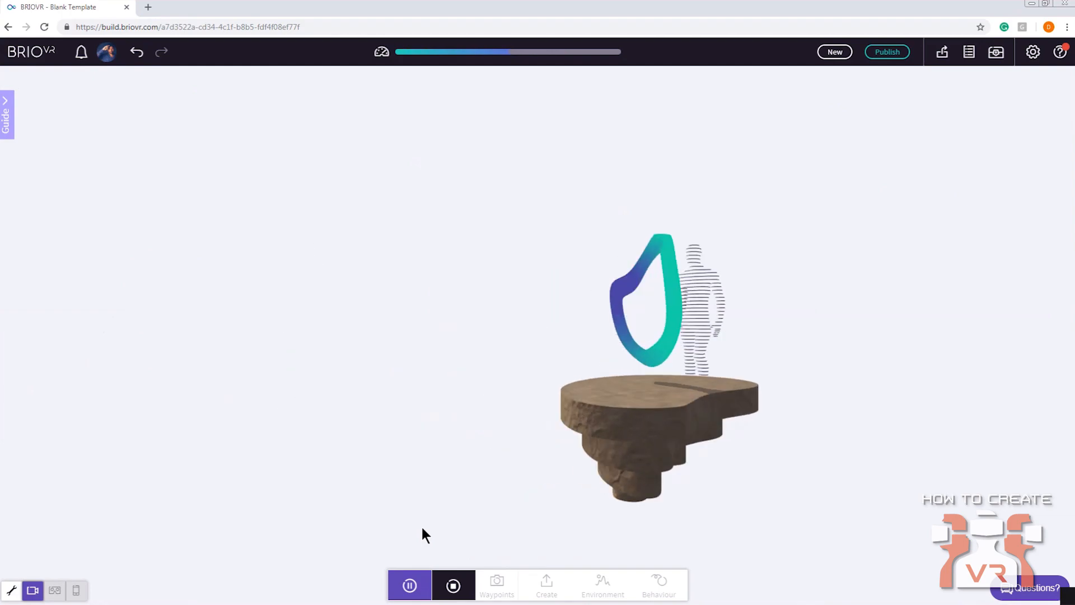
left_click(466, 577)
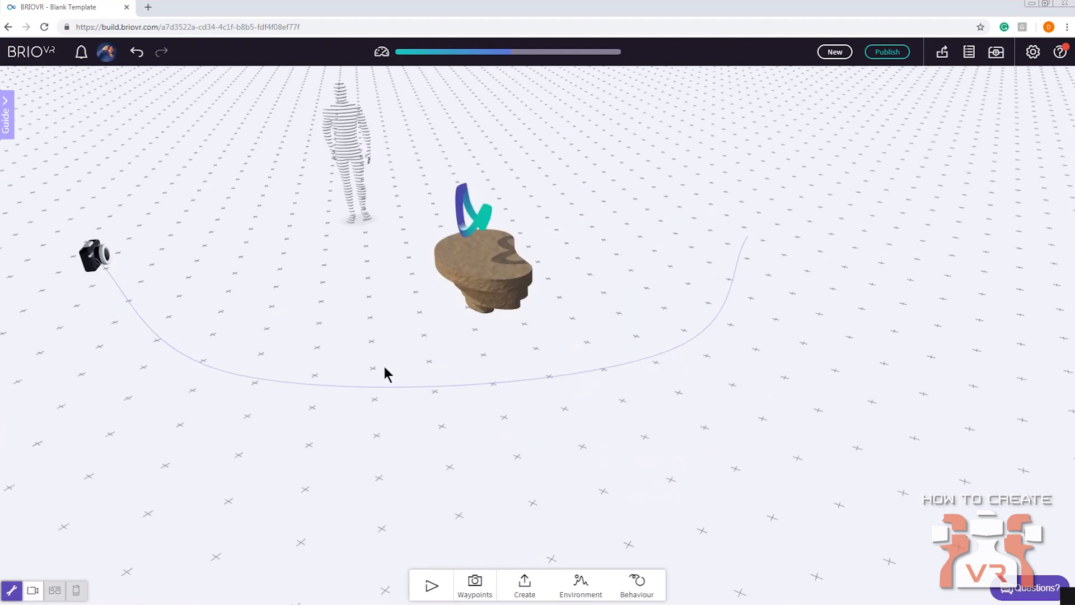
Reopen the camera waypoints, set waypoint 2's movement type to Teleport and finish waypoint editing
left_click(476, 587)
right_click_drag(412, 391, 446, 372)
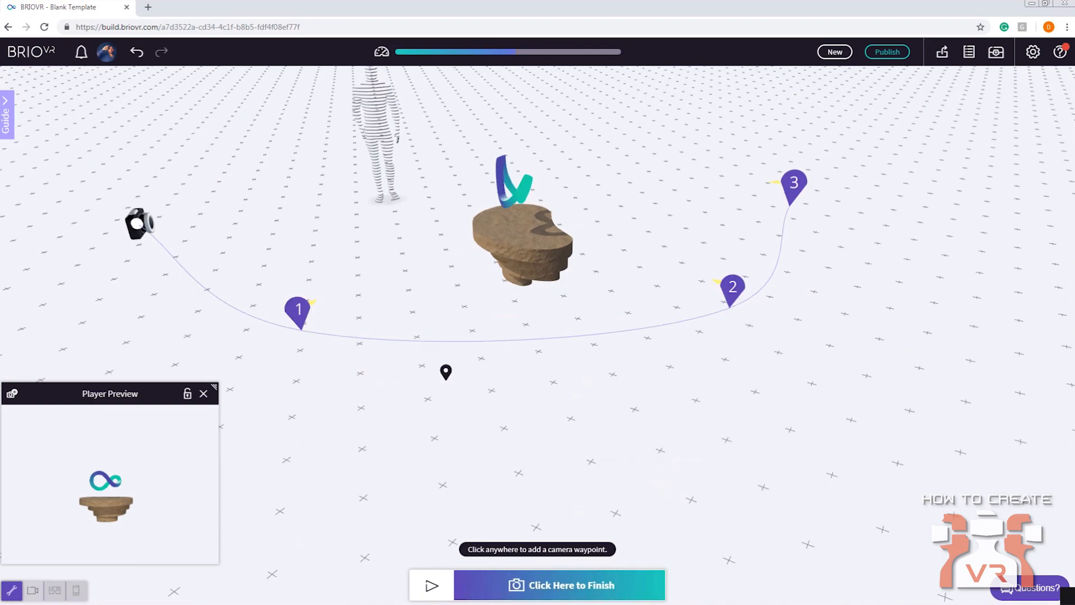
left_click_drag(446, 372, 446, 408)
right_click_drag(446, 408, 497, 377)
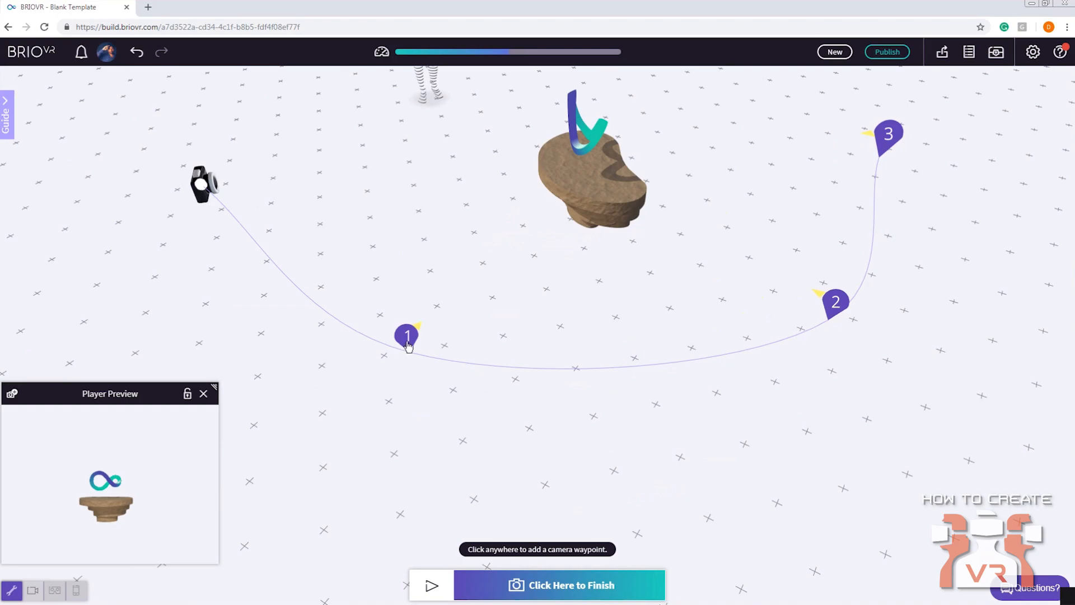
left_click_drag(795, 329, 705, 346)
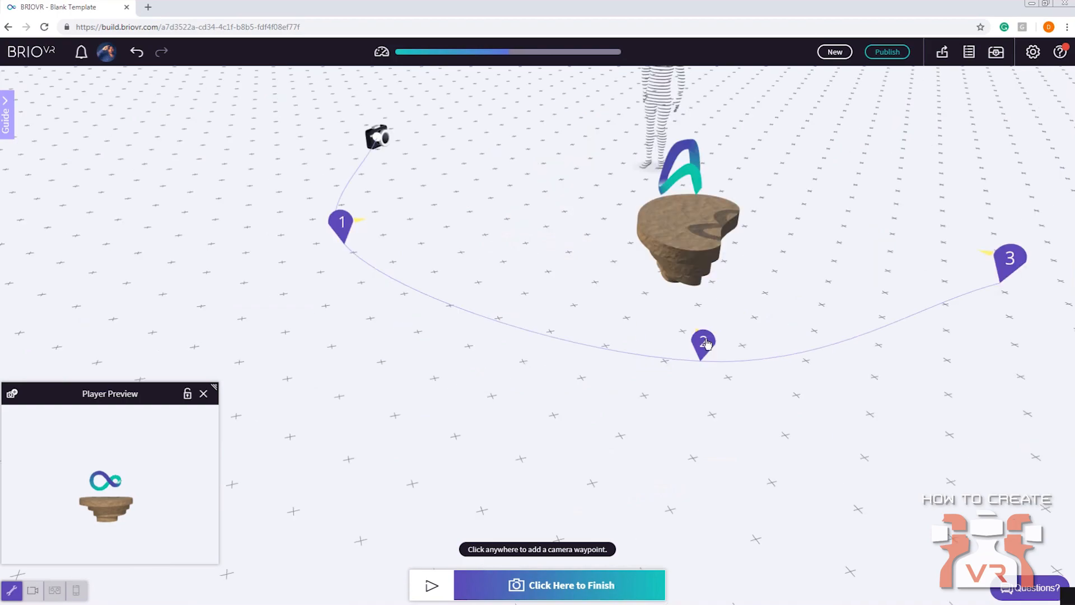
left_click(703, 352)
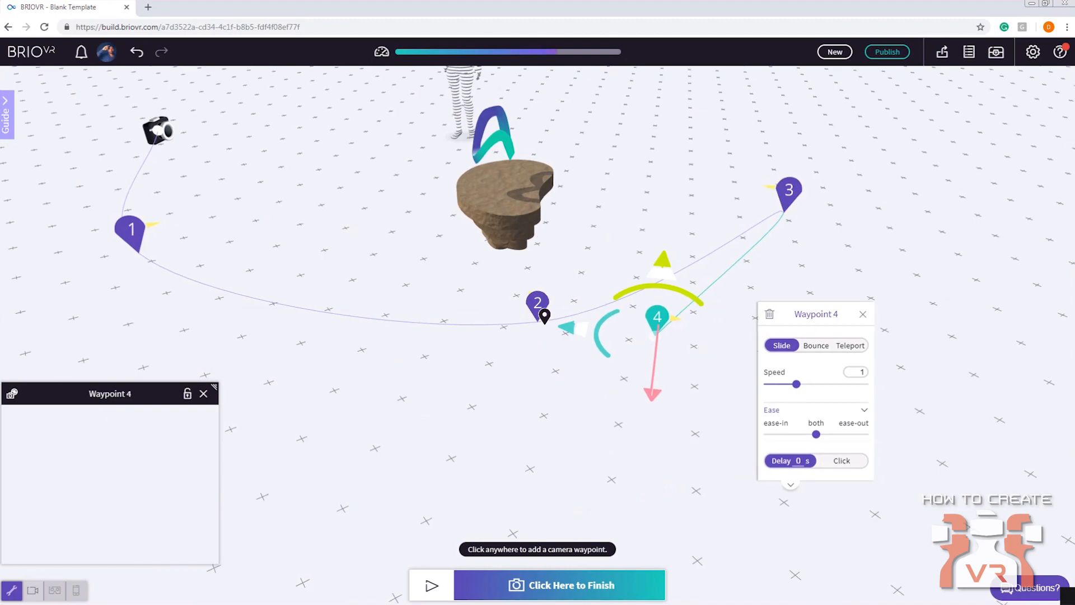
left_click(769, 314)
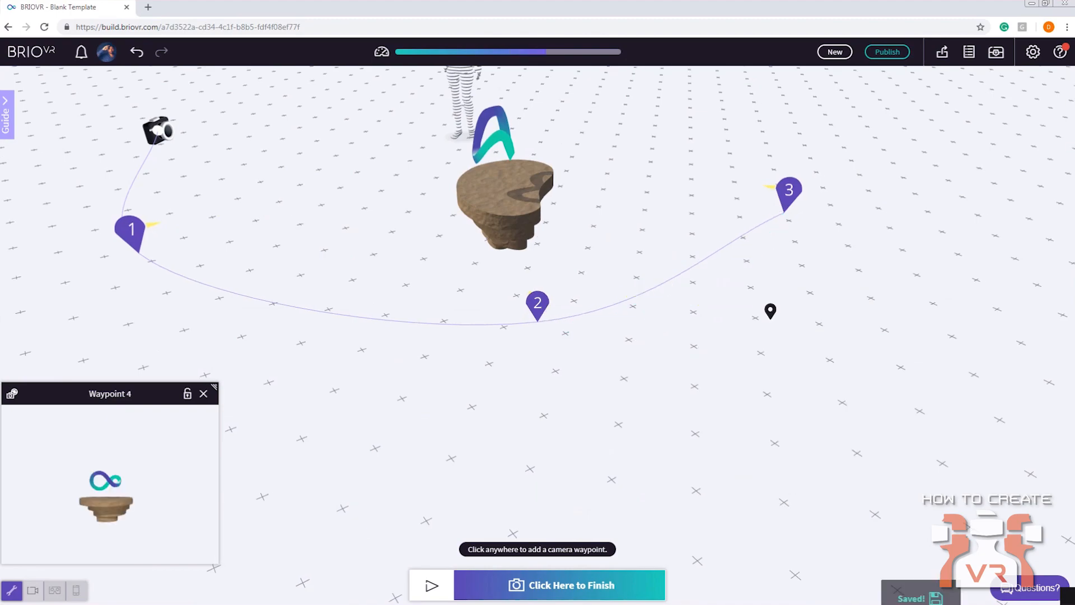
left_click(538, 306)
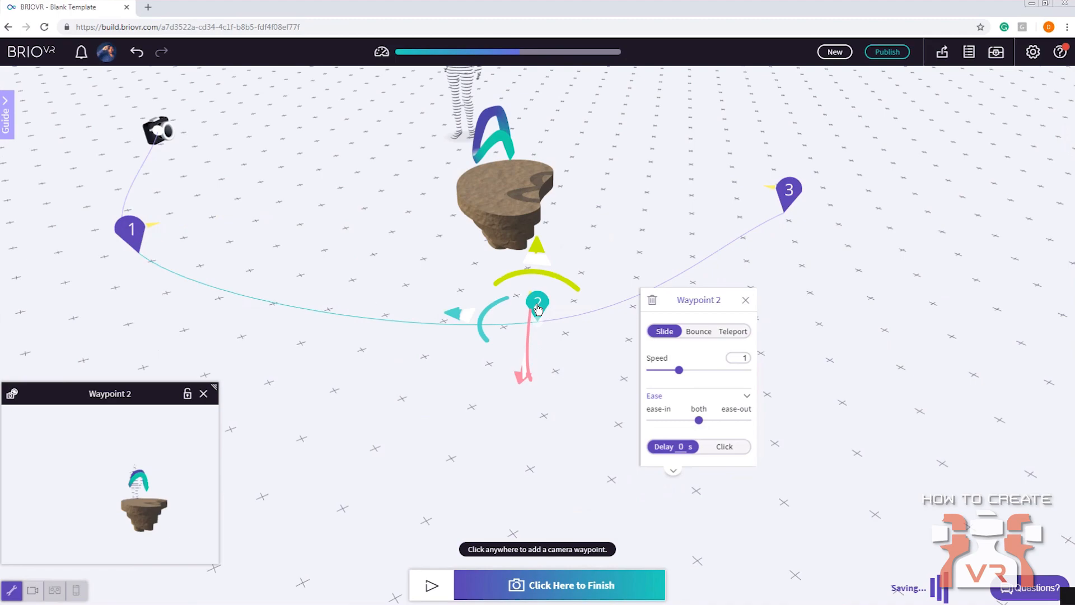
left_click(728, 333)
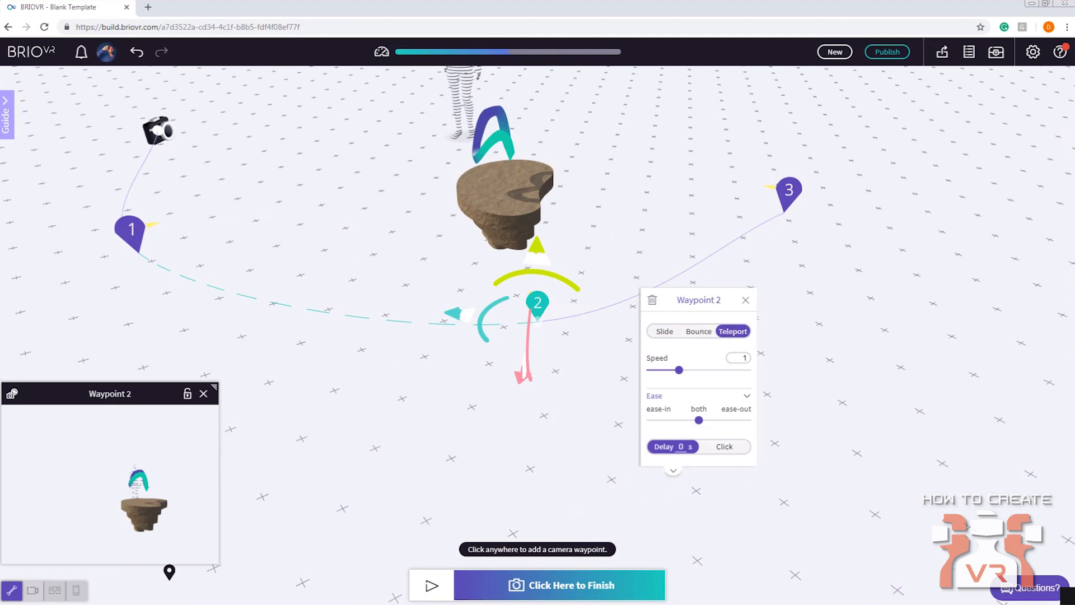
left_click(578, 588)
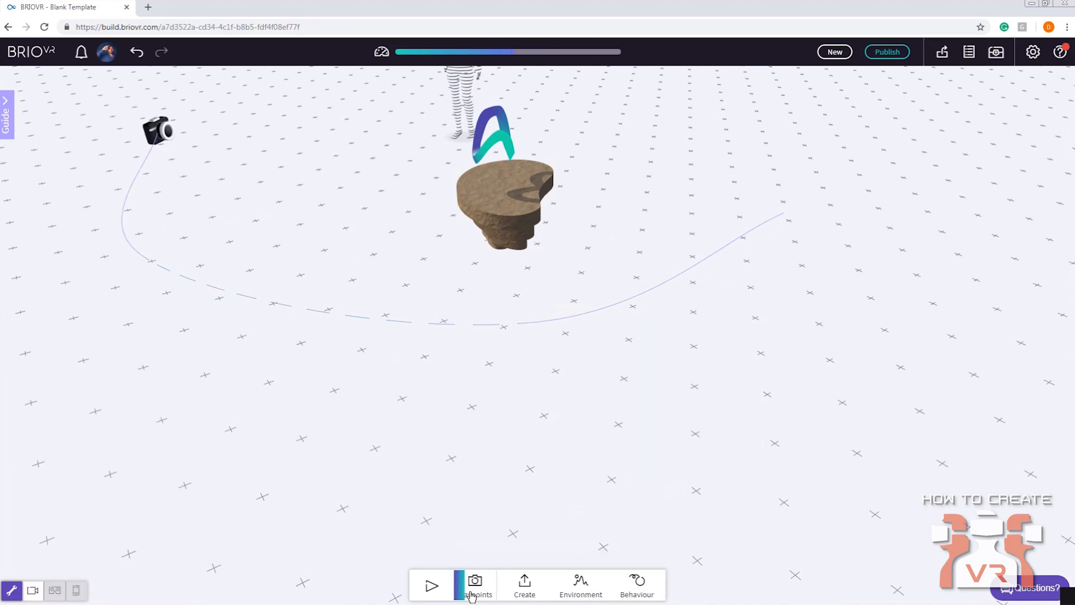
Preview the Teleport movement in Player View, stop the playback and switch back to Builder View
left_click(33, 590)
left_click(431, 585)
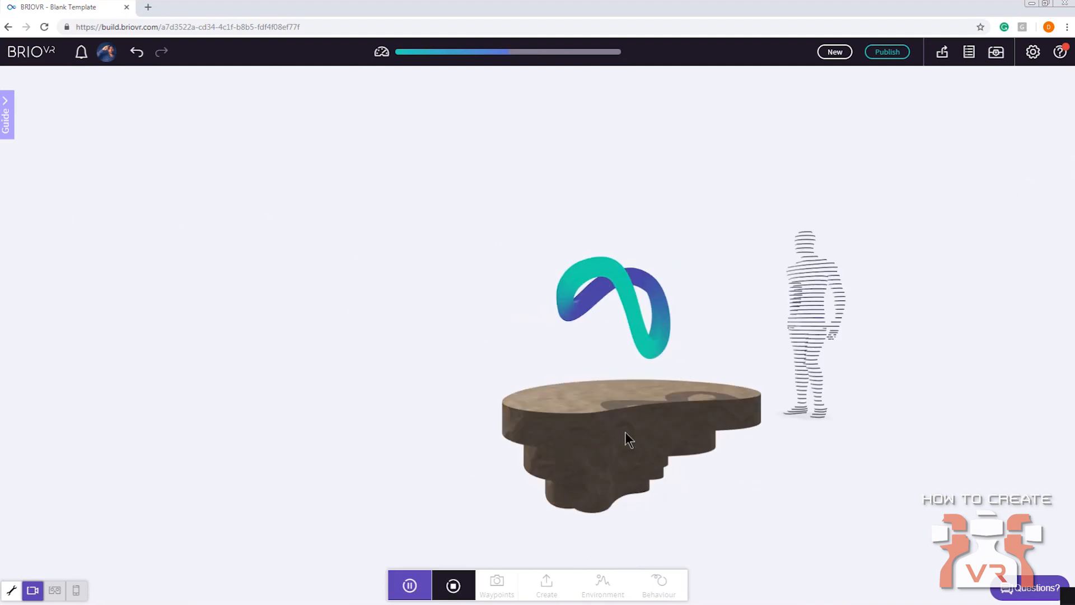
left_click(457, 587)
left_click(11, 590)
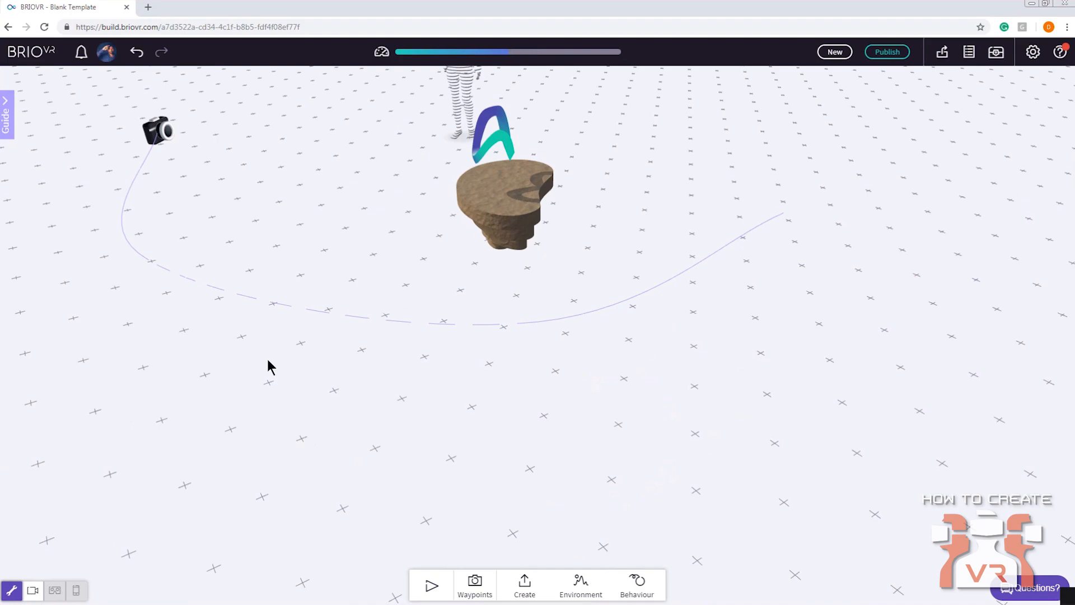
left_click_drag(286, 352, 700, 326)
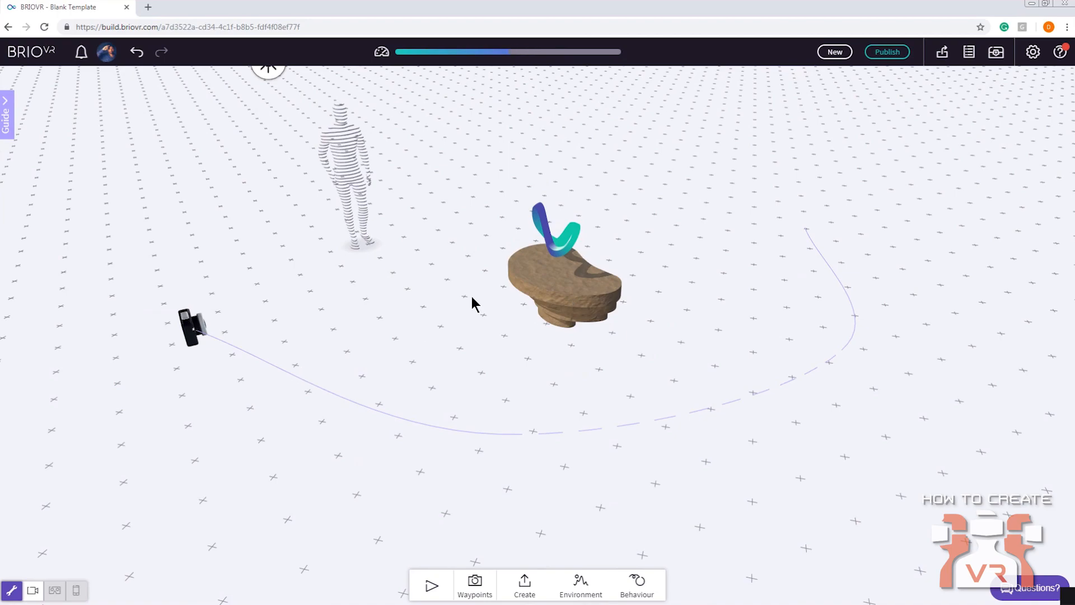
left_click_drag(472, 297, 494, 341)
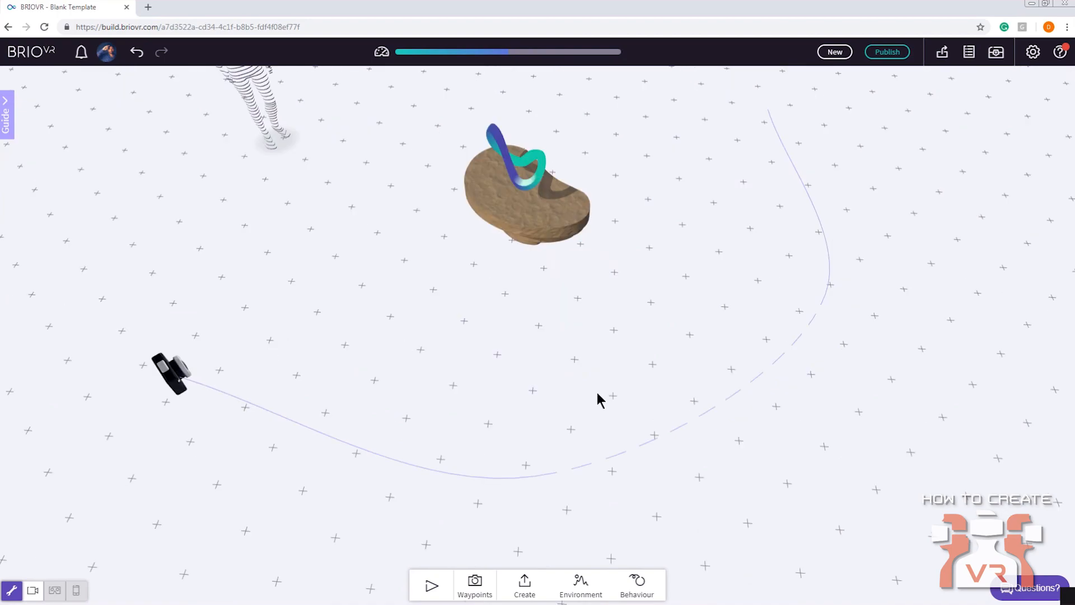
left_click(639, 585)
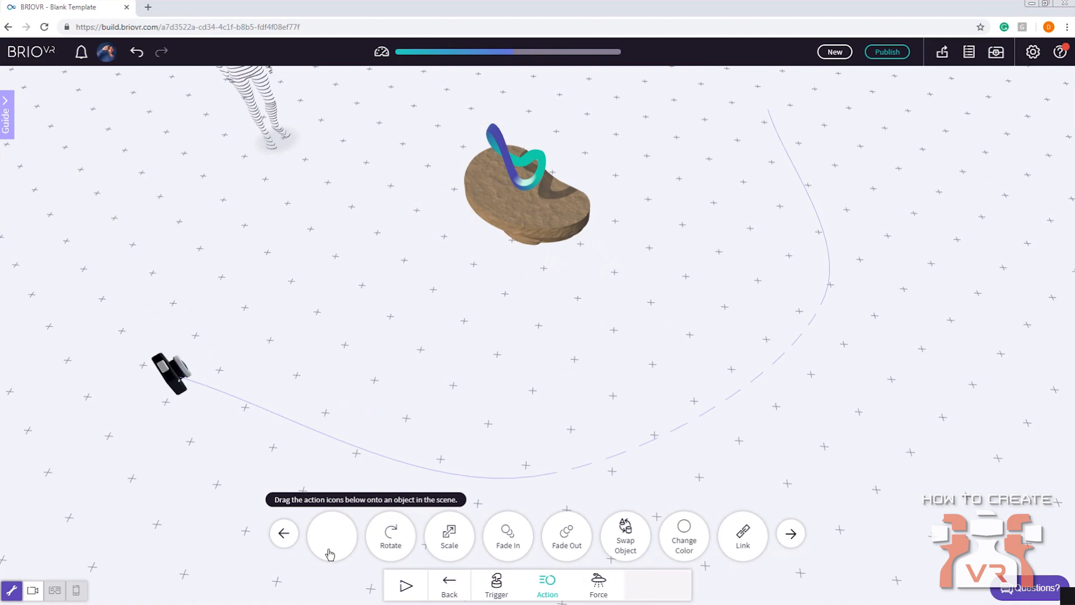
left_click(447, 589)
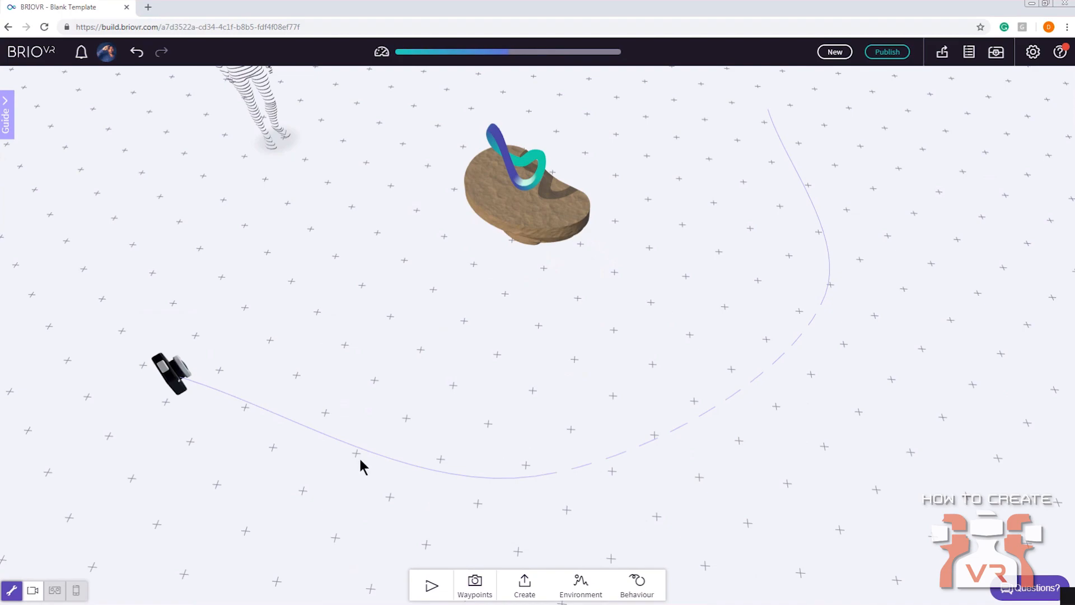
scroll(426, 411, "down", 2)
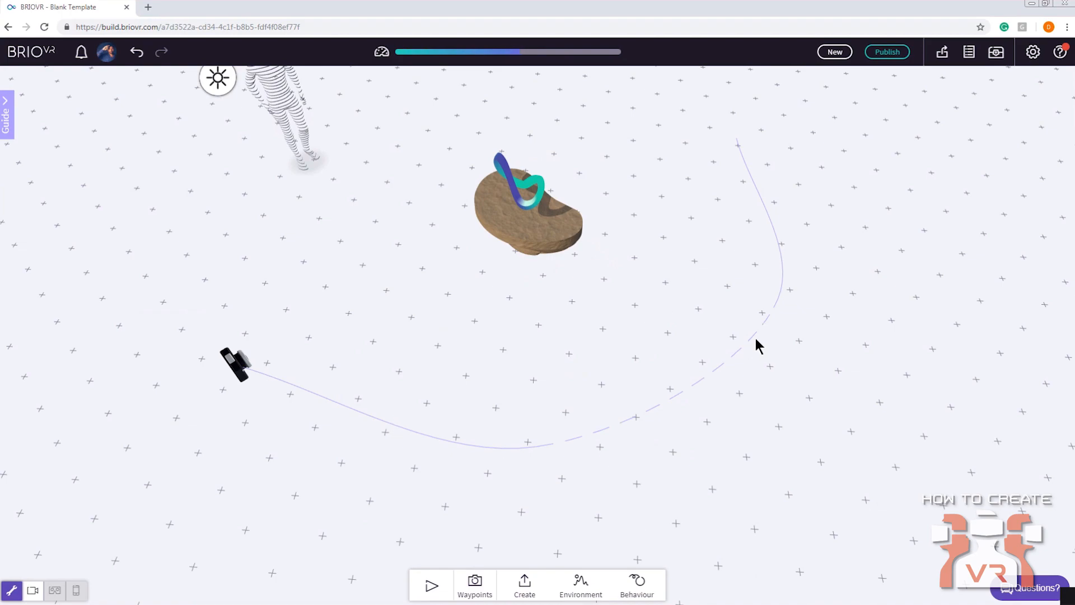
left_click_drag(471, 351, 455, 292)
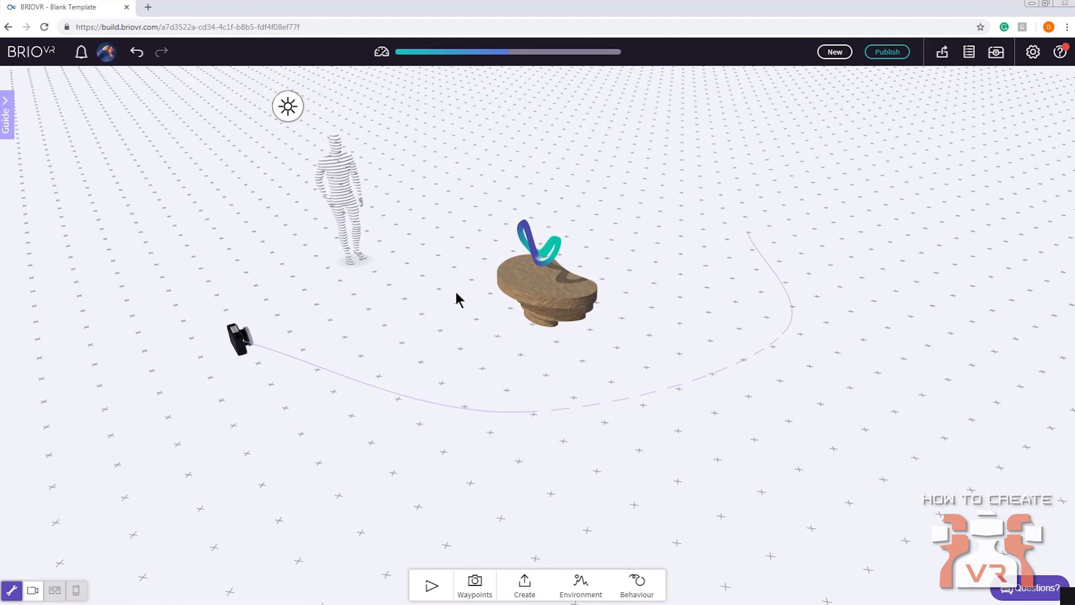
left_click_drag(386, 325, 392, 337)
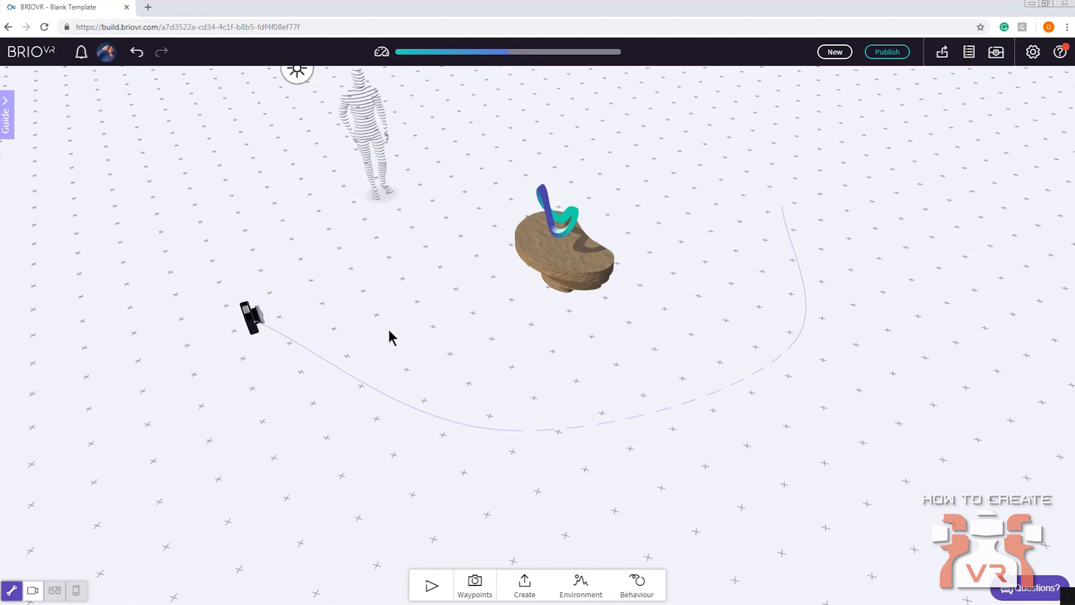
left_click_drag(392, 336, 444, 362)
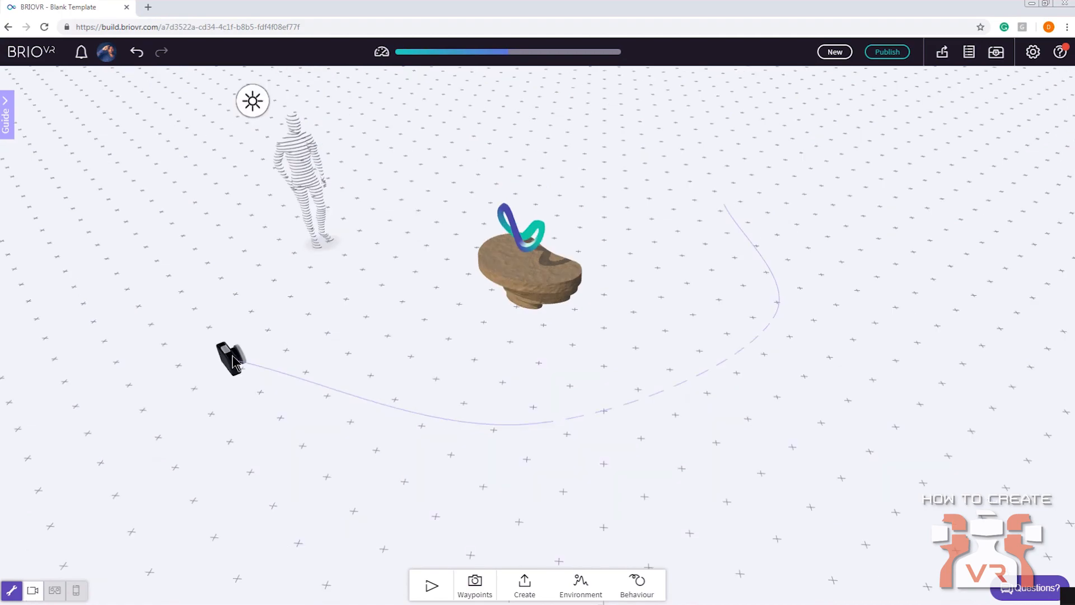
Add a Text asset to the scene and delete it again
left_click(524, 585)
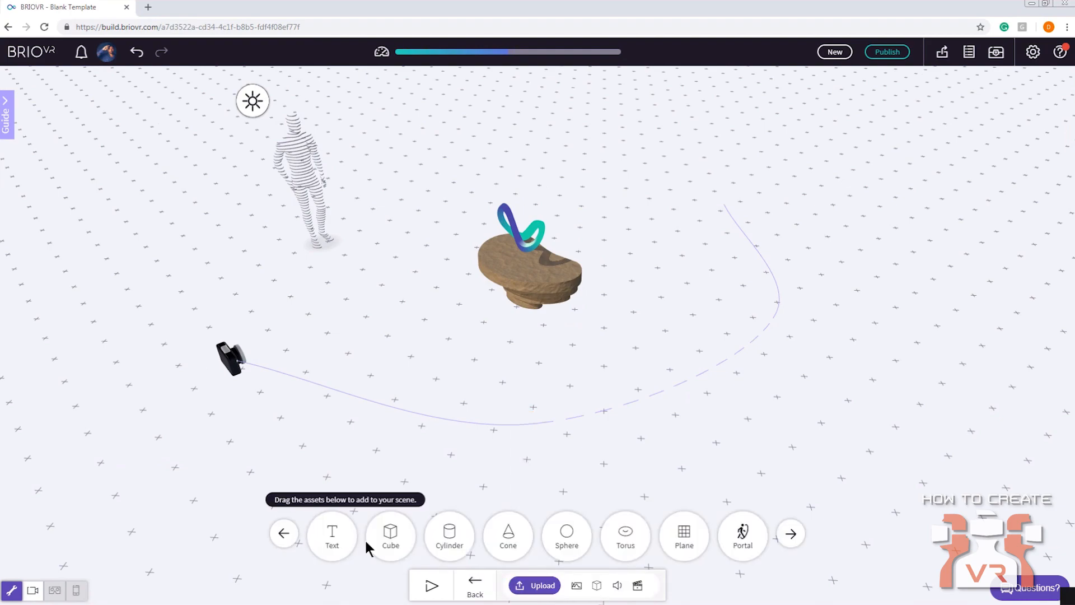
left_click(339, 540)
left_click_drag(399, 417, 438, 352)
key("Delete")
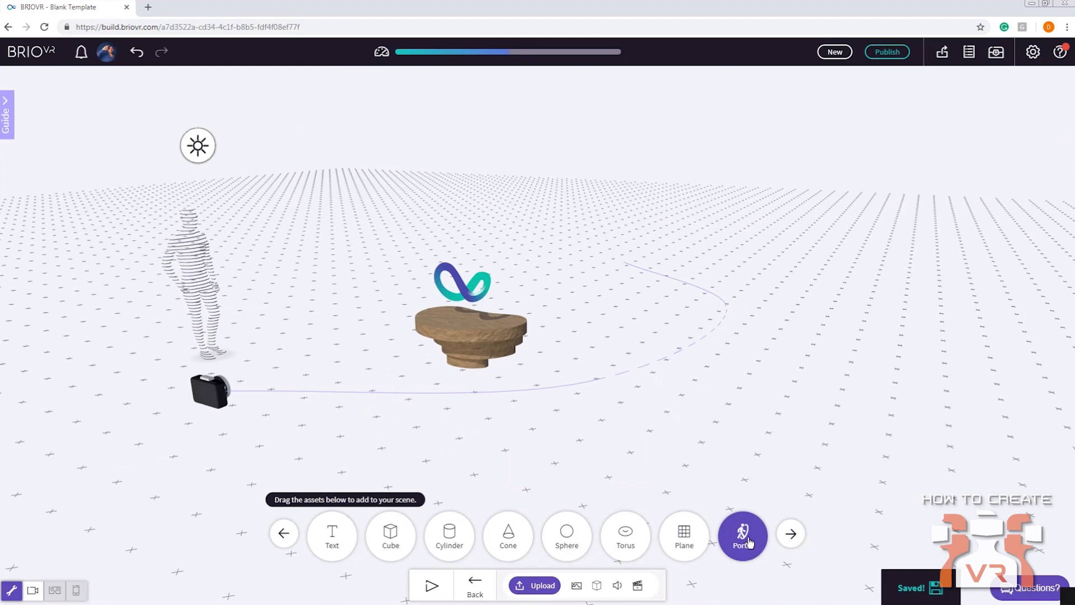
Browse the remaining Create assets, including Portal, Mirror, Reflection and Treasure
left_click_drag(747, 542, 748, 541)
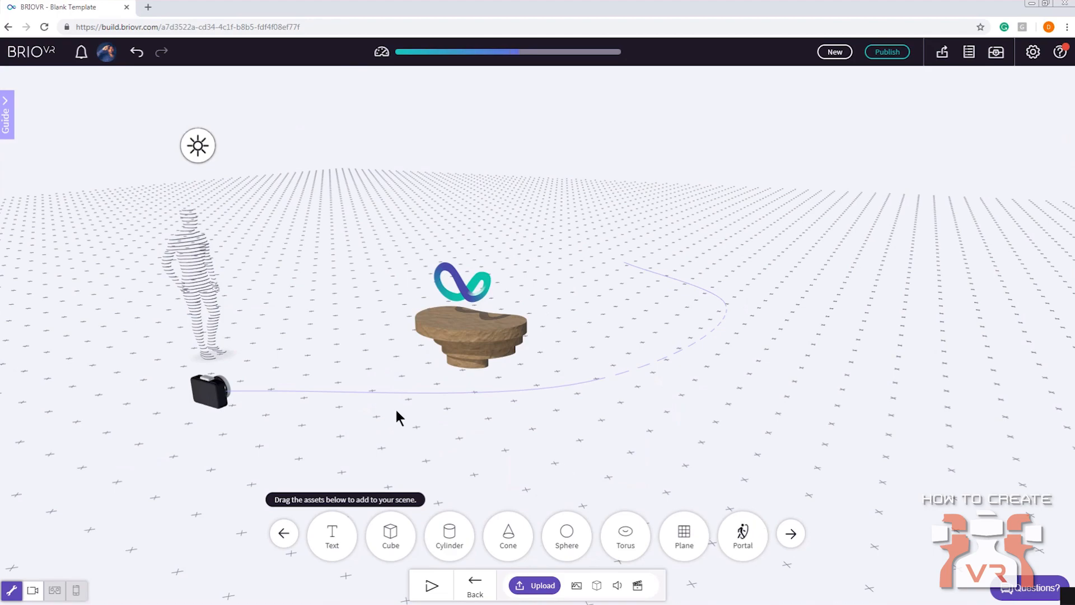
left_click(791, 535)
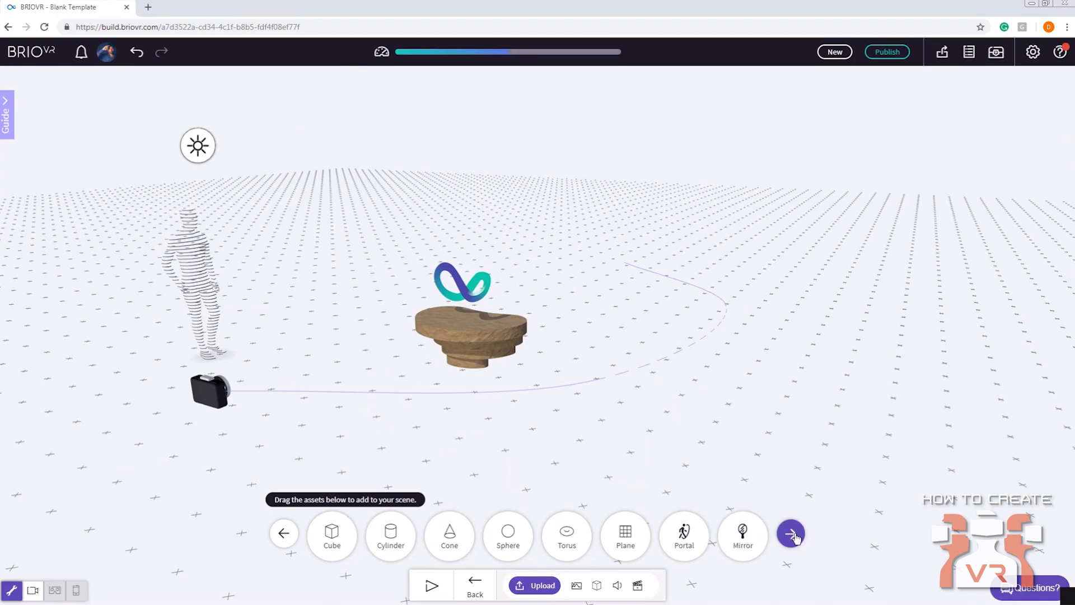
left_click(791, 534)
left_click(791, 534)
left_click(791, 535)
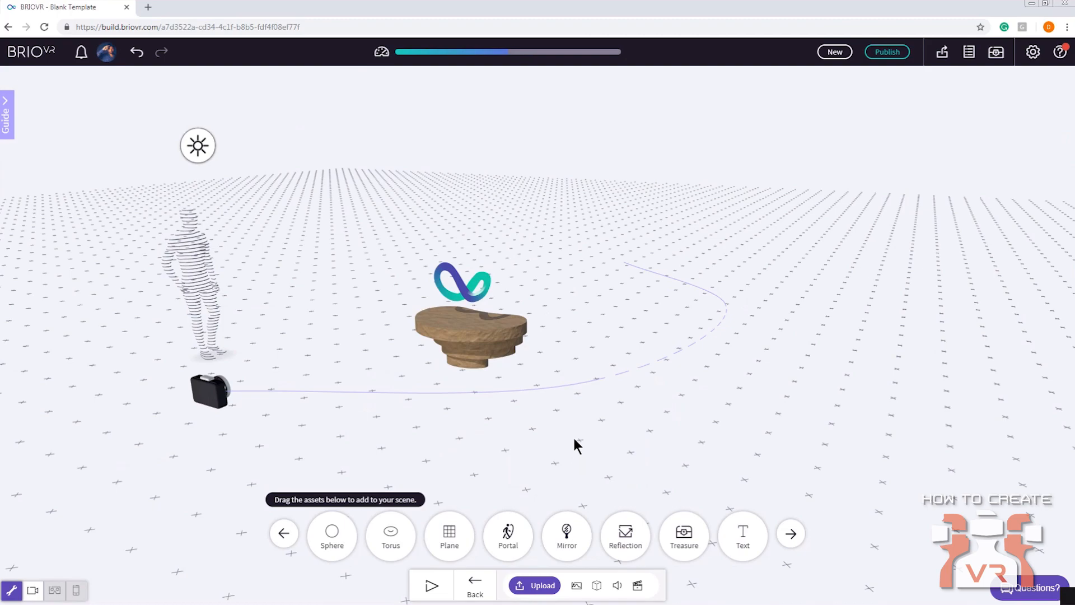
left_click_drag(626, 398, 655, 408)
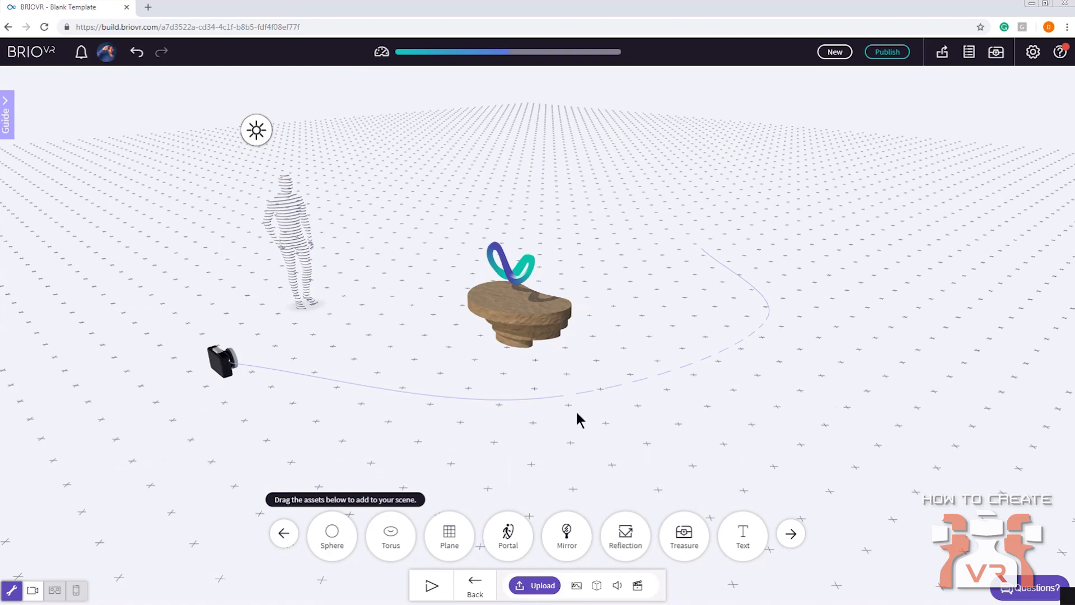
left_click_drag(577, 418, 532, 326)
right_click_drag(336, 415, 496, 364)
left_click_drag(272, 343, 249, 341)
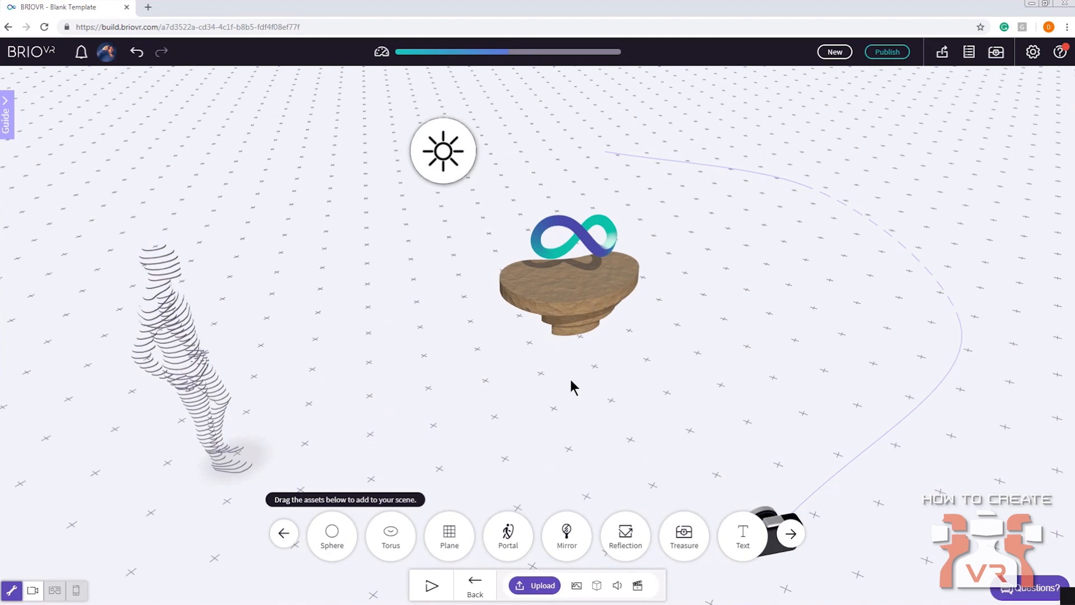
left_click_drag(571, 384, 384, 316)
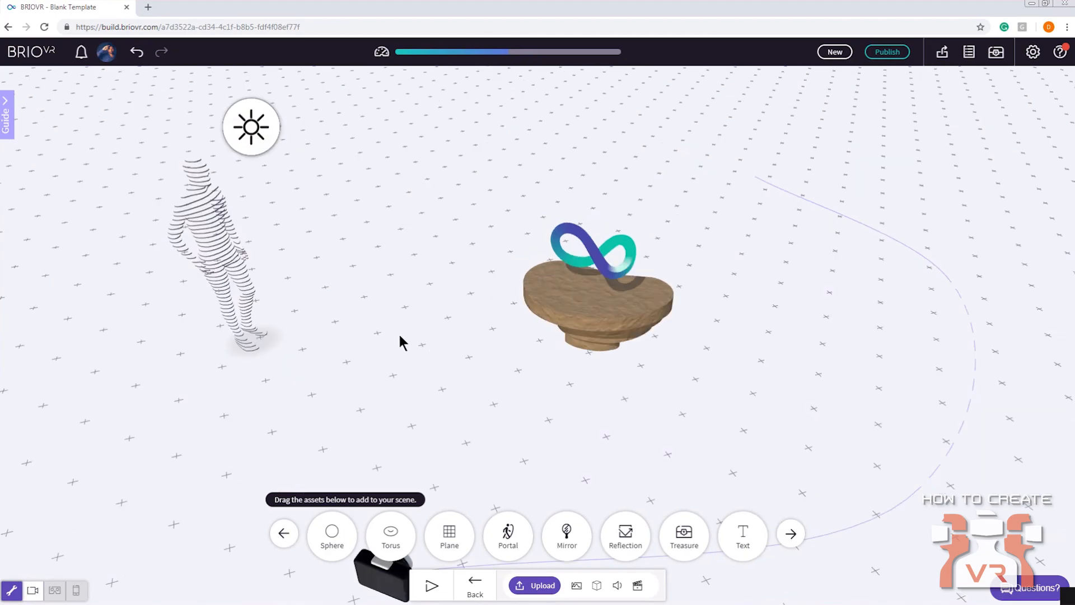
left_click_drag(627, 335, 627, 179)
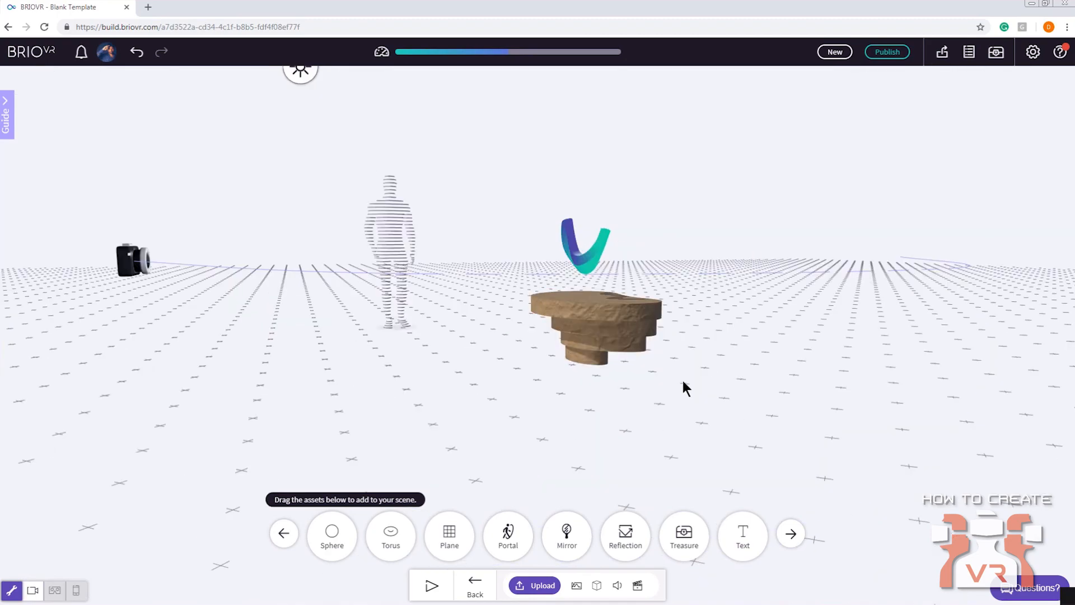
left_click_drag(681, 377, 710, 427)
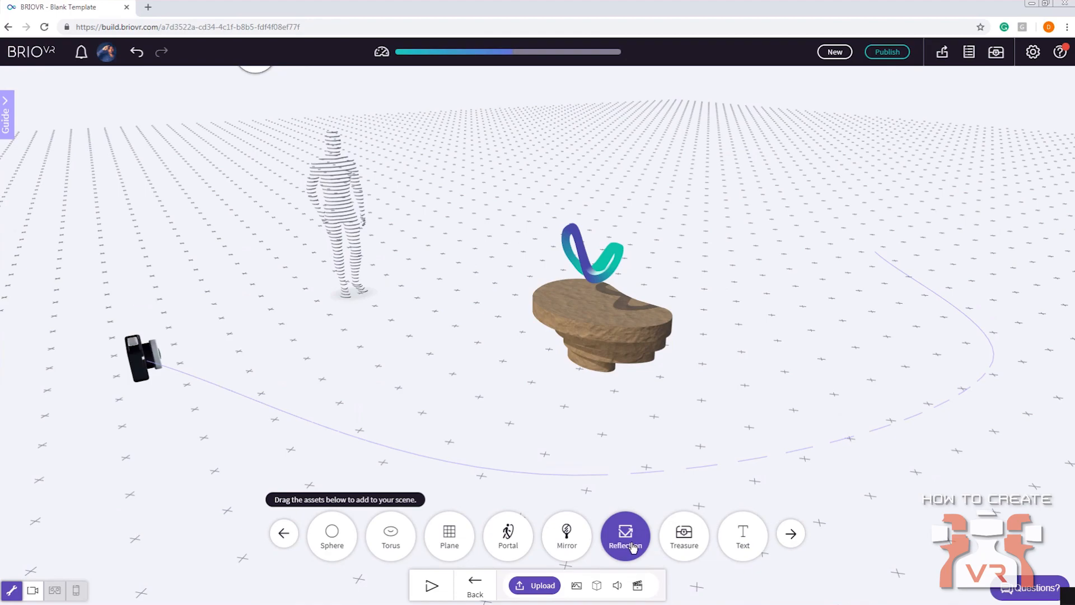
Open the Treasure library and place the Corgi Lying model from Brio Assets on the ground beside the wooden pedestal
left_click(688, 549)
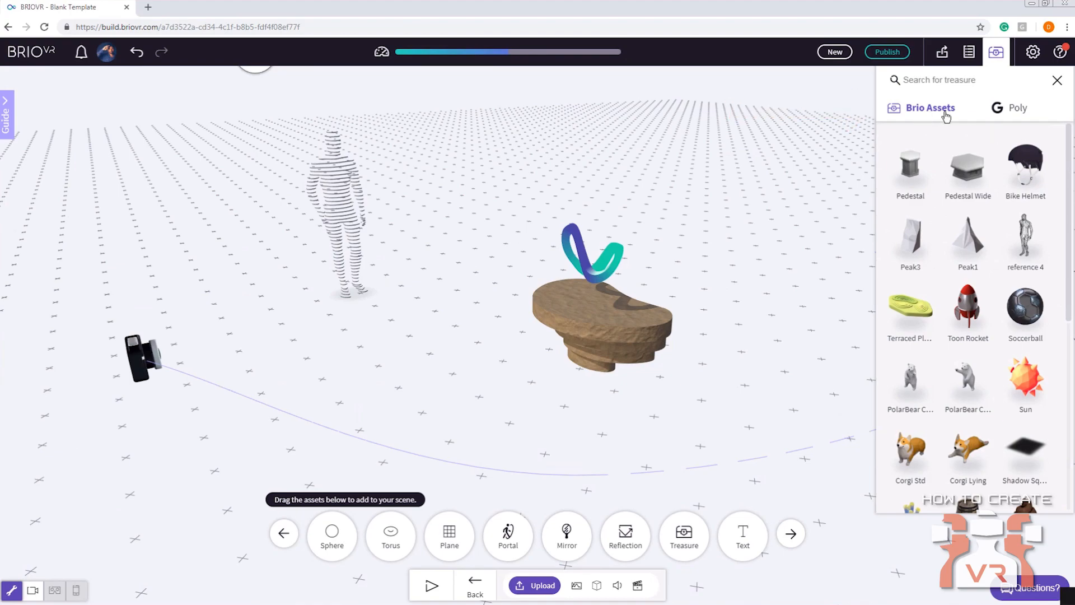
left_click_drag(1067, 161, 1036, 158)
left_click_drag(976, 457, 485, 398)
left_click_drag(409, 364, 404, 329)
left_click(438, 319)
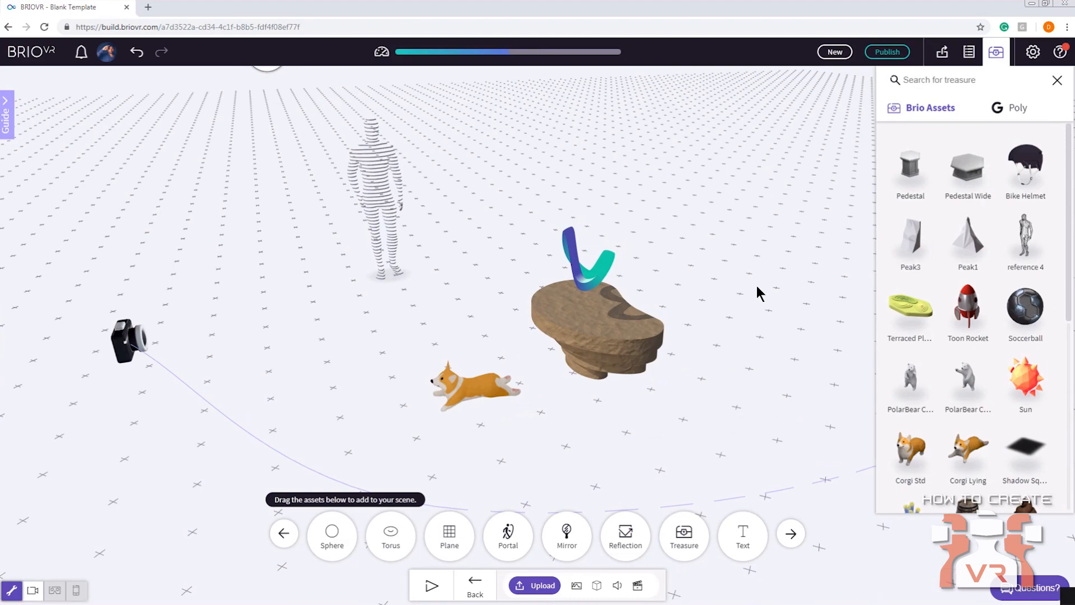
Browse the Poly models in the Treasure library and place "The Big G" model in the scene near the corgi
left_click(1008, 115)
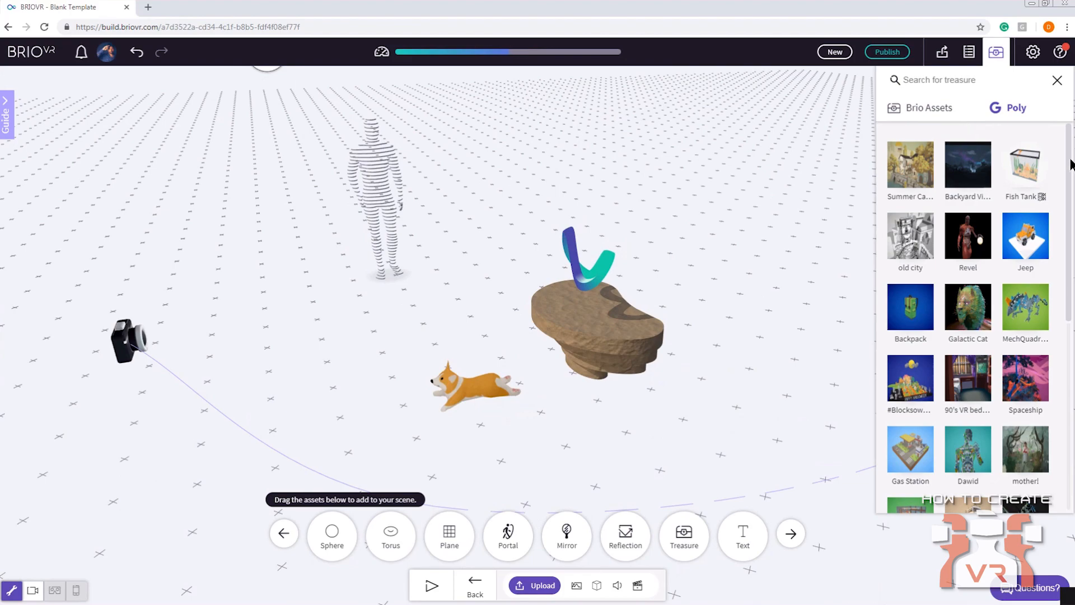
left_click_drag(1068, 158, 1070, 290)
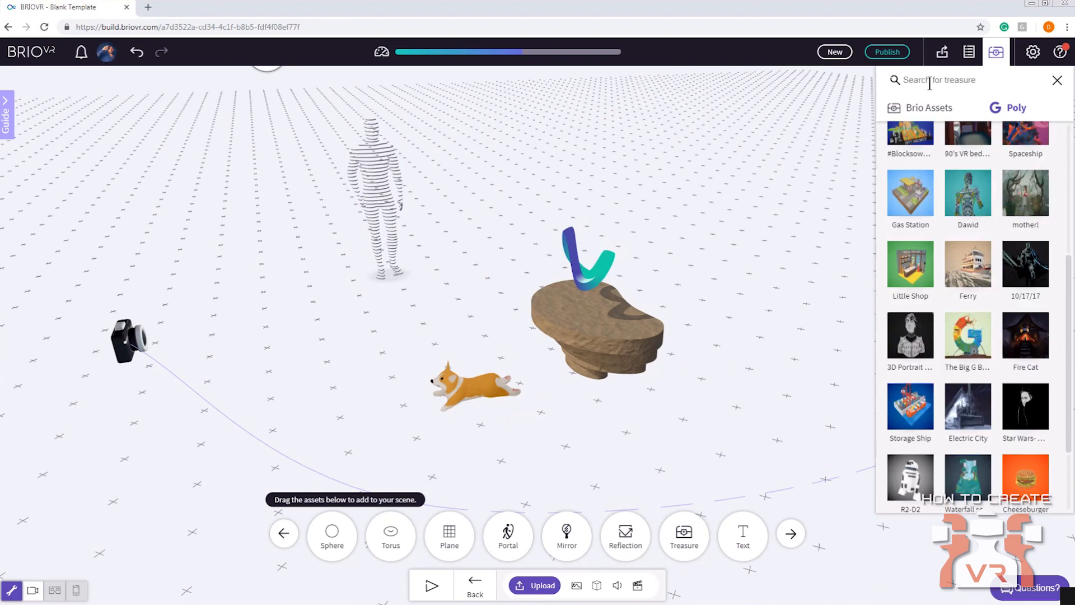
left_click_drag(1069, 371, 1070, 286)
scroll(990, 336, "down", 2)
left_click_drag(991, 384, 465, 345)
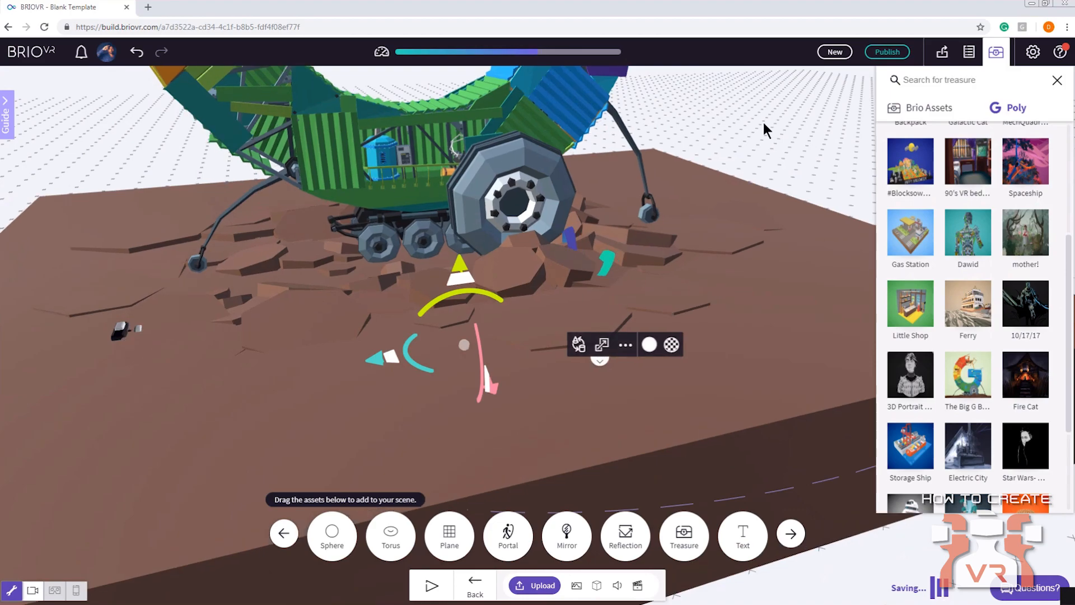
Examine the large Big G model from a distance and up close, including the rooms inside it
scroll(690, 157, "down", 5)
scroll(690, 156, "down", 3)
right_click_drag(690, 157, 677, 253)
left_click_drag(678, 255, 723, 290)
scroll(754, 266, "up", 5)
scroll(722, 291, "up", 10)
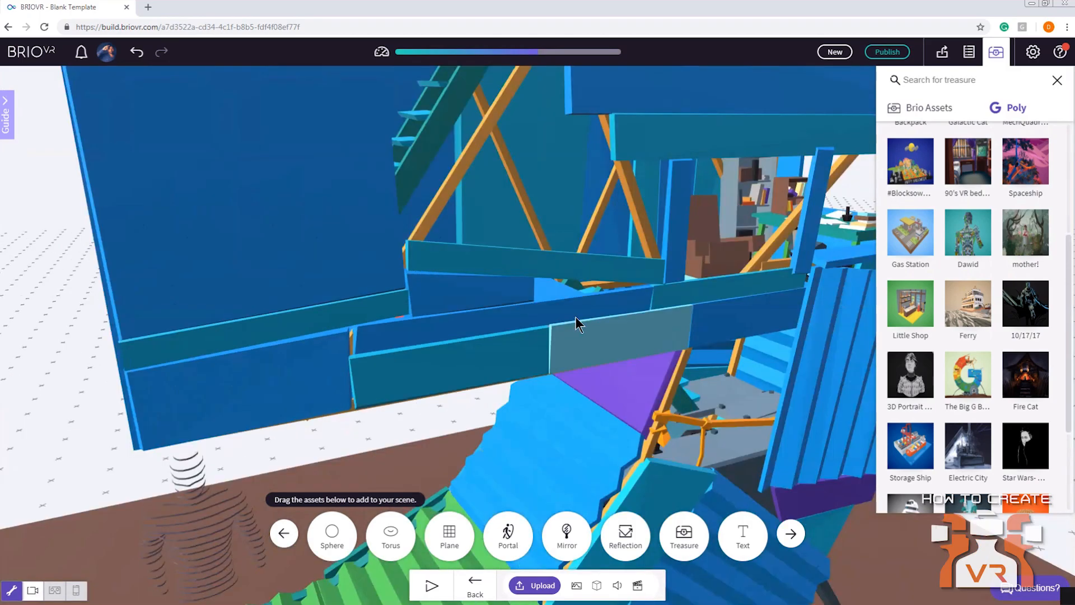
mouse_move(576, 317)
left_mouse_down()
mouse_move(569, 331)
mouse_move(619, 299)
mouse_move(568, 331)
left_mouse_up()
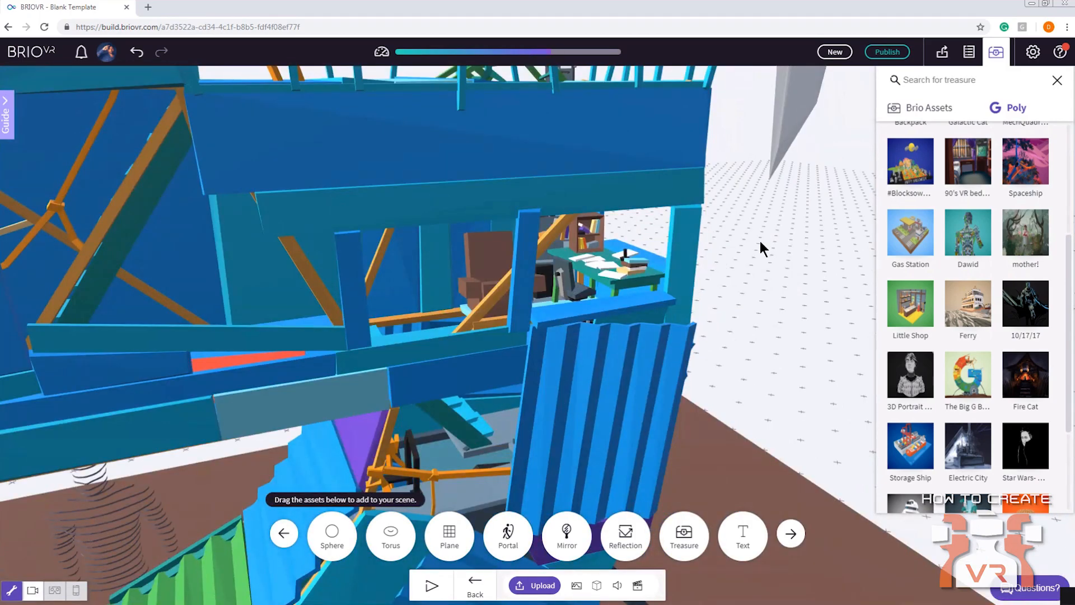
Search Poly for "alien" and place the SPLORG4 model on the empty ground beside the Big G model's base
scroll(1012, 247, "up", 3)
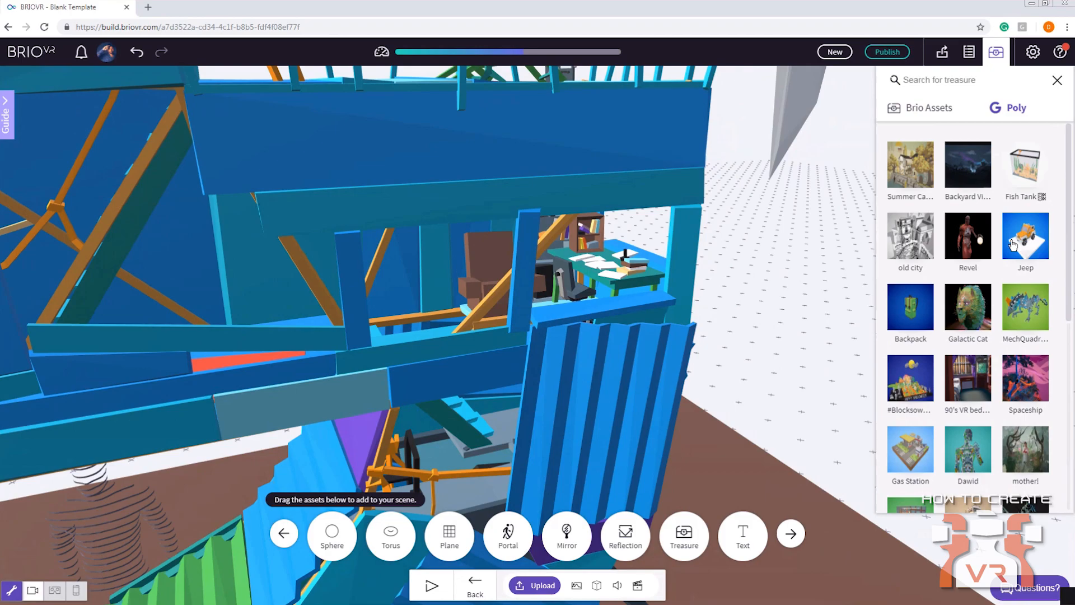
left_click(934, 82)
type("alien")
scroll(975, 308, "down", 5)
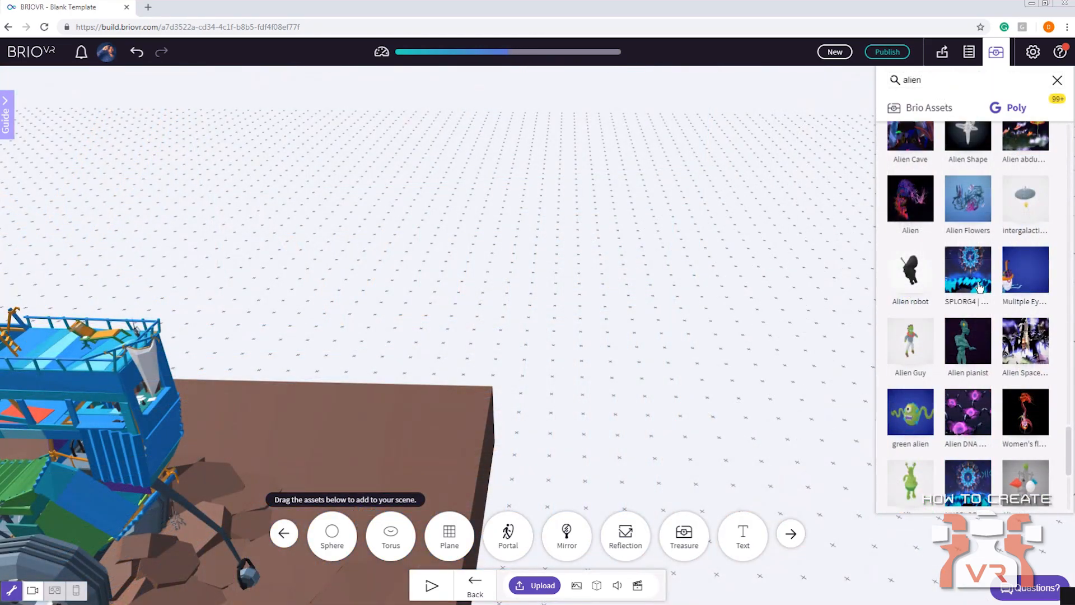
left_click_drag(980, 276, 631, 367)
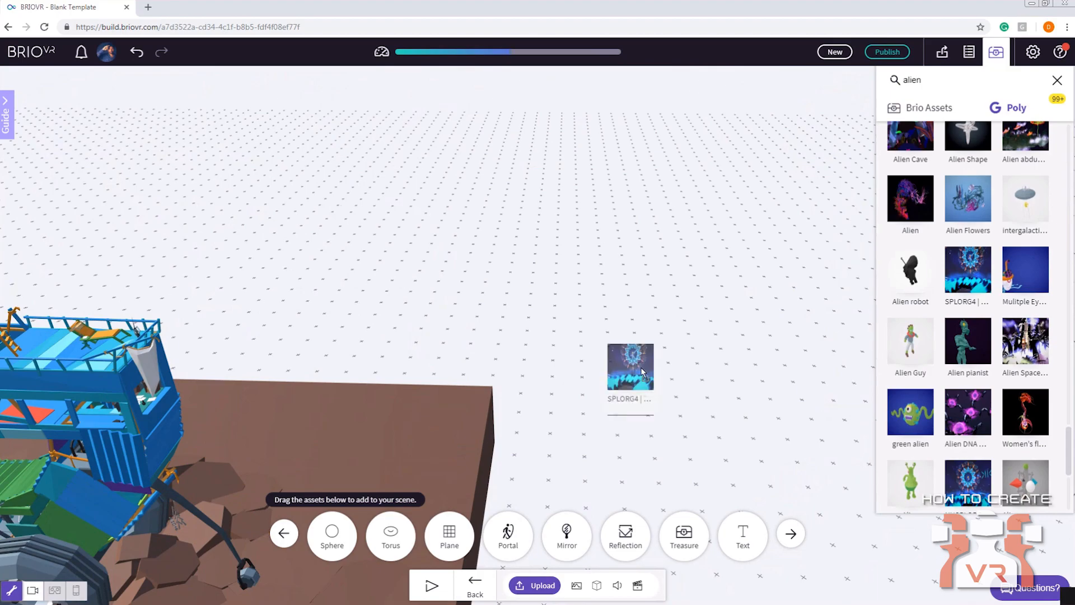
left_click_drag(707, 264, 641, 260)
right_click_drag(640, 260, 538, 200)
left_click_drag(537, 200, 461, 283)
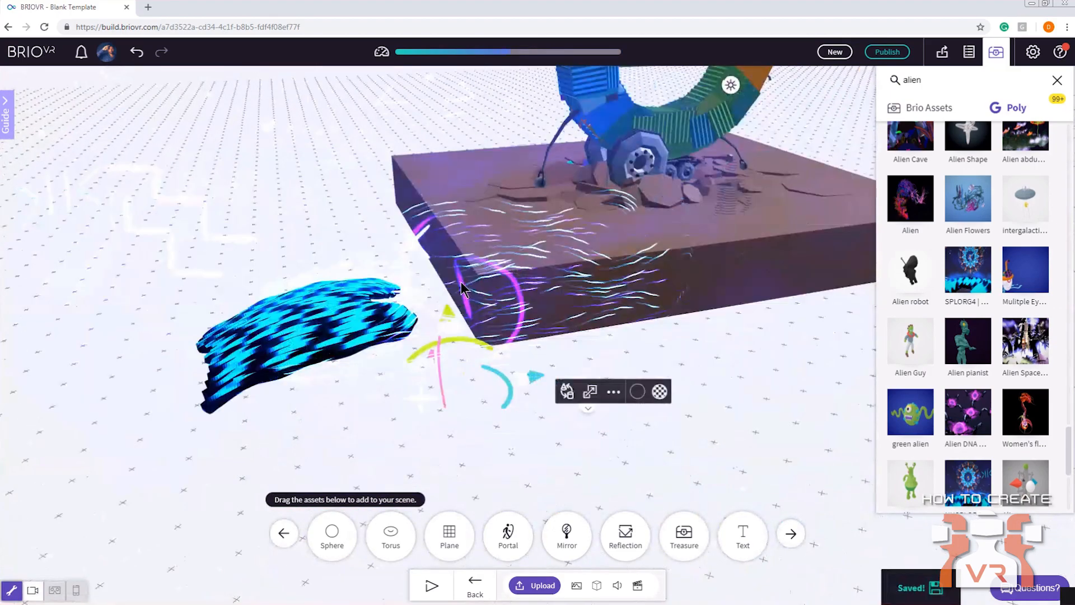
Set the environment's backdrop colour to near-black #020202
left_click(475, 587)
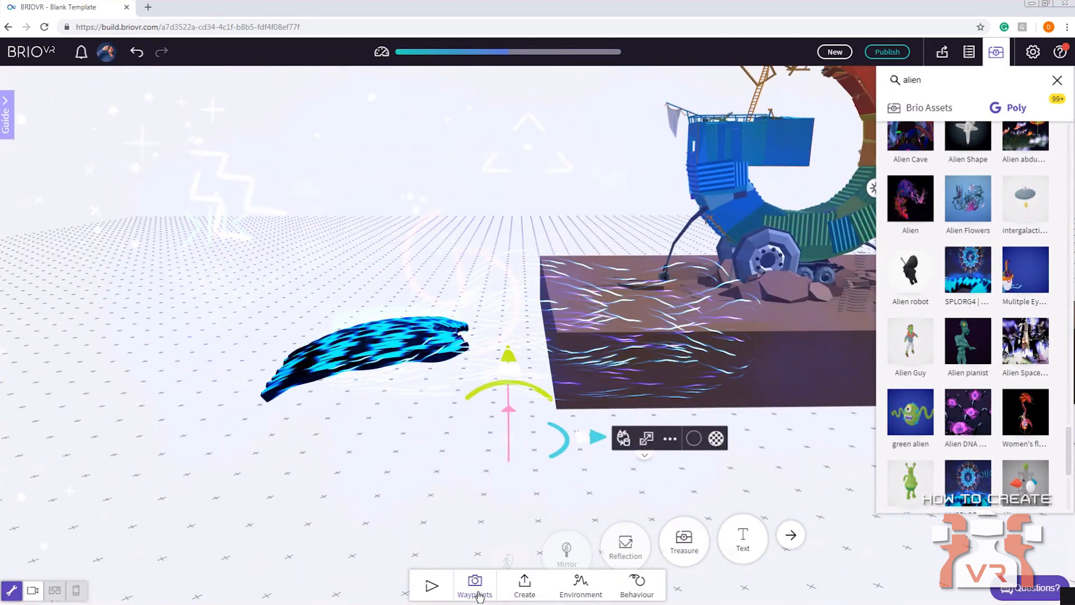
left_click(581, 585)
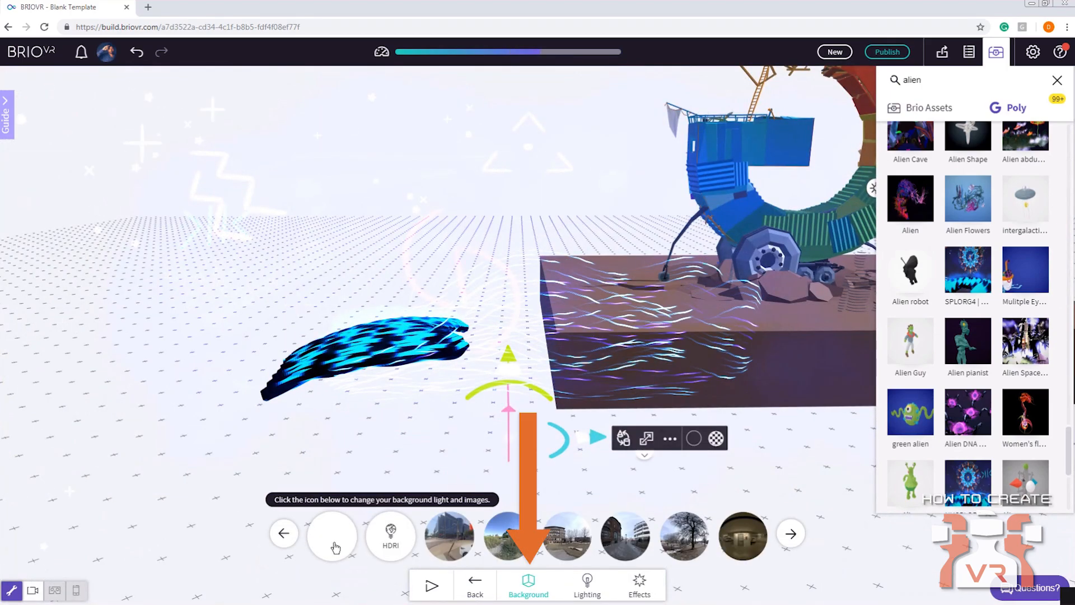
left_click(333, 537)
left_click(333, 430)
left_click_drag(334, 431, 333, 450)
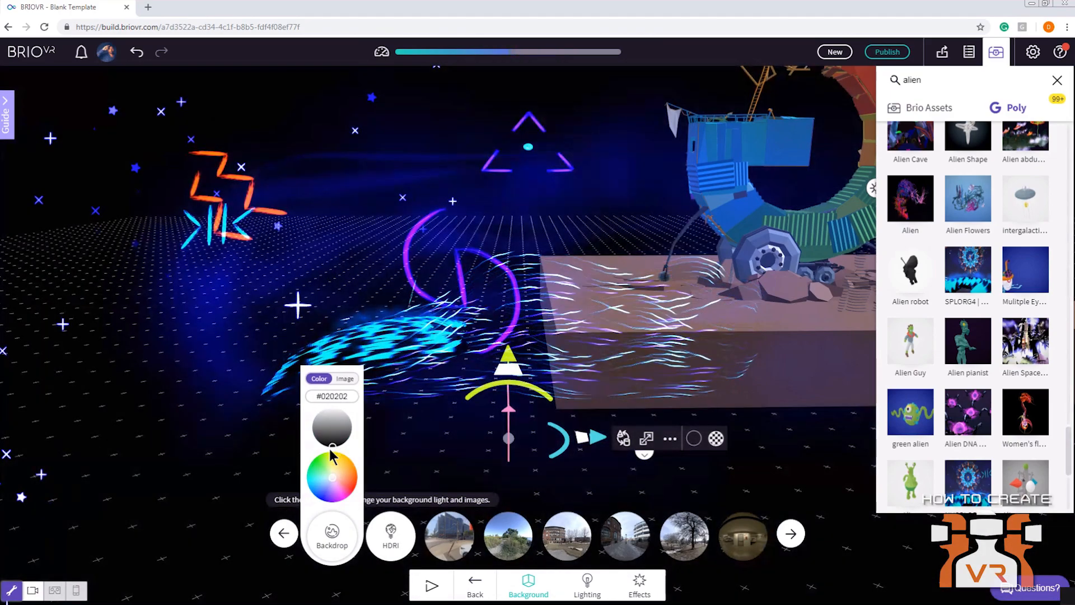
left_click(184, 478)
Delete the SPLORG4 alien model from the scene
left_click_drag(316, 443, 478, 259)
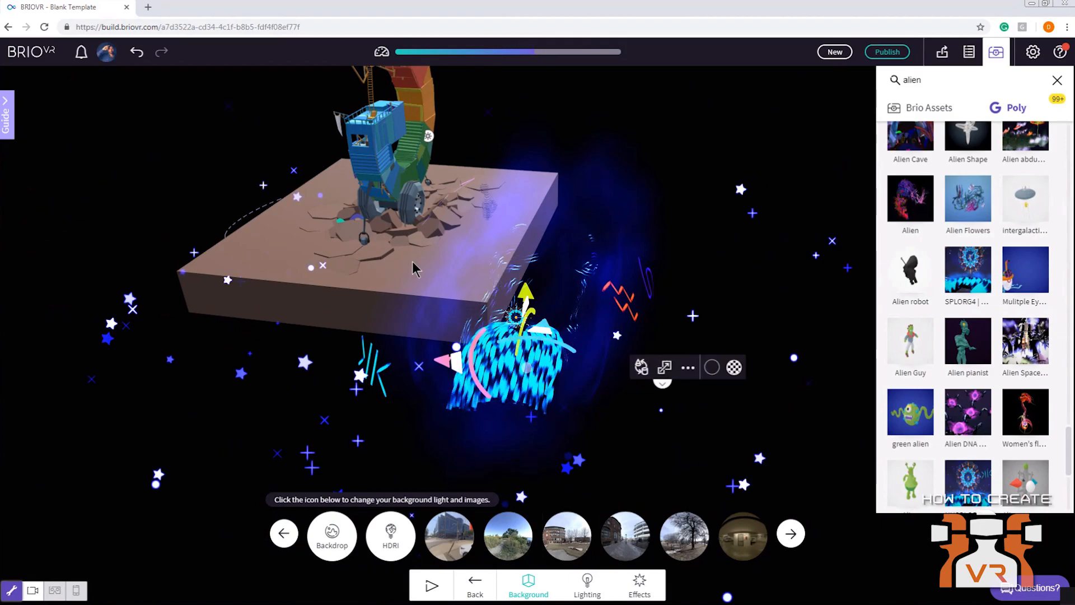
key("Delete")
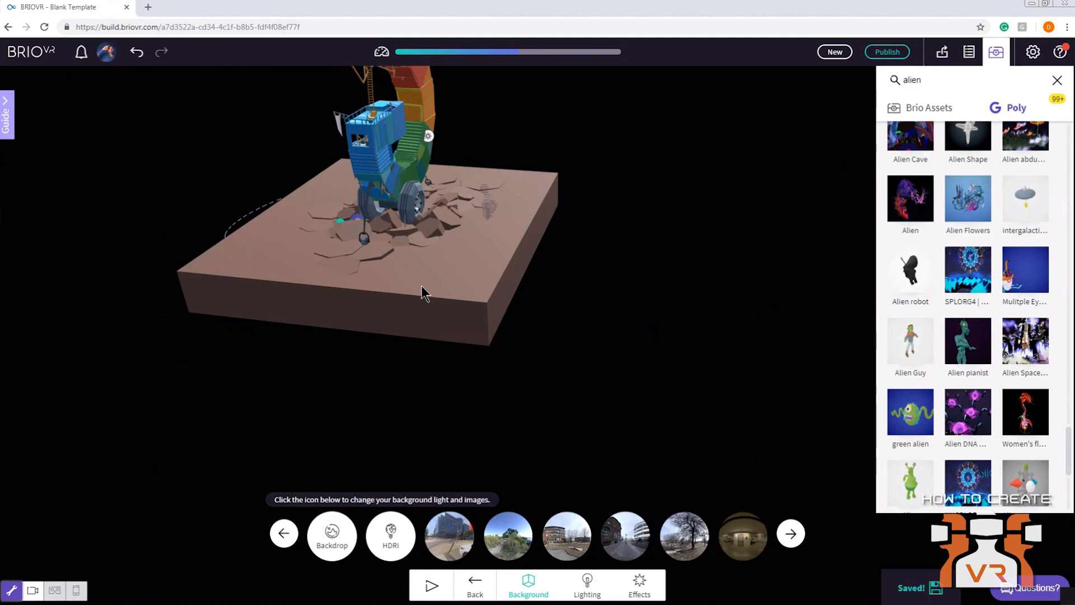
Delete the large Big G model together with its ground base from the scene
left_click_drag(371, 307, 561, 326)
left_click(509, 354)
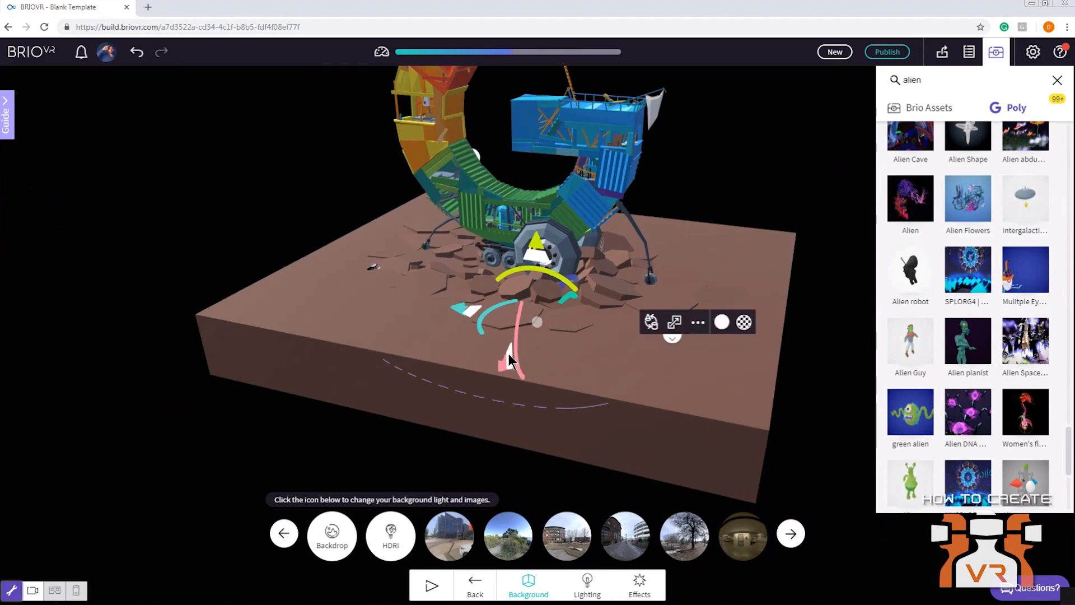
key("Delete")
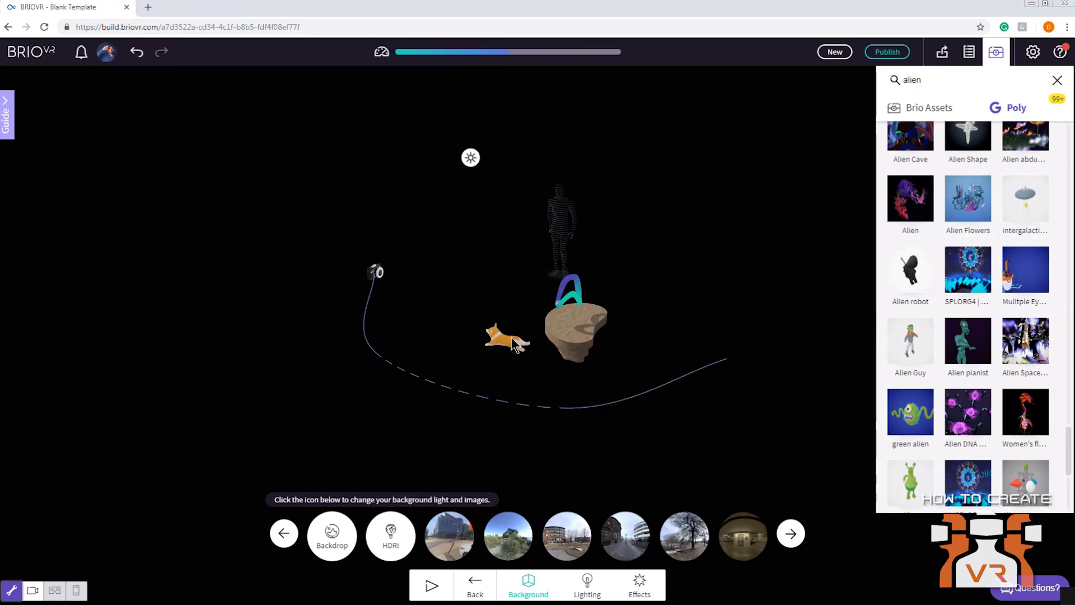
Set the environment's backdrop colour to near-white #f7f7f7 and close the asset library
left_click(332, 535)
left_click_drag(335, 443, 338, 409)
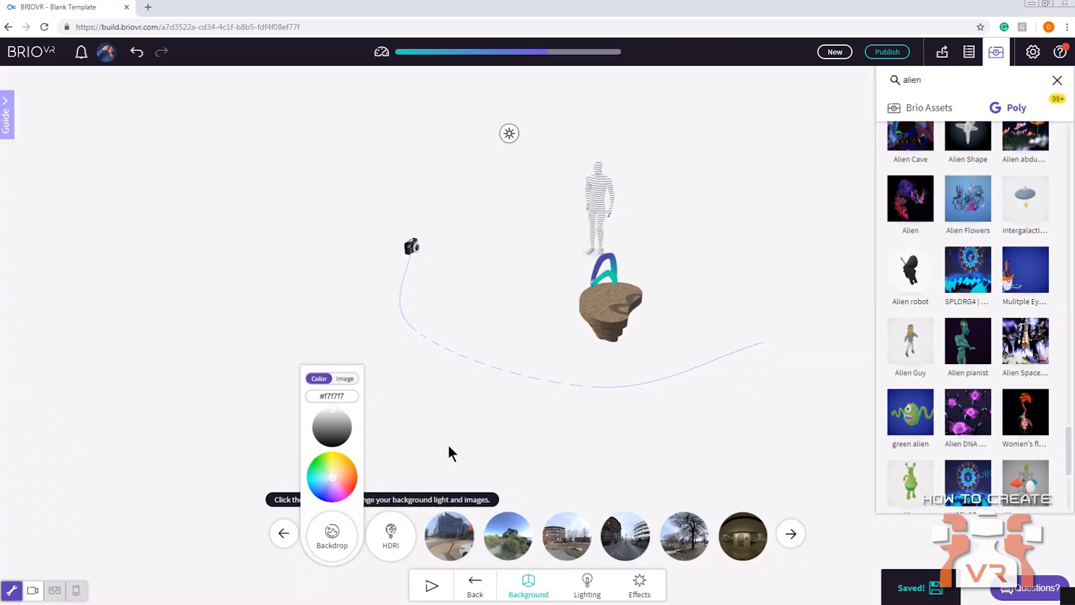
left_click(540, 416)
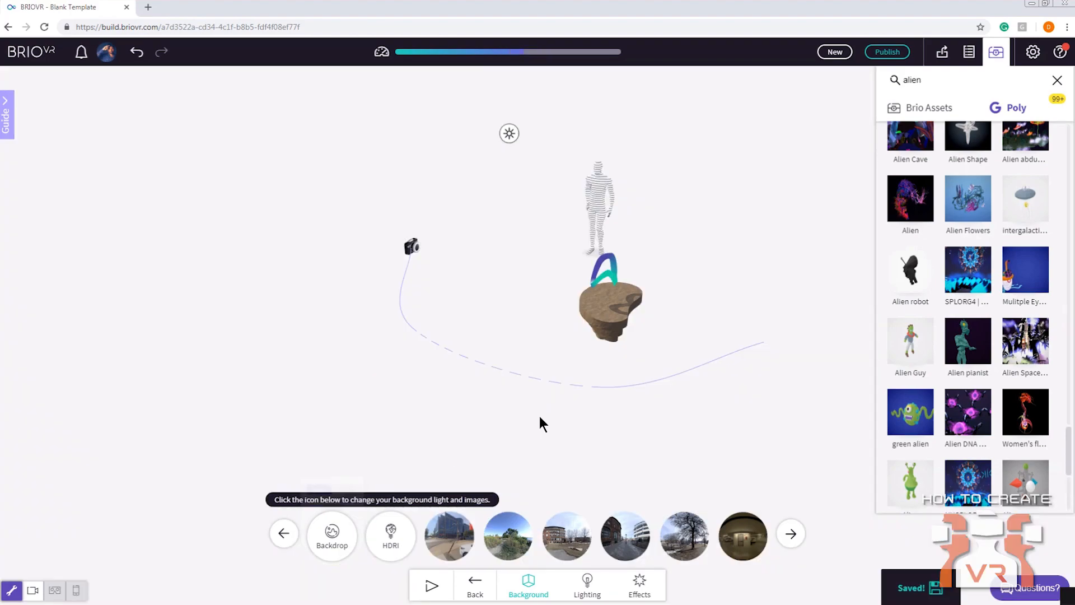
left_click(995, 51)
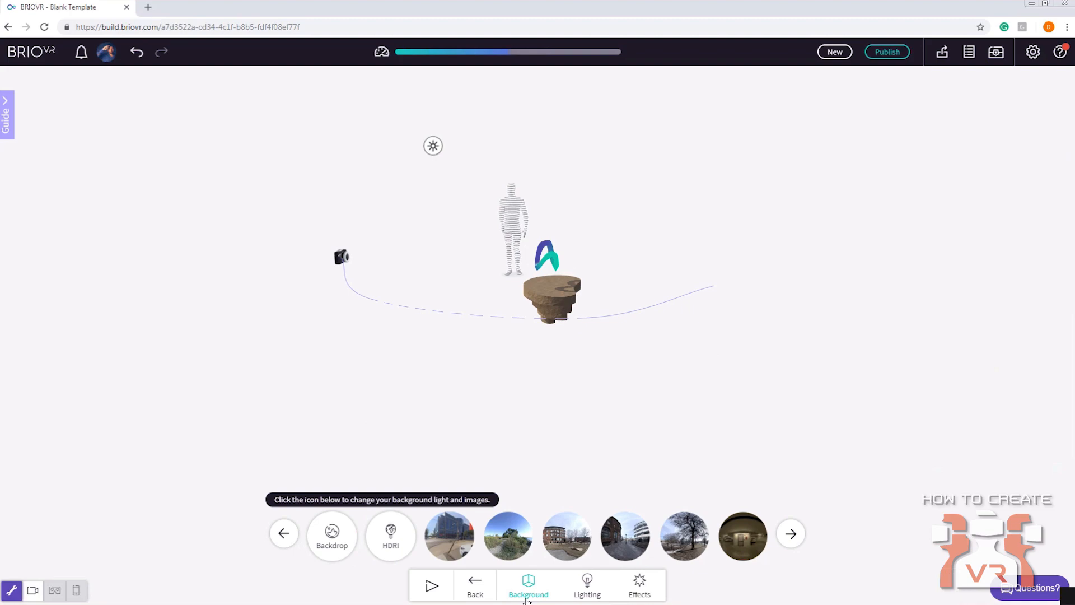
Apply the Lake Side preset as the environment's background image and lighting
left_click(492, 598)
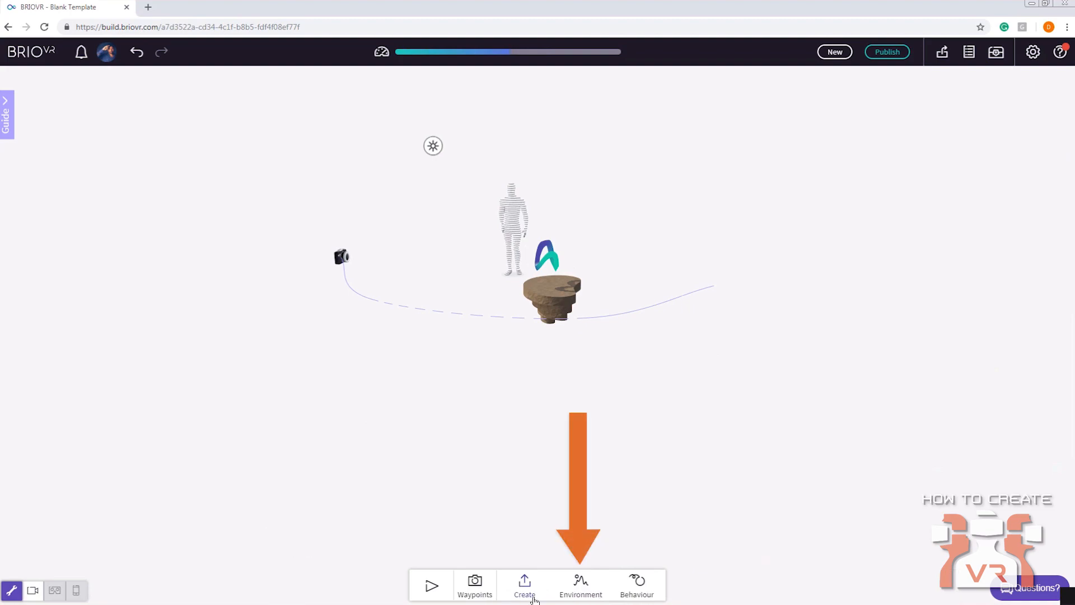
left_click(580, 591)
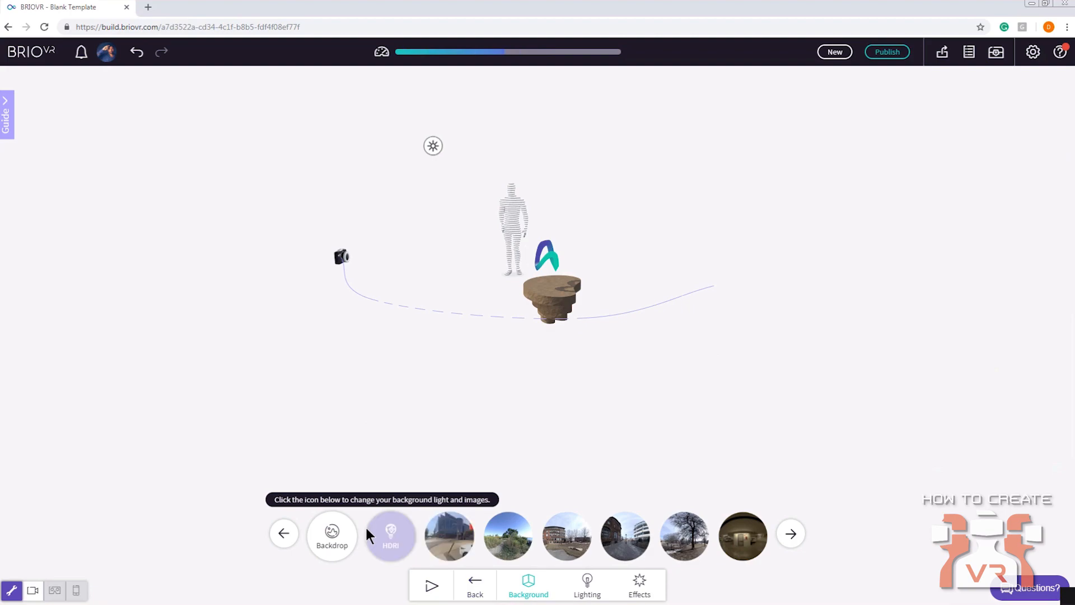
left_click(340, 539)
left_click(393, 541)
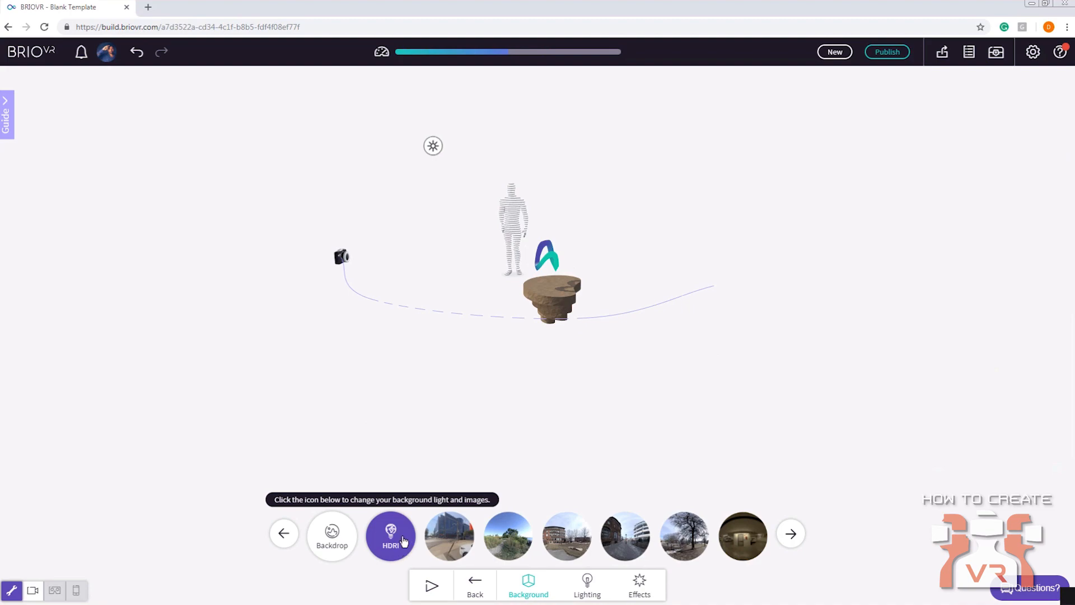
left_click(503, 549)
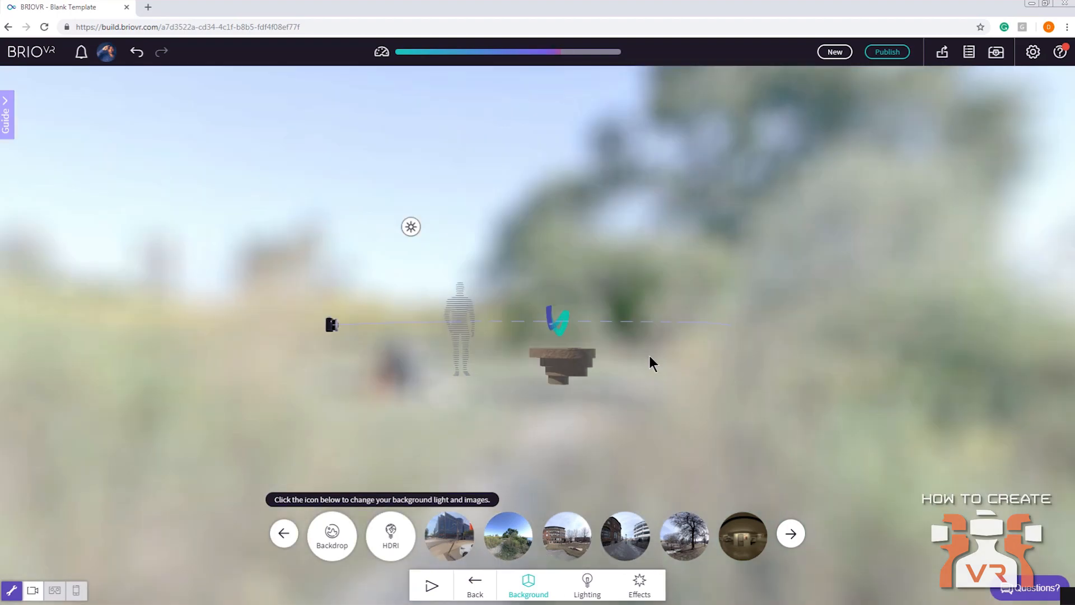
left_click_drag(680, 297, 556, 344)
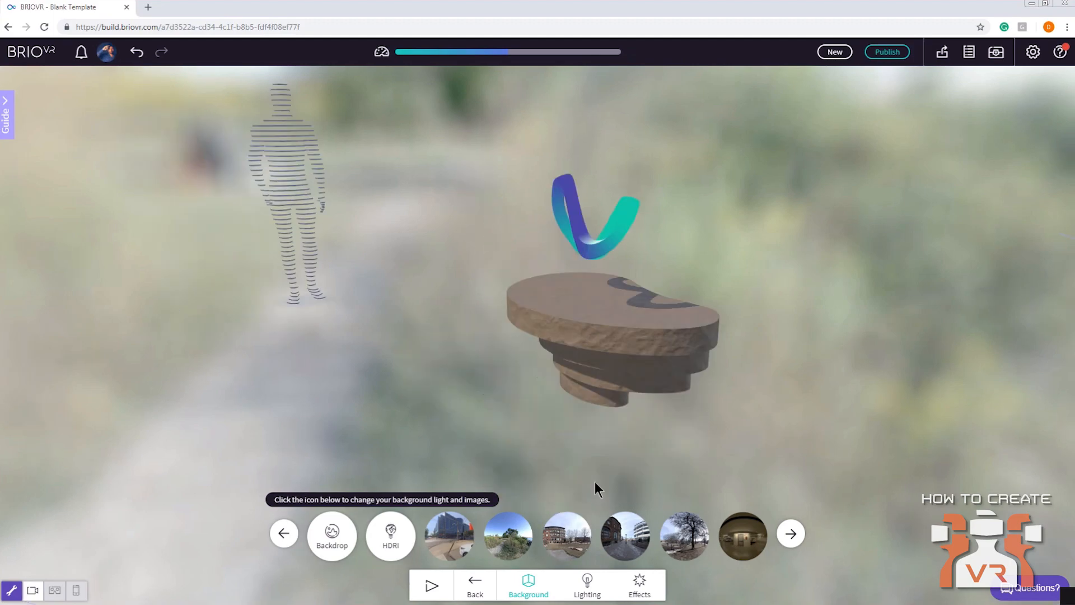
Add a primitive sphere to the scene in front of the floating rock platform
left_click(475, 584)
left_click(525, 582)
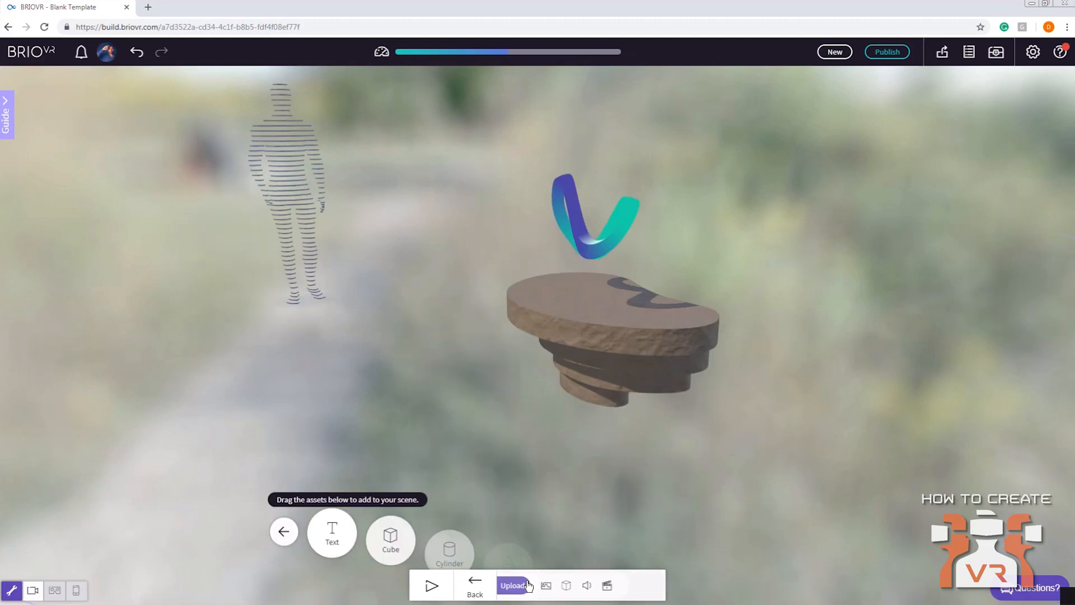
left_click(568, 536)
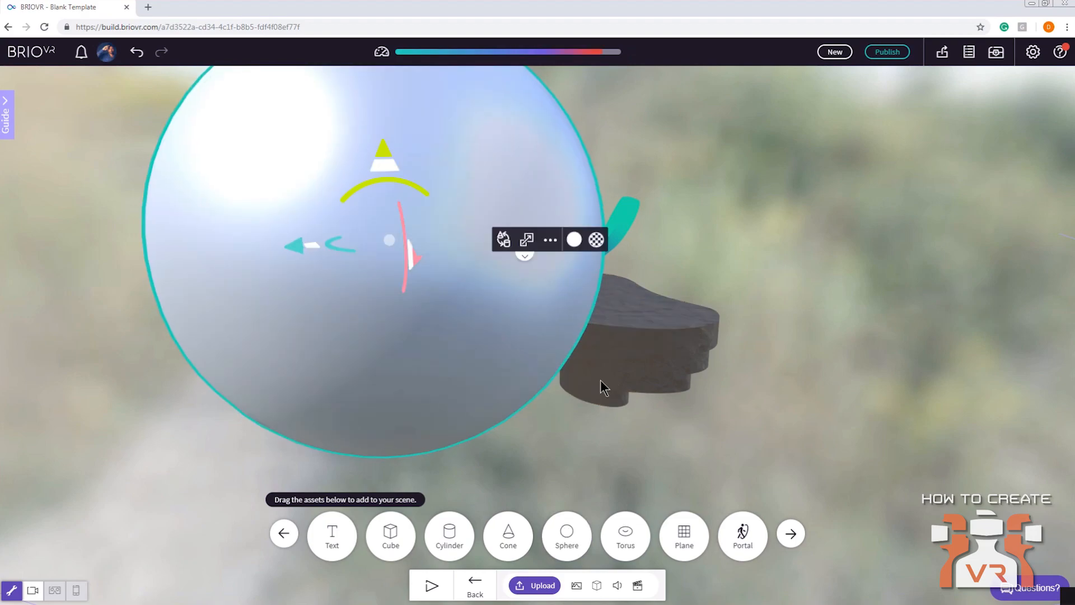
scroll(600, 380, "down", 3)
scroll(727, 364, "up", 3)
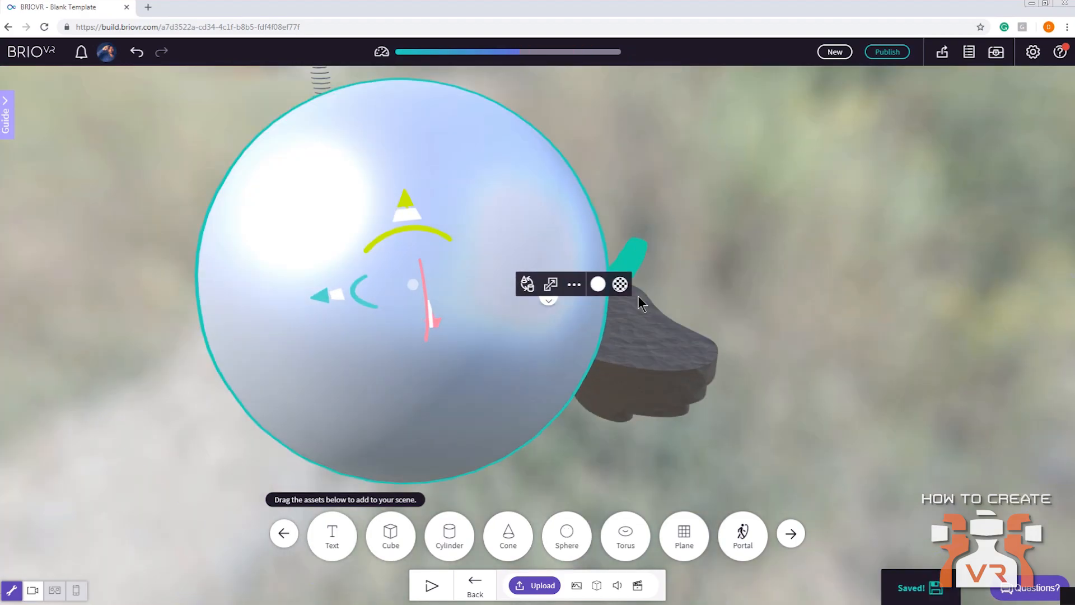
Give the sphere a mirror-like material with metalness 1 and roughness 0.08
left_click(620, 284)
left_click(705, 330)
left_click_drag(728, 310, 701, 297)
left_click(718, 297)
left_click_drag(455, 368, 492, 340)
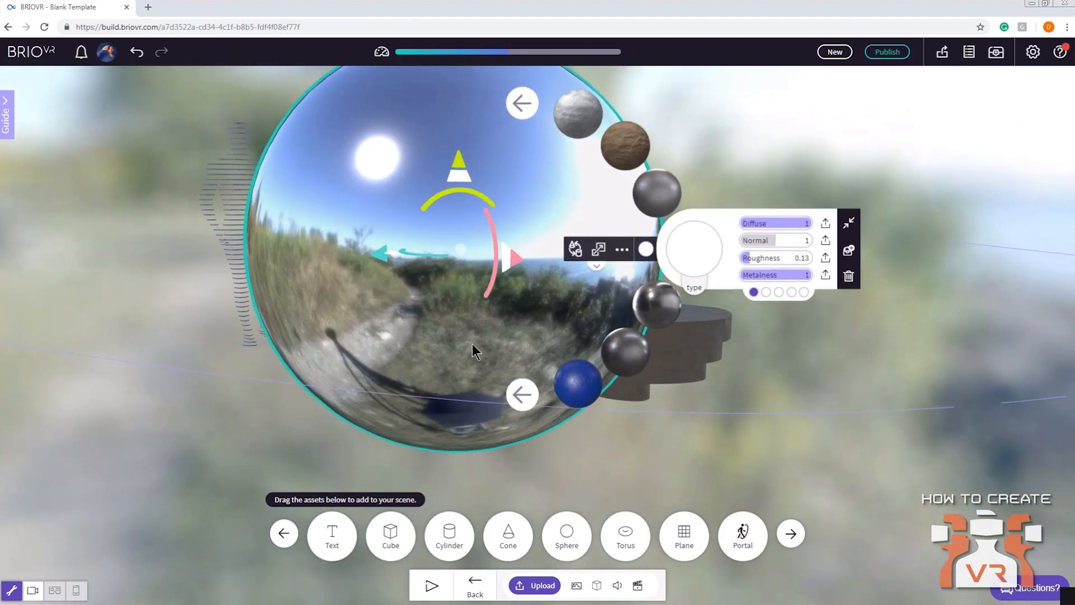
left_click(734, 309)
left_click(733, 311)
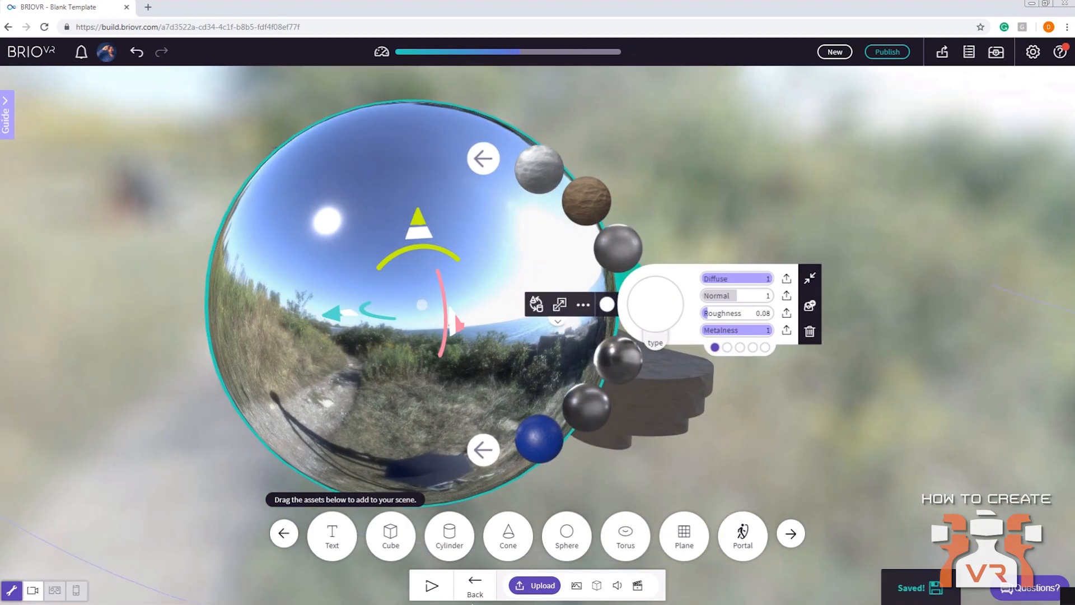
Return to the environment backgrounds and set the sphere material's HDRI Strength to 1.01
left_click(474, 584)
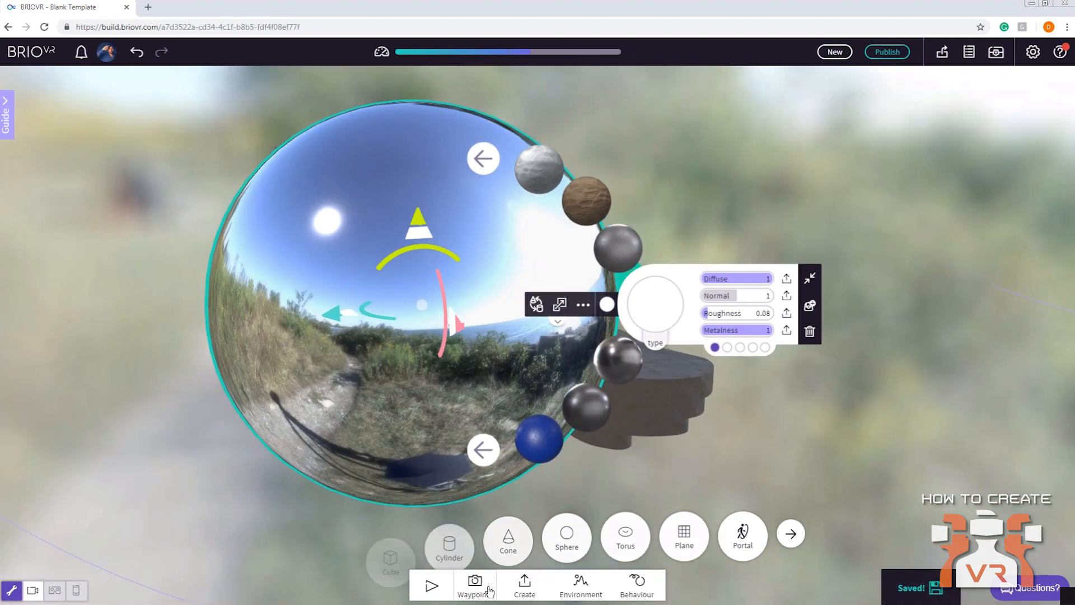
left_click(580, 585)
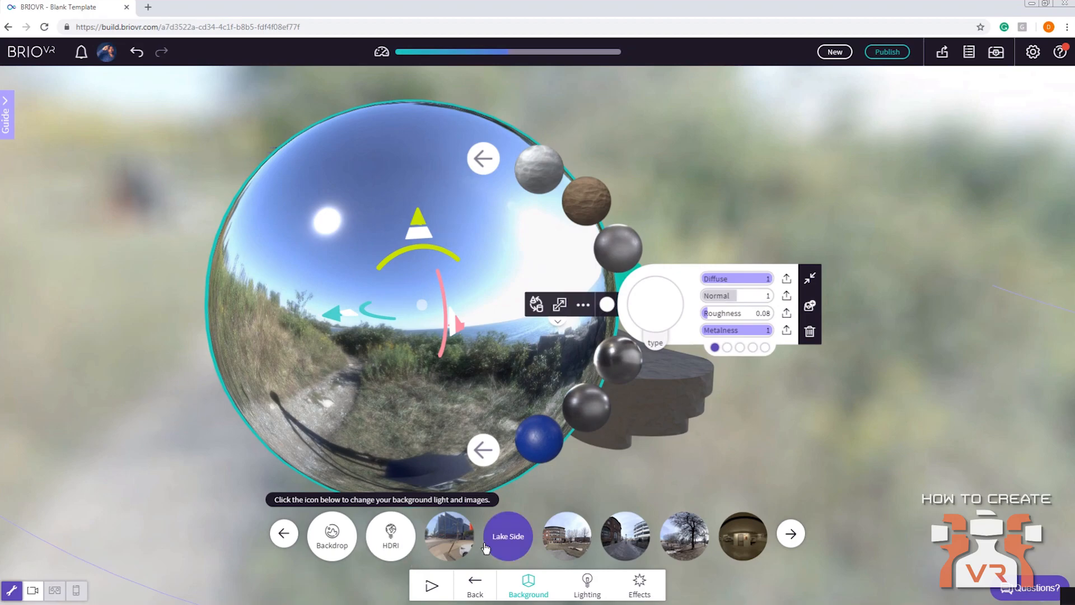
left_click(739, 348)
left_click(727, 347)
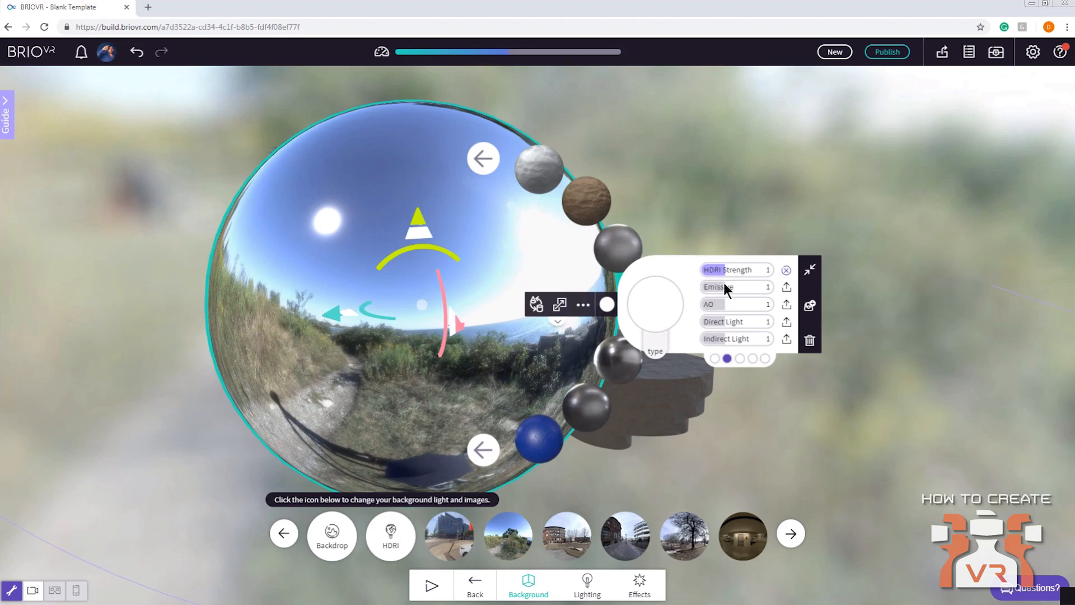
mouse_move(731, 275)
left_mouse_down()
mouse_move(697, 278)
mouse_move(725, 286)
left_mouse_up()
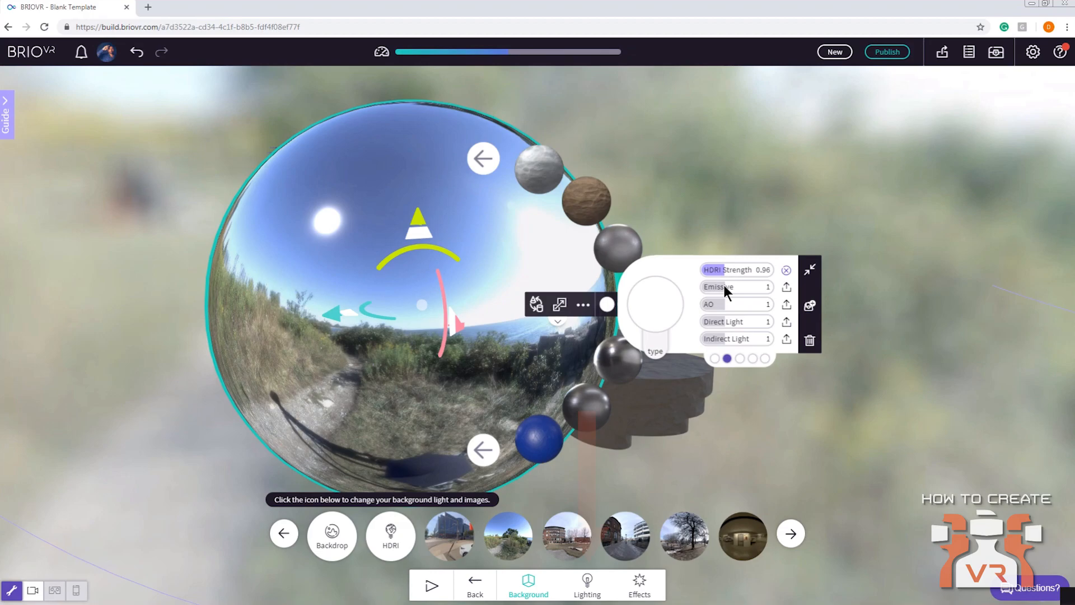
Review the available scene lights and effects, the sphere's reflections from several angles, and the support contact options
left_click(587, 585)
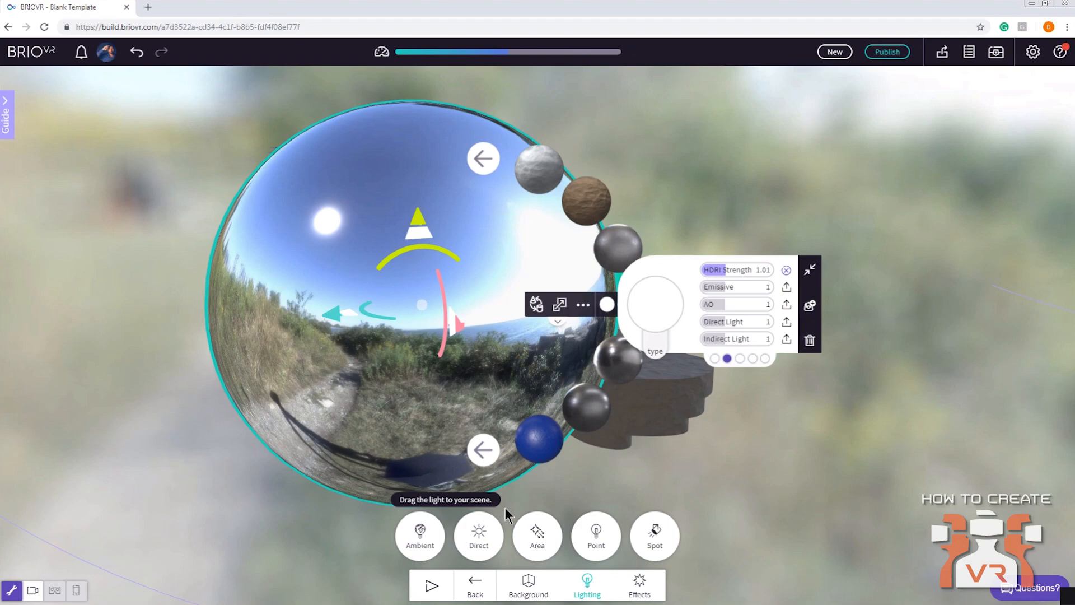
left_click(638, 584)
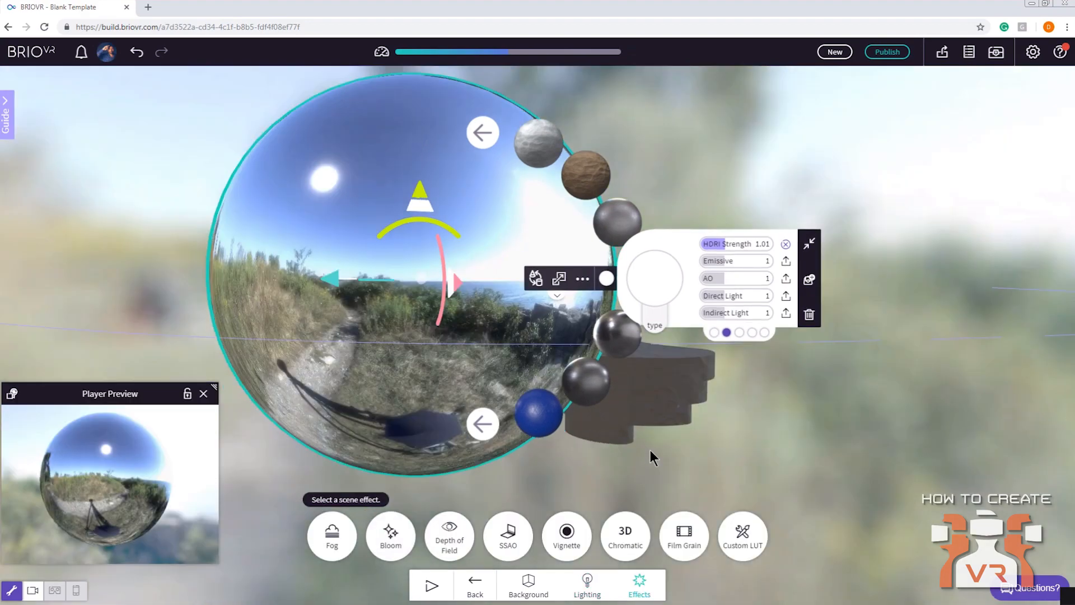
left_click(654, 450)
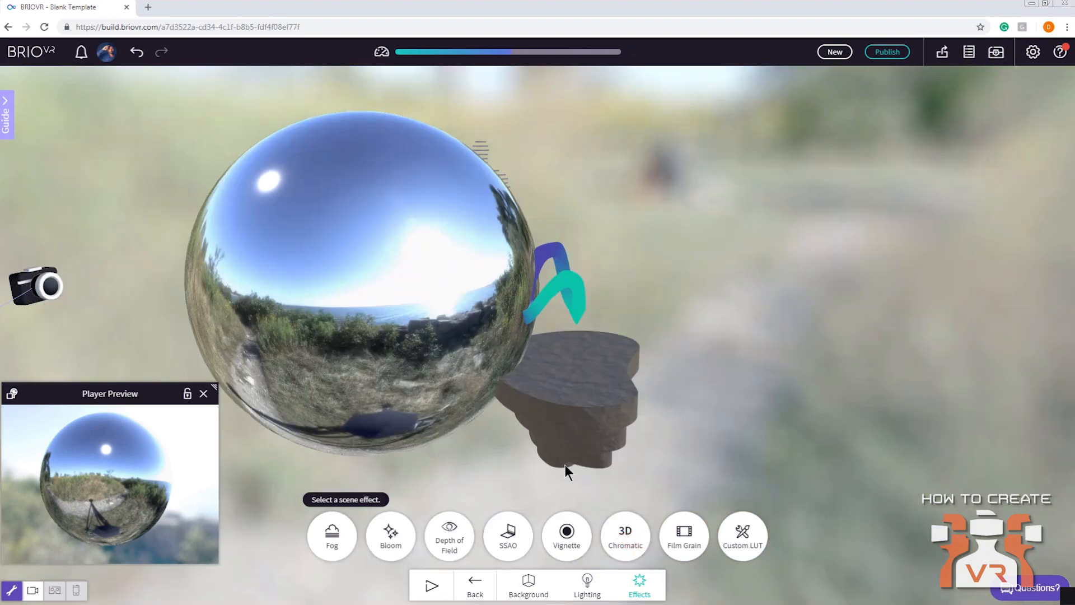
left_click_drag(565, 465, 616, 461)
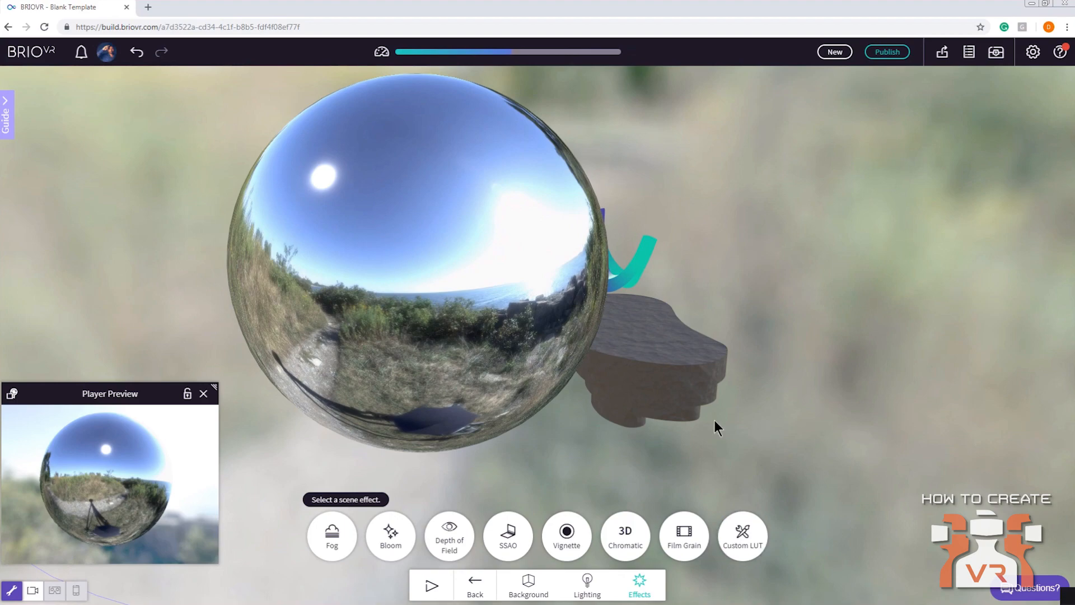
left_click(429, 322)
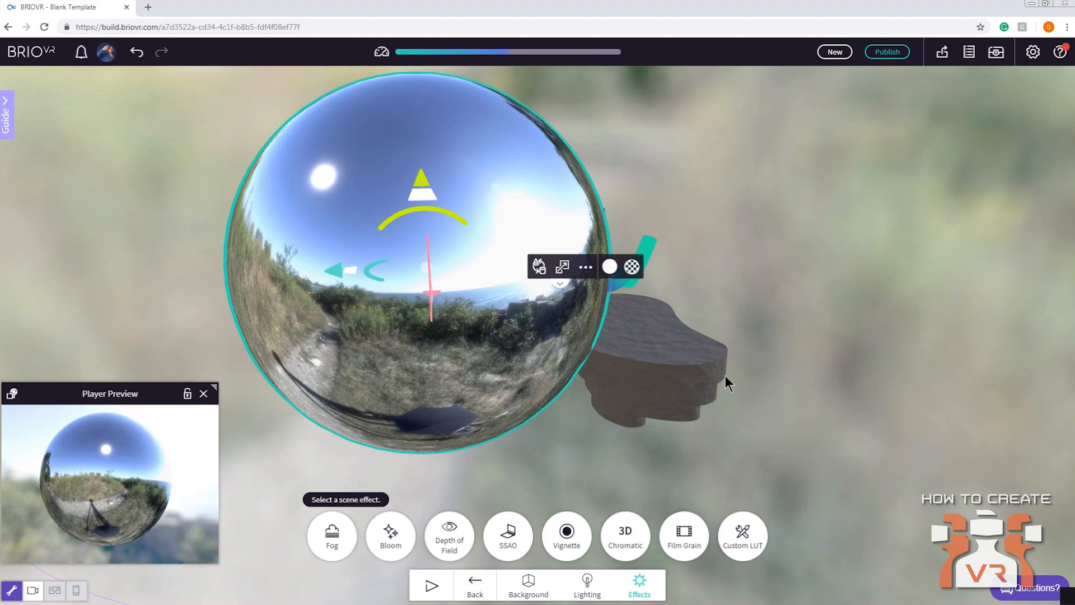
left_click_drag(725, 375, 693, 366)
left_click(1003, 587)
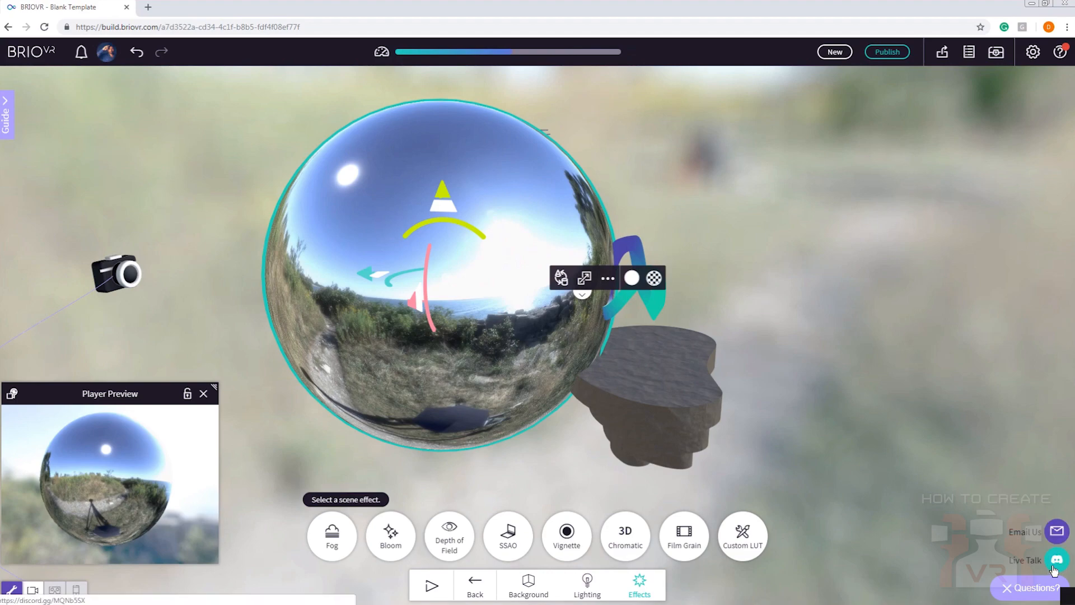
left_click(808, 361)
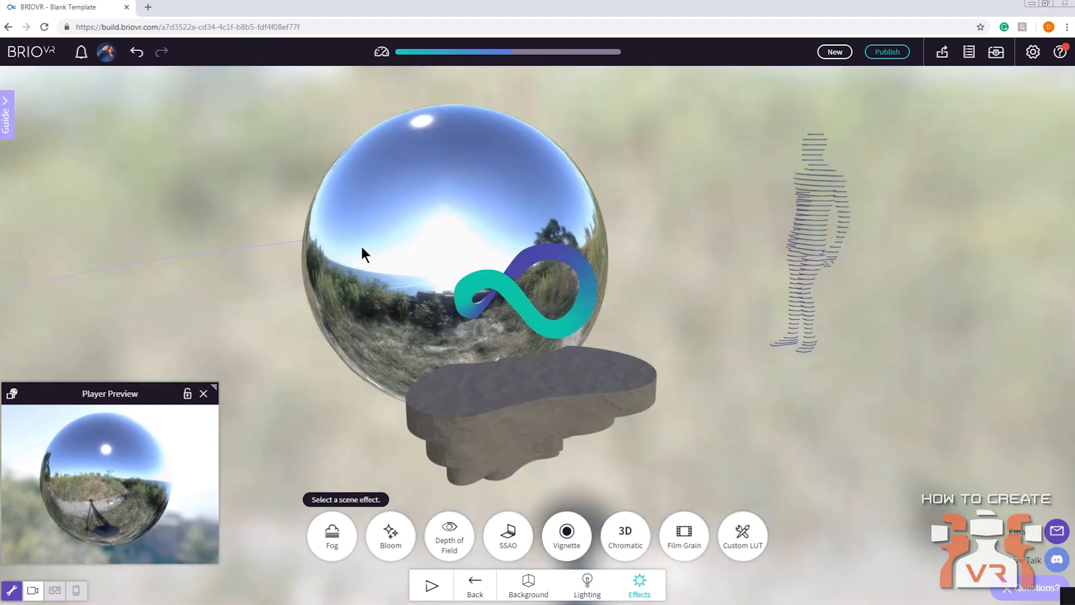
Delete the reflective sphere behind the floating rock platform
left_click(363, 248)
key("Delete")
left_click_drag(322, 206, 564, 304)
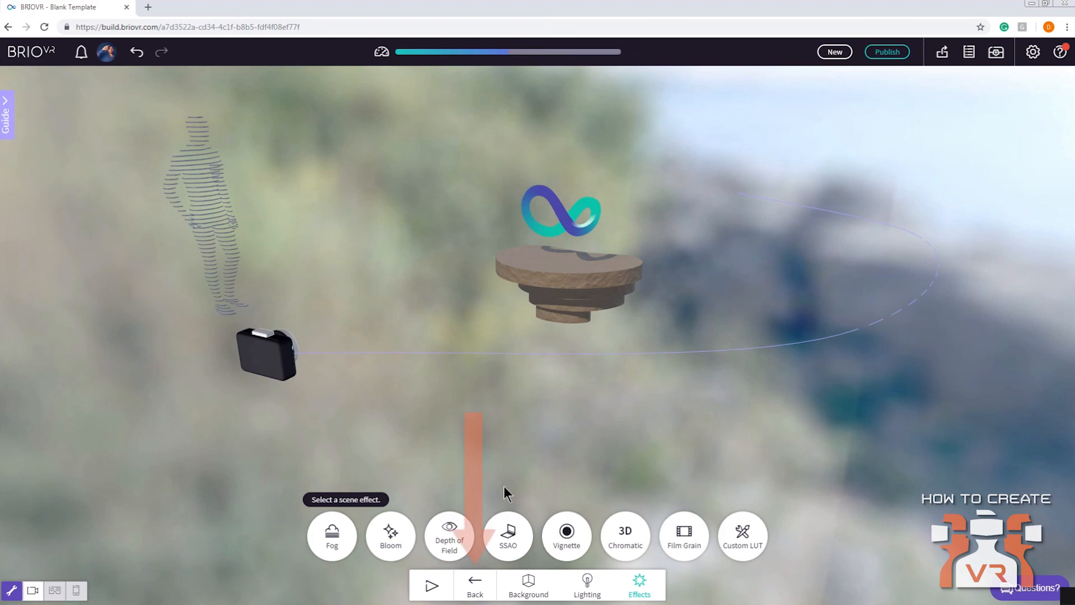
Import airportStore.fbx from the demo folder into the scene, declaring the model smaller than 50 meters
left_click(476, 585)
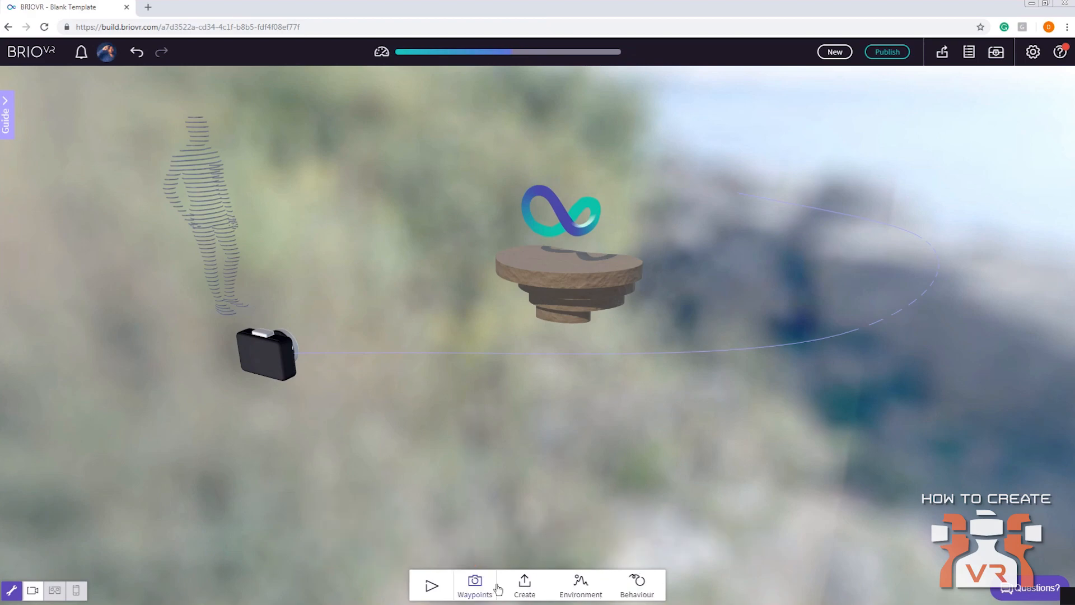
left_click(524, 585)
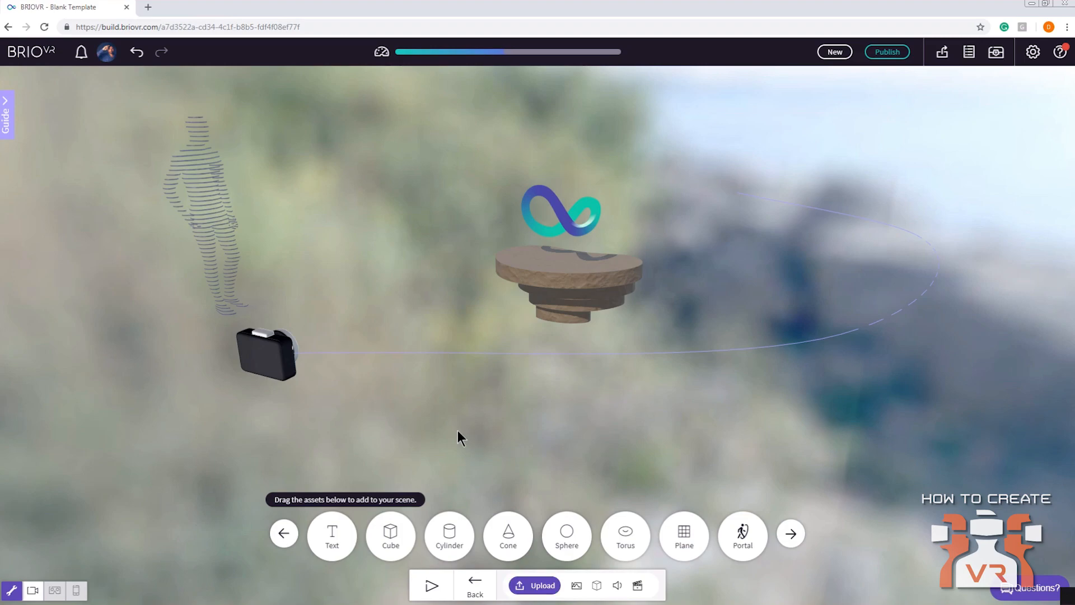
key("alt+Tab")
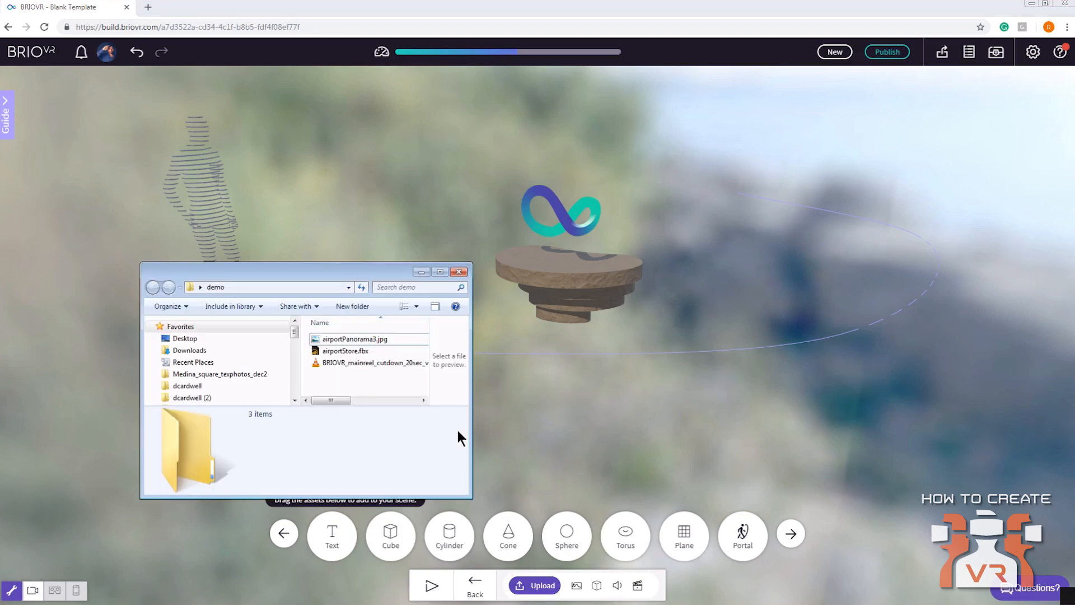
left_click(322, 352)
left_click_drag(316, 350, 570, 378)
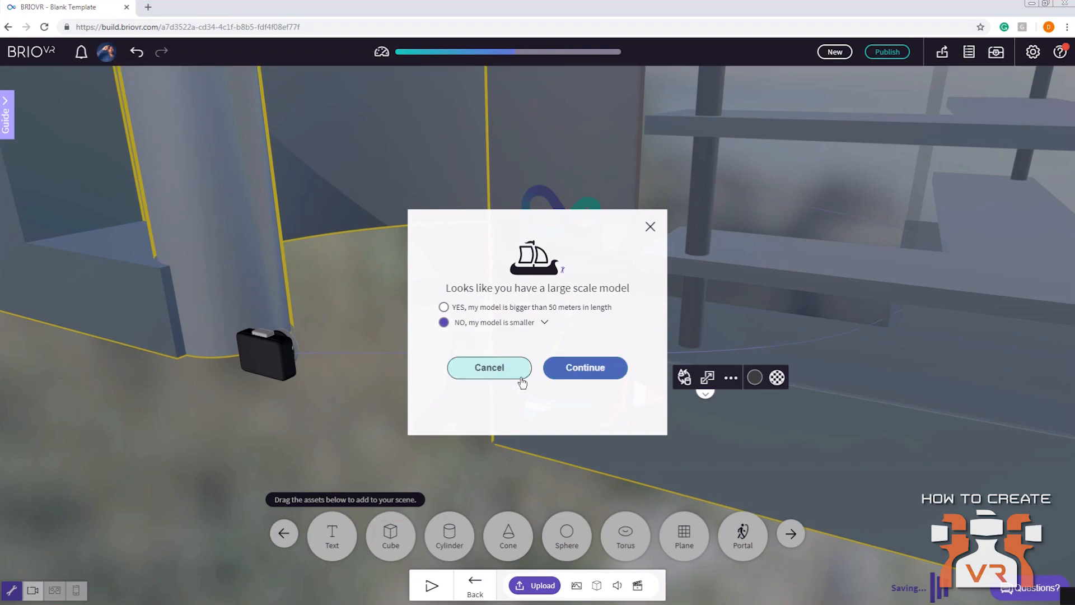
left_click(582, 373)
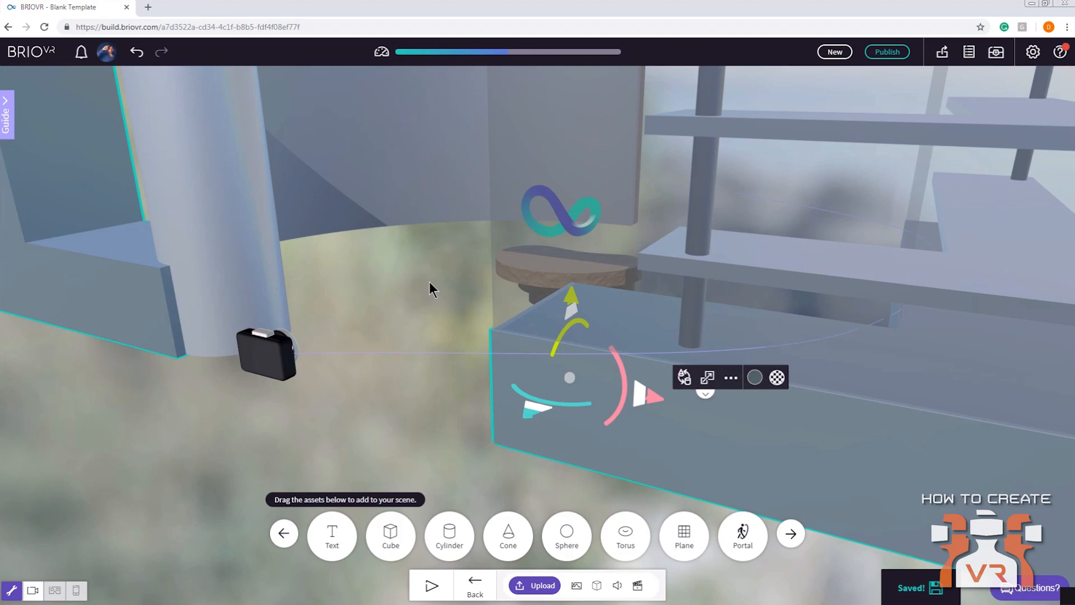
scroll(429, 281, "down", 8)
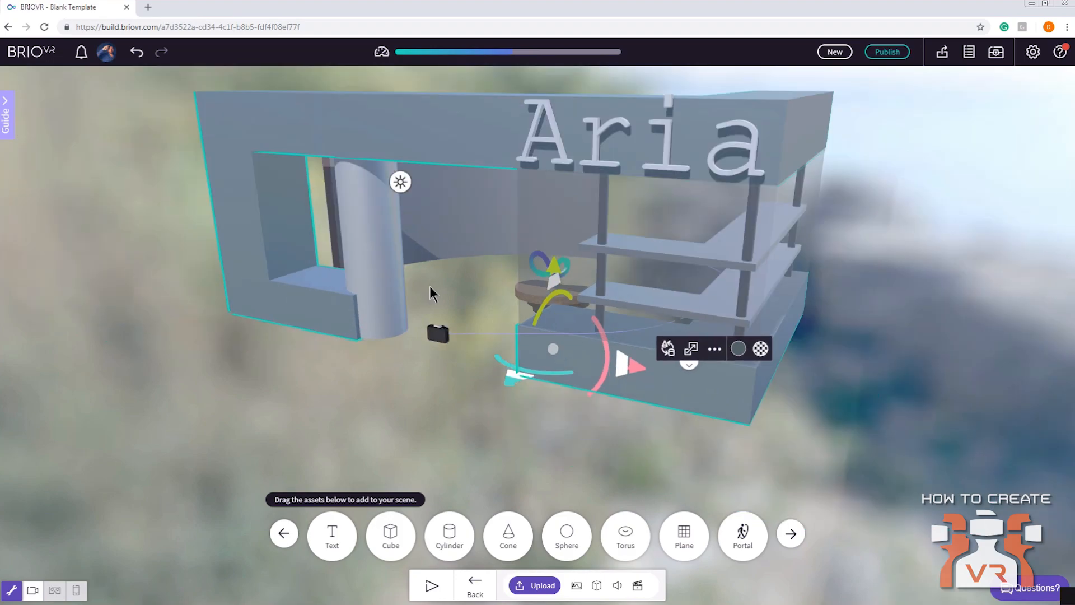
right_click_drag(463, 285, 444, 335)
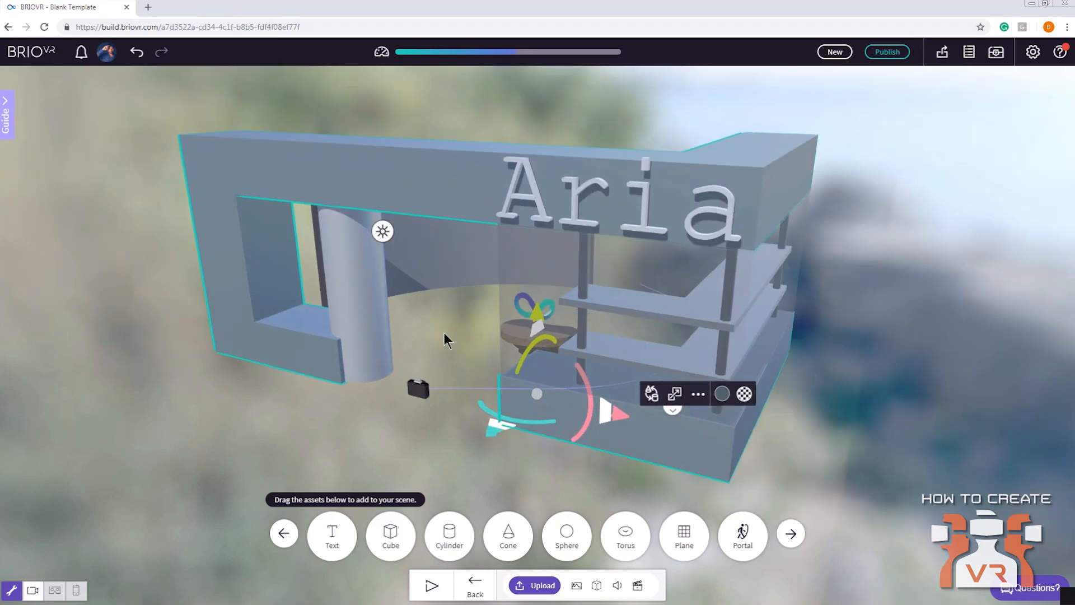
left_click_drag(444, 335, 626, 317)
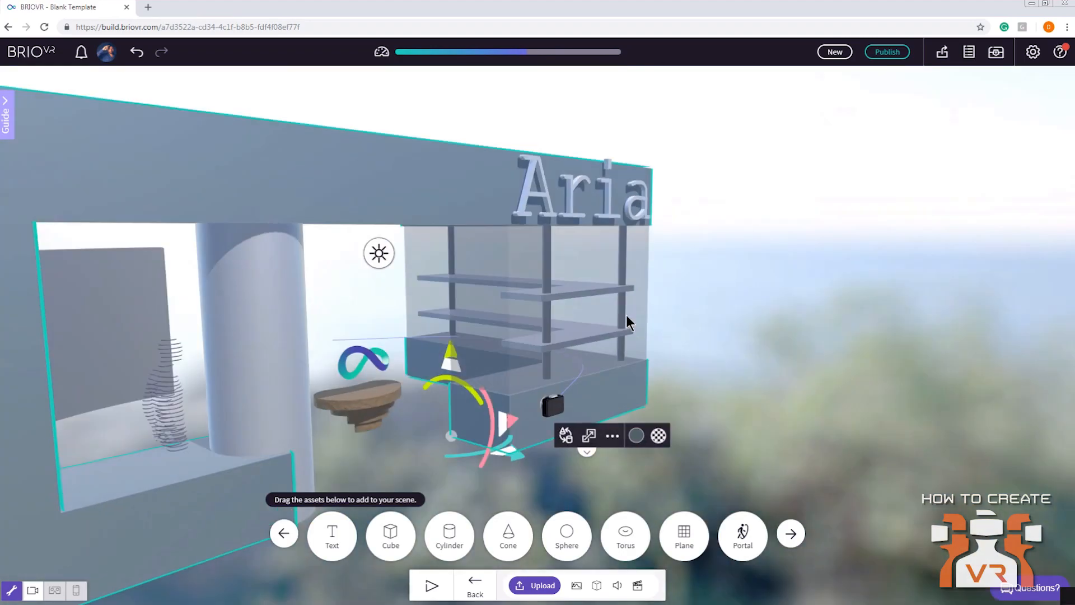
Locate the imported airportStore_Group in the object list, highlight it in the scene and view the store from the front
left_click(706, 302)
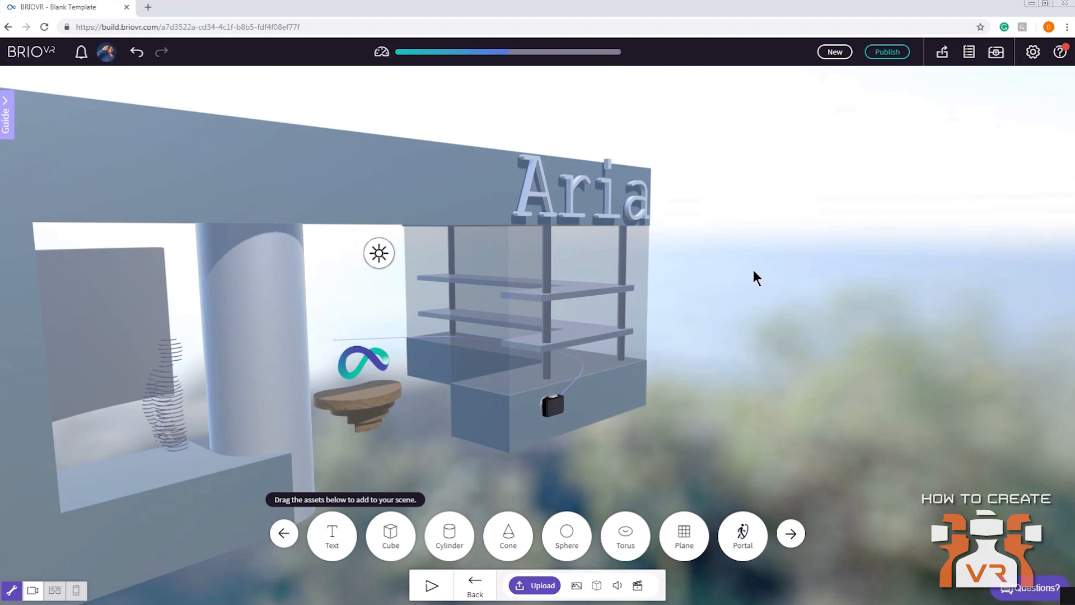
left_click(970, 61)
left_click(928, 98)
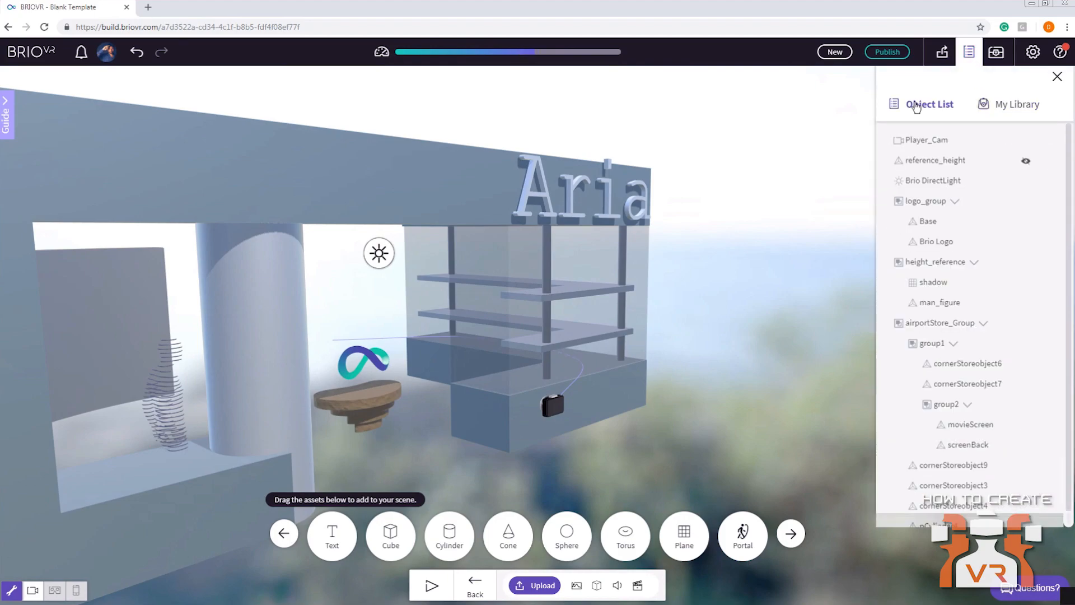
left_click(899, 330)
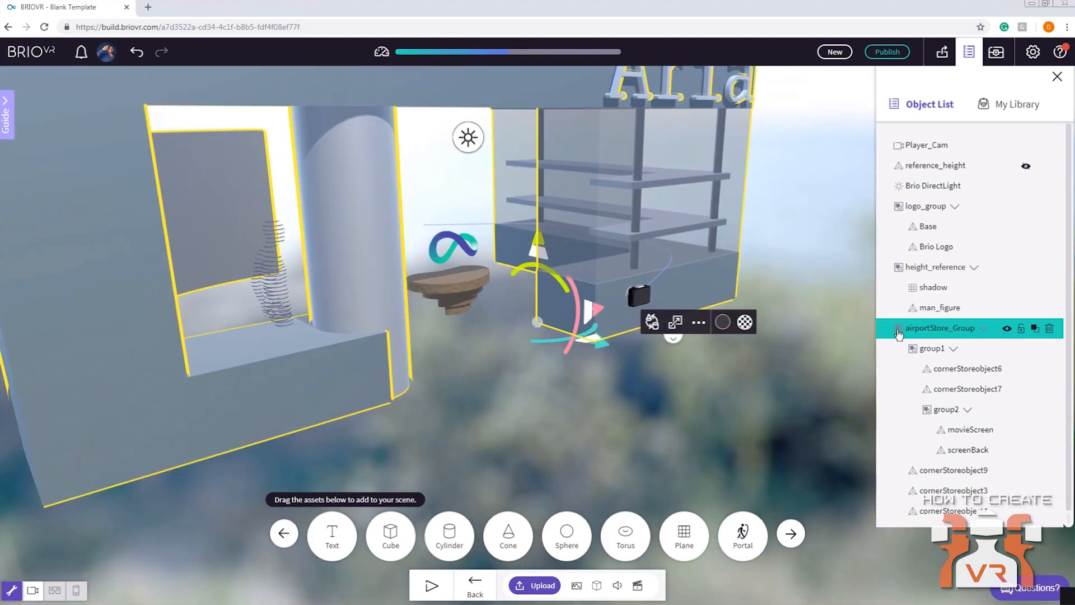
left_click(670, 419)
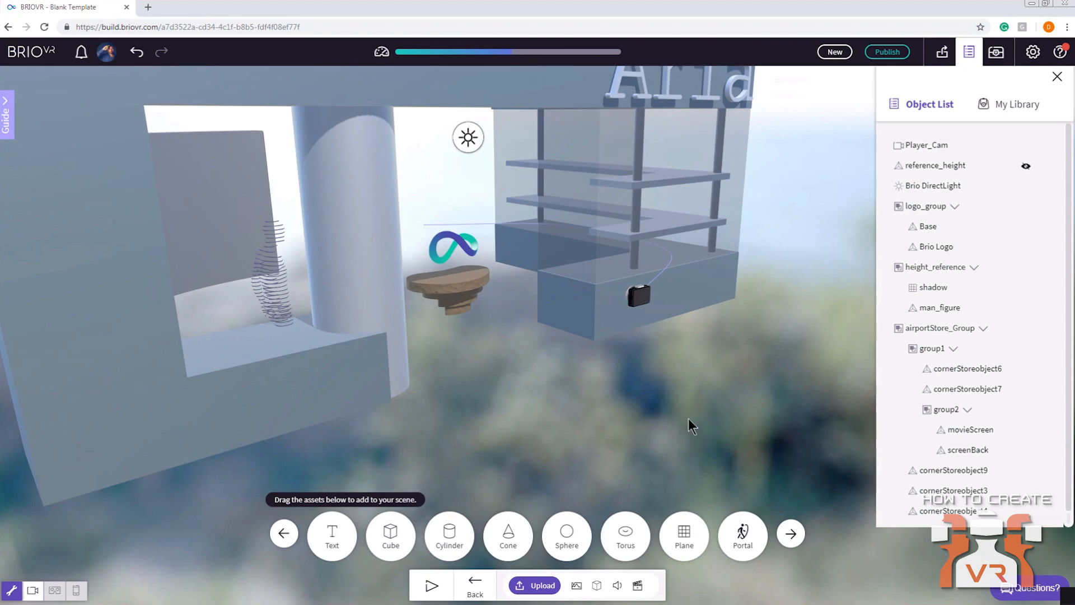
left_click_drag(622, 398, 486, 382)
right_click_drag(486, 381, 492, 429)
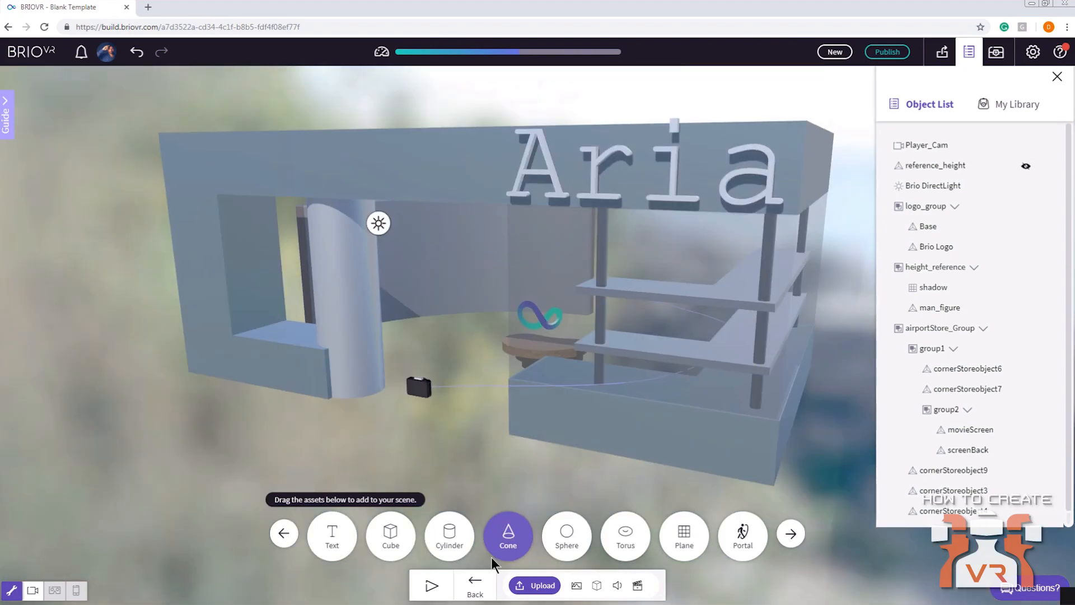
Change the environment backdrop to a plain white colour and close the object list
left_click(484, 588)
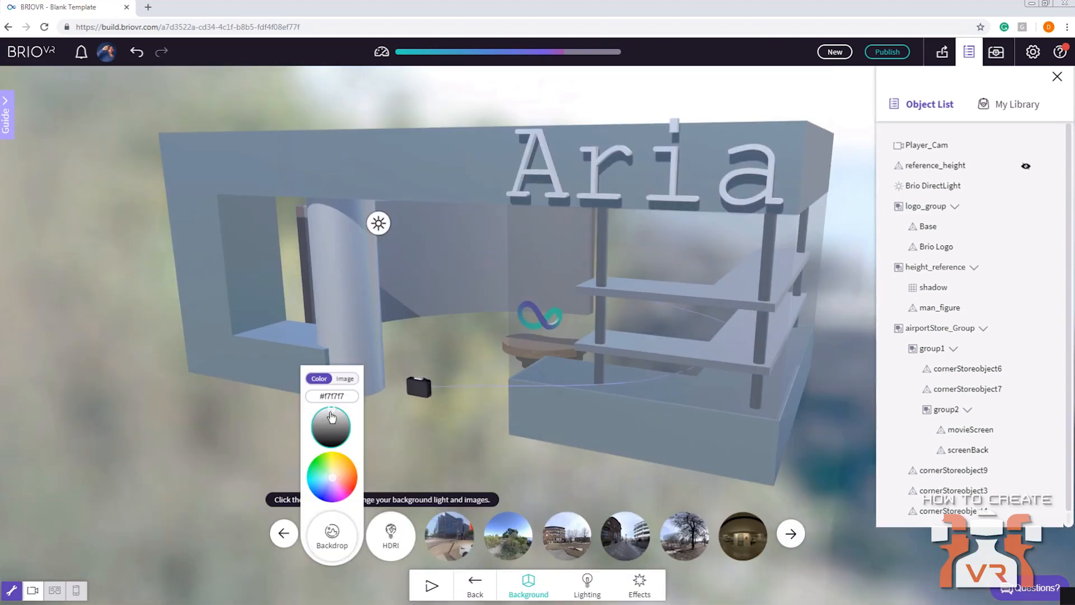
left_click(333, 418)
left_click(334, 413)
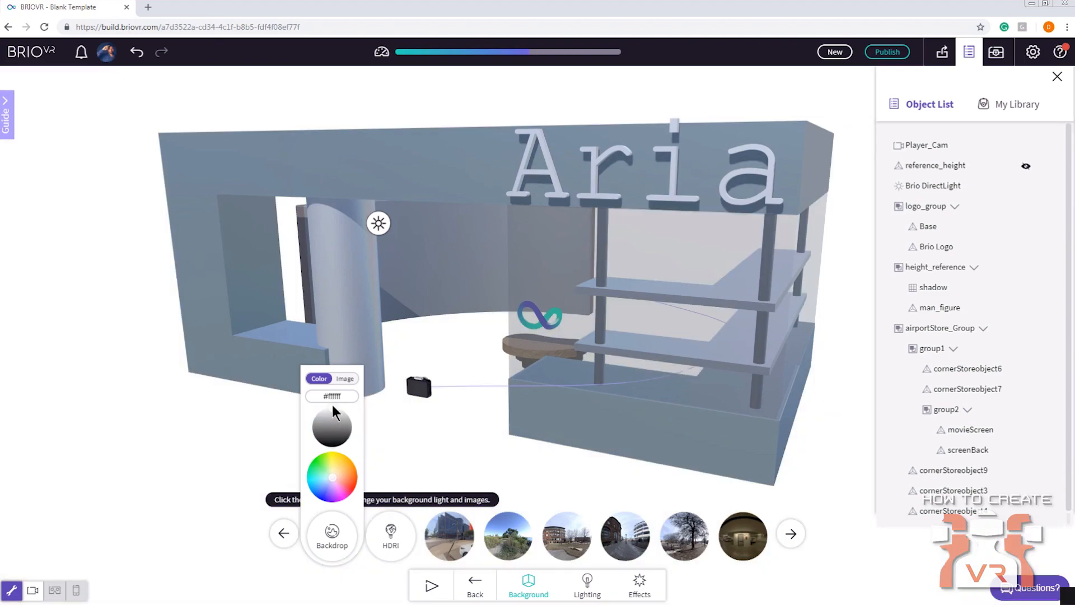
left_click_drag(166, 447, 256, 434)
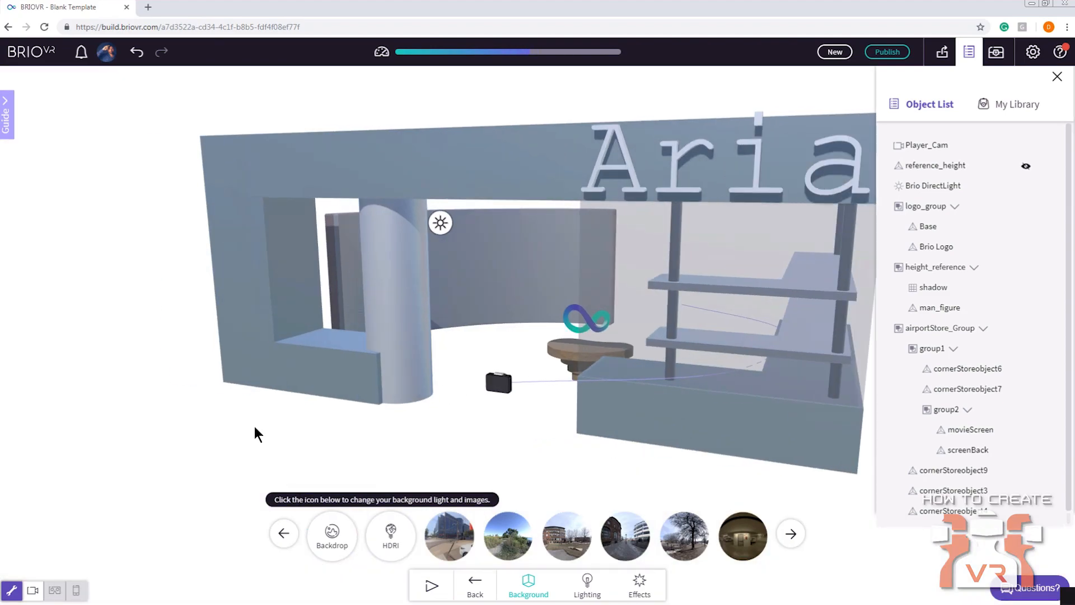
left_click(969, 52)
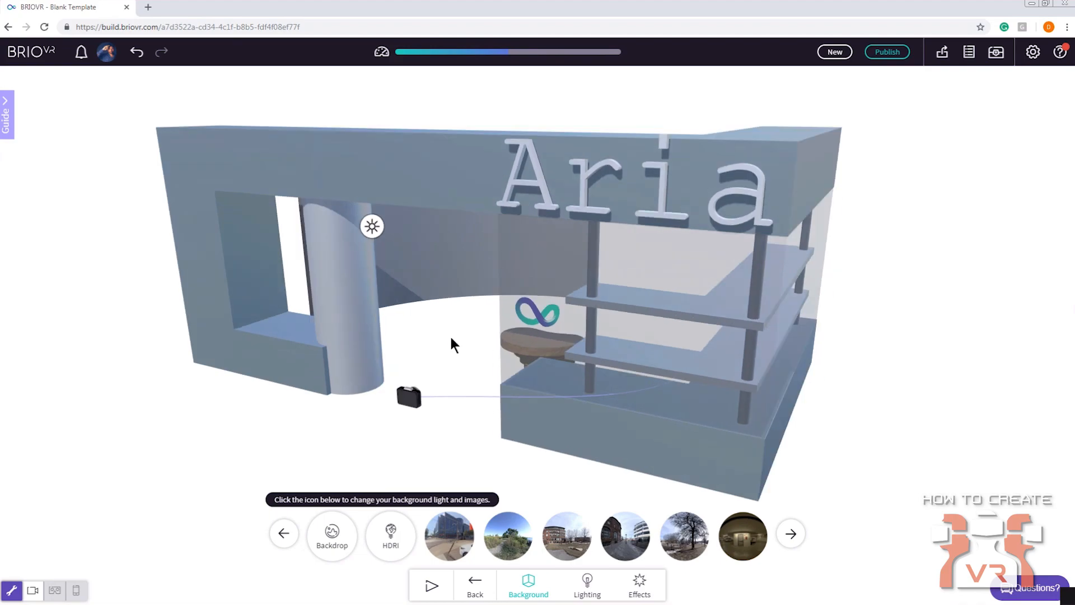
Browse the material presets and apply the polished reflective metal to the round column beside the store entrance
left_click(426, 317)
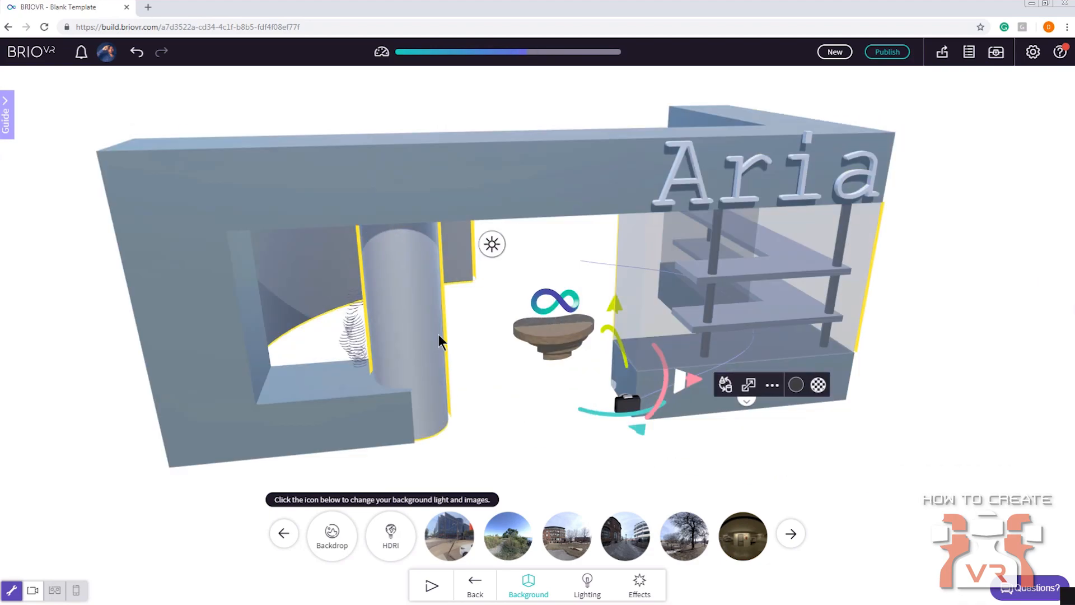
left_click(807, 374)
left_click(661, 229)
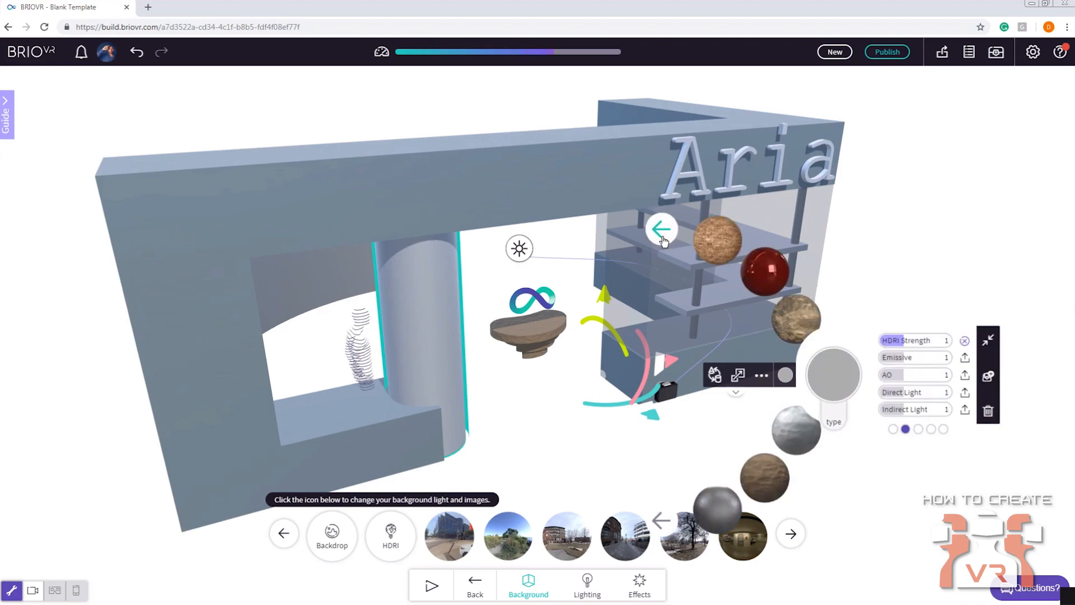
left_click(663, 241)
left_click(663, 241)
left_click(663, 241)
left_click(664, 242)
left_click(663, 242)
left_click(664, 242)
left_click(664, 241)
left_click(664, 241)
left_click(663, 242)
left_click(663, 241)
left_click(663, 242)
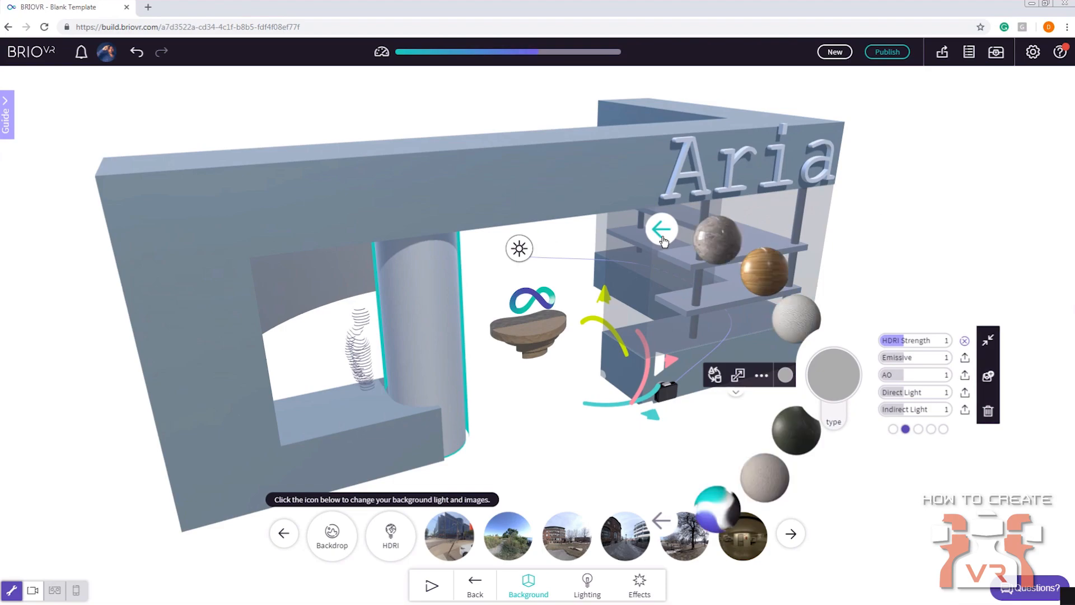
left_click(663, 241)
left_click(663, 241)
left_click(664, 242)
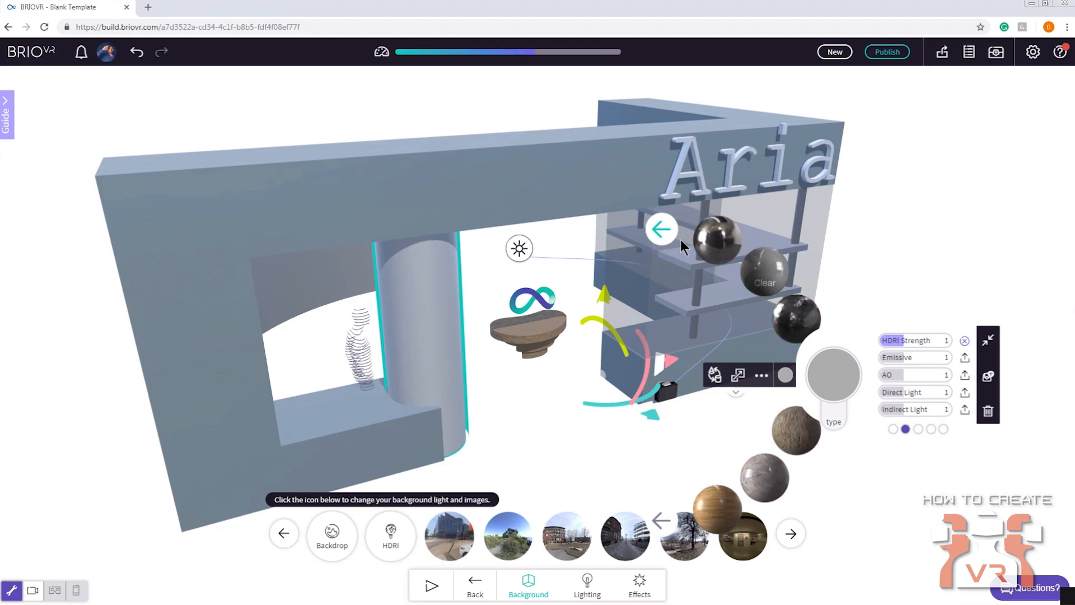
left_click(692, 240)
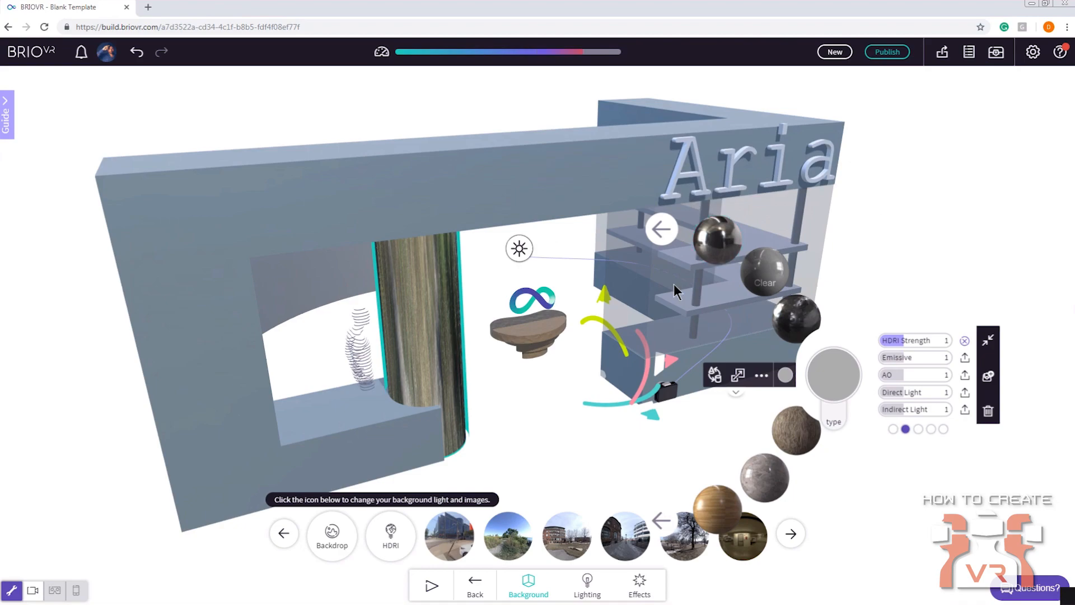
Recolour the store's main outer structure to dark blue #304766
left_click_drag(460, 389, 390, 323)
right_click_drag(390, 323, 494, 301)
scroll(495, 301, "up", 5)
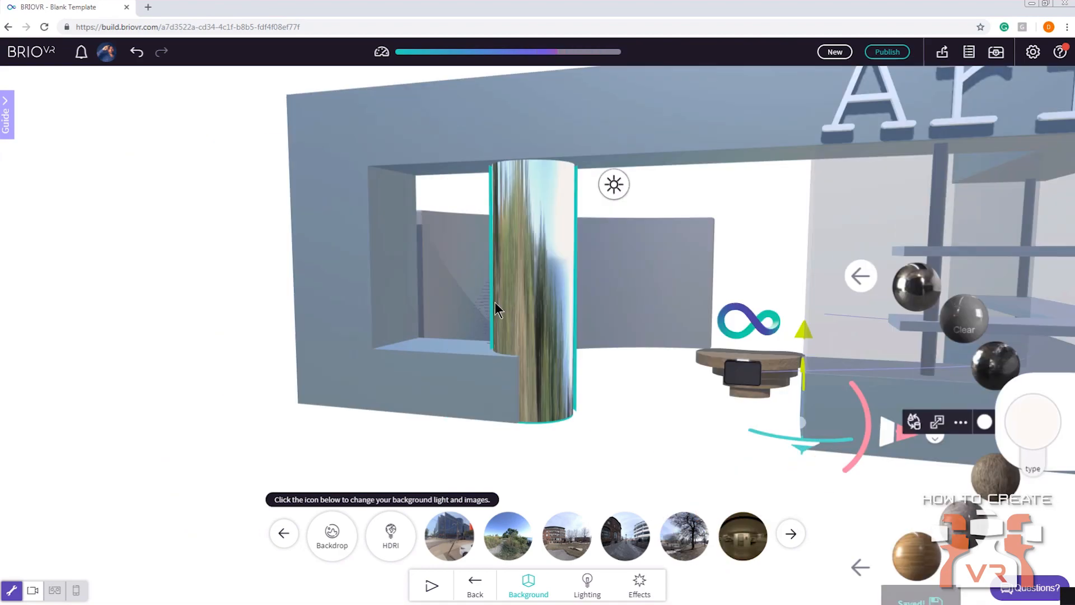
left_click_drag(552, 281, 606, 291)
scroll(542, 291, "down", 3)
right_click_drag(605, 291, 526, 320)
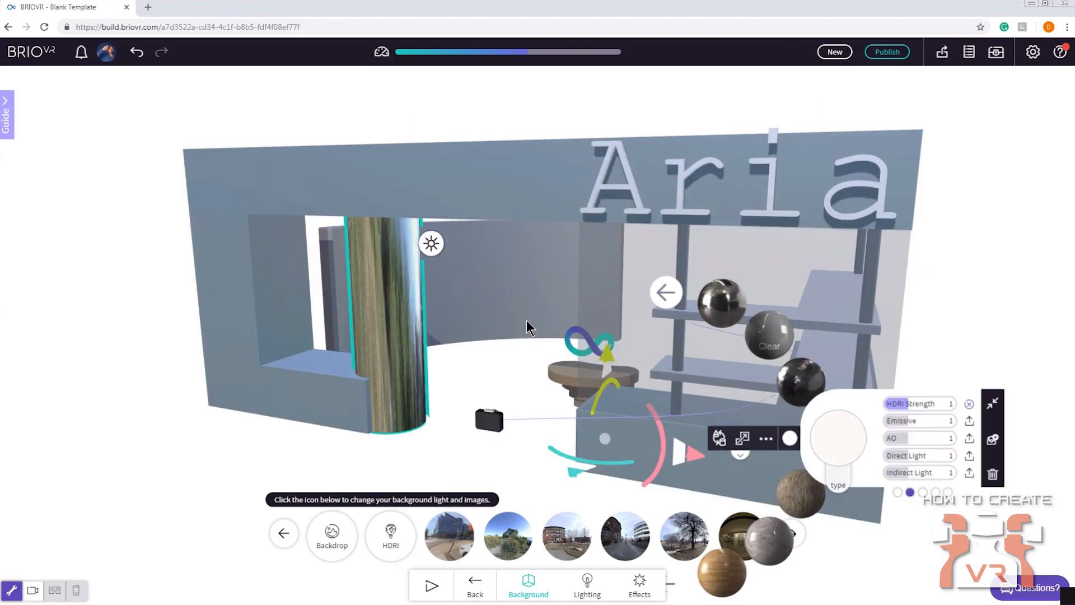
left_click(514, 176)
scroll(515, 172, "down", 3)
left_click_drag(502, 151, 700, 277)
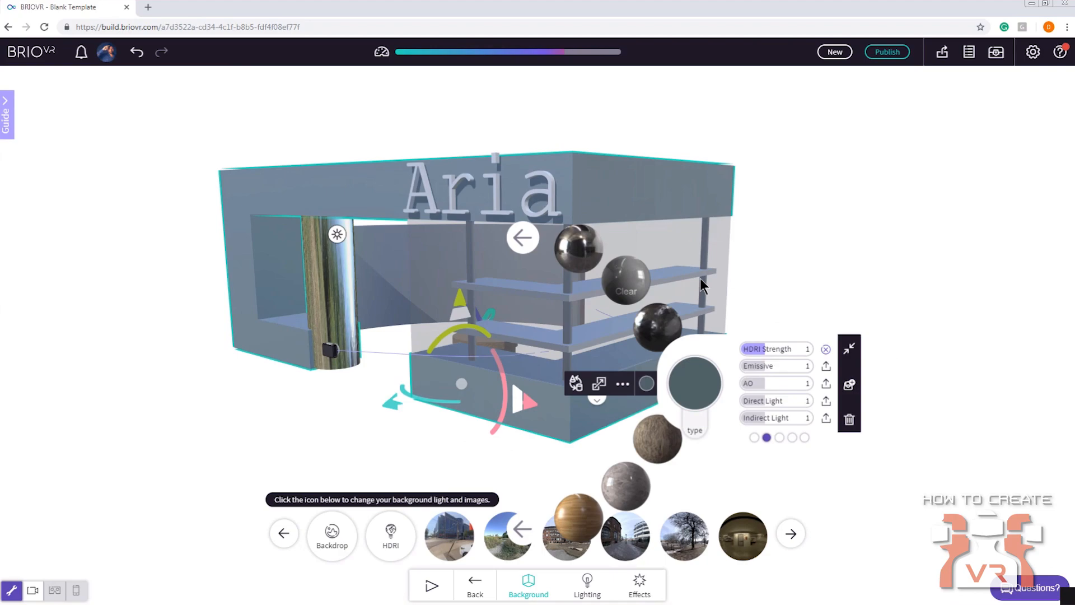
left_click(664, 391)
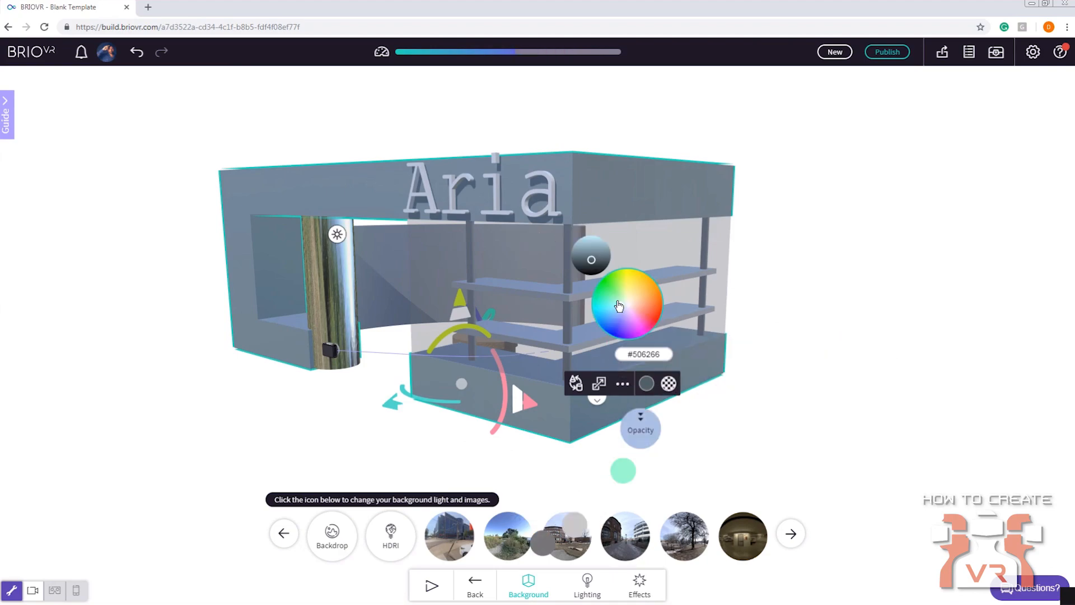
left_click(613, 314)
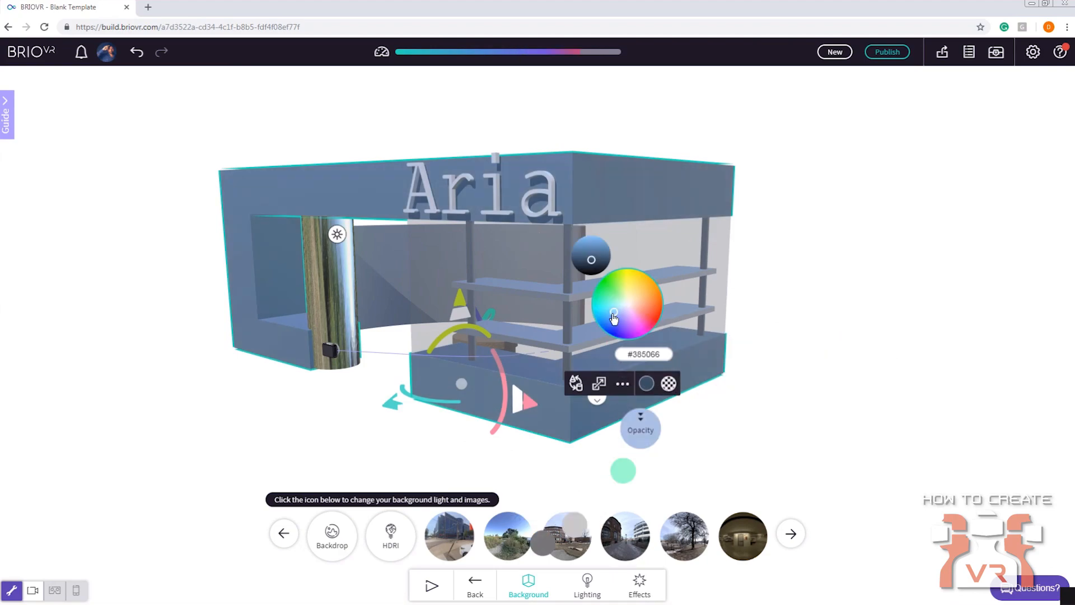
Set the outer structure's material to metalness 0.64 and roughness 0.12, and deselect it
left_click(668, 383)
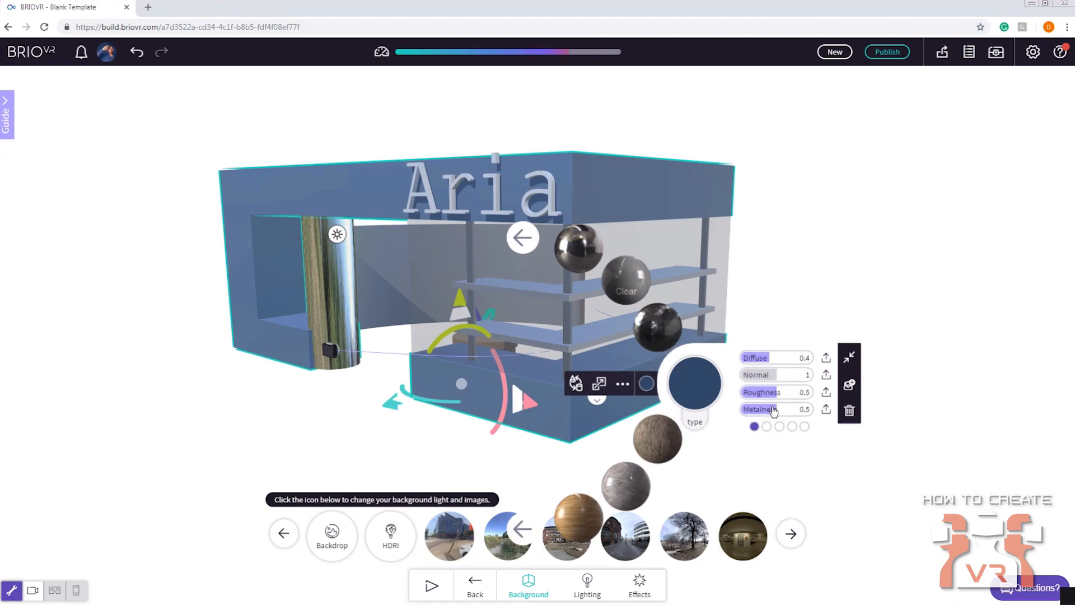
left_click_drag(773, 413, 790, 416)
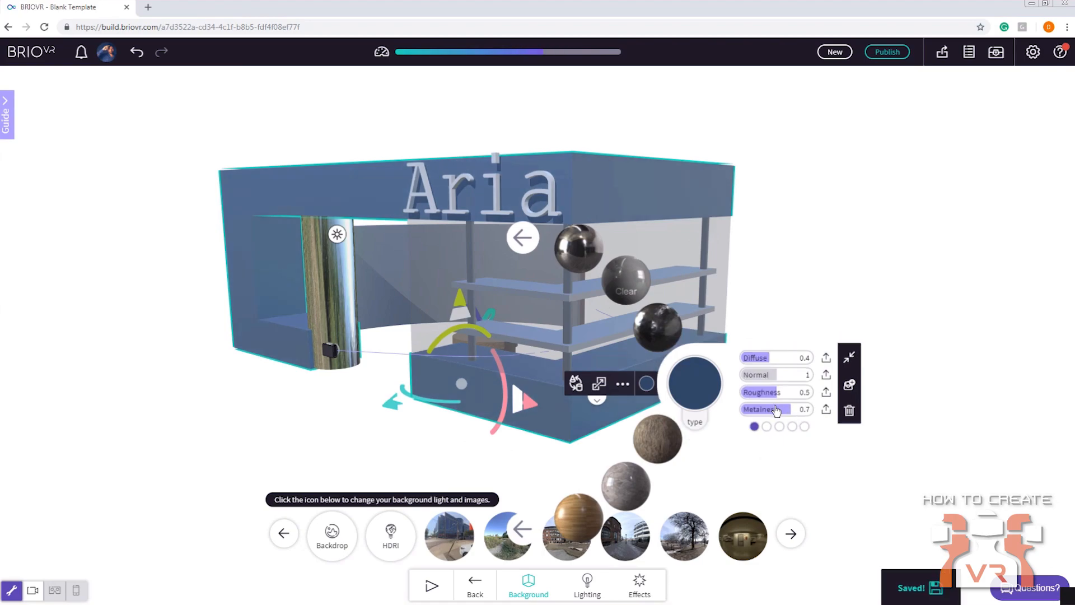
left_click(786, 410)
left_click_drag(772, 394, 751, 400)
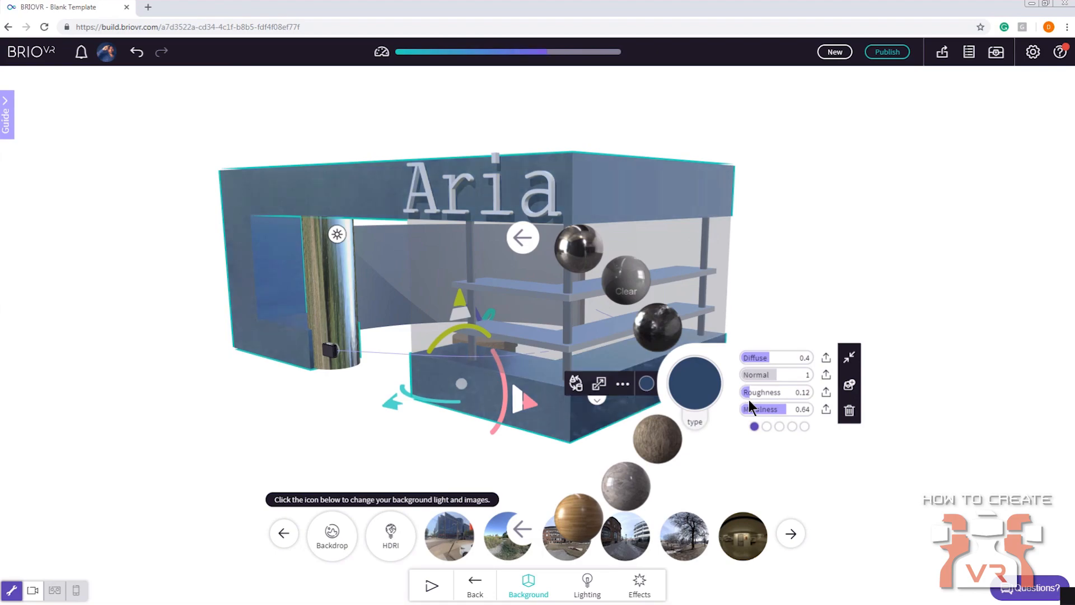
left_click(250, 412)
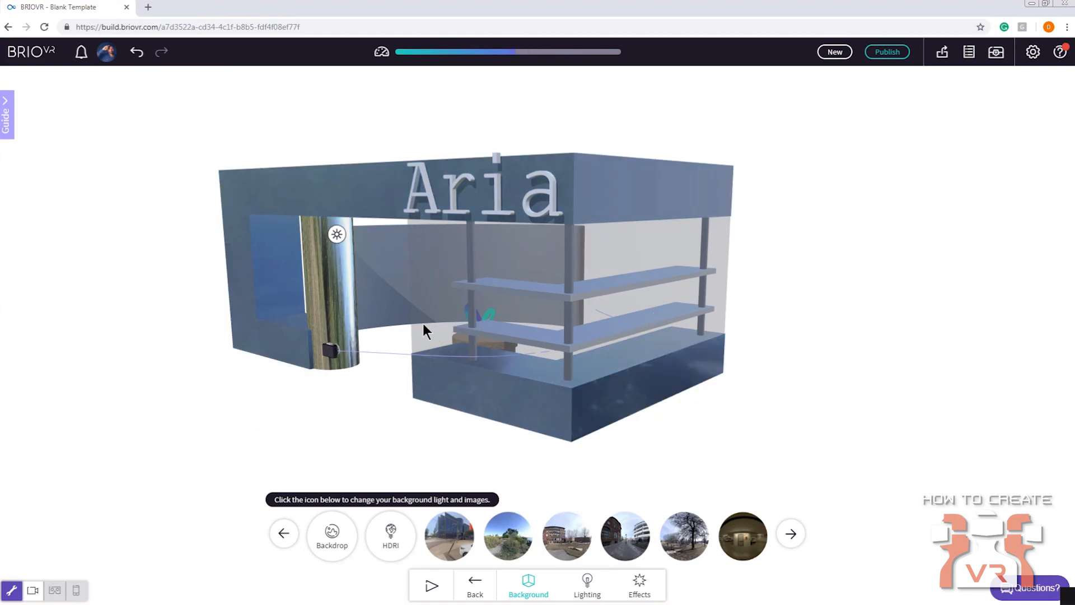
Check where the store's glass panel sits in the airportStore_Group hierarchy using the object list
left_click(431, 304)
left_click_drag(386, 330, 421, 326)
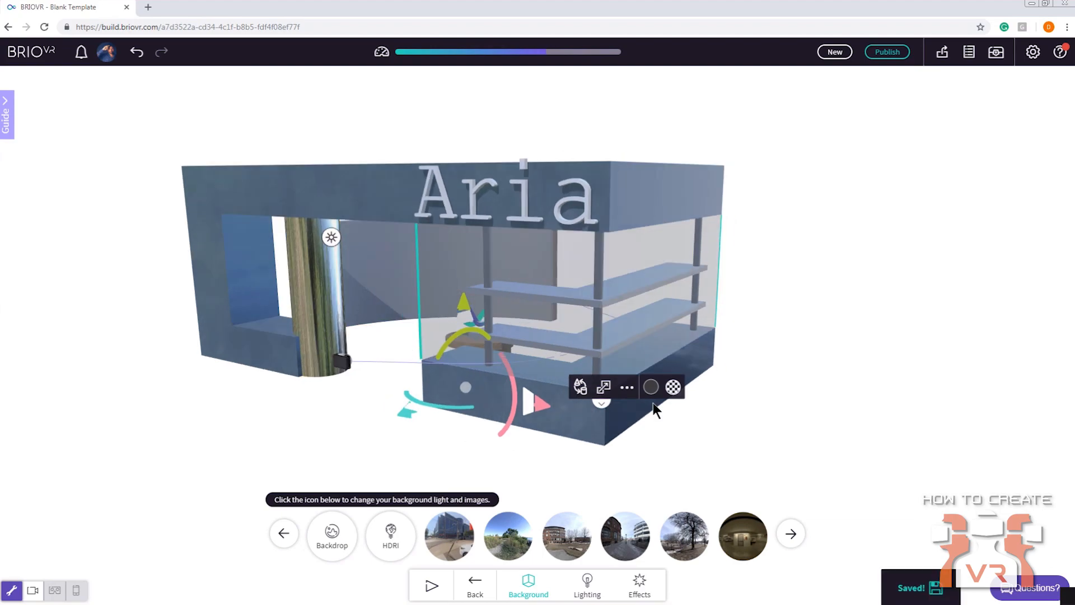
left_click(968, 51)
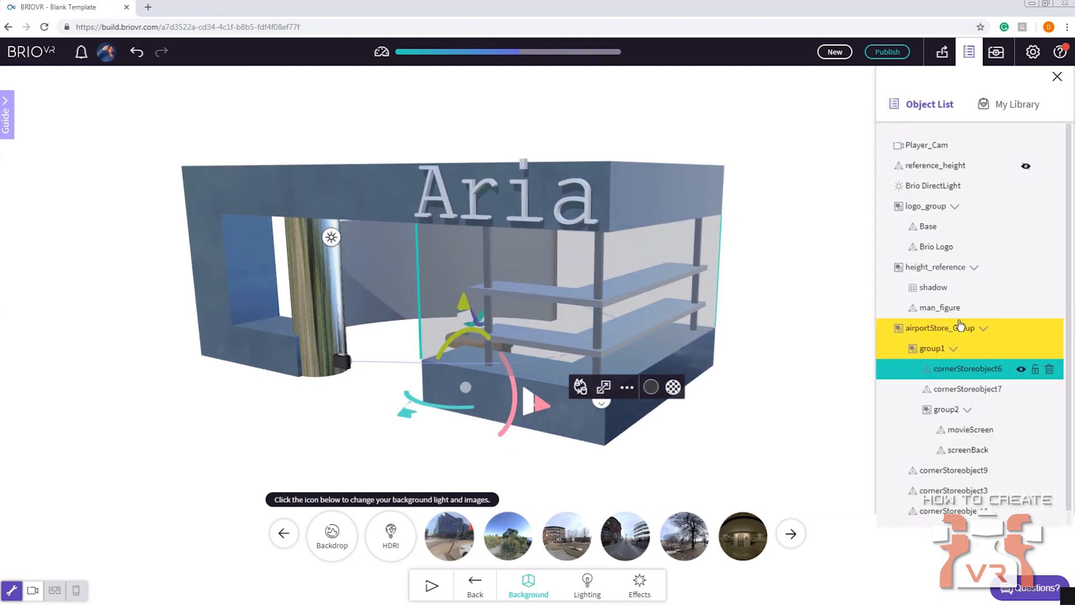
left_click(759, 211)
mouse_move(756, 205)
left_mouse_down()
mouse_move(754, 285)
mouse_move(768, 188)
mouse_move(757, 226)
left_mouse_up()
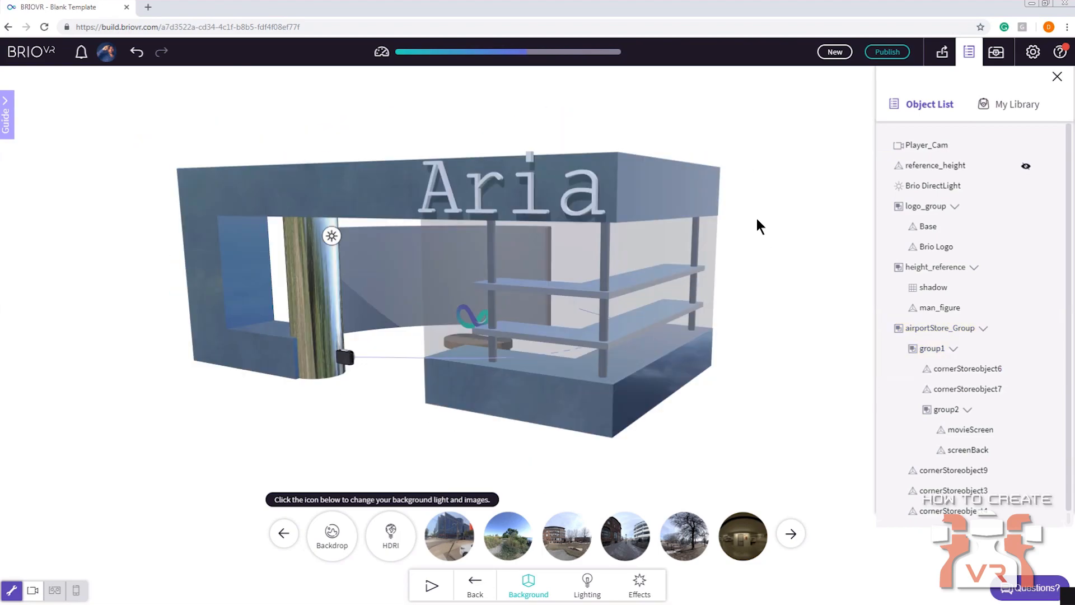
Drill down from airportStore_Group through group1 to select the glass panel cornerStoreobject6, and close the object list
left_click(626, 169)
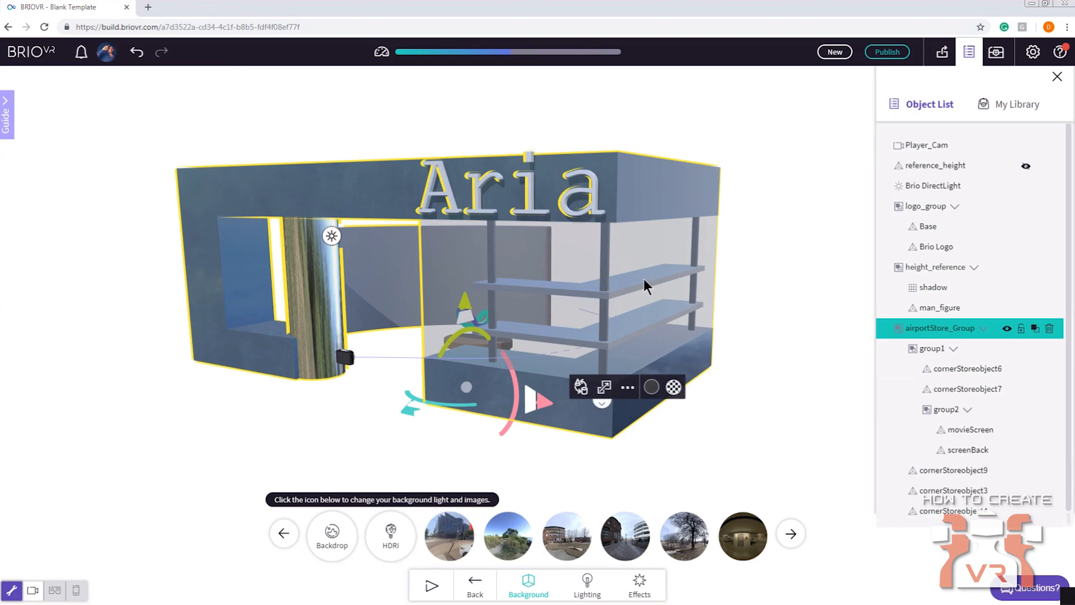
left_click(650, 172)
left_click(656, 174)
left_click(585, 277)
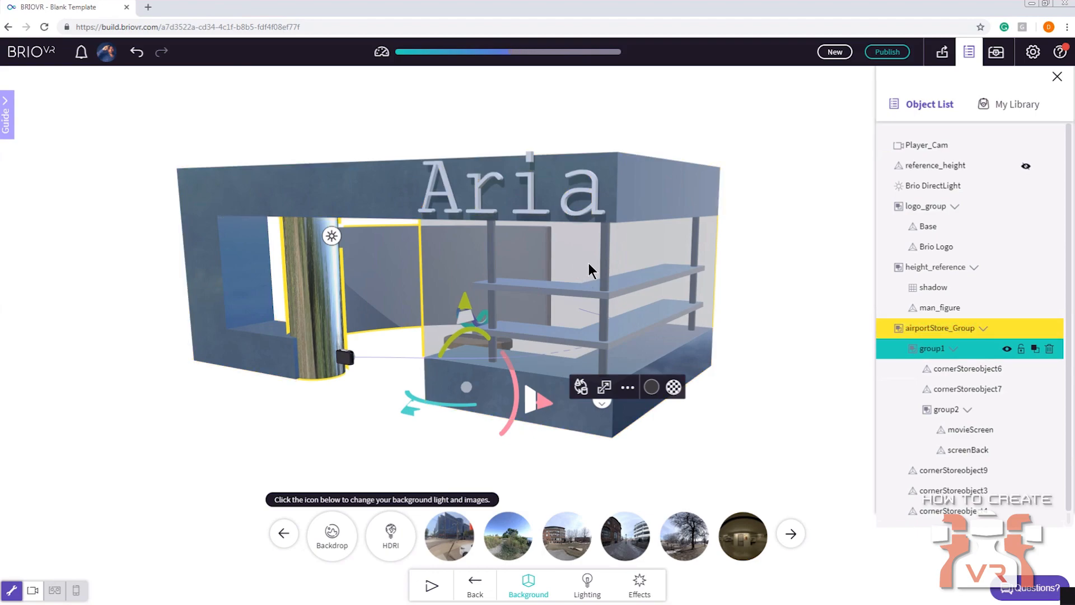
left_click(592, 269)
left_click_drag(458, 267, 521, 267)
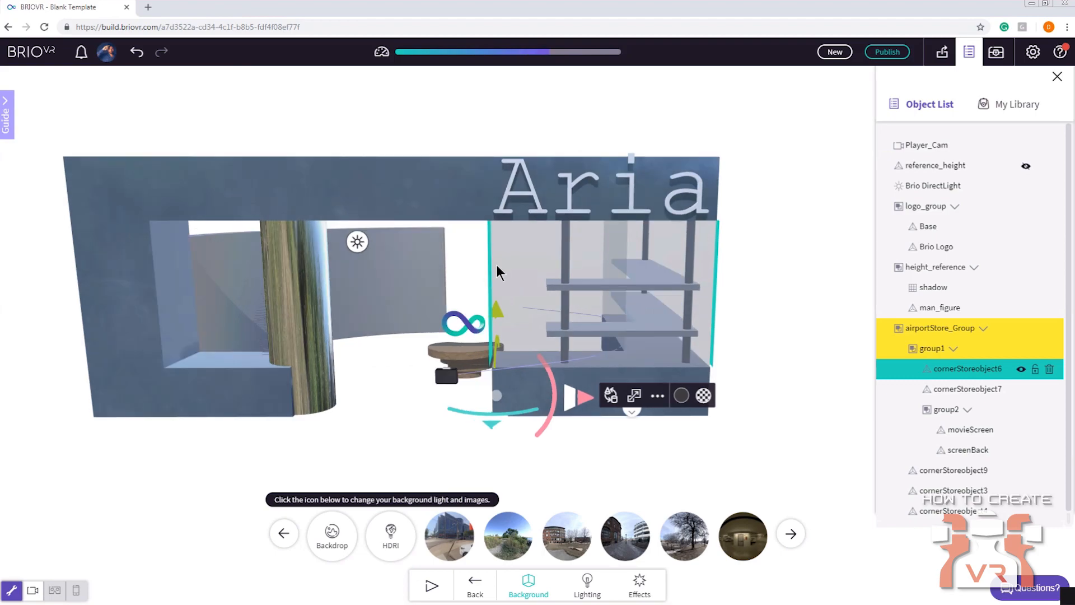
left_click(973, 55)
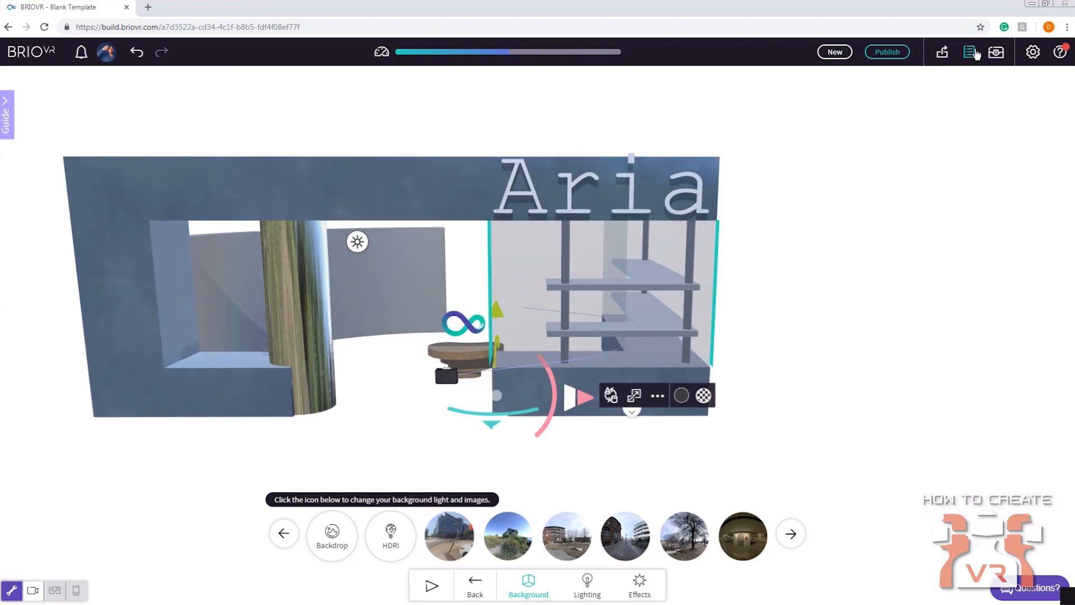
Set the glass panel's material to roughness 0.03 and metalness 0.75, and check its reflections
left_click_drag(776, 257, 727, 263)
scroll(812, 291, "up", 3)
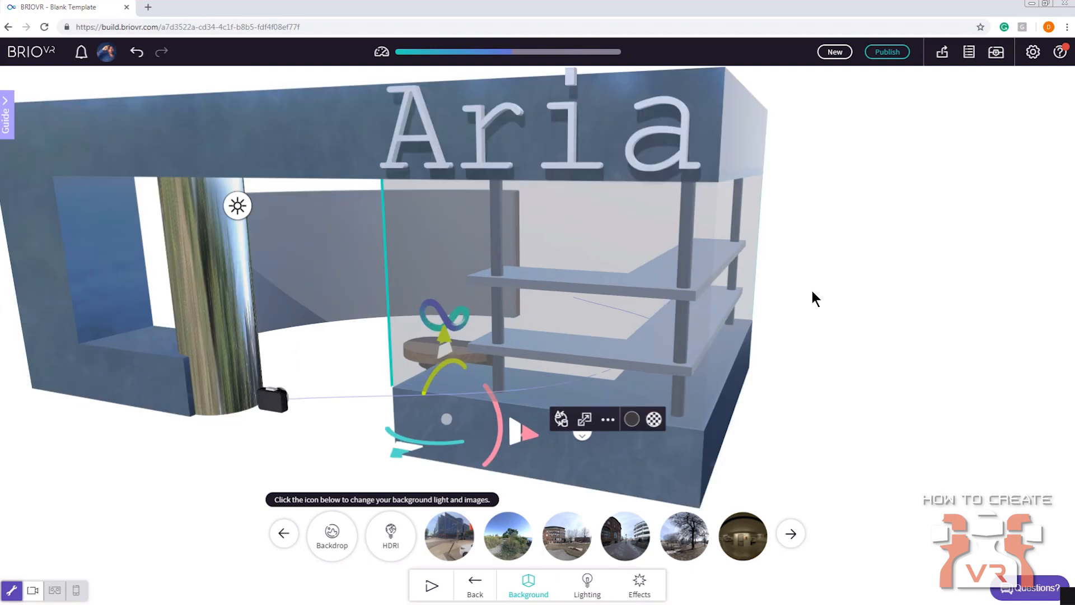
right_click_drag(812, 290, 821, 344)
left_click(662, 394)
left_click_drag(772, 420, 736, 411)
left_click_drag(861, 239, 785, 422)
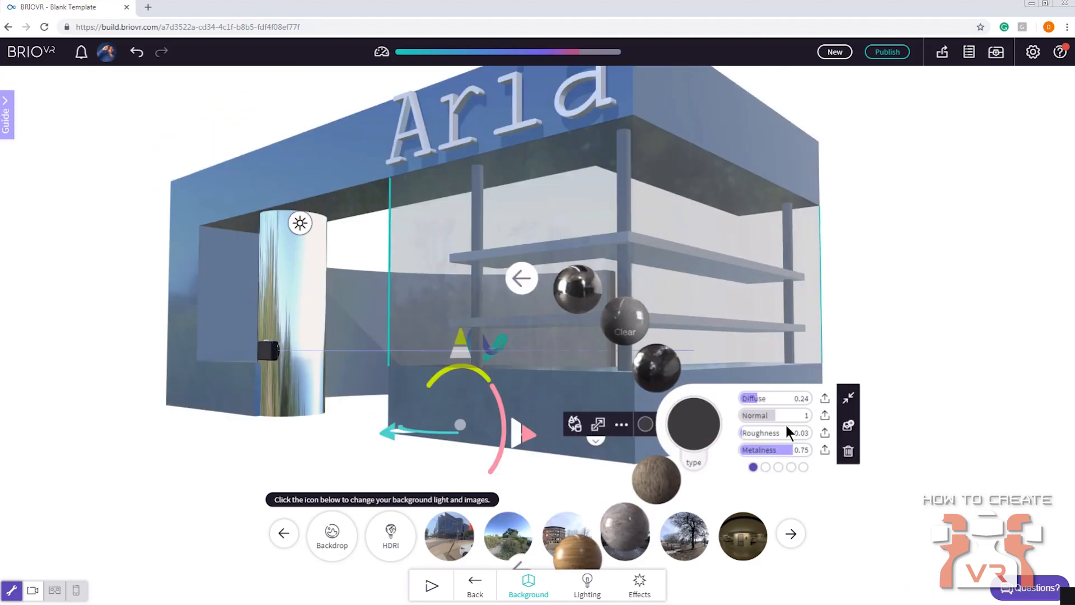
Darken the glass panel's colour to #0a0a0a and deselect it
left_click(646, 426)
left_click(590, 314)
left_click_drag(965, 340, 973, 374)
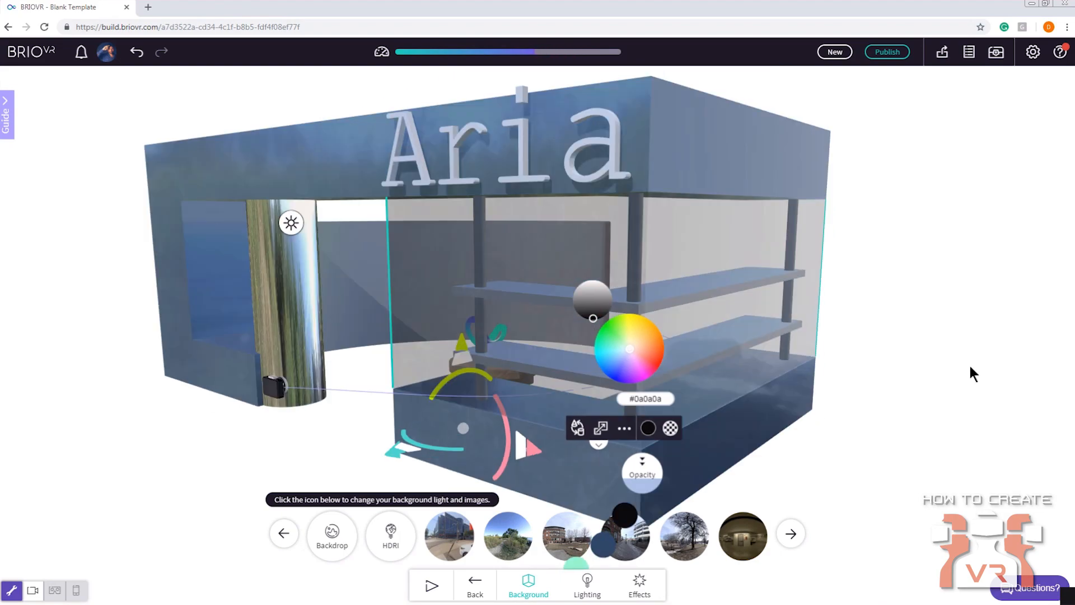
left_click(970, 367)
Select the curved wall behind the store and apply the Light Wood material to it
left_click_drag(905, 355, 506, 318)
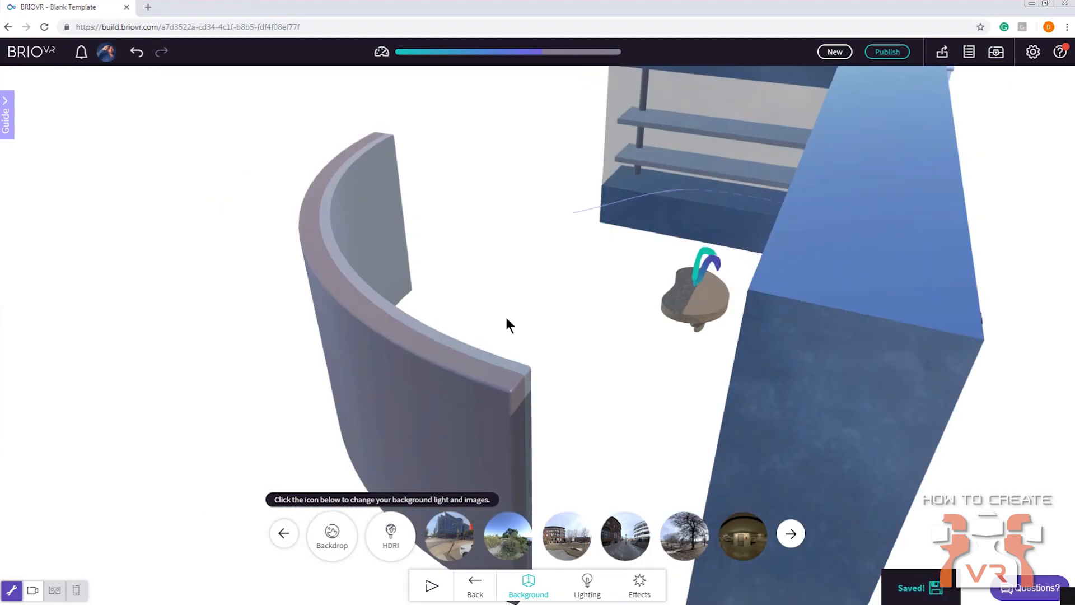
right_click_drag(506, 318, 504, 301)
left_click(504, 302)
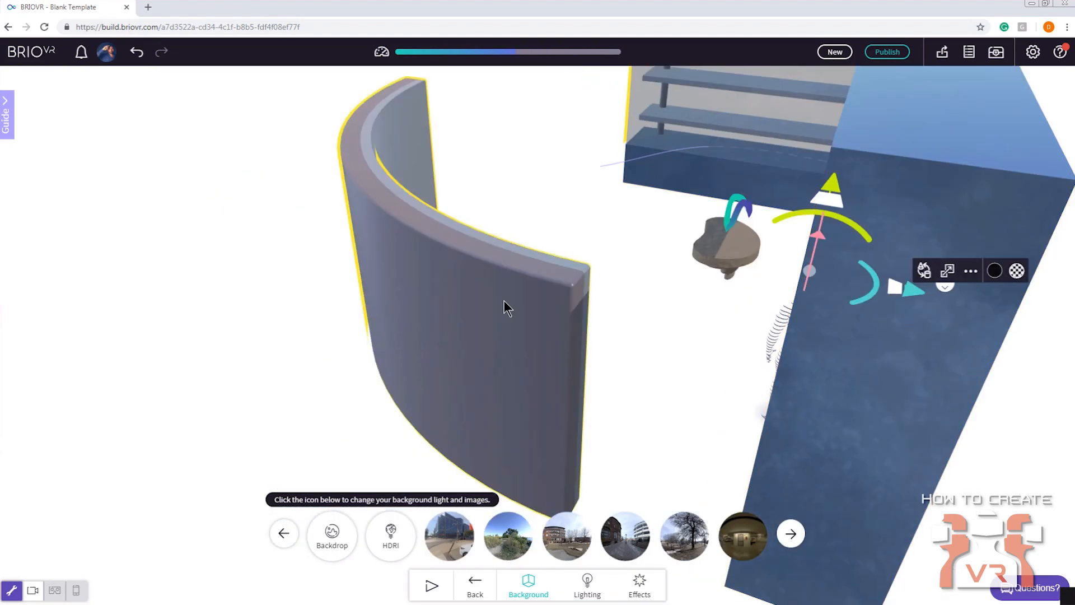
double_click(502, 300)
mouse_move(589, 209)
left_mouse_down()
mouse_move(601, 215)
mouse_move(560, 219)
mouse_move(576, 202)
left_mouse_up()
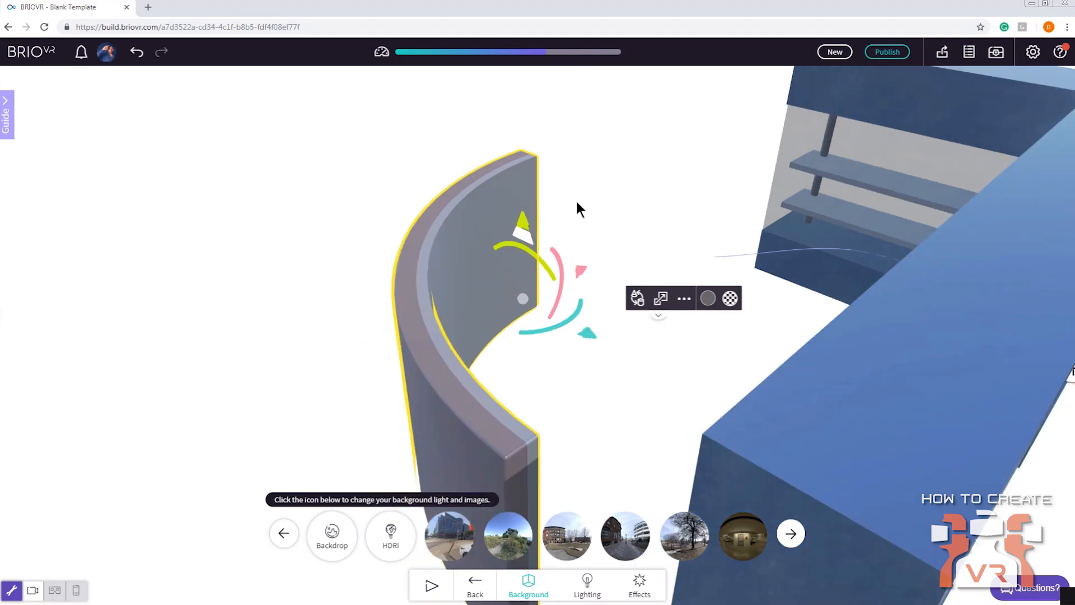
left_click(707, 298)
left_click(637, 445)
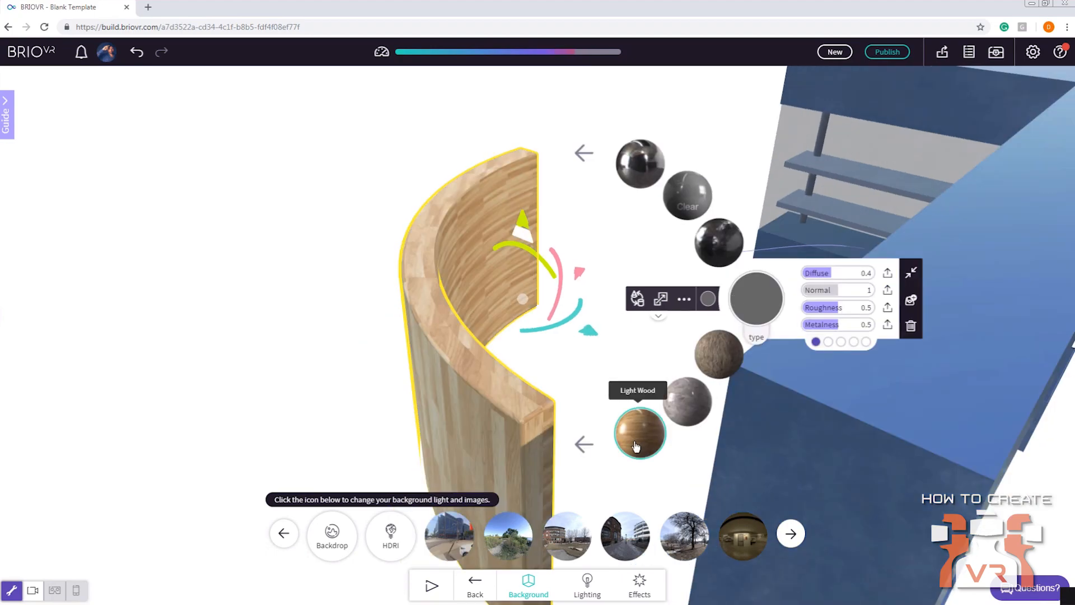
Set the curved wall's wood texture tiling to 2 in both X and Y
left_click_drag(321, 292, 311, 294)
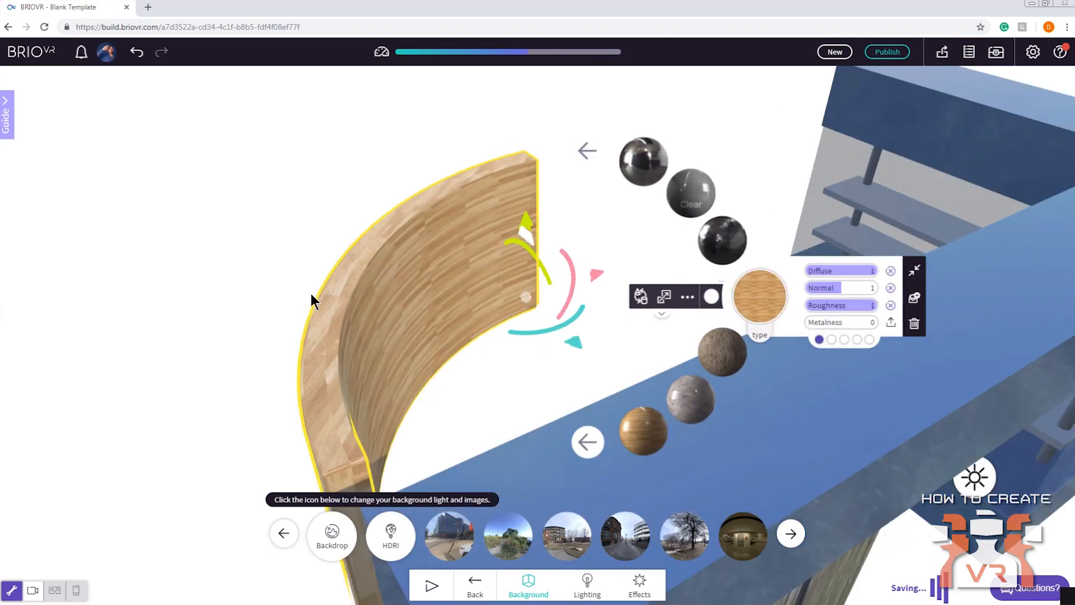
right_click_drag(311, 293, 392, 265)
left_click_drag(391, 262, 499, 234)
right_click_drag(498, 233, 412, 240)
left_click(849, 272)
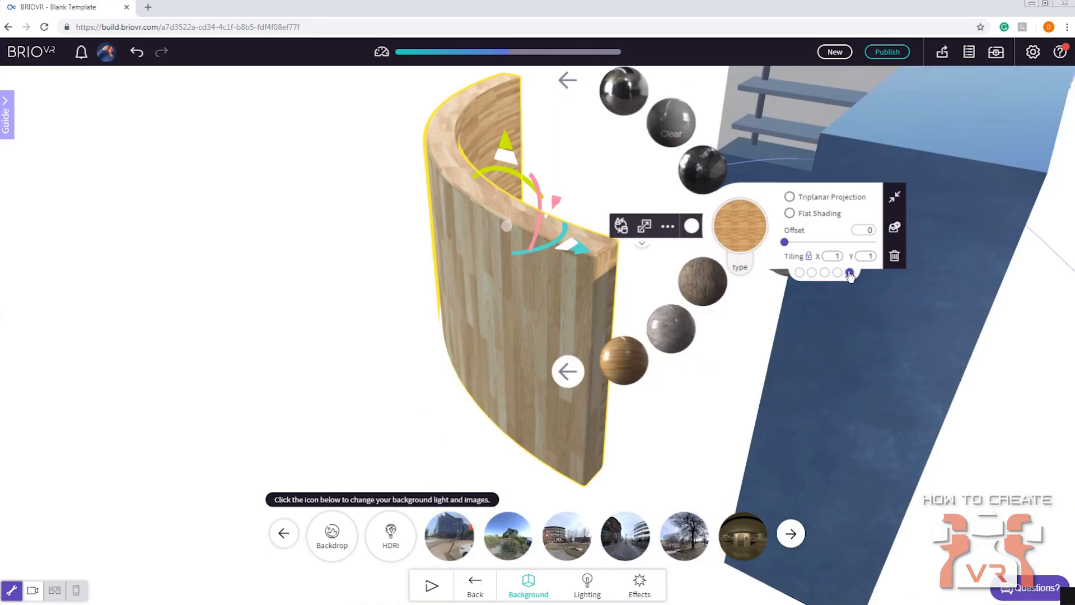
double_click(831, 256)
type("2")
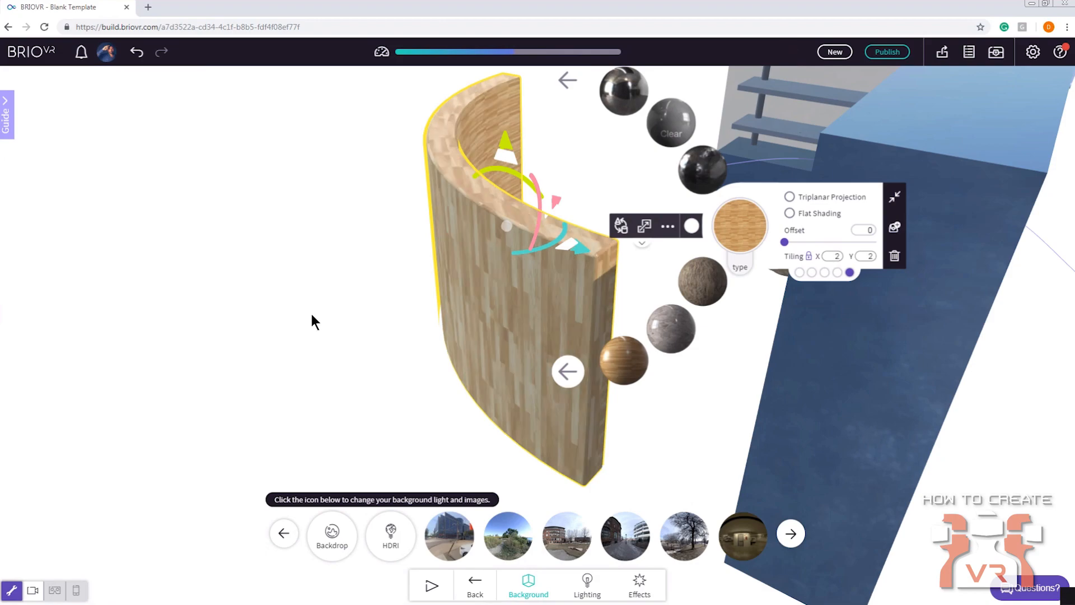
Select the movieScreen surface on the inner side of the curved wall and show it in the object list
left_click_drag(311, 315, 612, 314)
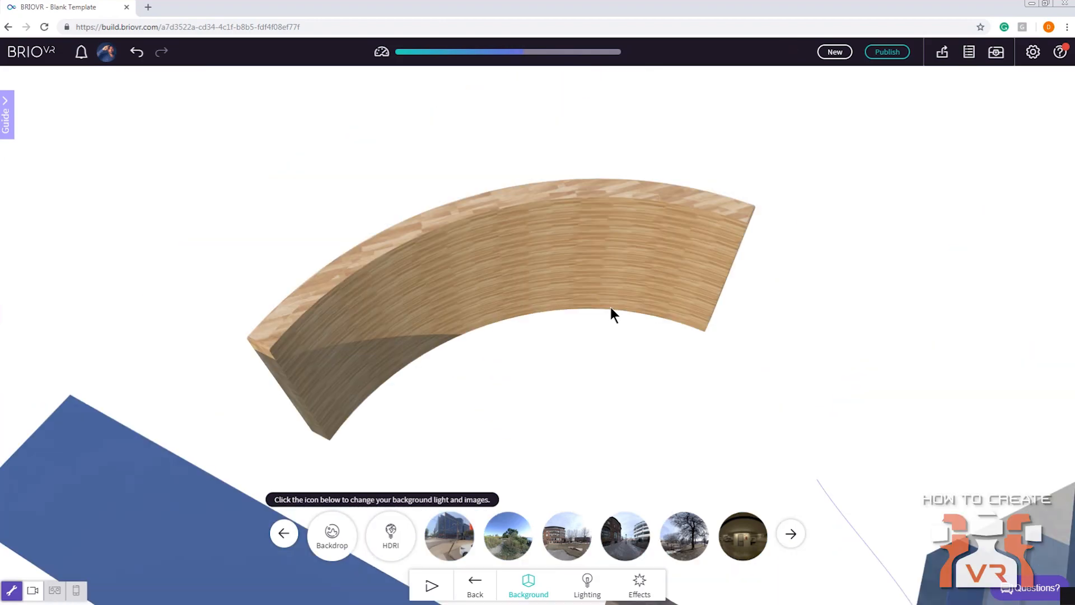
scroll(668, 222, "up", 4)
left_click_drag(668, 221, 582, 272)
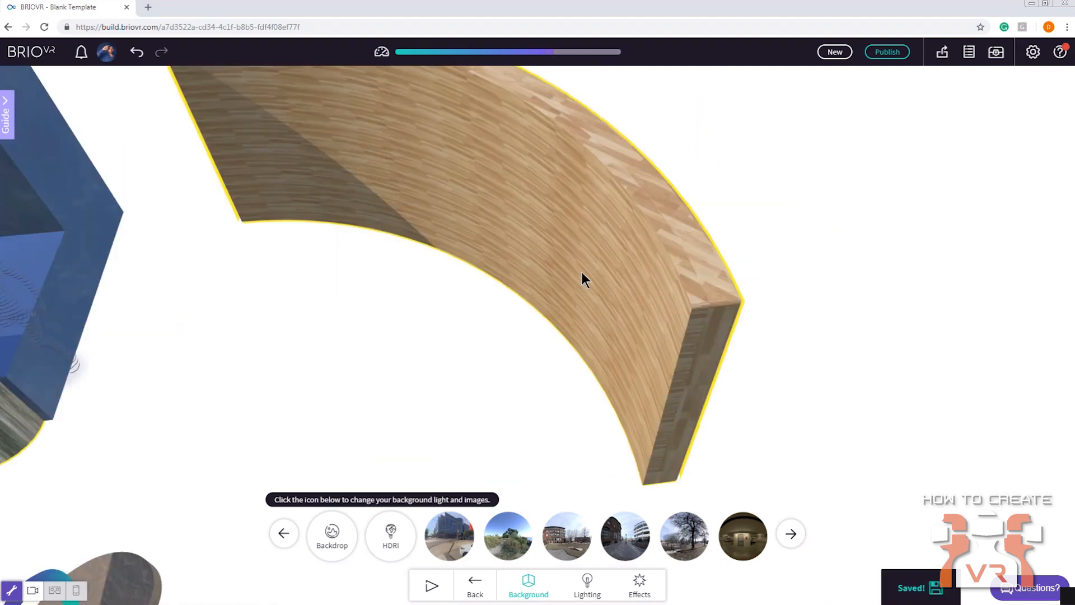
left_click(583, 272)
left_click(969, 52)
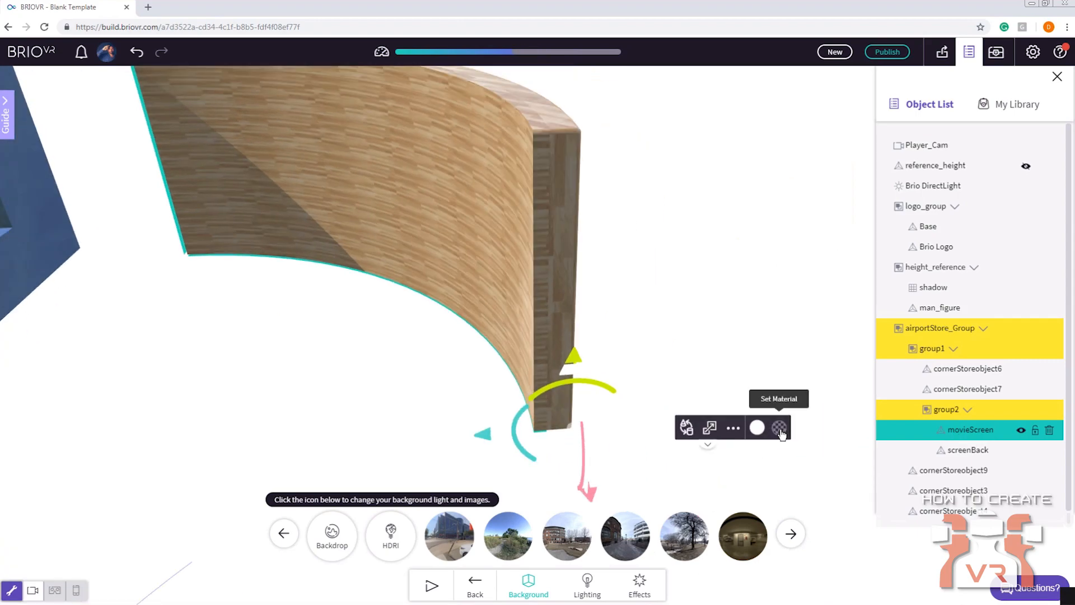
Change movieScreen's material type to Flat and remove its wood diffuse texture
left_click(779, 429)
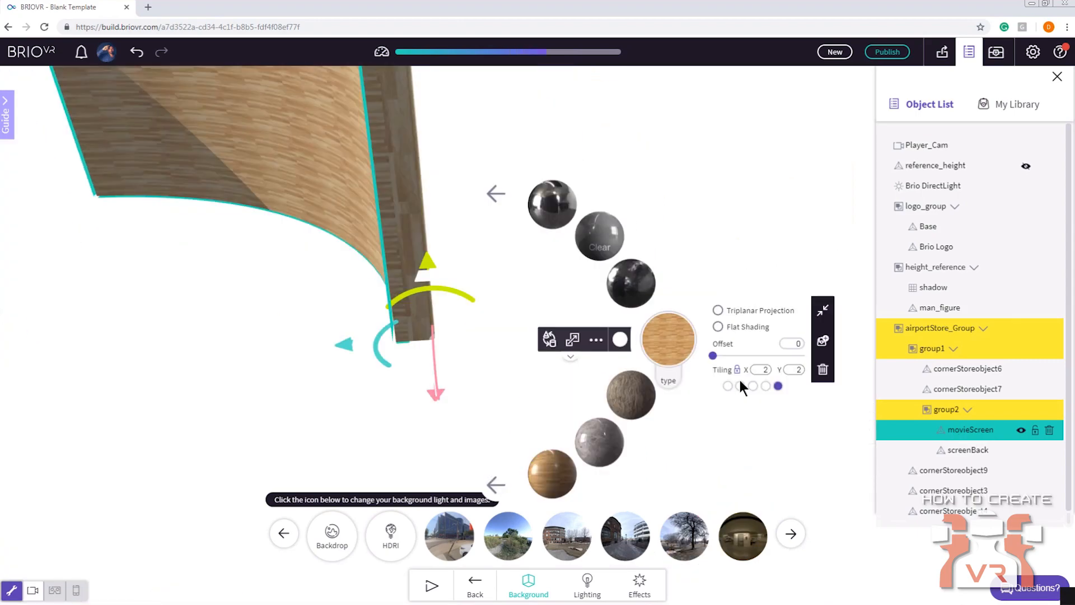
left_click(728, 385)
left_click(669, 377)
left_click(675, 401)
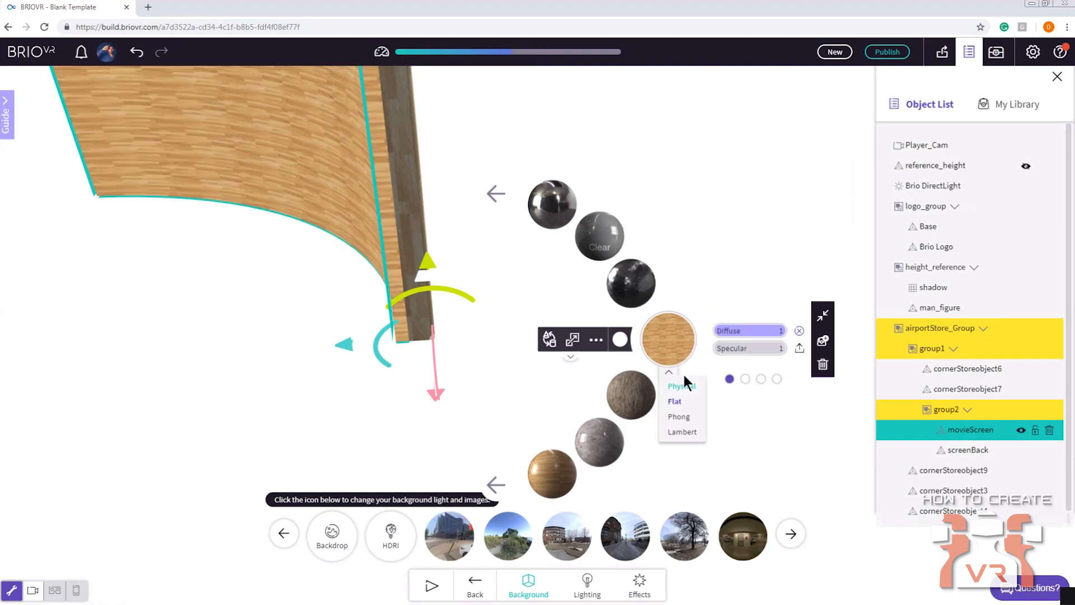
left_click(798, 330)
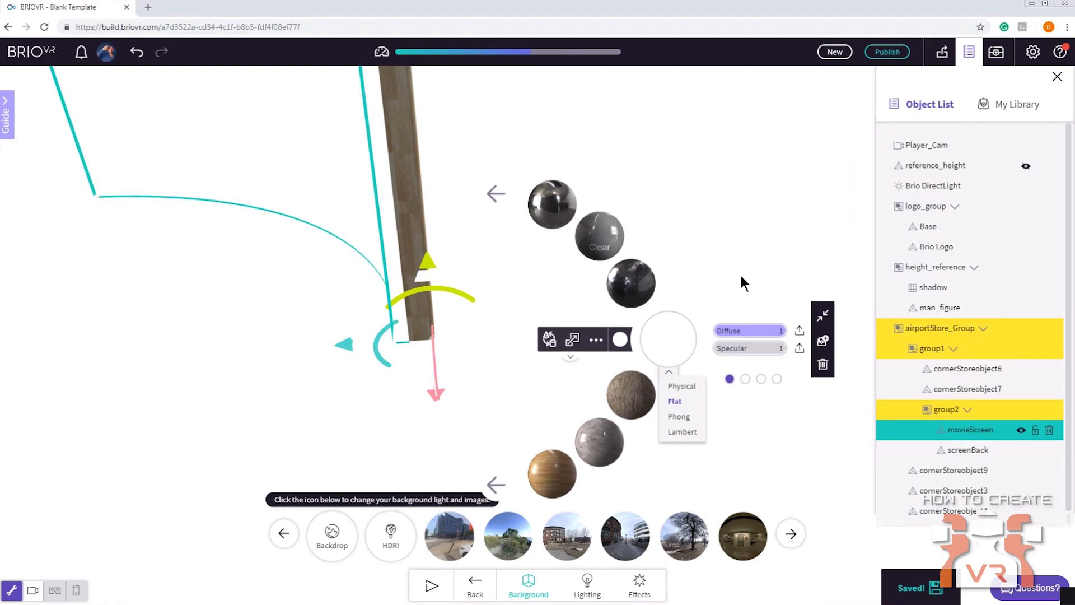
Upload BRIOVR_mainreel_cutdown_20sec_v04_1.mp4 from the desktop's demo folder as movieScreen's diffuse texture, and close the object list
left_click_drag(740, 273, 751, 240)
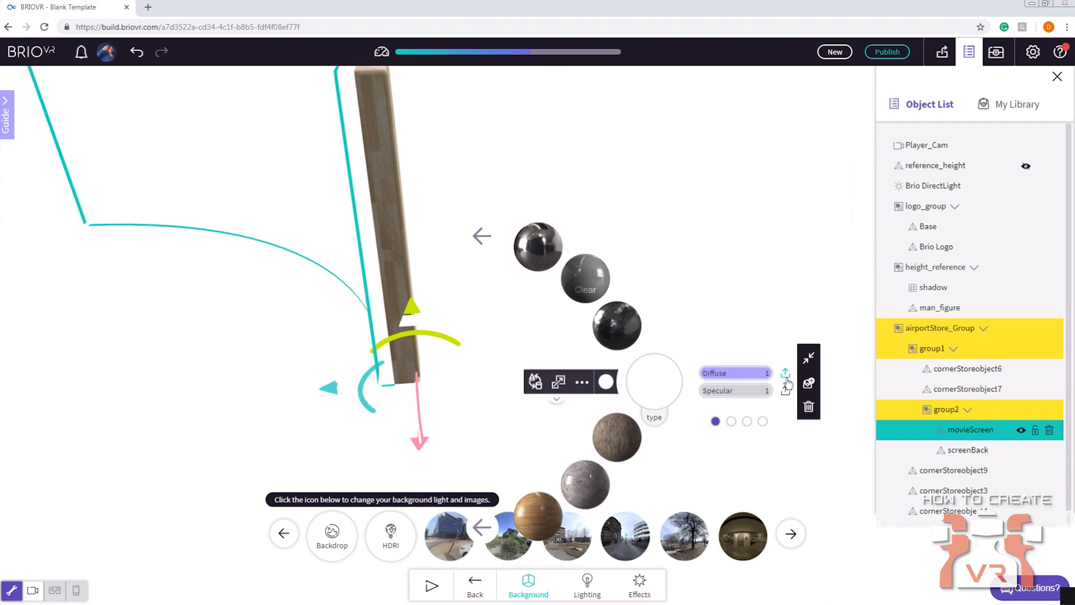
left_click(786, 374)
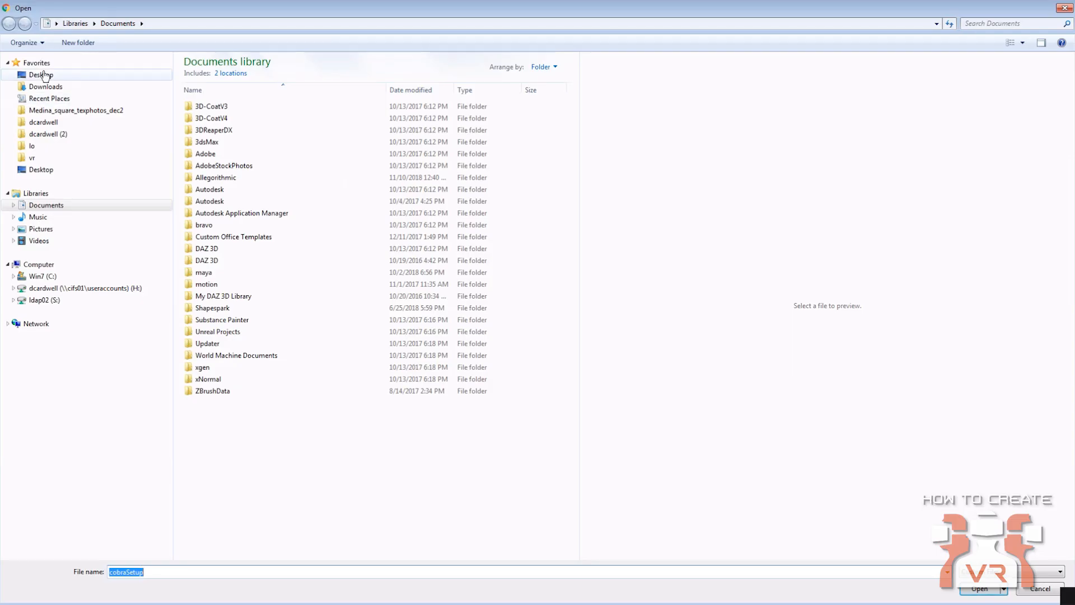
left_click(45, 74)
double_click(221, 132)
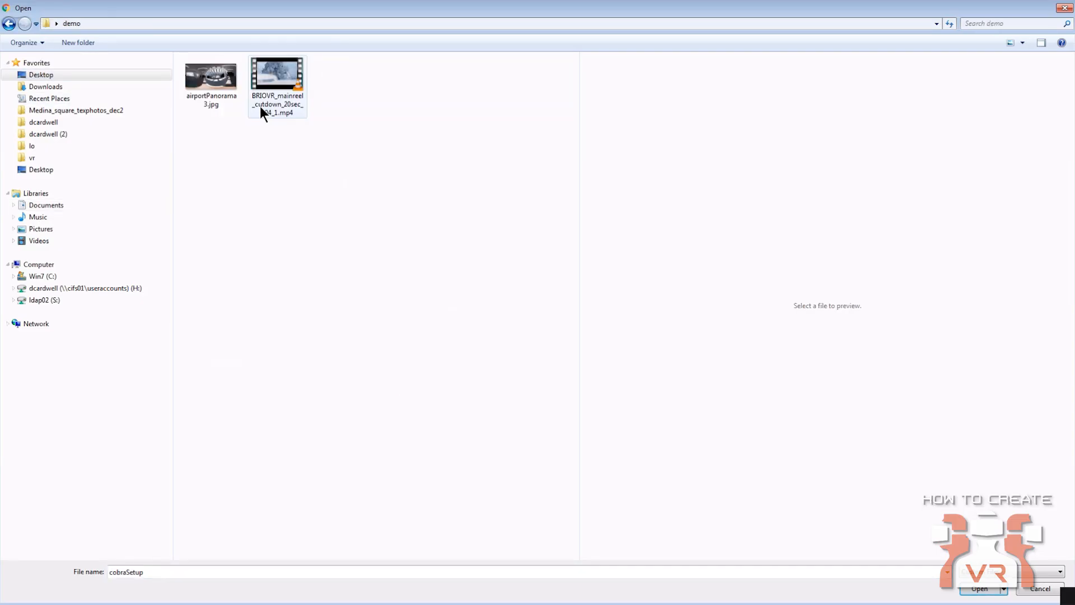
left_click(268, 85)
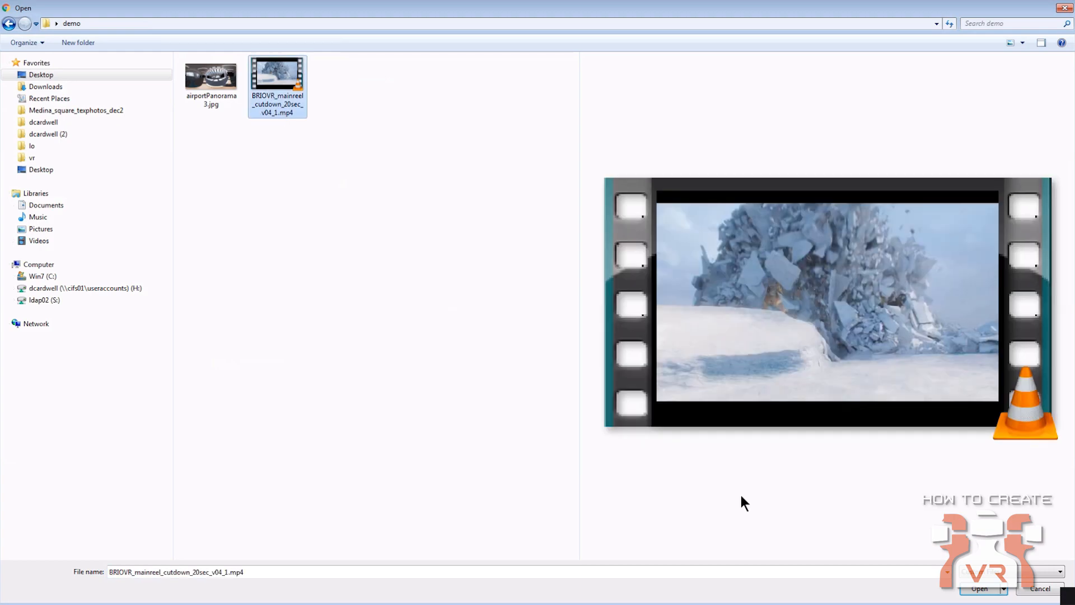
left_click(977, 589)
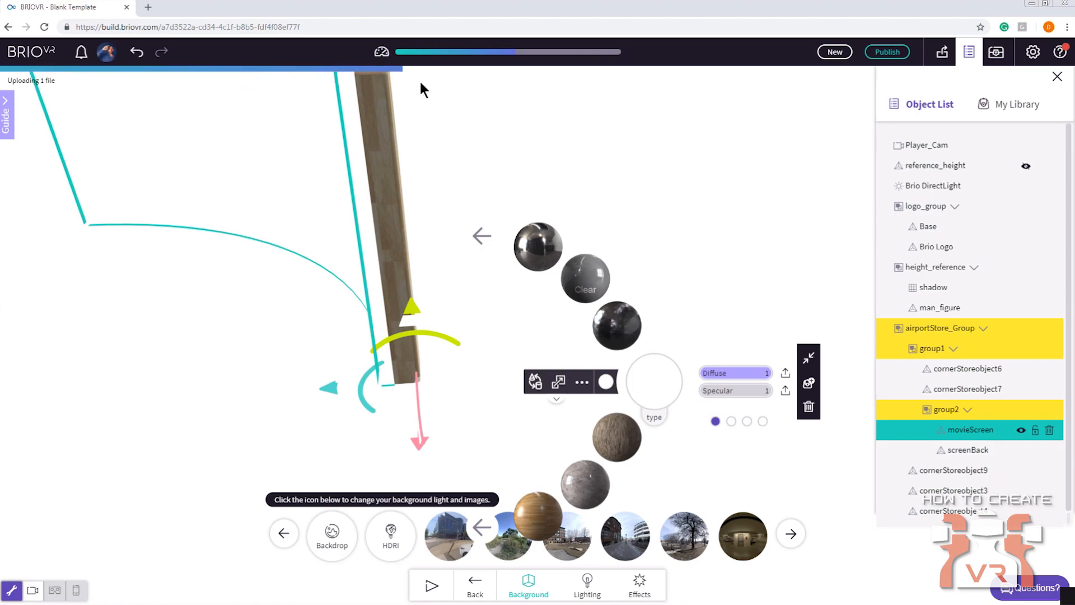
left_click(1057, 76)
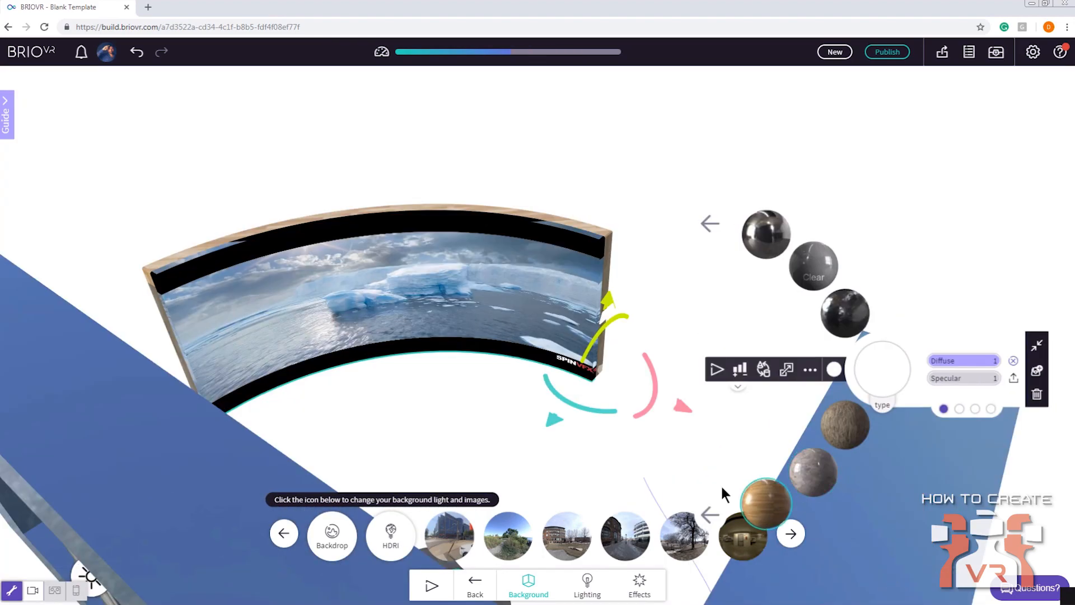
Show the screen's video volume control, preview the video by playing the scene, and stop playback
left_click_drag(434, 386, 728, 373)
left_click(723, 315)
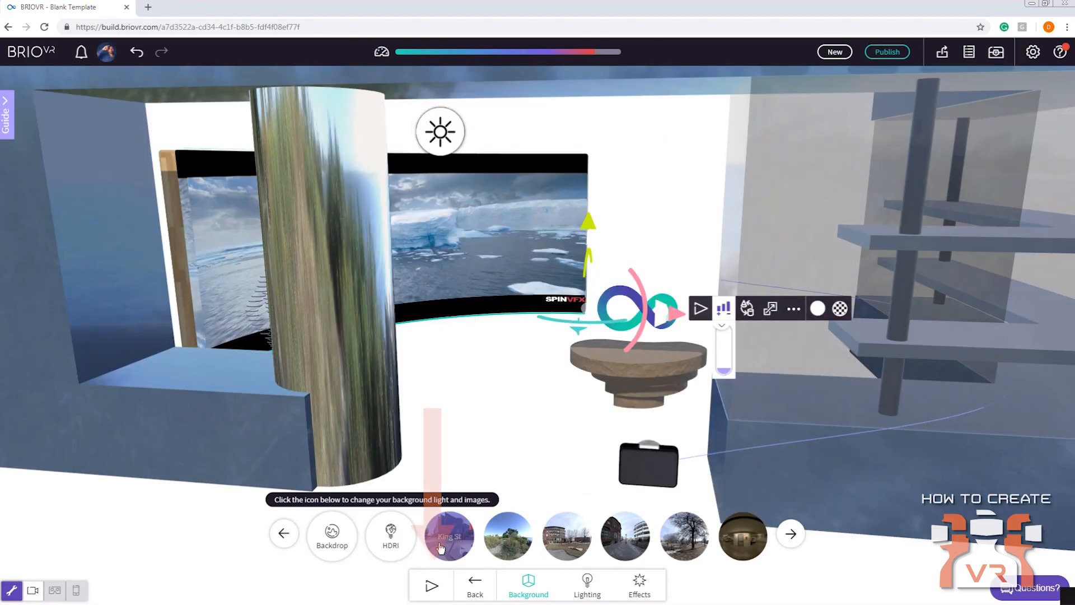
left_click(431, 585)
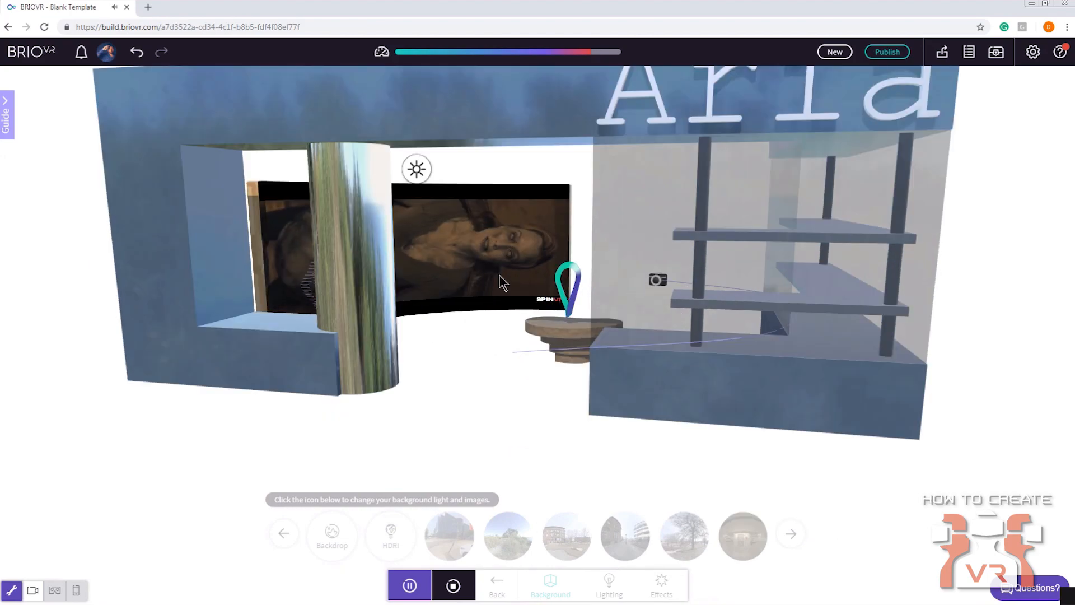
left_click(453, 585)
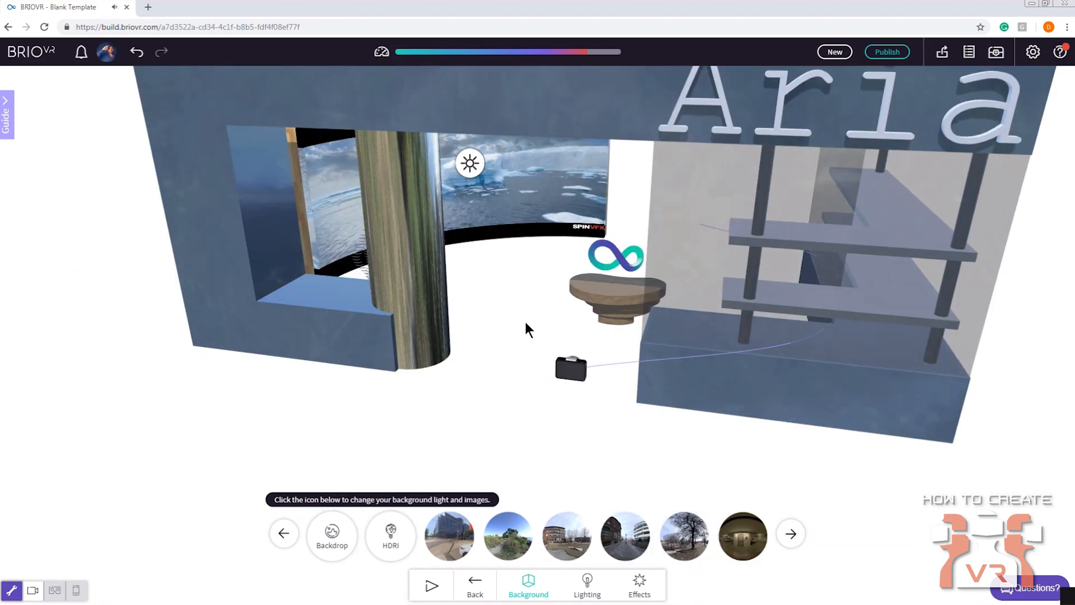
Select movieScreen in the object list, open its Media behaviour settings, and switch Loop on and back off
left_click_drag(542, 258, 539, 347)
scroll(556, 322, "up", 5)
left_click(557, 324)
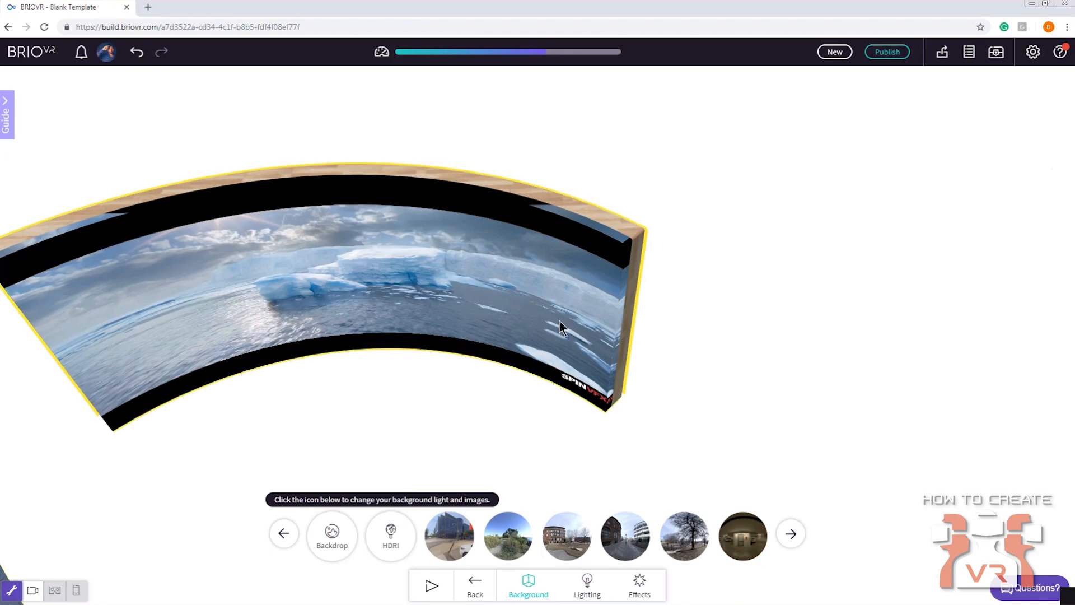
left_click(968, 51)
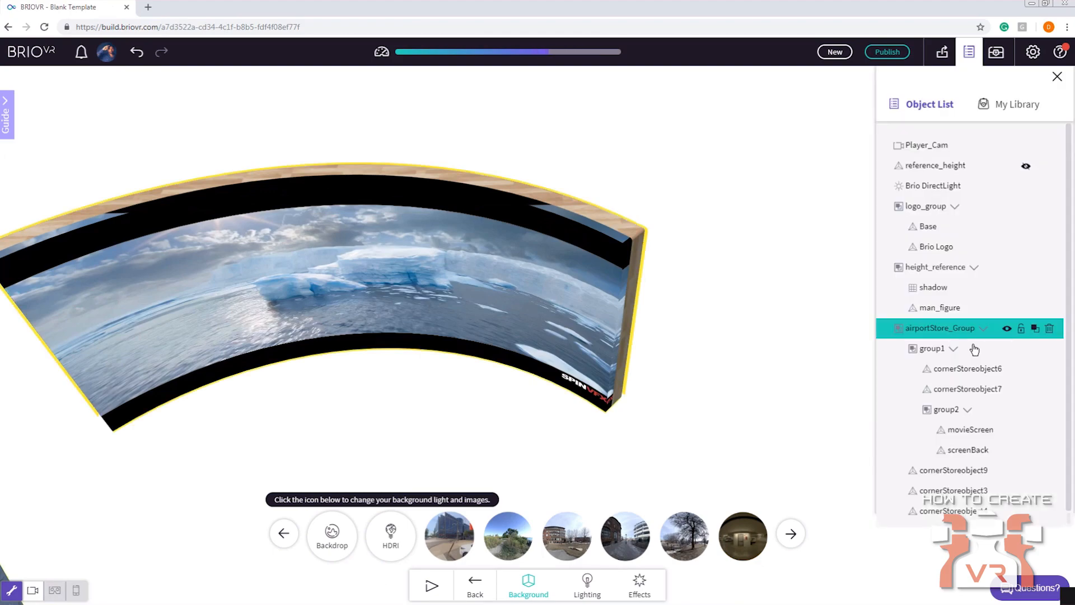
left_click(966, 430)
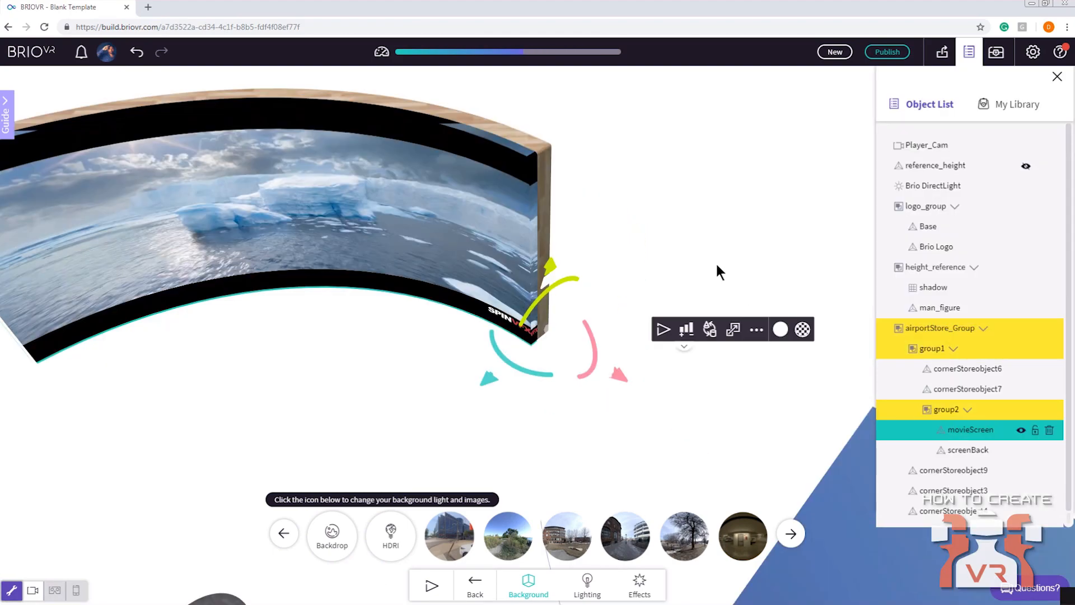
left_click(475, 585)
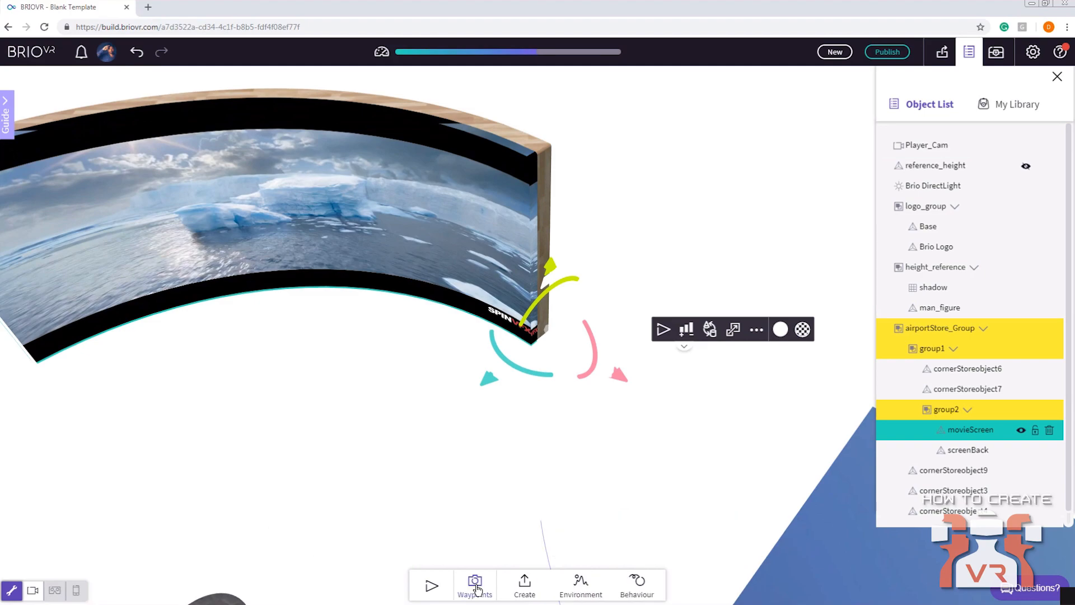
left_click(638, 585)
left_click(650, 586)
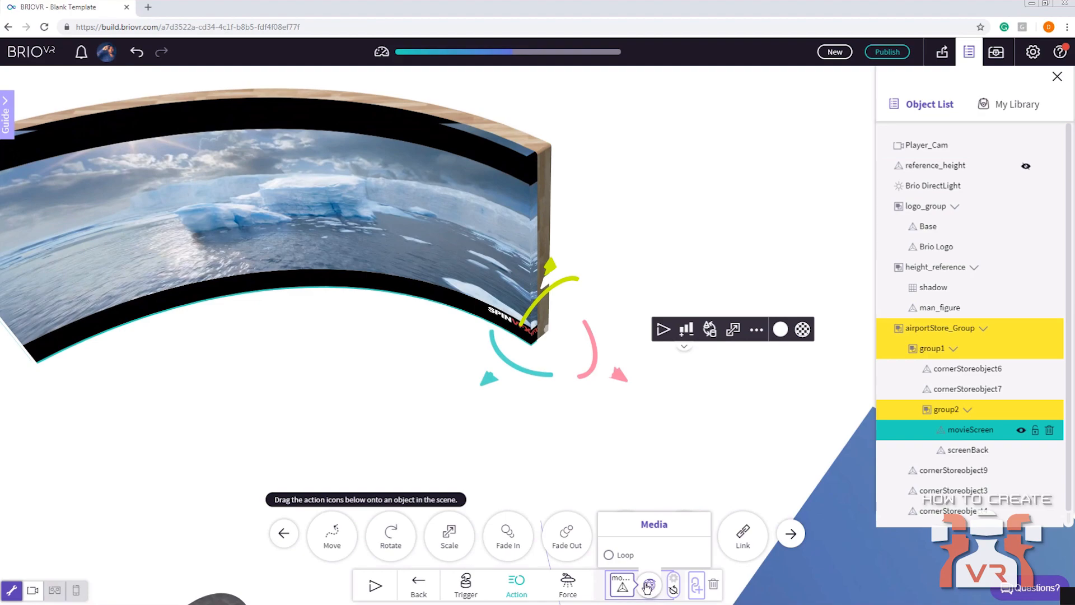
left_click(608, 556)
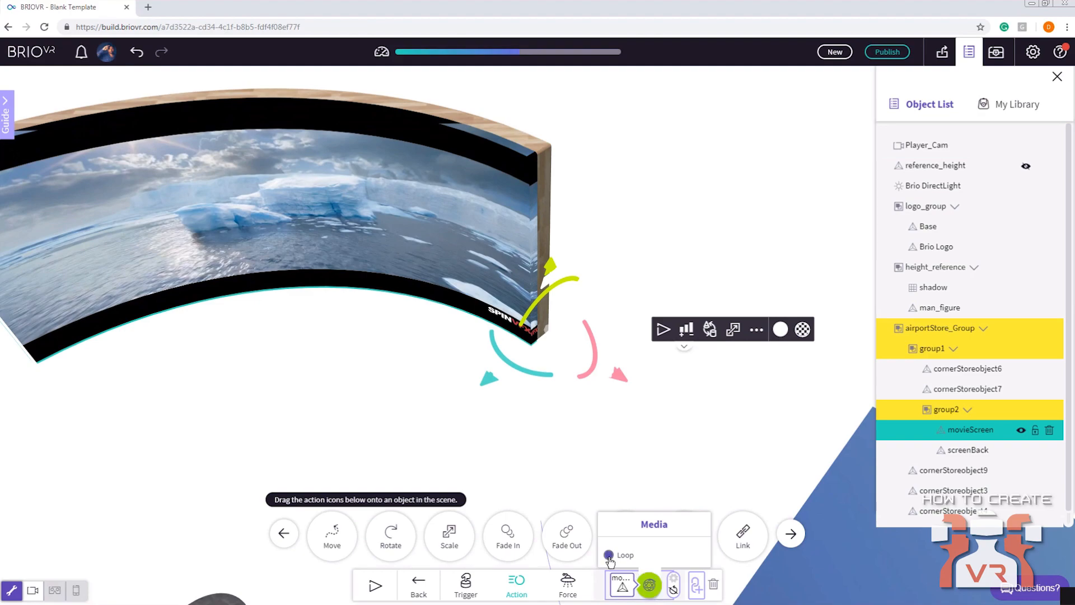
left_click(609, 556)
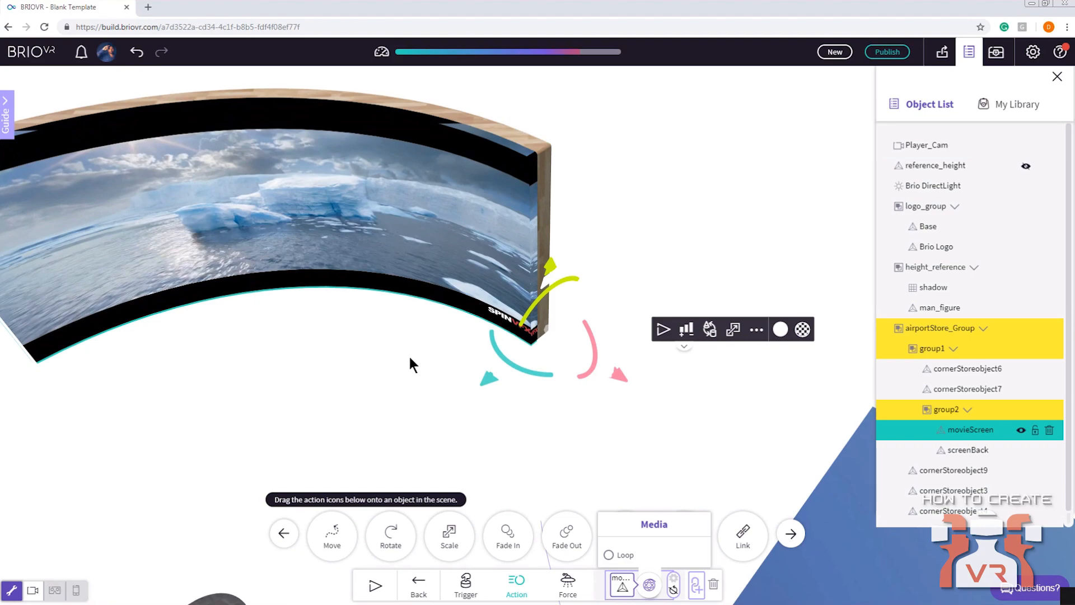
Examine the store from the front, including the curved video screen behind the column
scroll(399, 344, "down", 3)
left_click_drag(405, 353, 508, 345)
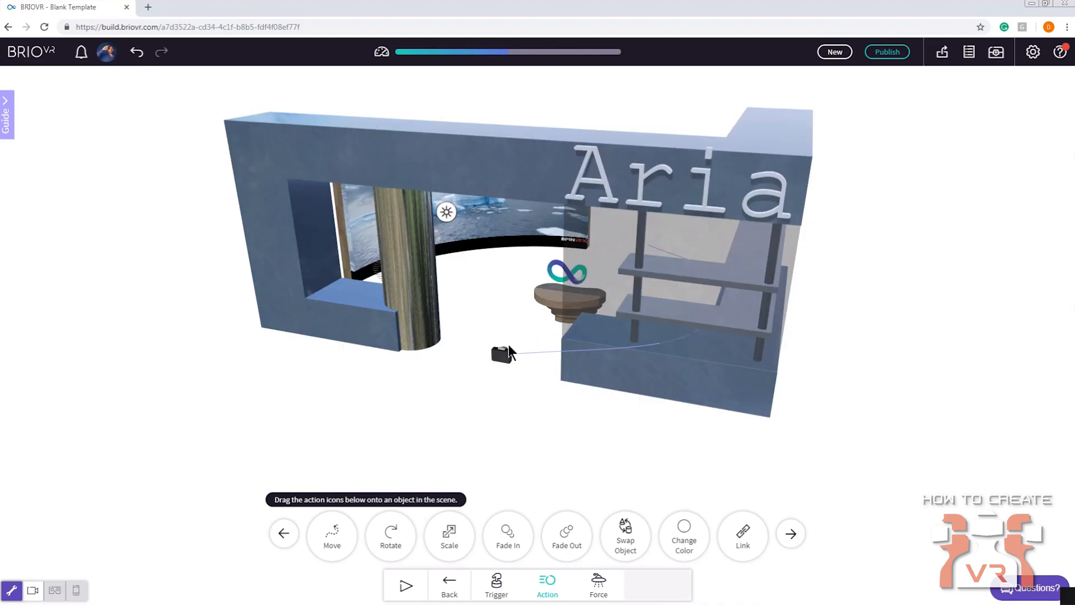
scroll(506, 357, "up", 3)
scroll(502, 322, "down", 5)
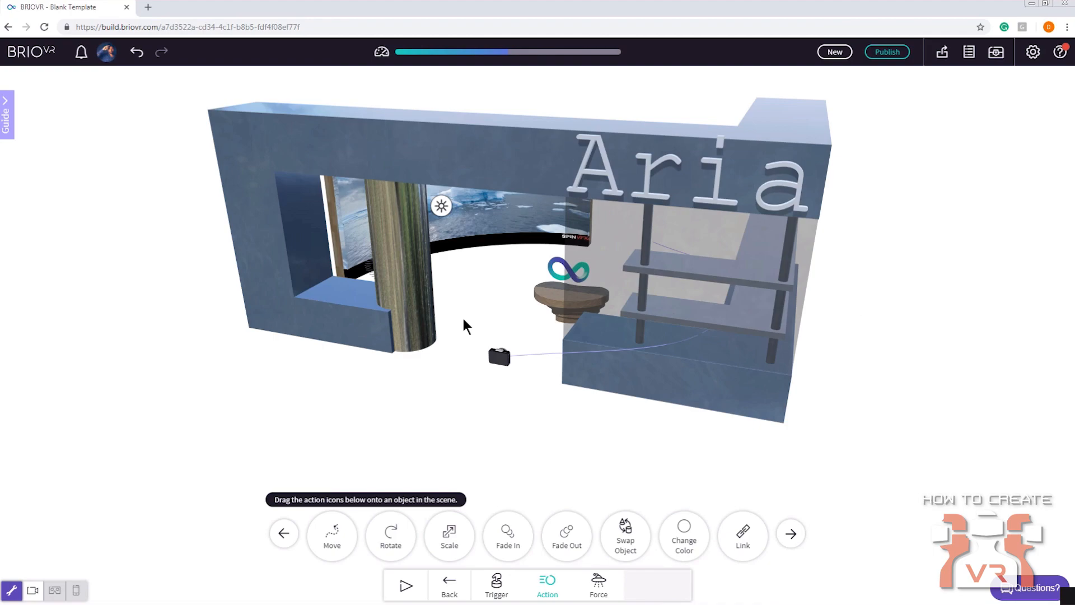
right_click_drag(463, 318, 470, 329)
left_click_drag(470, 328, 385, 318)
scroll(385, 318, "up", 3)
right_click_drag(385, 318, 407, 363)
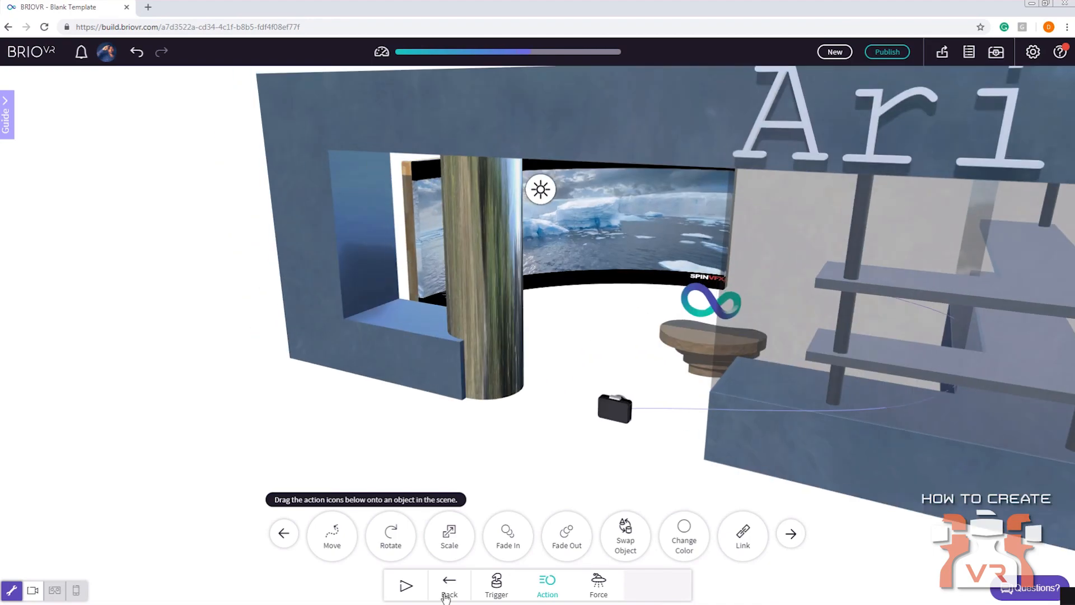
Leave the behaviour tools and add a cylinder primitive to the scene
left_click(448, 593)
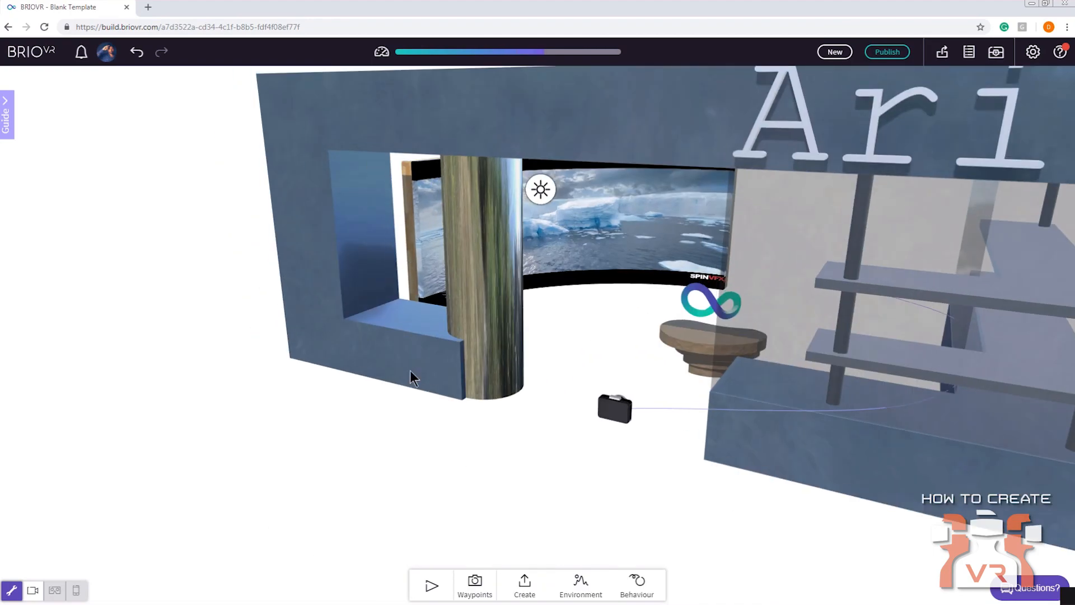
double_click(376, 337)
right_click_drag(351, 341, 405, 412)
left_click_drag(405, 412, 482, 435)
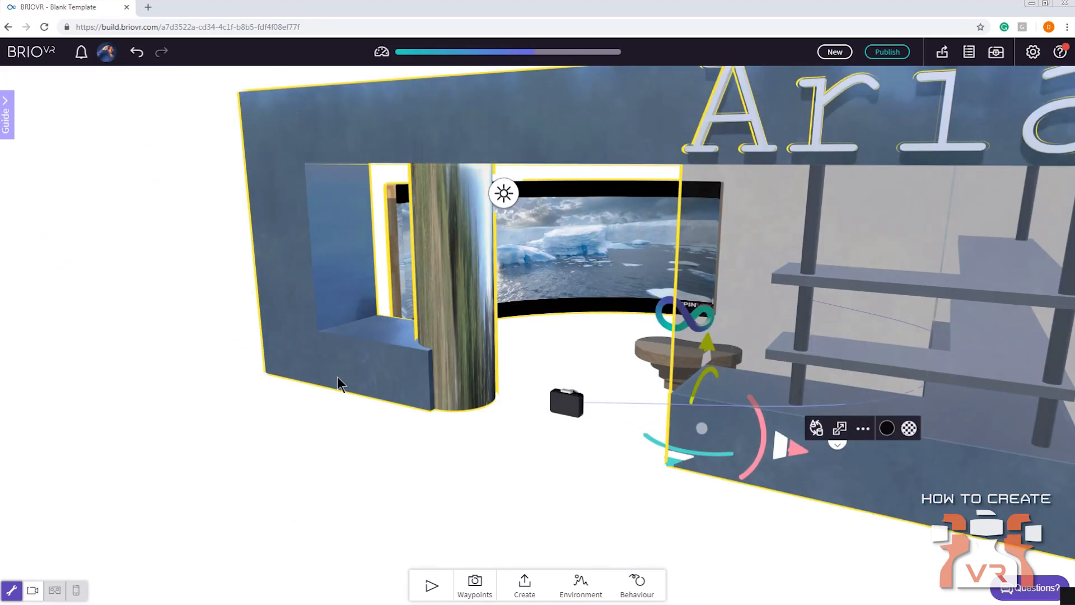
left_click(525, 585)
left_click(448, 535)
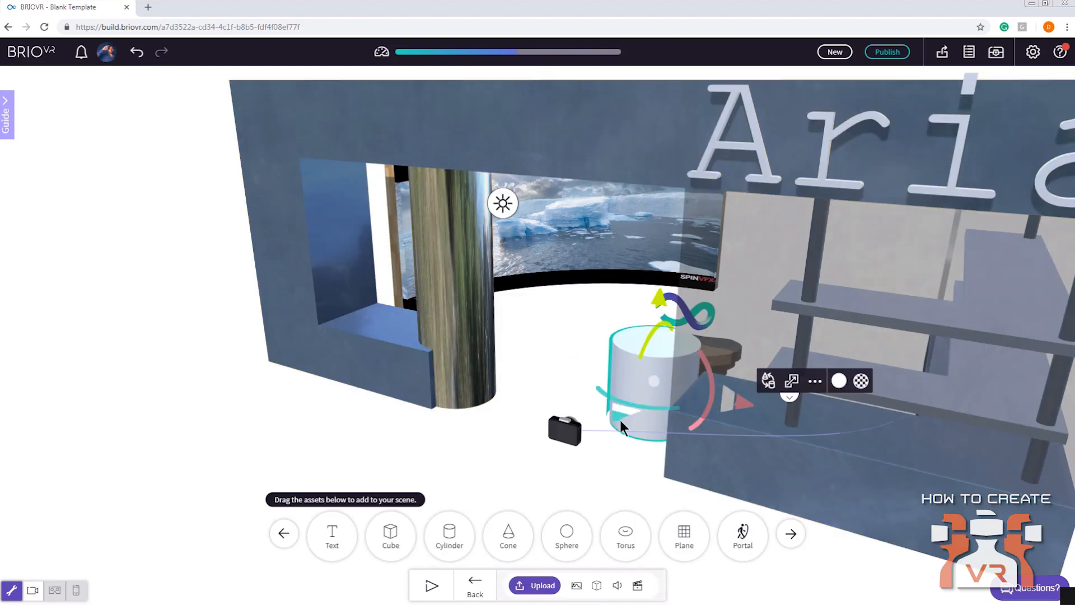
Move the cylinder out in front of the store's window ledge and flatten it into a low disc
left_click_drag(632, 418, 223, 450)
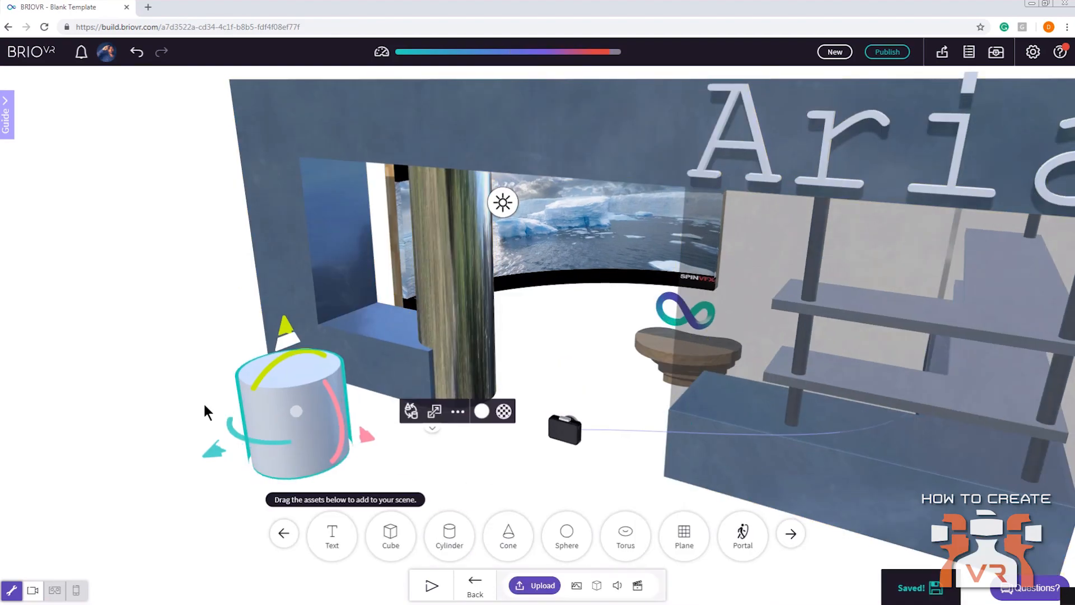
right_click_drag(202, 403, 569, 381)
left_click(639, 398)
left_click_drag(511, 348, 316, 386)
left_click(595, 404)
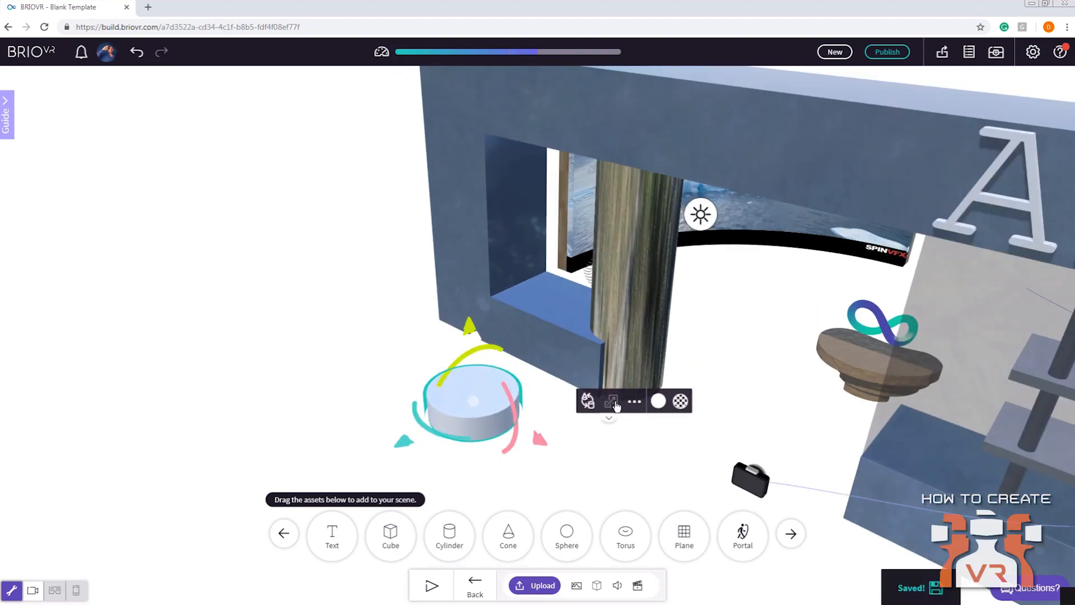
left_click_drag(420, 437, 388, 446)
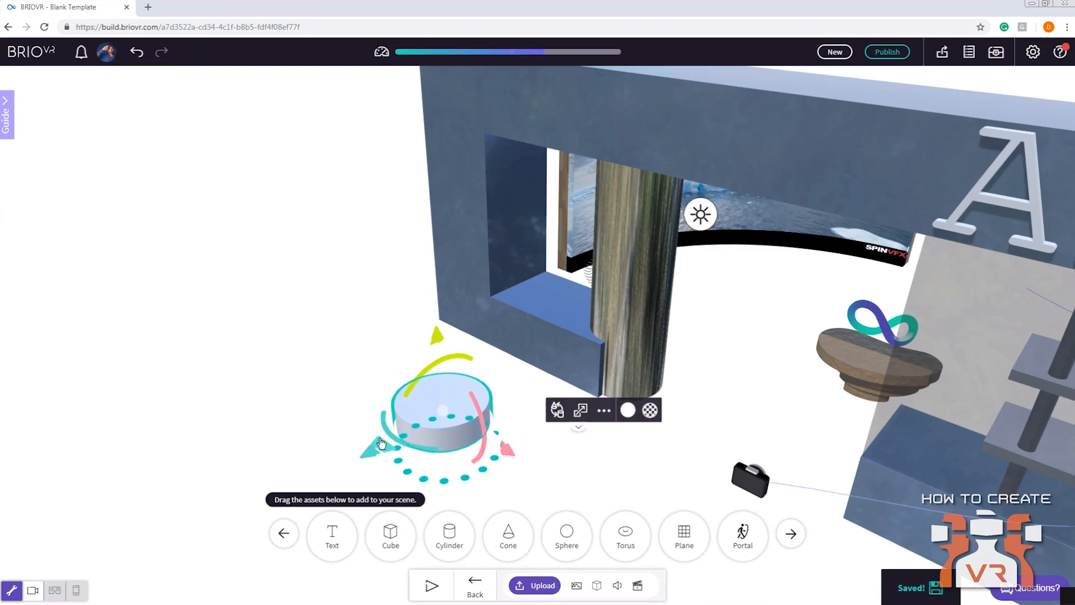
left_click_drag(476, 467, 520, 437)
Switch from the creation tools to the behaviour tools and add a Click trigger to the flattened cylinder
left_click(473, 586)
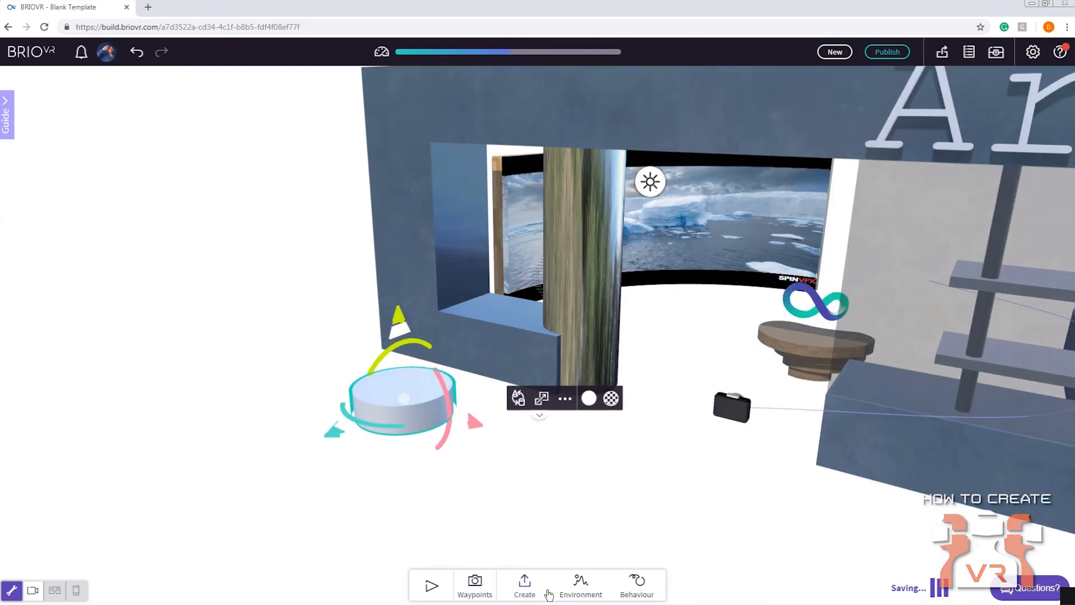
left_click(636, 584)
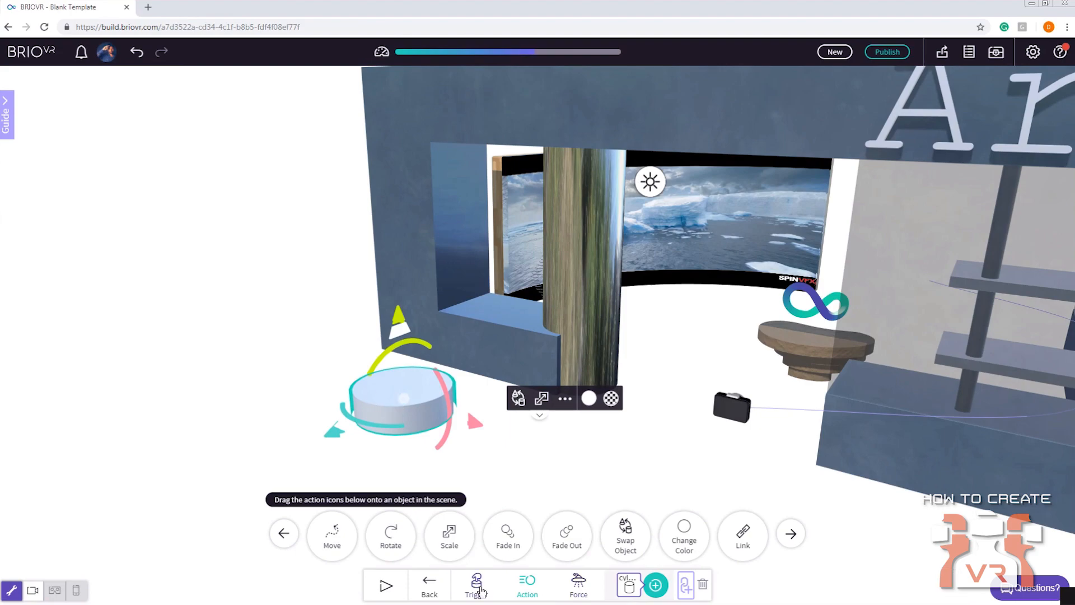
left_click(476, 584)
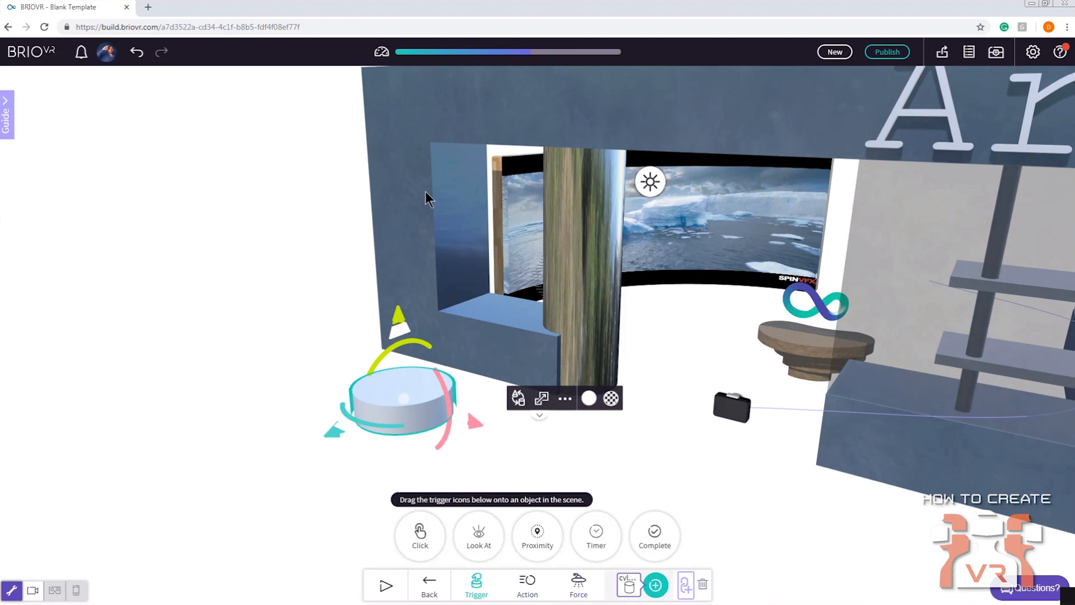
left_click_drag(428, 175, 342, 254)
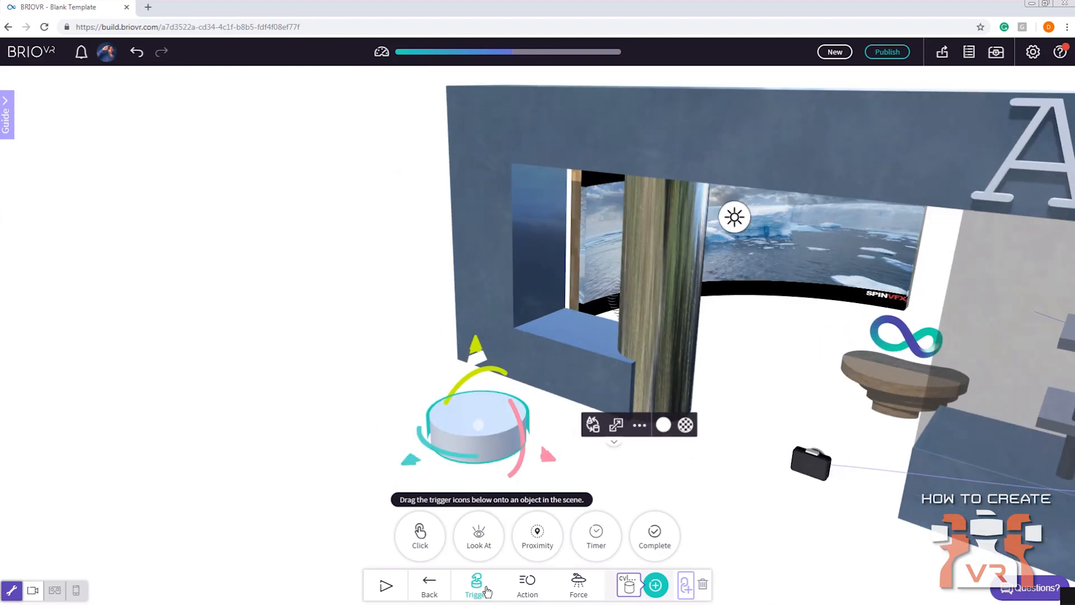
left_click_drag(420, 543, 457, 425)
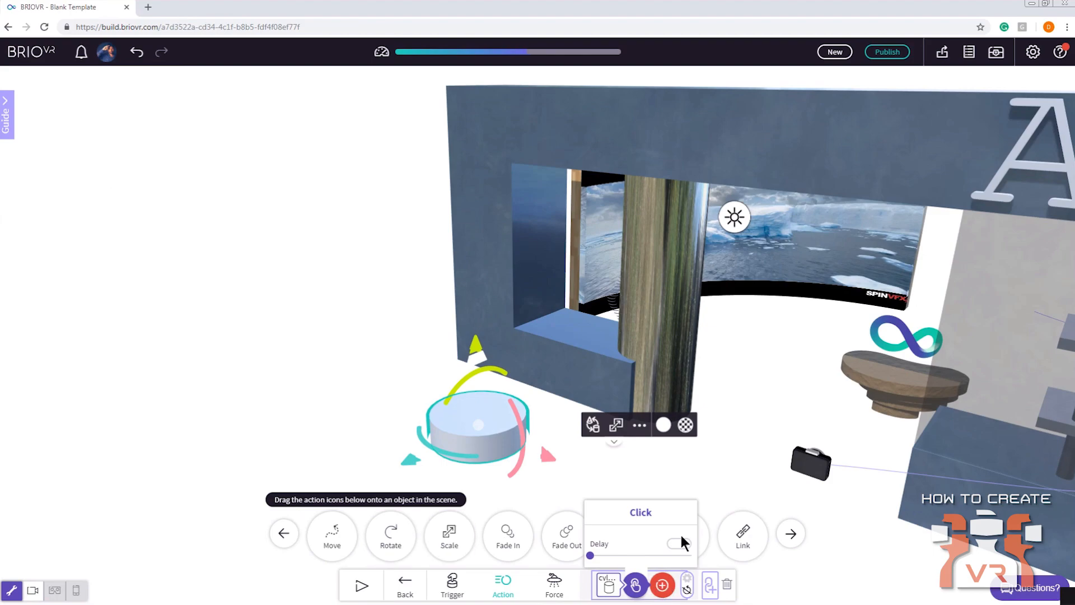
Add a Change Color action on the store's front wall to the cylinder's Click trigger, and choose an orange colour
left_click(790, 533)
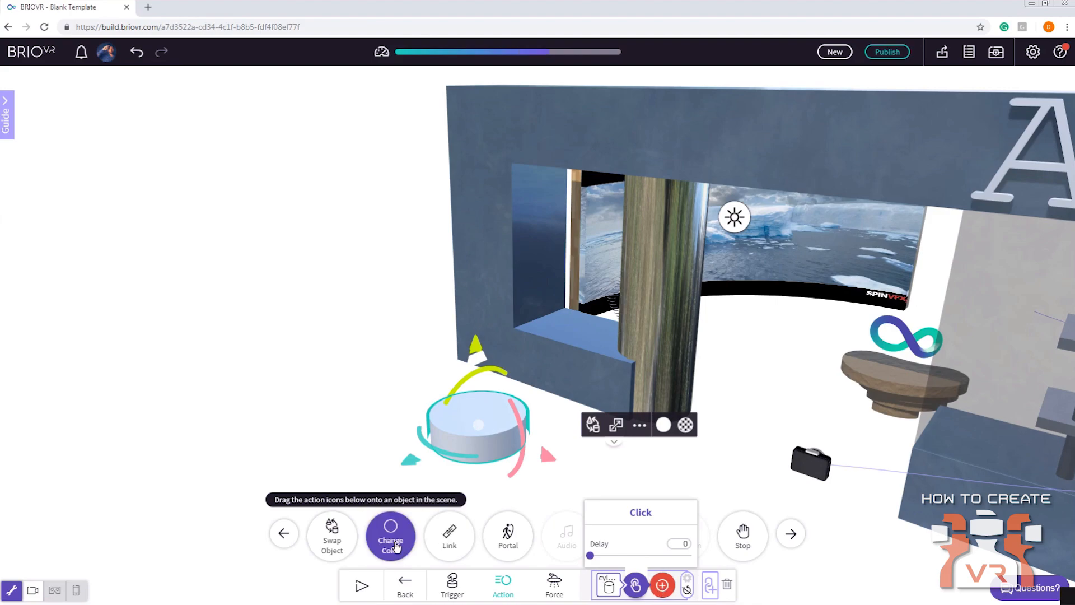
left_click_drag(393, 543, 476, 244)
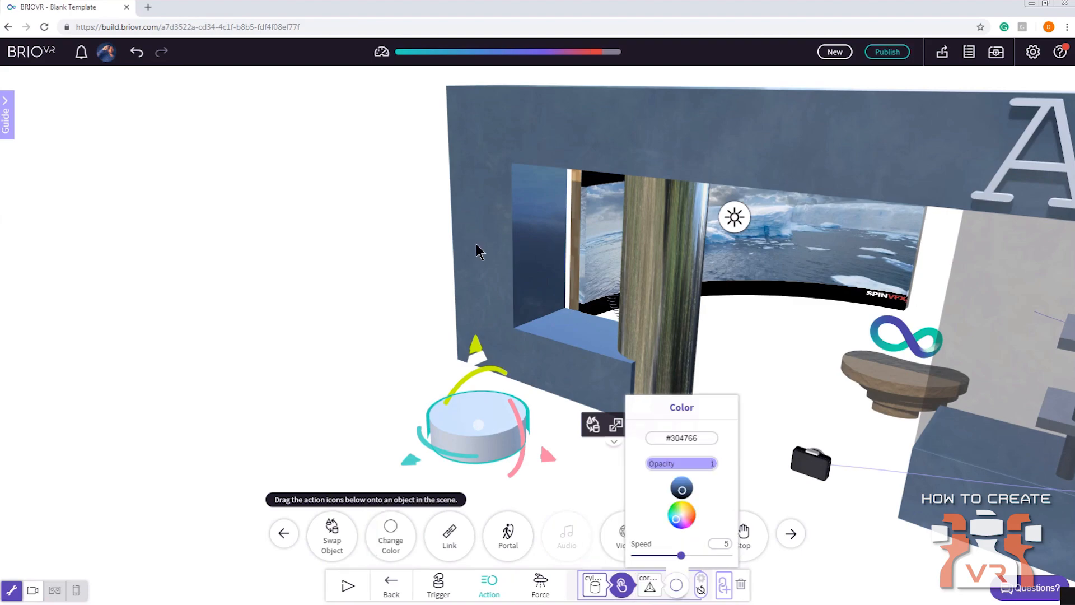
mouse_move(675, 517)
left_mouse_down()
mouse_move(692, 511)
mouse_move(682, 482)
left_mouse_up()
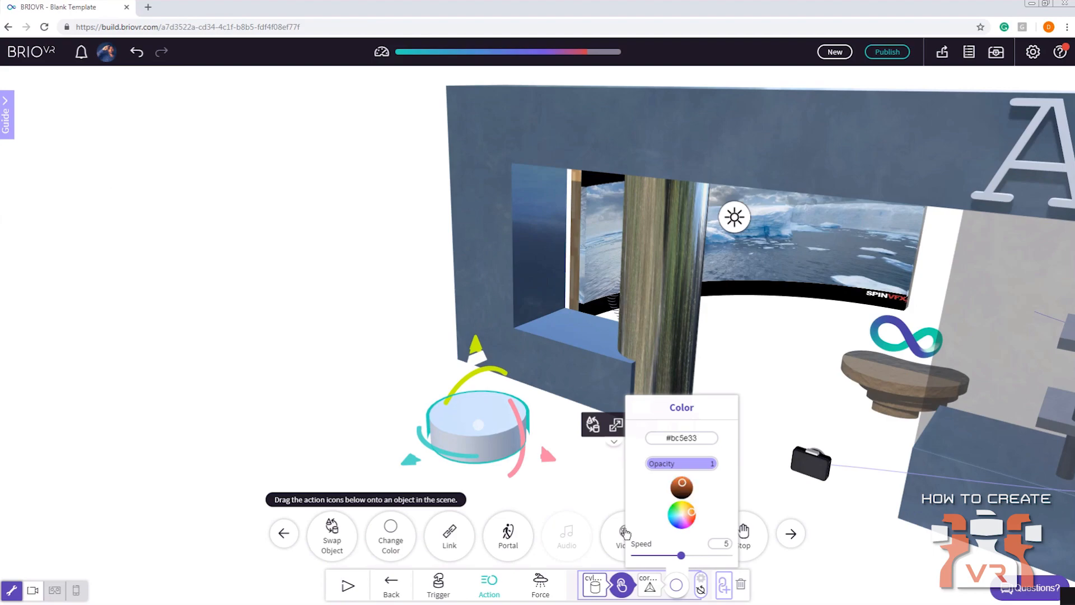
left_click(391, 586)
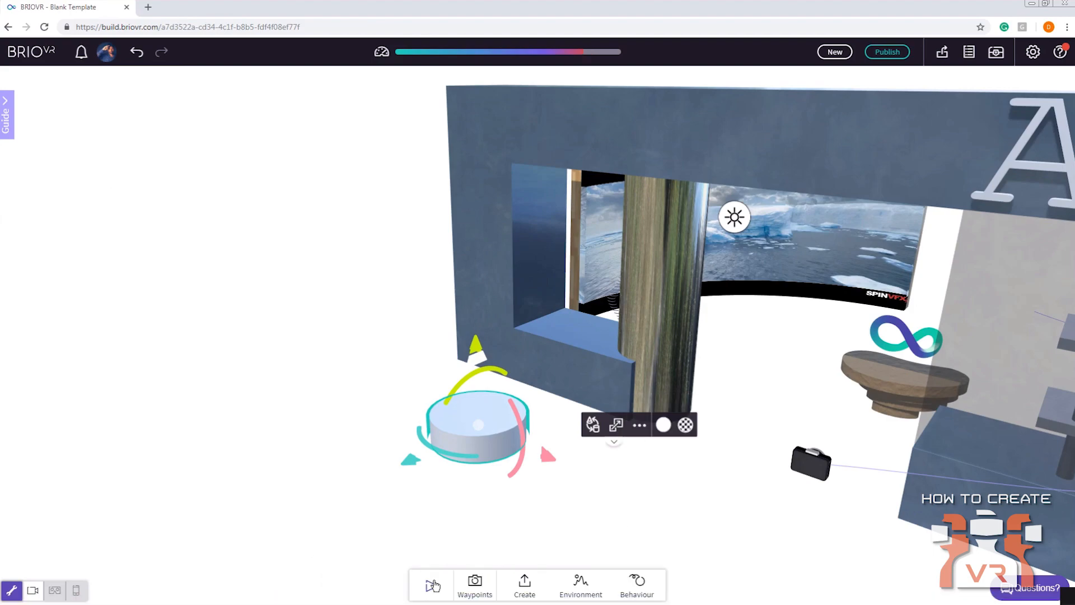
Play the scene, trigger the wall's colour change by activating the cylinder, view the store from several angles, and stop playback
left_click(431, 585)
left_click_drag(556, 464, 535, 436)
left_click(473, 386)
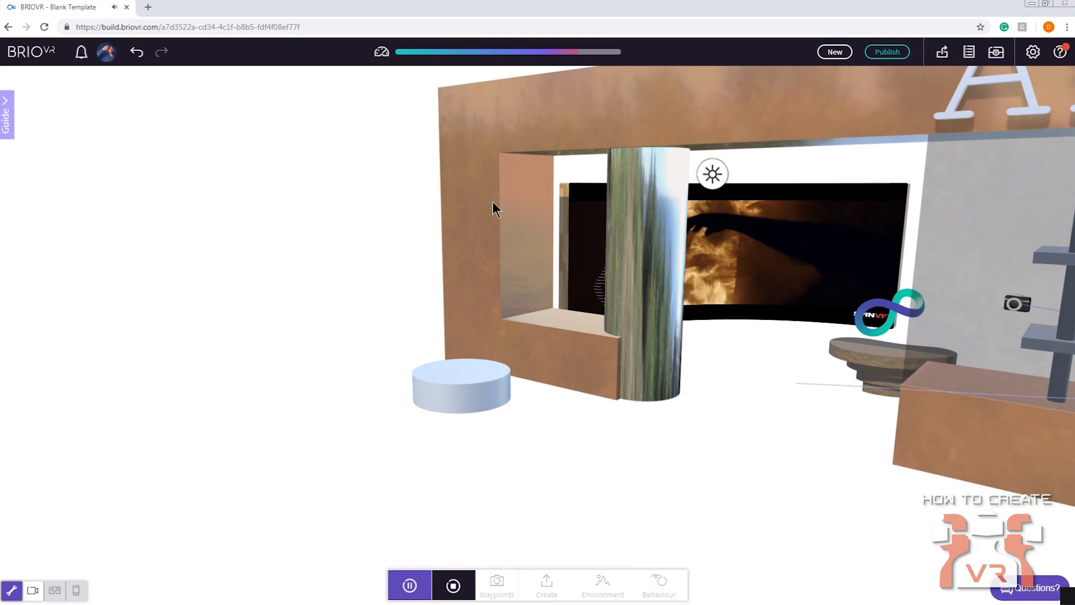
right_click_drag(315, 265, 264, 305)
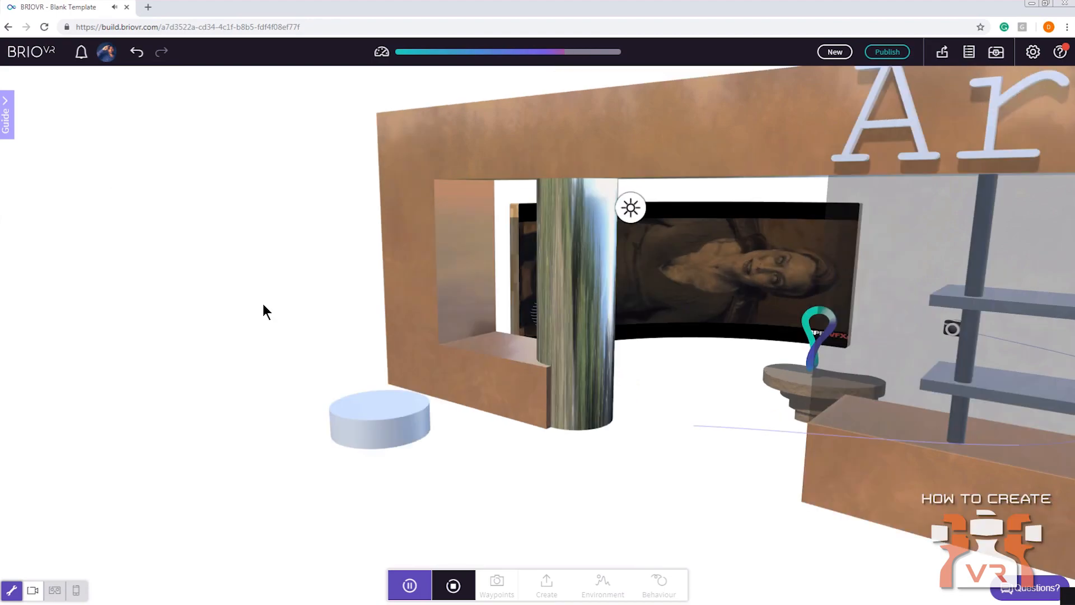
left_click_drag(263, 305, 403, 302)
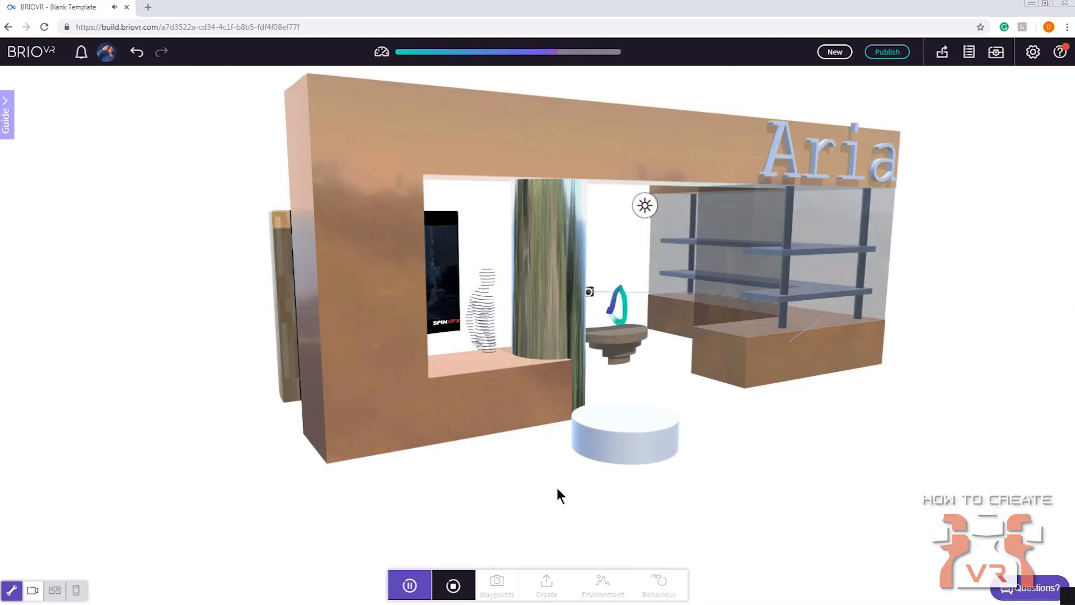
left_click(453, 585)
Reopen the cylinder's behaviour settings, review its Click trigger, and add a Proximity trigger to the cylinder
left_click_drag(707, 454, 593, 442)
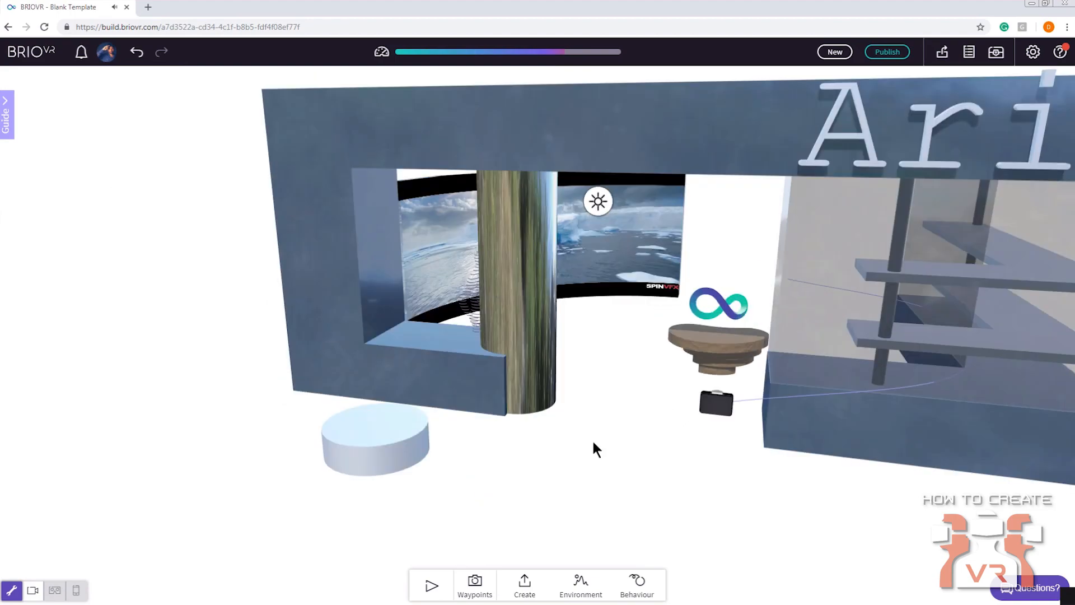
right_click_drag(593, 441, 563, 441)
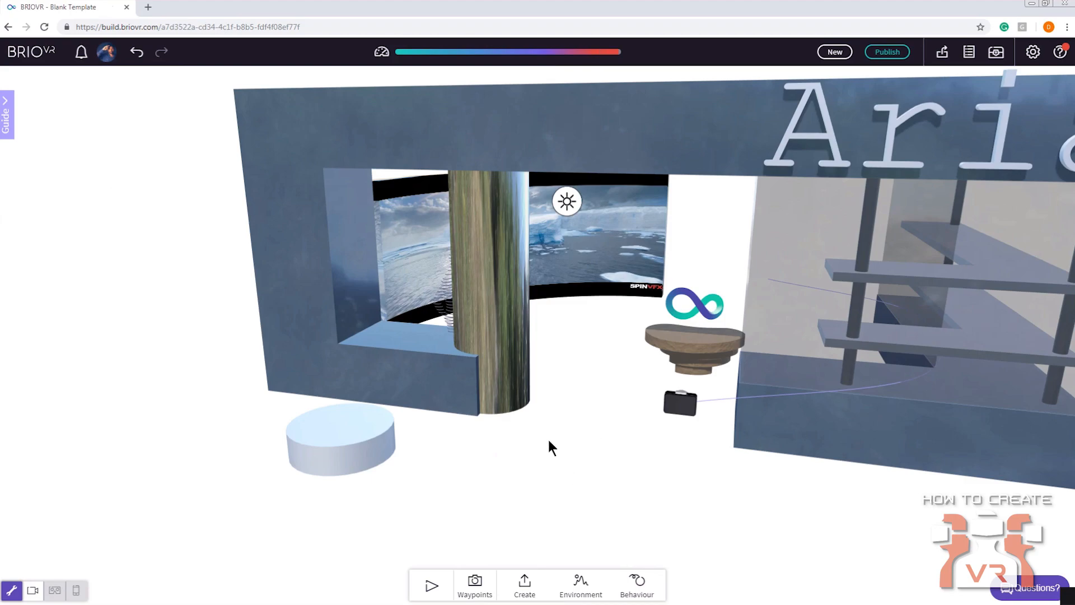
left_click(384, 434)
left_click(637, 585)
left_click(621, 585)
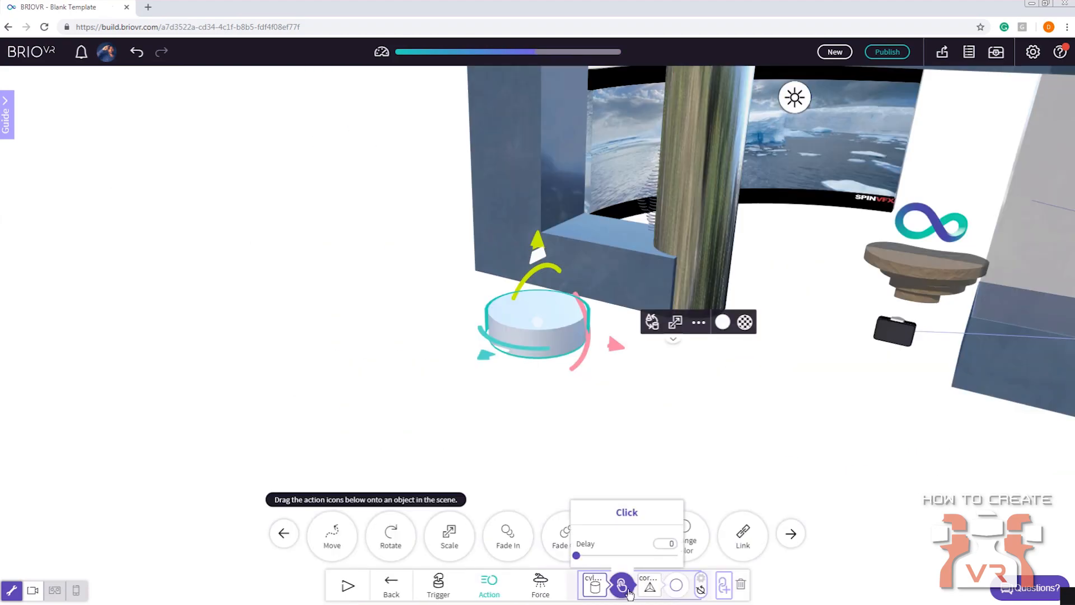
left_click_drag(562, 386, 539, 438)
scroll(539, 438, "up", 3)
left_click_drag(644, 450, 624, 421)
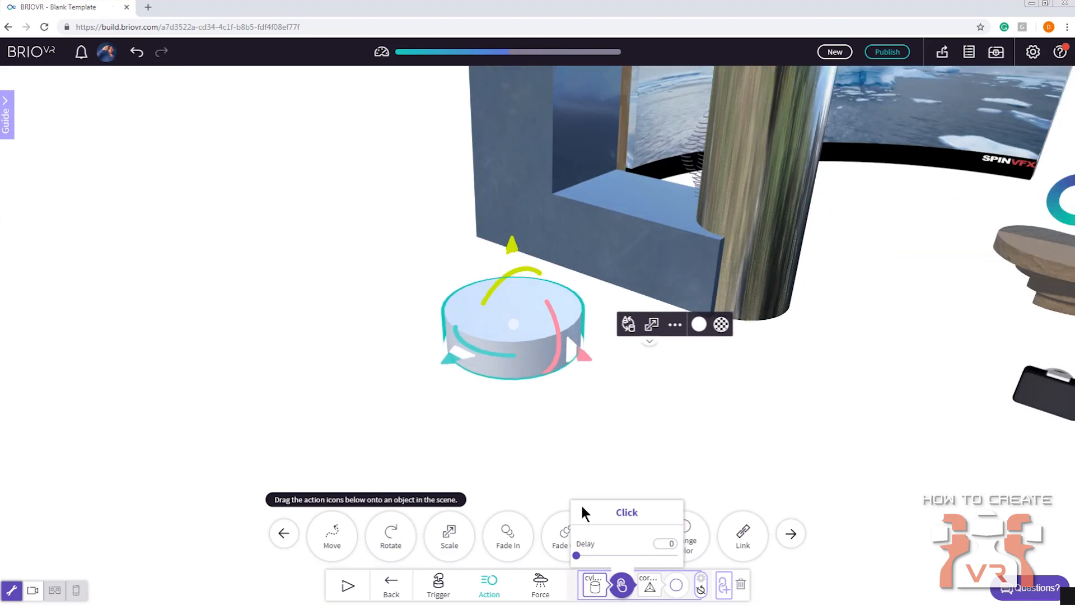
left_click(438, 588)
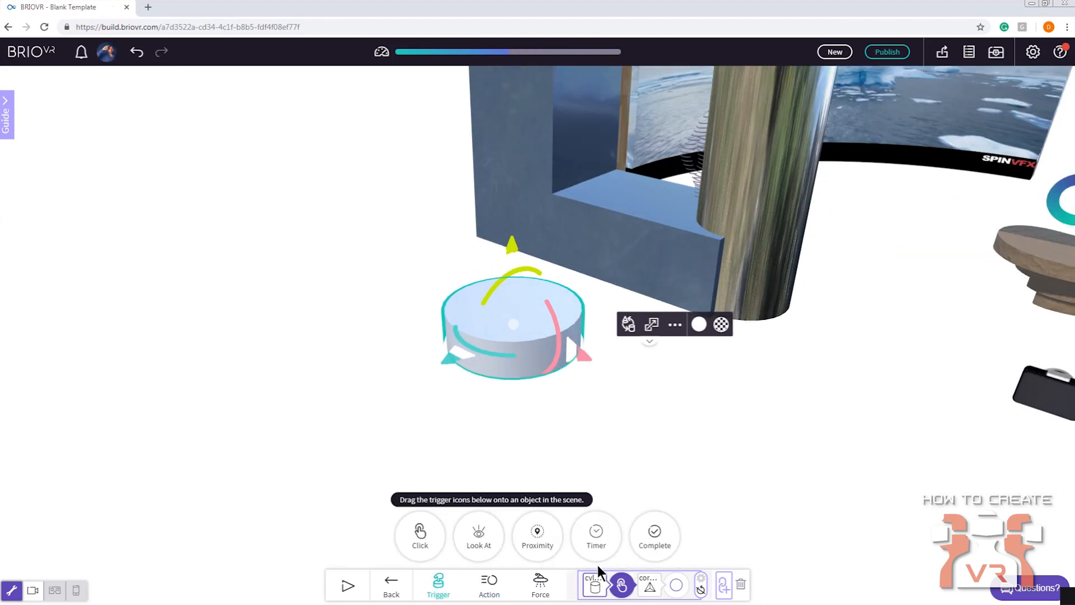
left_click_drag(546, 551, 725, 587)
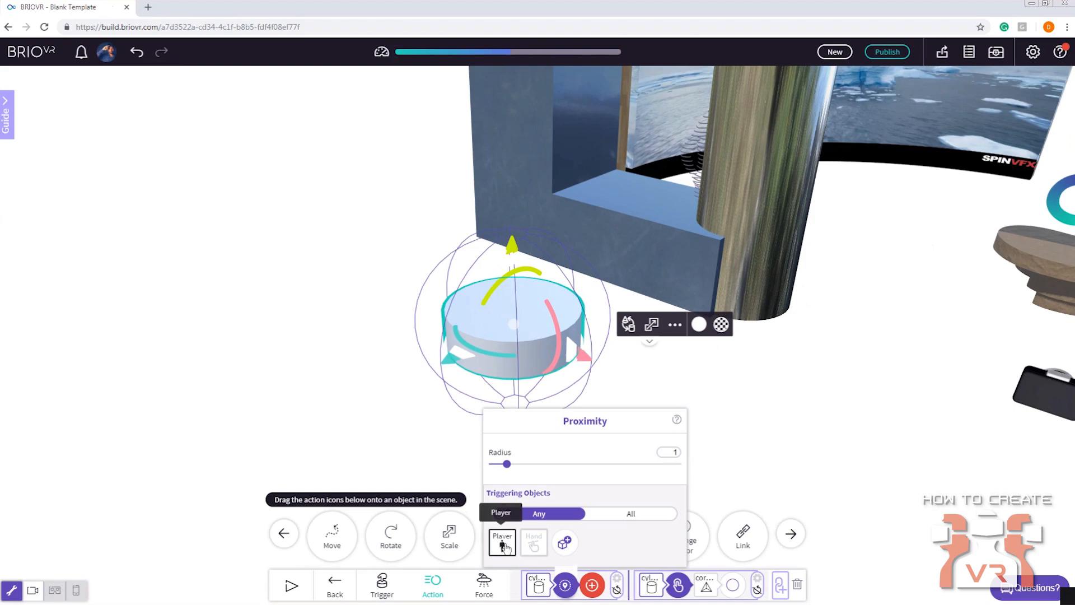
Set the Proximity trigger's radius to 1.5 and choose Hand as its triggering object instead of Player
key("d")
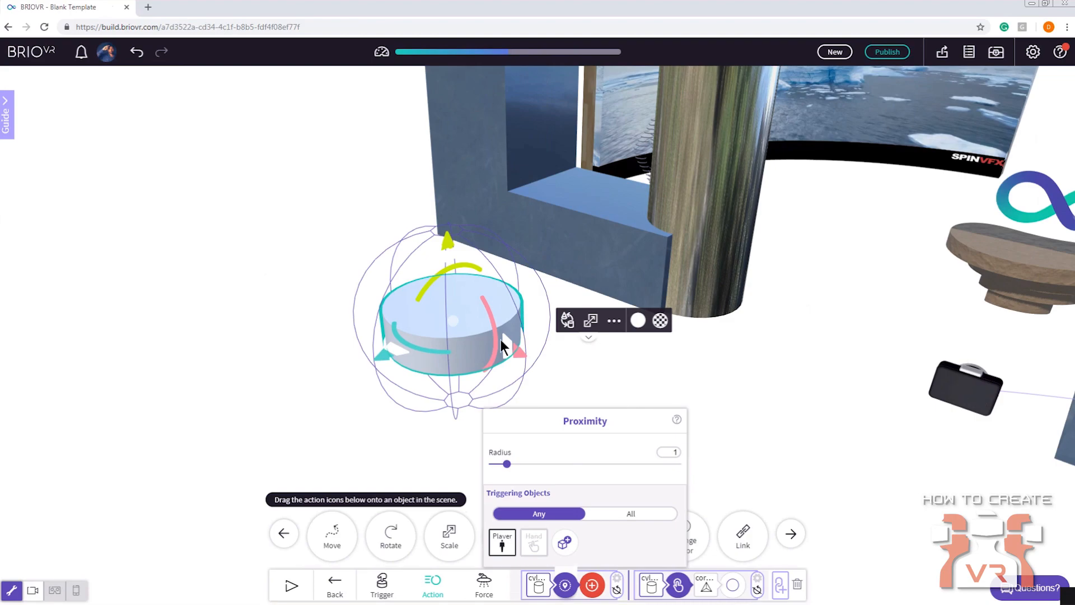
left_click_drag(513, 467, 517, 464)
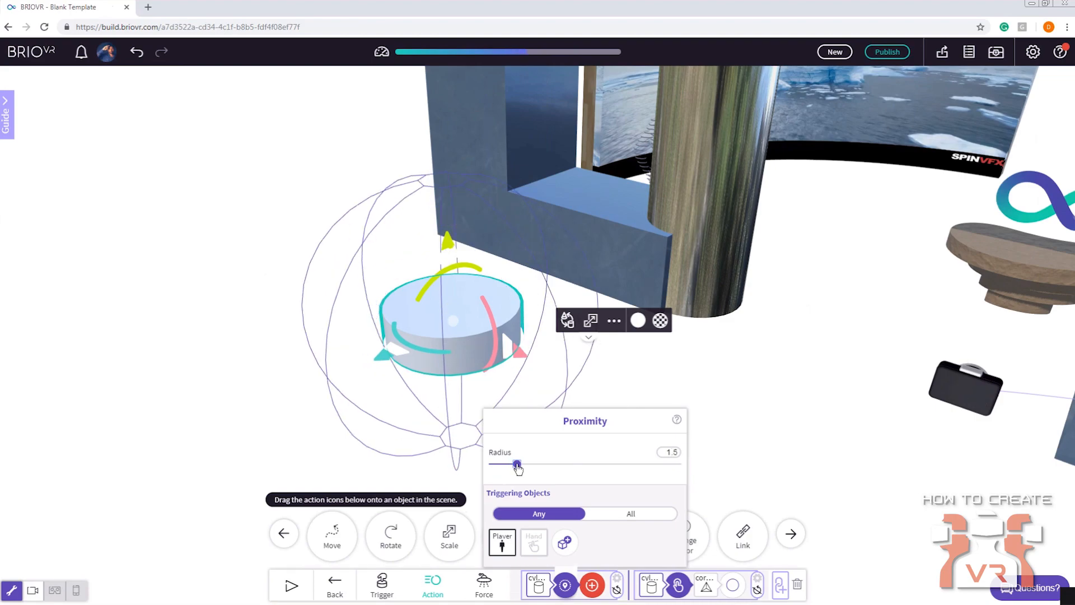
left_click(534, 543)
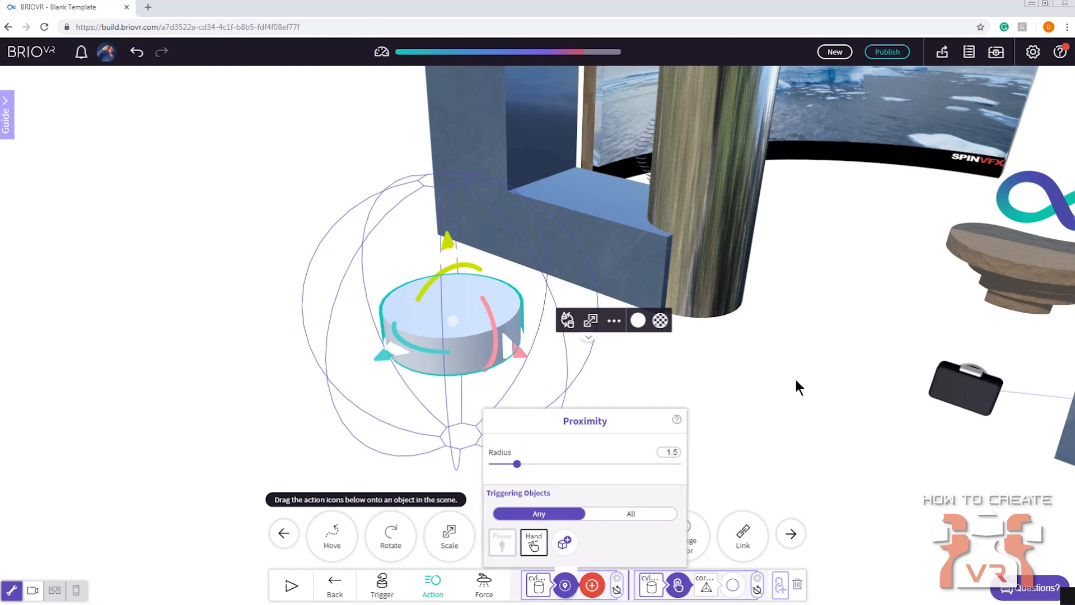
Close the cylinder's behaviour settings and view the whole storefront from the front
scroll(775, 388, "down", 2)
left_click(775, 388)
left_click_drag(698, 399, 713, 370)
scroll(713, 370, "down", 3)
right_click_drag(713, 370, 696, 406)
left_click_drag(695, 406, 614, 382)
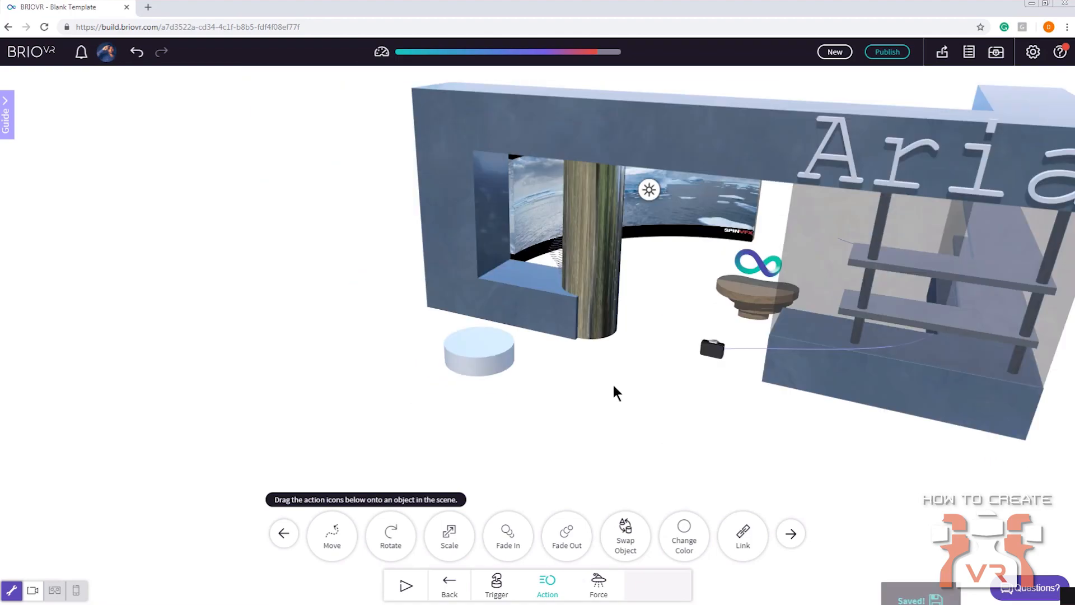
right_click_drag(615, 384, 583, 404)
scroll(582, 410, "down", 2)
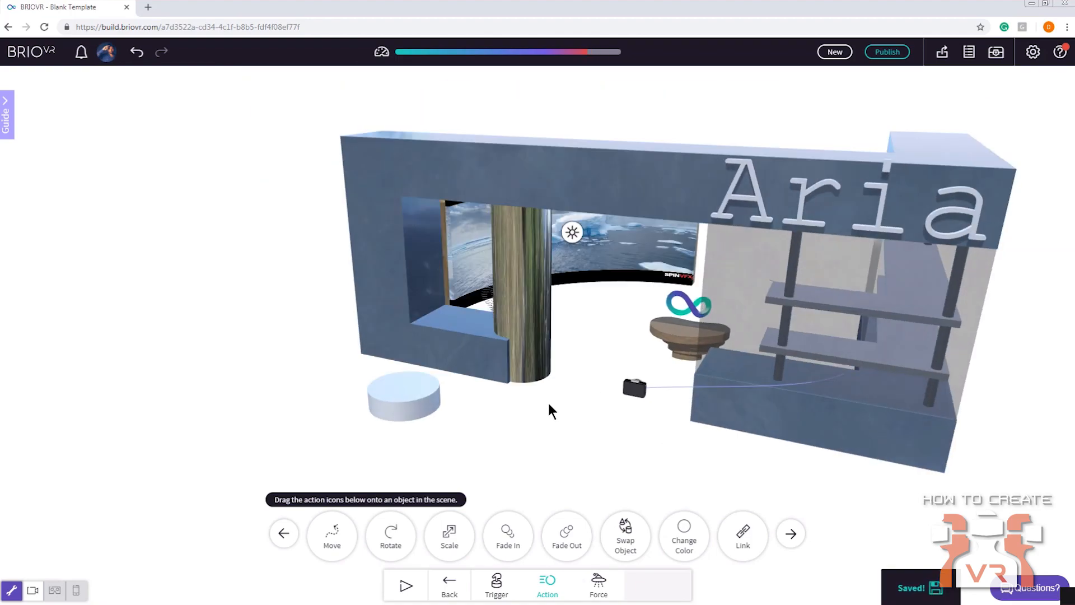
scroll(546, 410, "down", 1)
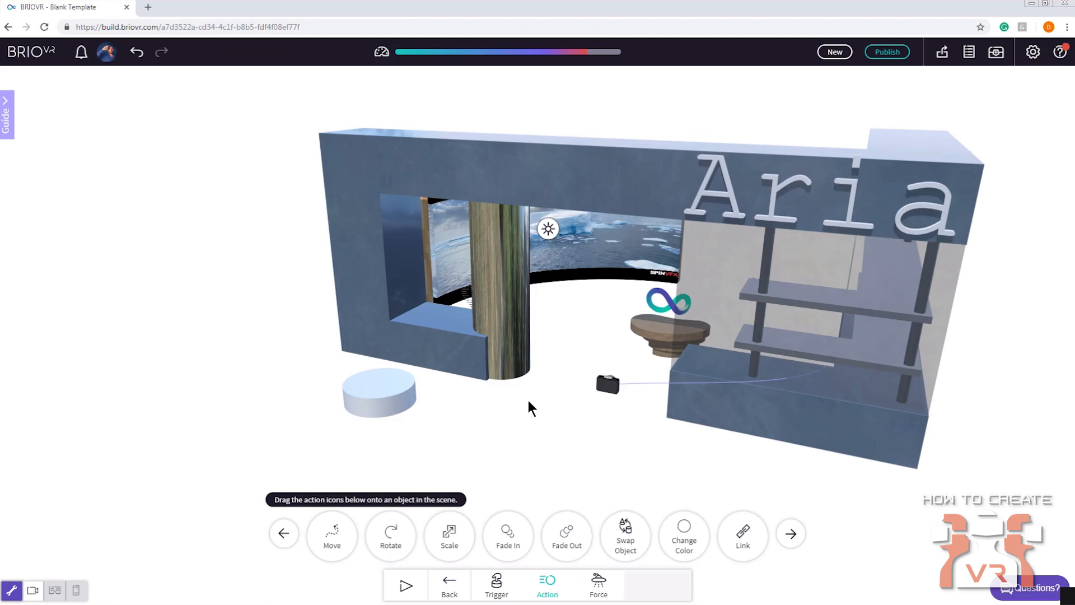
left_click(447, 590)
left_click(642, 589)
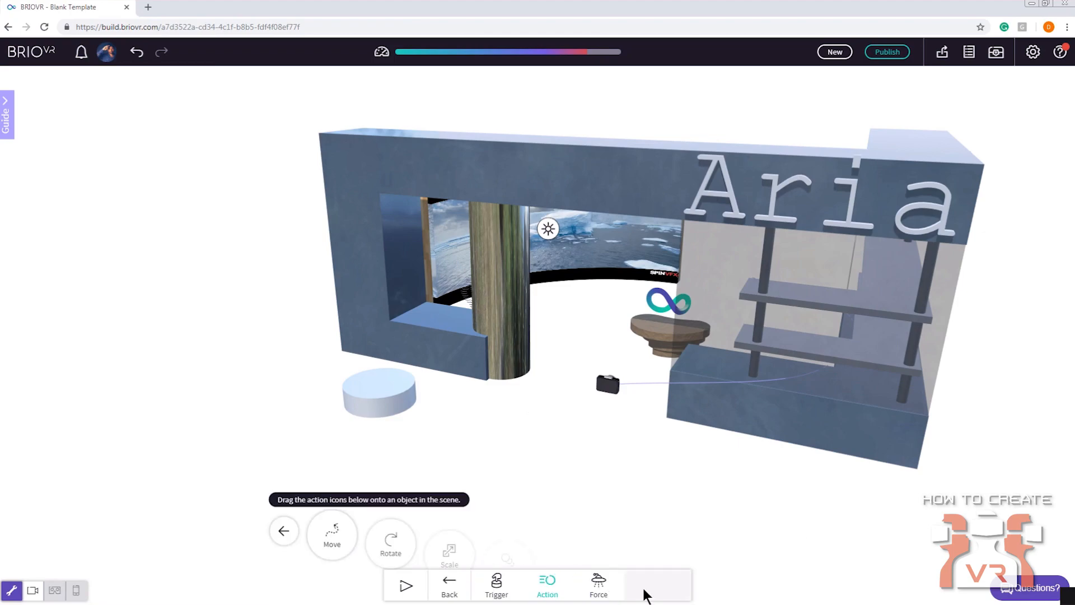
left_click(495, 592)
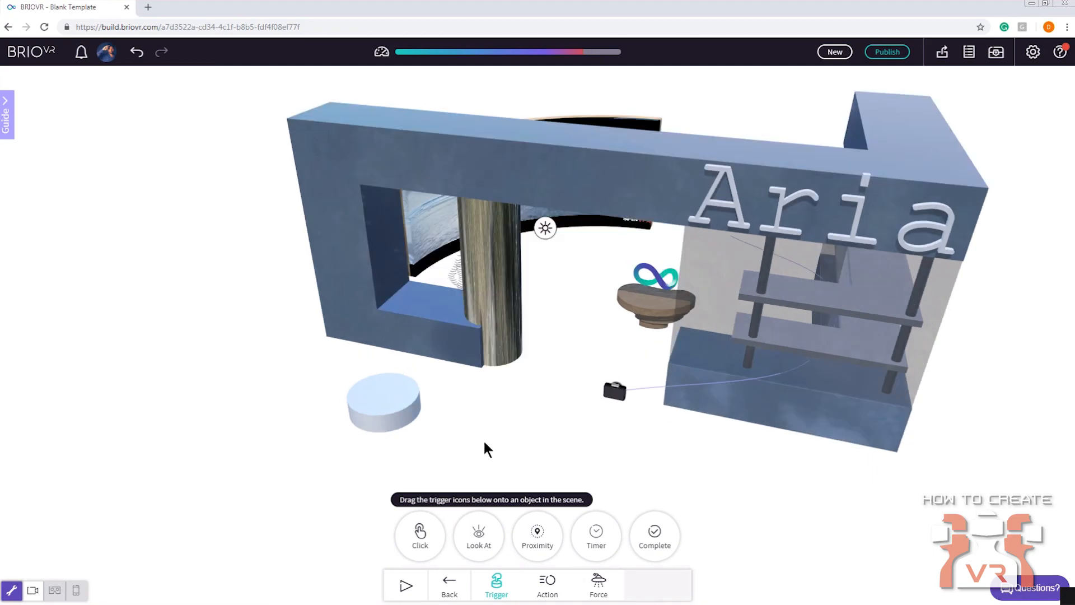
left_click(450, 585)
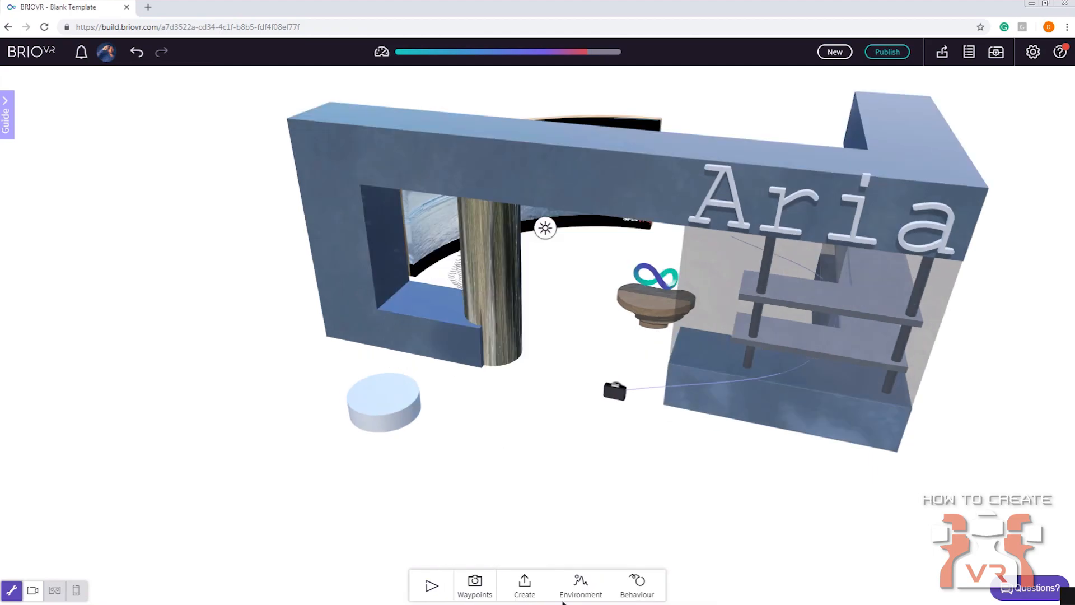
left_click_drag(562, 497, 567, 449)
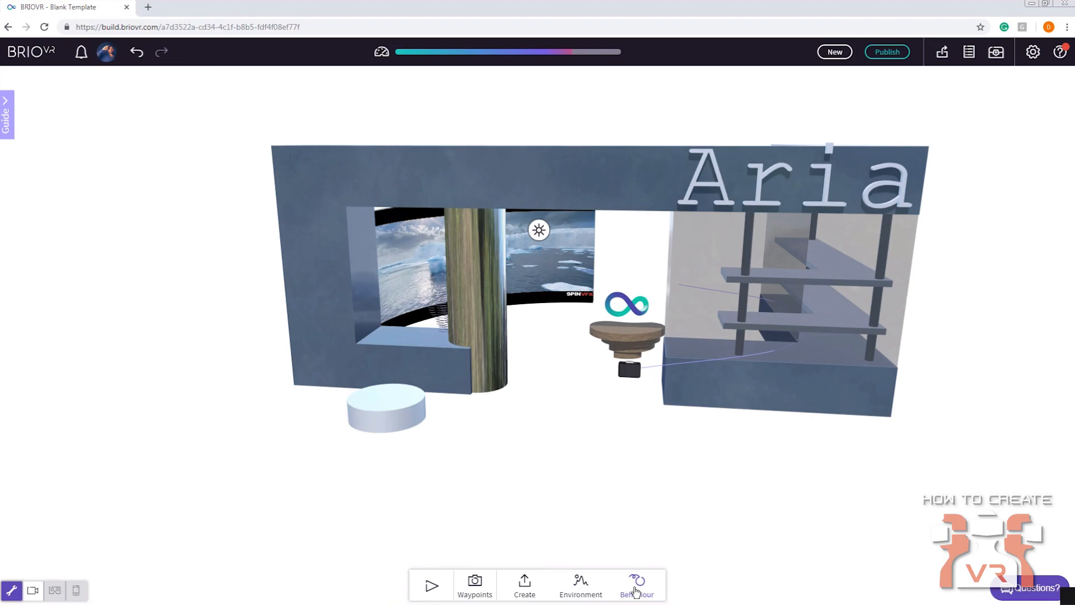
left_click(636, 588)
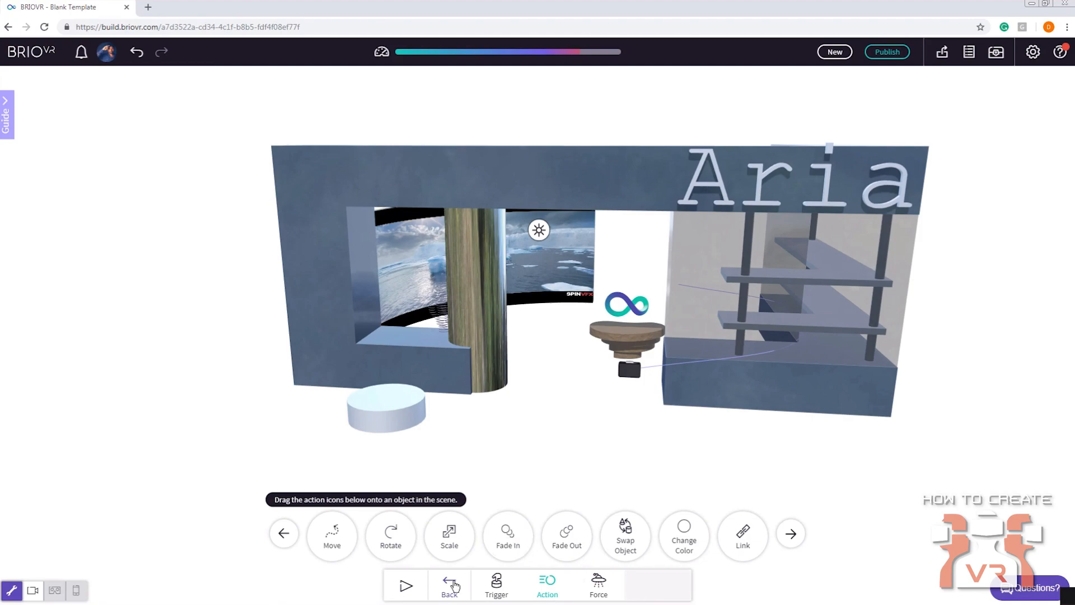
left_click(450, 584)
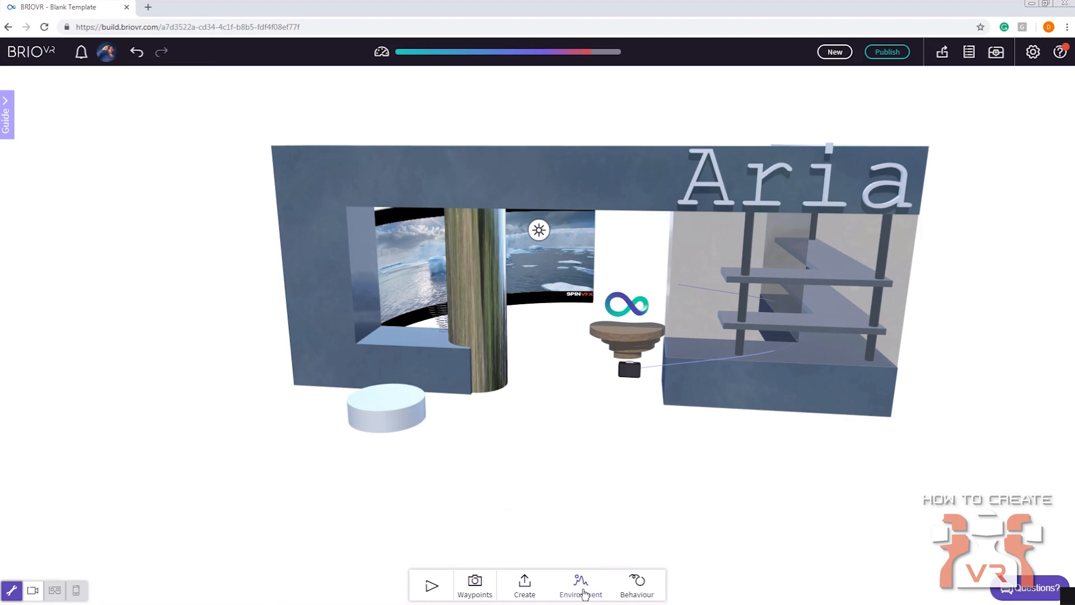
left_click(584, 593)
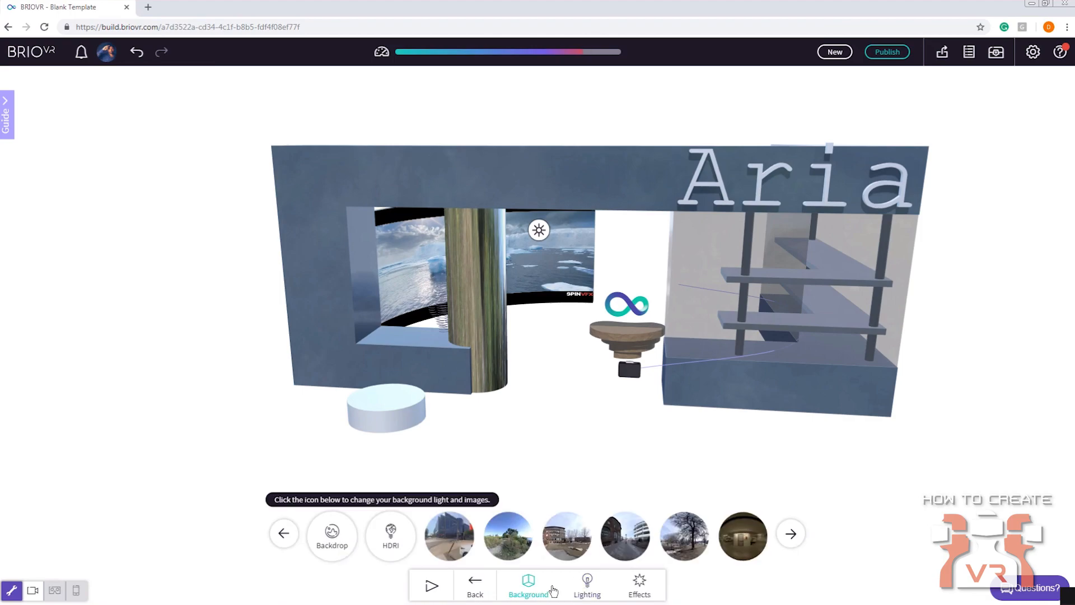
left_click(490, 594)
Add a mirror to the scene as a floor beneath the store and scale it up
left_click(524, 588)
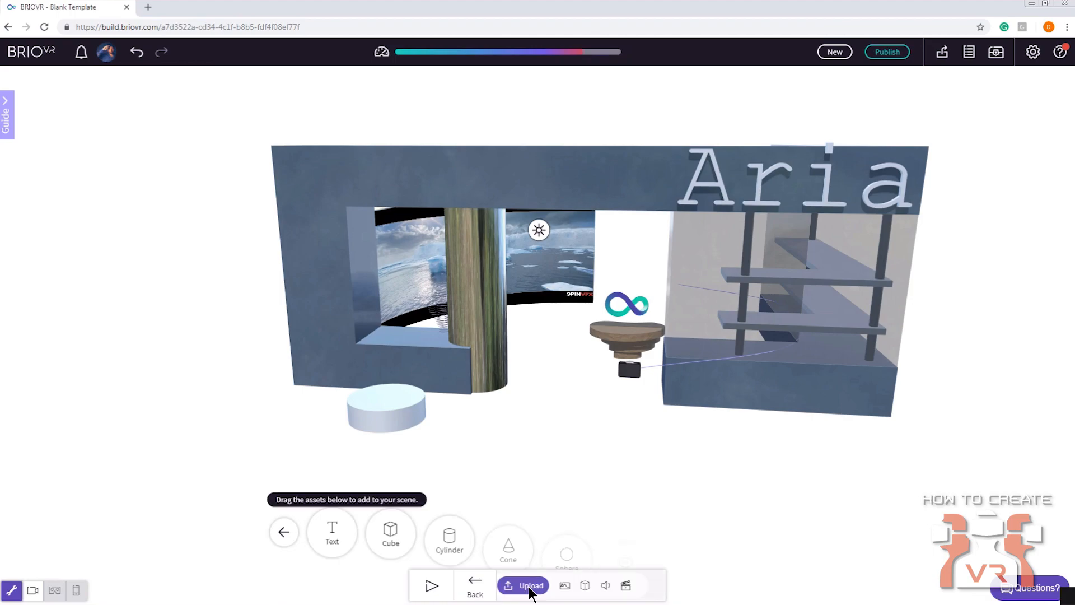
left_click(789, 535)
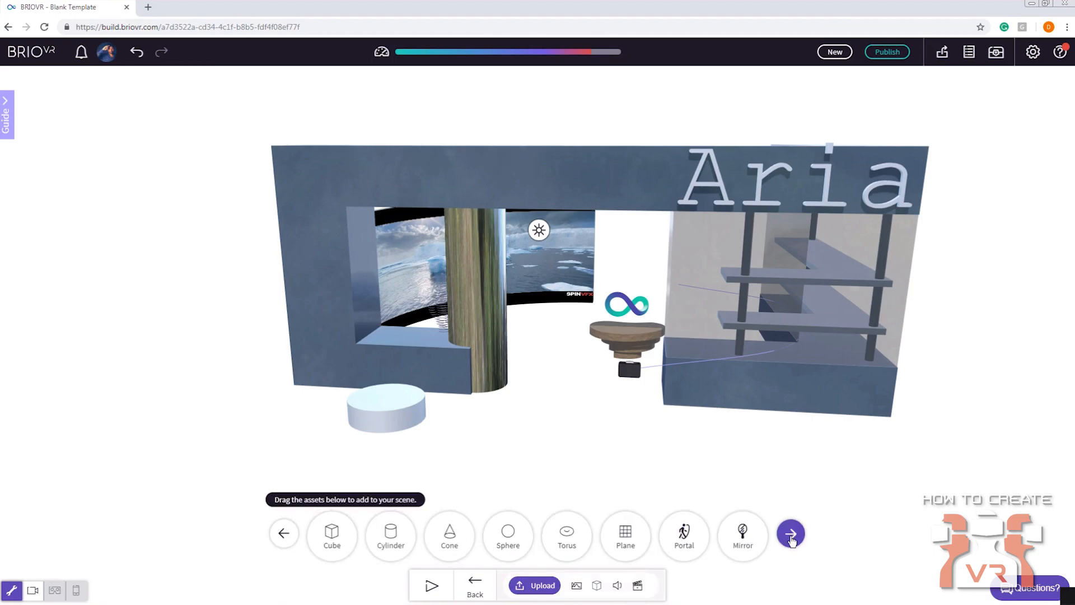
left_click(790, 534)
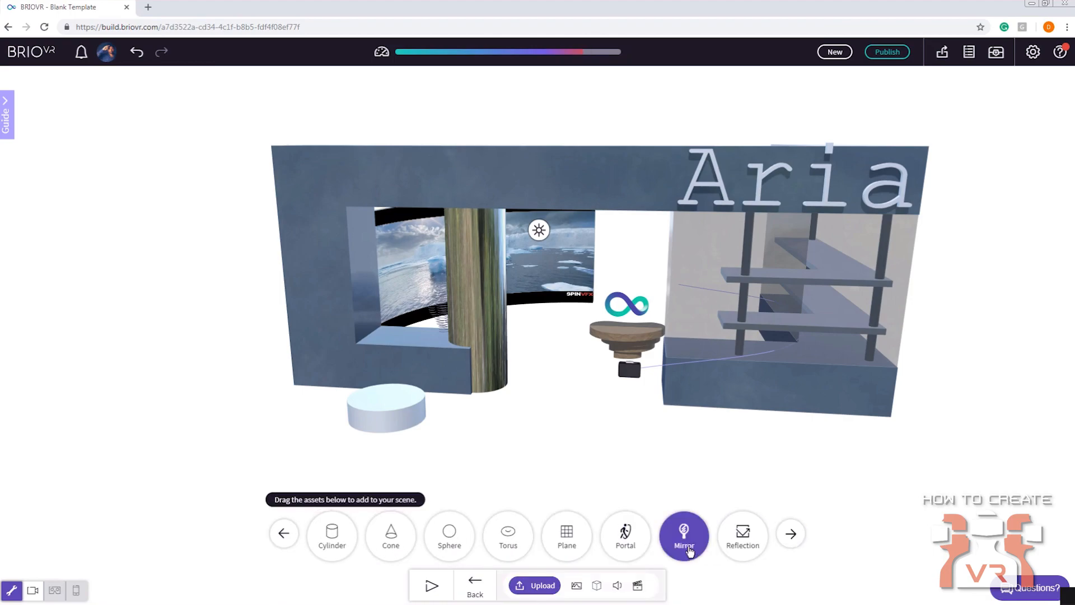
left_click_drag(689, 551, 642, 473)
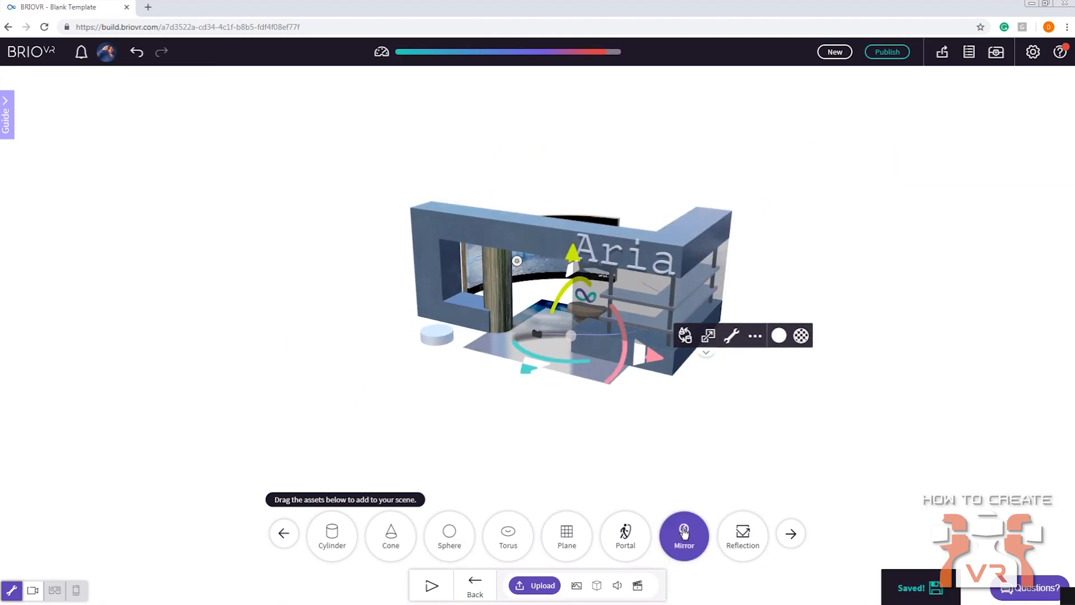
left_click(707, 336)
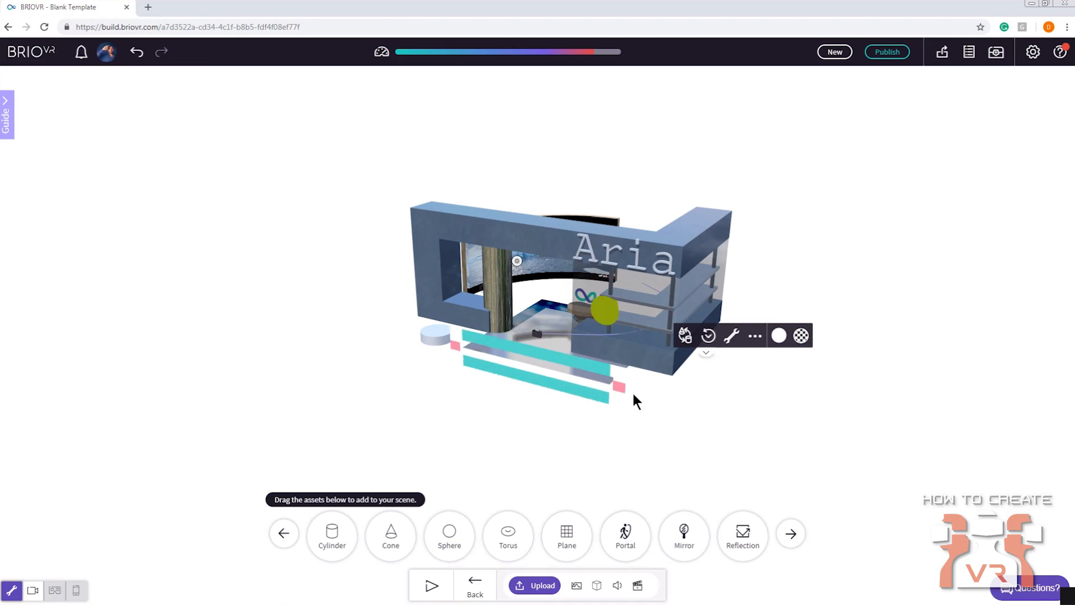
left_click_drag(620, 391, 711, 503)
Set the environment's backdrop colour to light grey, #c1c1c1
left_click(475, 585)
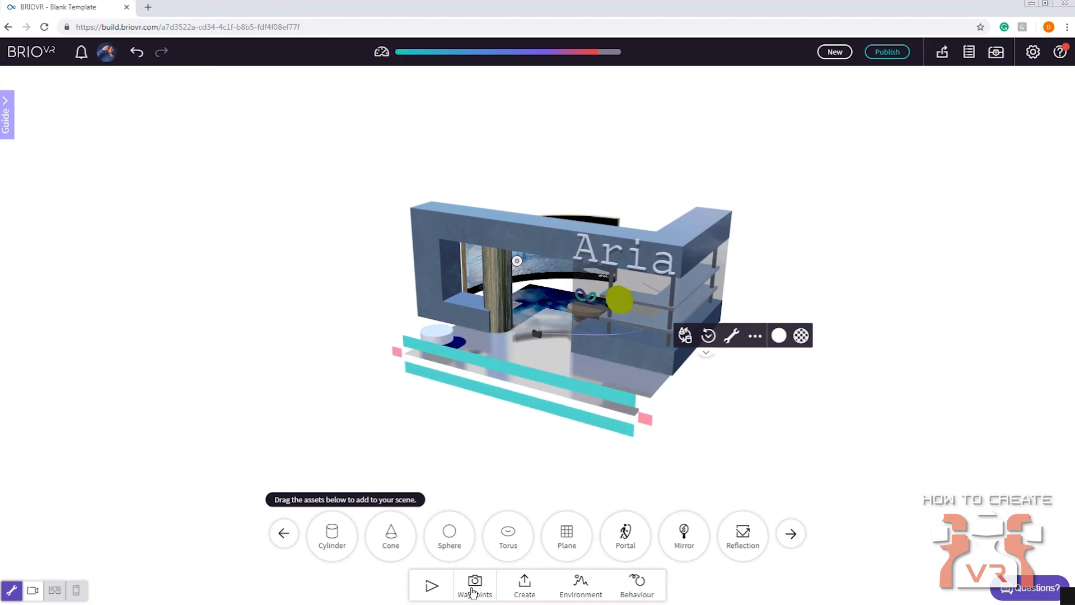
left_click(578, 584)
left_click(332, 535)
left_click(332, 415)
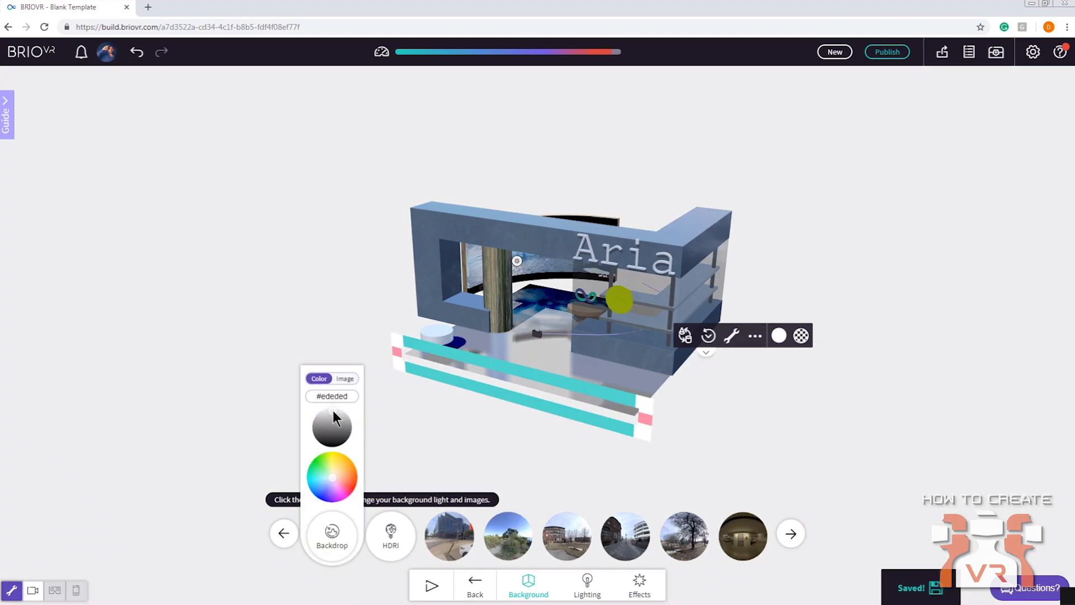
left_click_drag(333, 413, 334, 417)
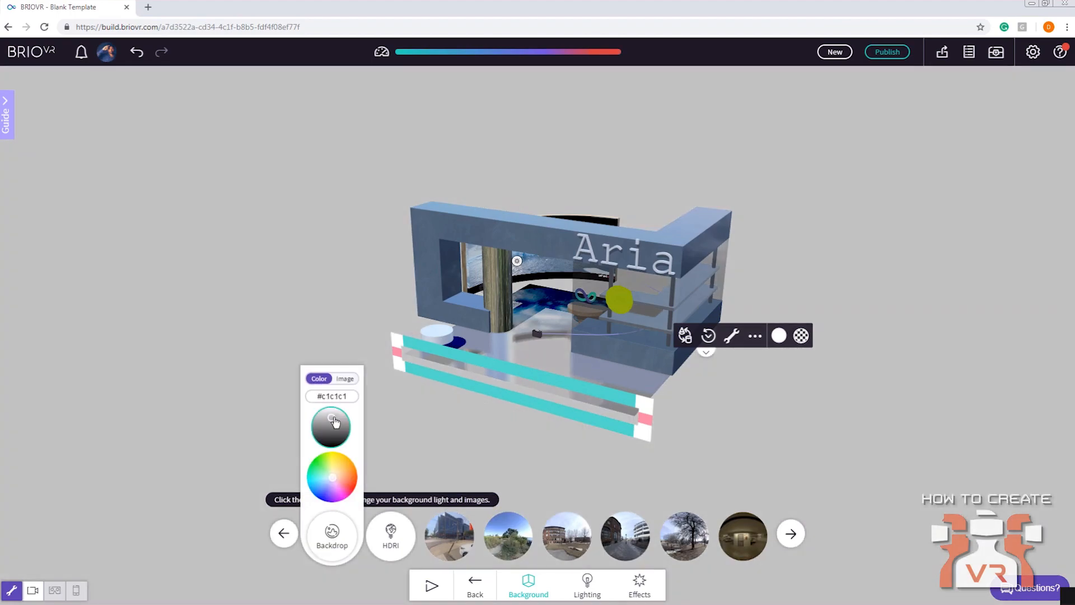
left_click(247, 268)
Enlarge the mirror floor so it extends well beyond the store on all sides
left_click_drag(247, 269, 398, 350)
left_click(609, 361)
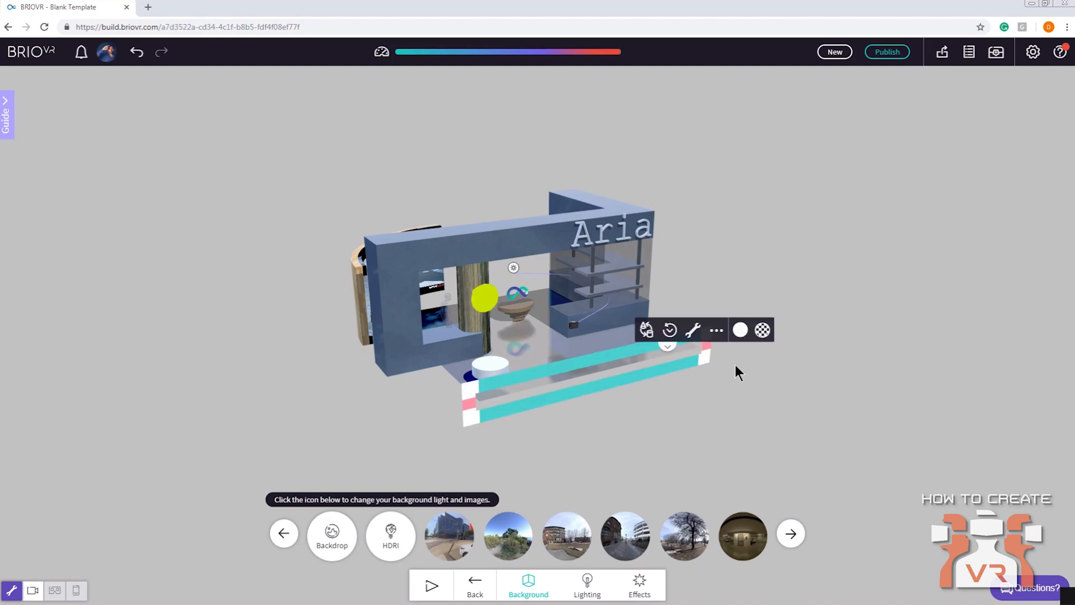
scroll(907, 294, "up", 3)
left_click_drag(907, 294, 714, 298)
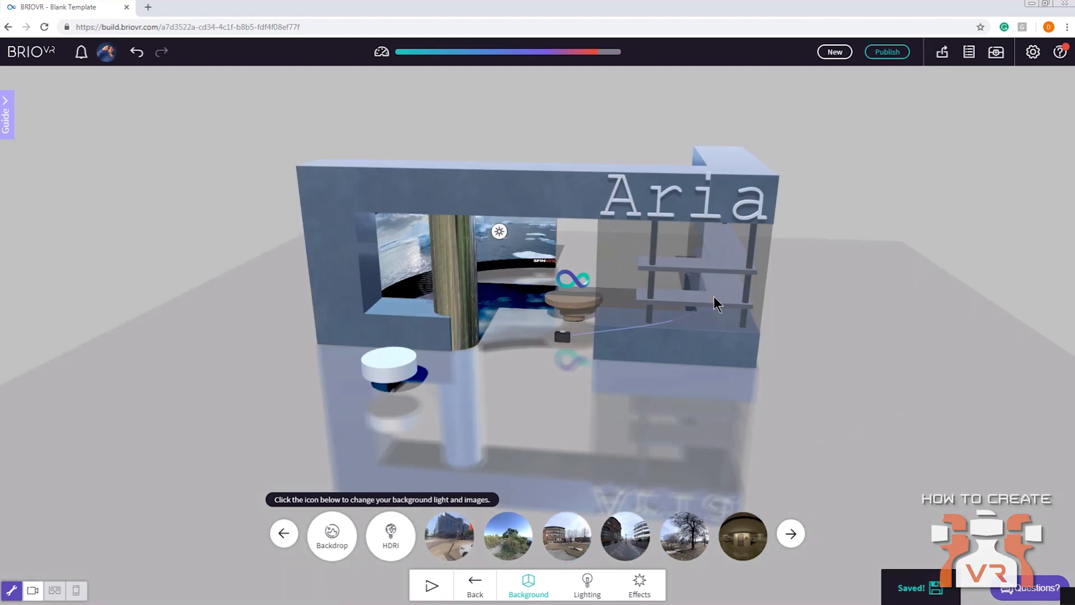
left_click_drag(518, 355, 557, 412)
Set the mirror floor's roughness to 0.31 and raise its index of refraction above 1.6
left_click(557, 414)
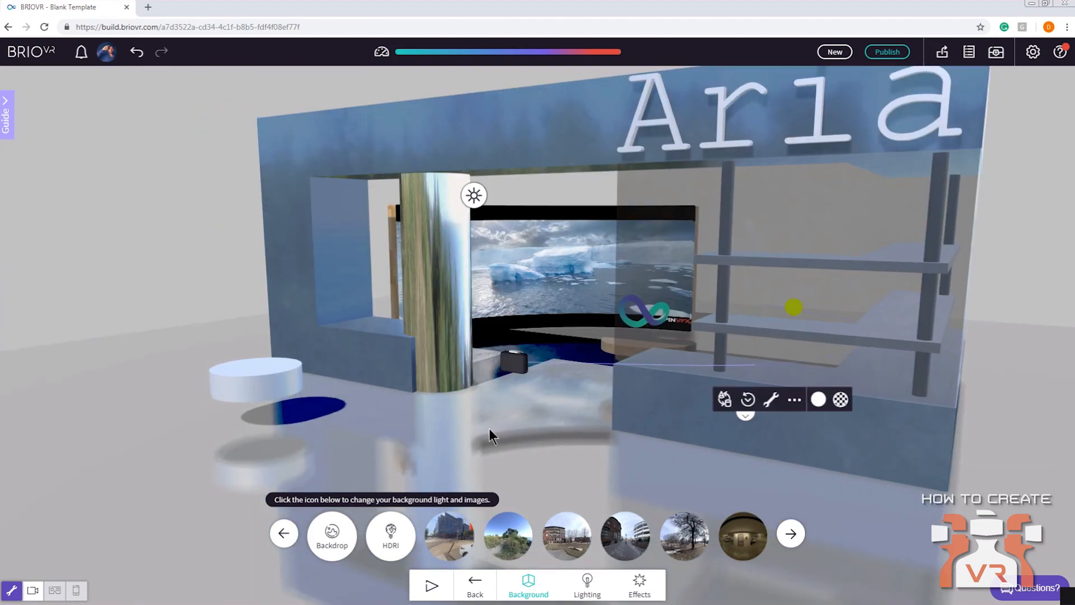
left_click(773, 401)
left_click_drag(778, 440, 789, 440)
left_click(777, 457)
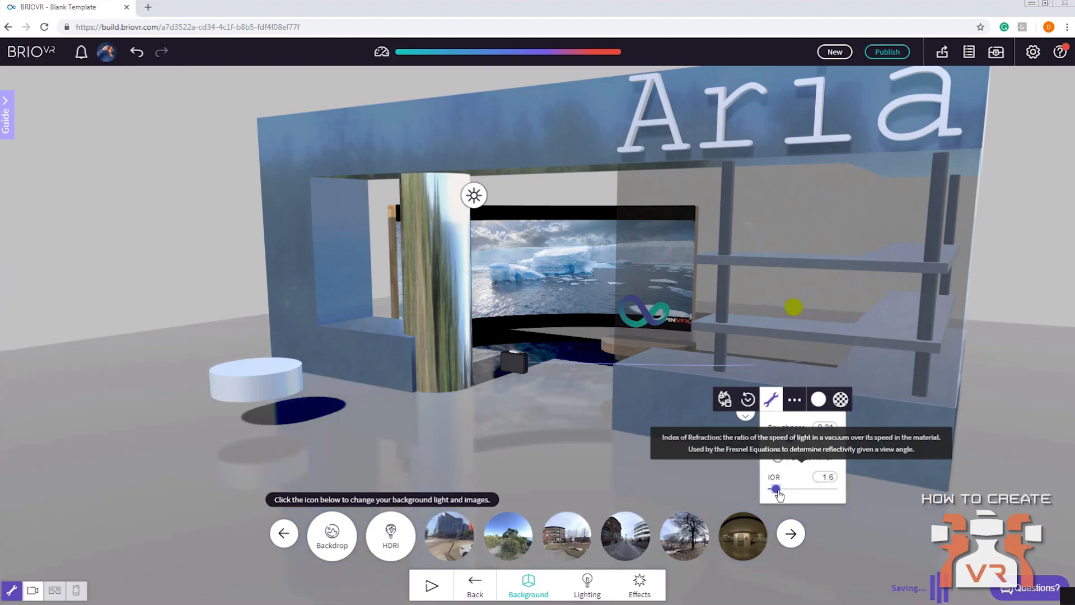
left_click_drag(775, 489, 800, 490)
Change the mirror floor's colour to dark grey, #545454
left_click(817, 400)
mouse_move(766, 270)
left_mouse_down()
mouse_move(763, 290)
mouse_move(763, 277)
left_mouse_up()
mouse_move(520, 421)
left_mouse_down()
mouse_move(521, 441)
mouse_move(616, 439)
mouse_move(539, 429)
left_mouse_up()
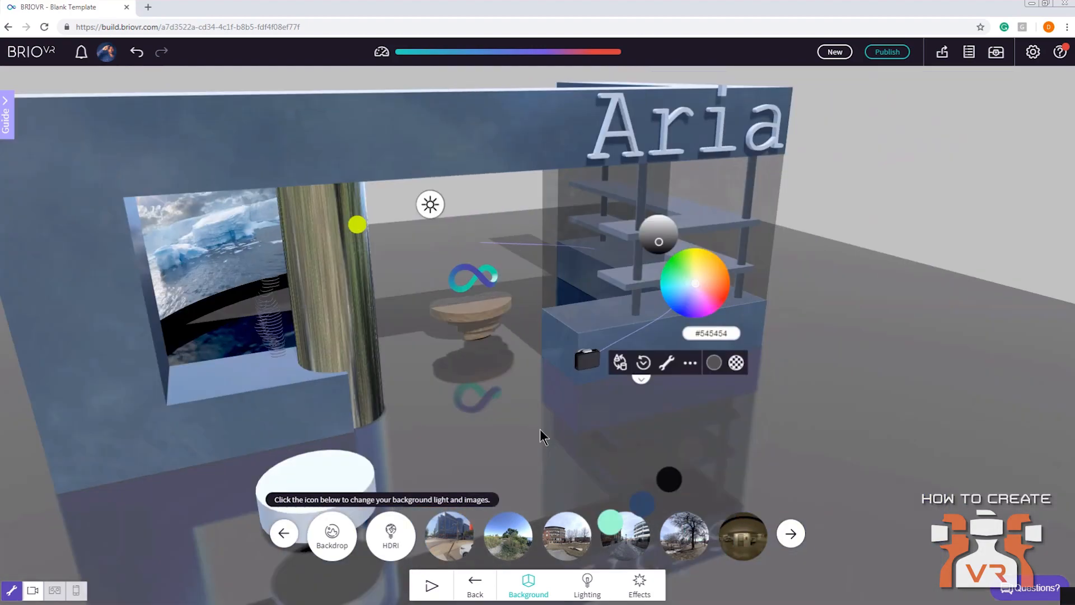
Apply the Medieval Bricks material to the mirror floor and set the material's roughness to 0.71
left_click(738, 374)
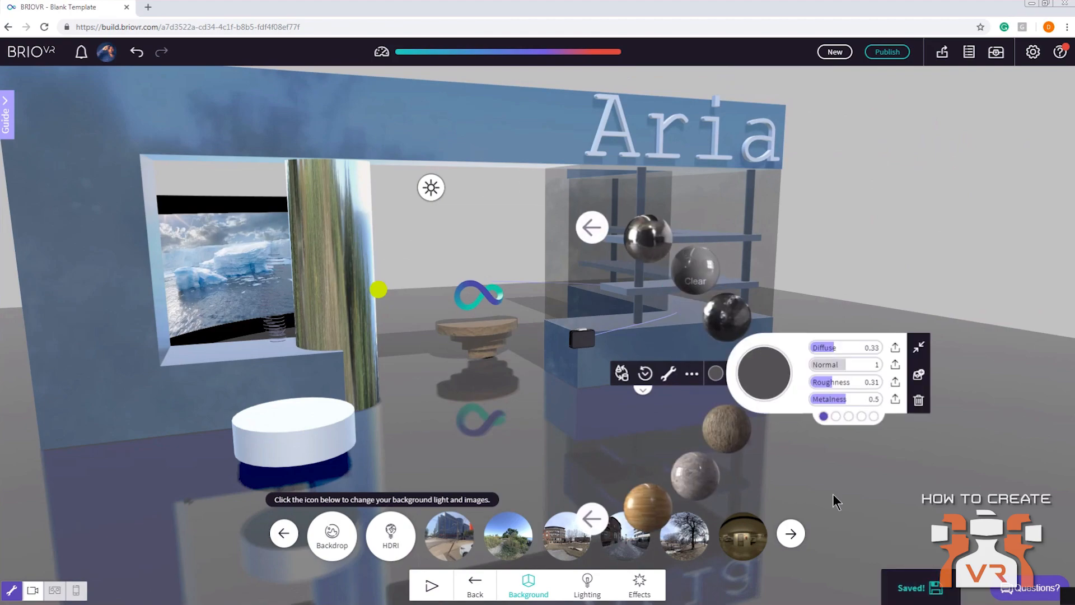
left_click_drag(832, 494, 848, 439)
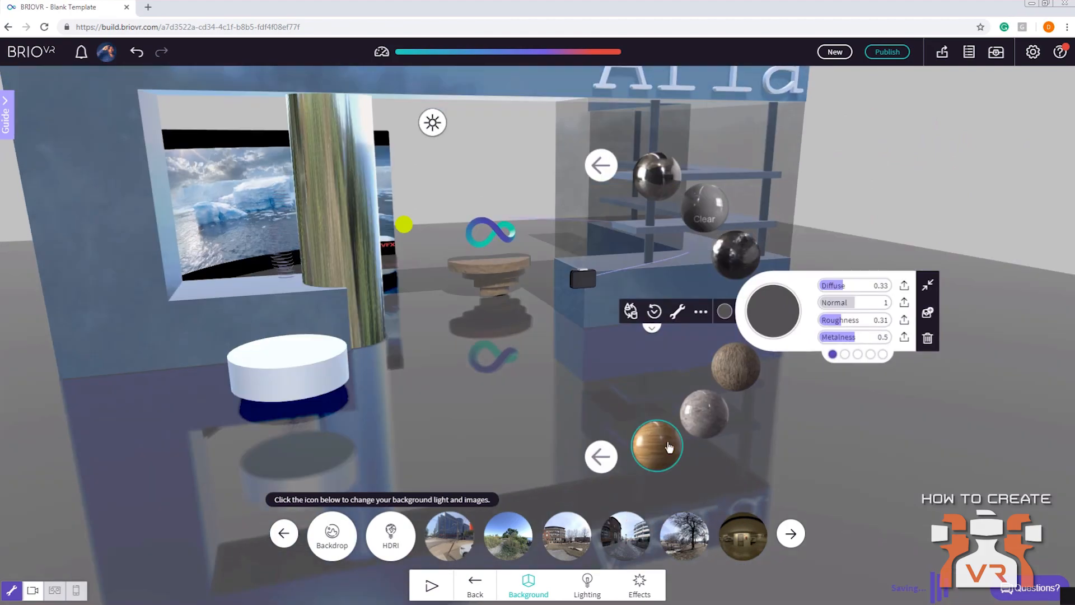
left_click(599, 458)
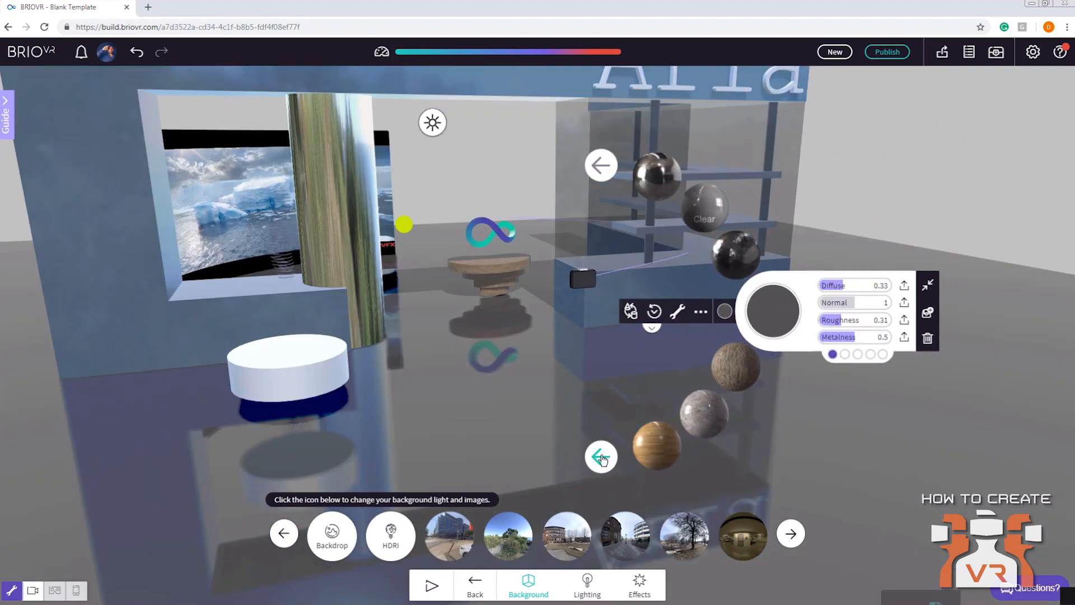
left_click(601, 457)
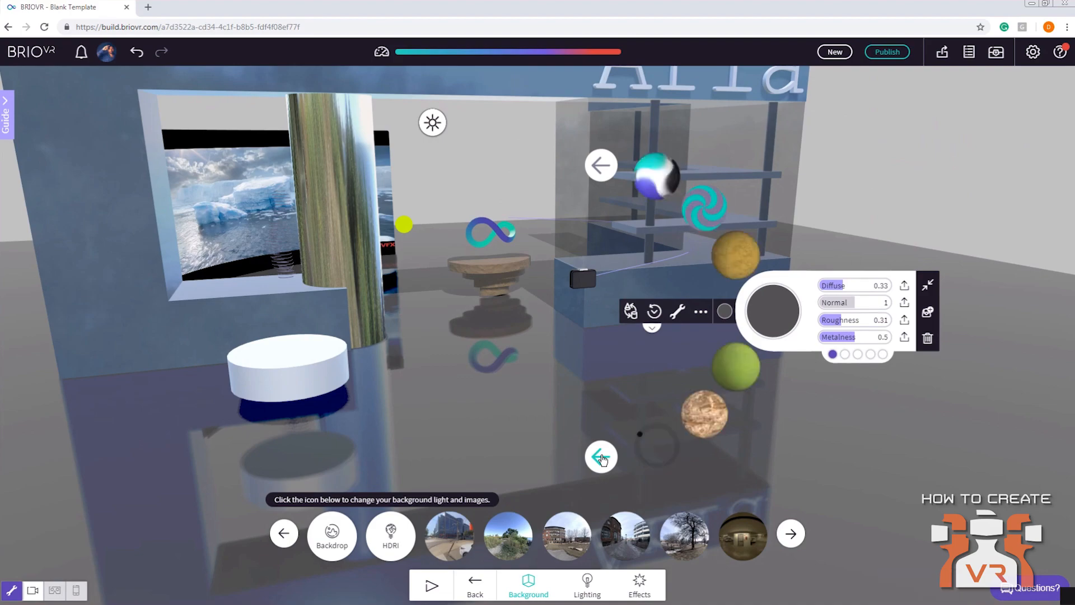
left_click(739, 380)
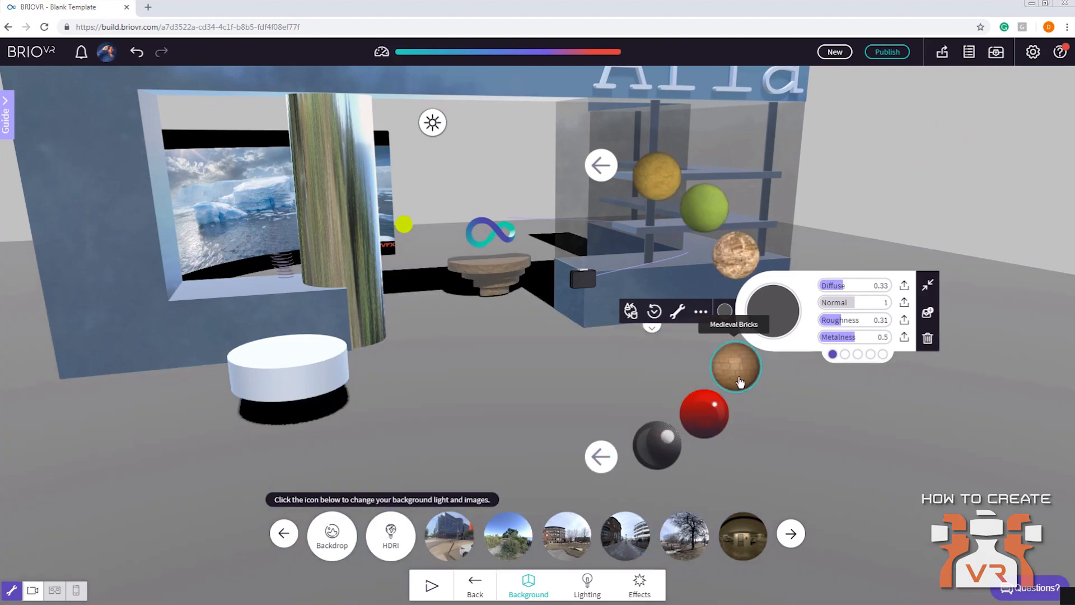
left_click(739, 381)
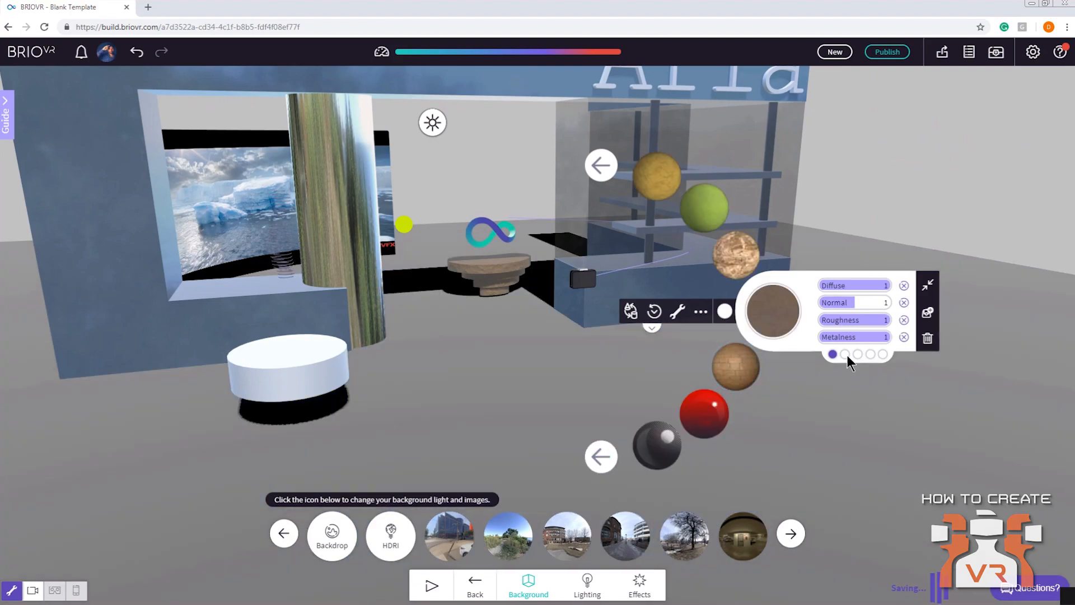
left_click(867, 327)
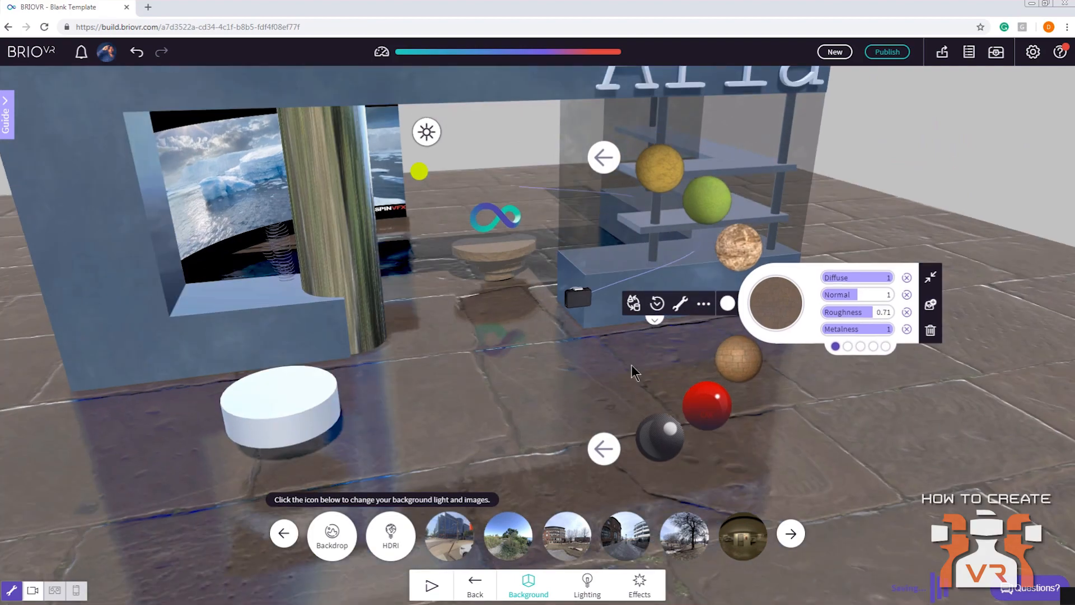
Darken the brick floor's colour to #1e1e1e
left_click(728, 303)
left_click_drag(678, 182, 673, 194)
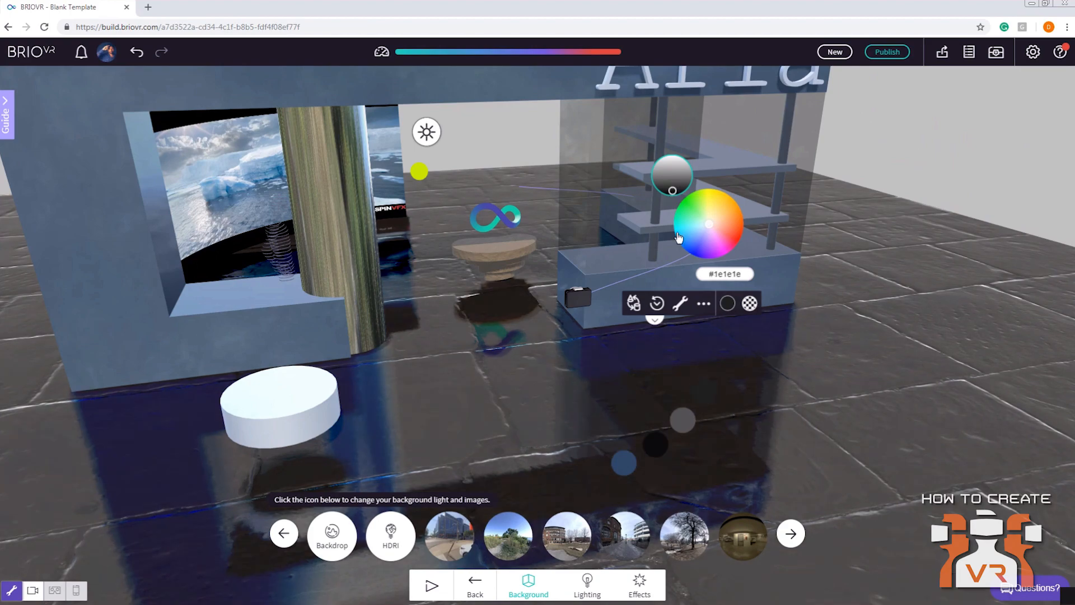
scroll(838, 312, "down", 1)
right_click_drag(838, 330, 835, 362)
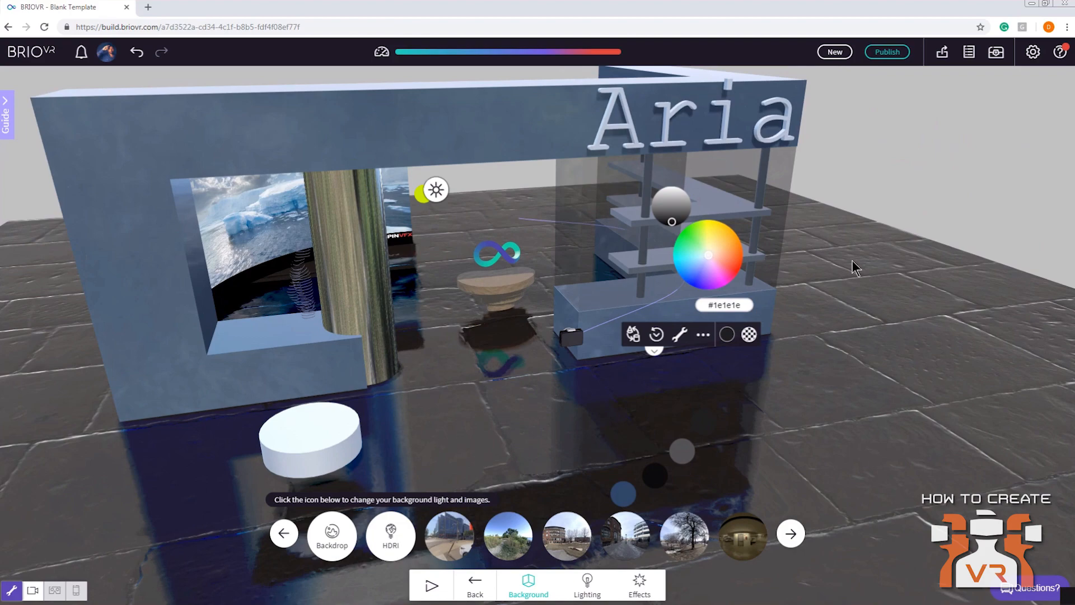
Set the brick floor material's tiling to 3 in both X and Y
left_click(748, 335)
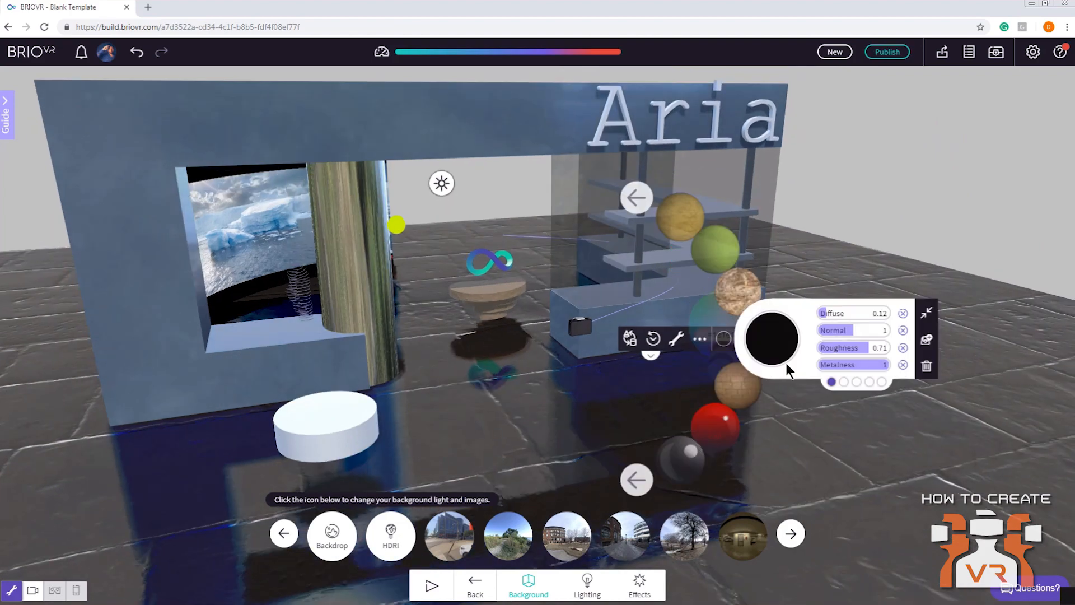
left_click(880, 382)
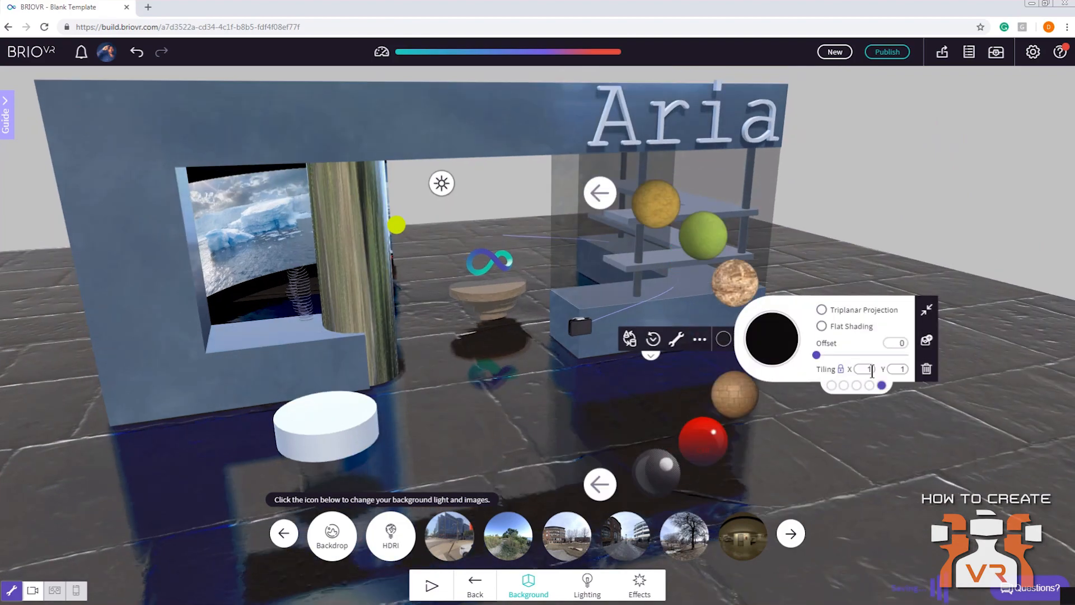
double_click(869, 369)
type("3")
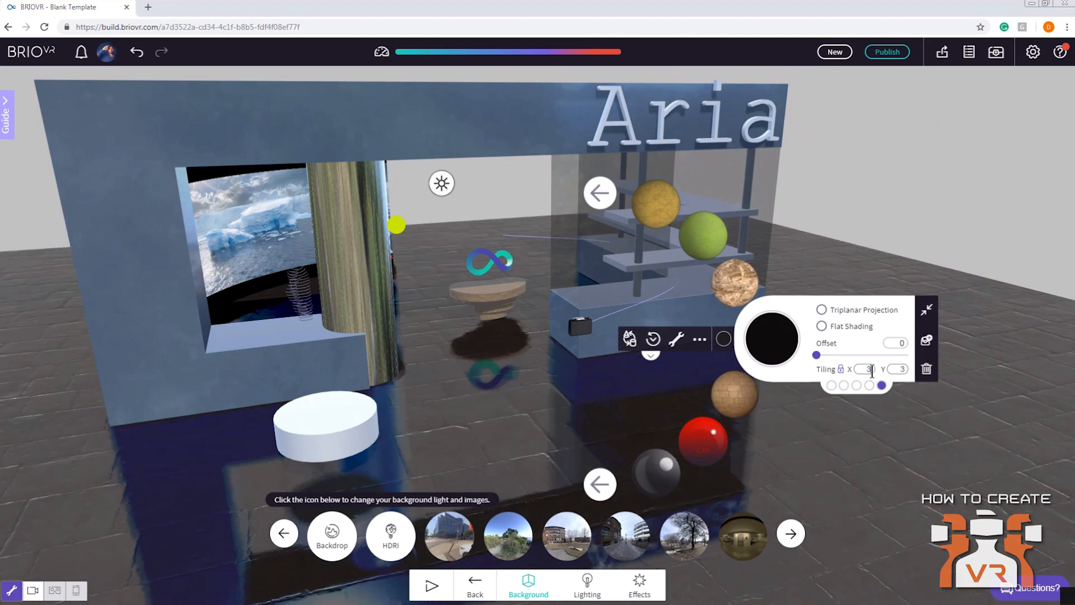
left_click(907, 226)
Inspect the store and its reflective brick floor from above and close to the glass shelves
left_click_drag(861, 224, 804, 258)
scroll(616, 346, "down", 1)
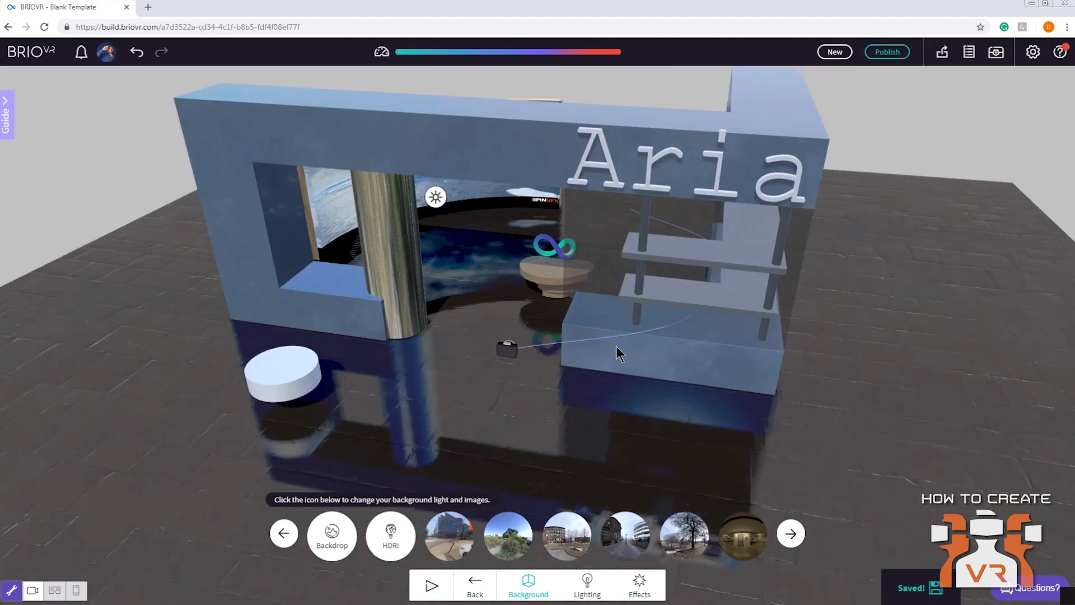
scroll(616, 346, "up", 3)
right_click_drag(862, 291, 713, 307)
left_click_drag(713, 307, 641, 222)
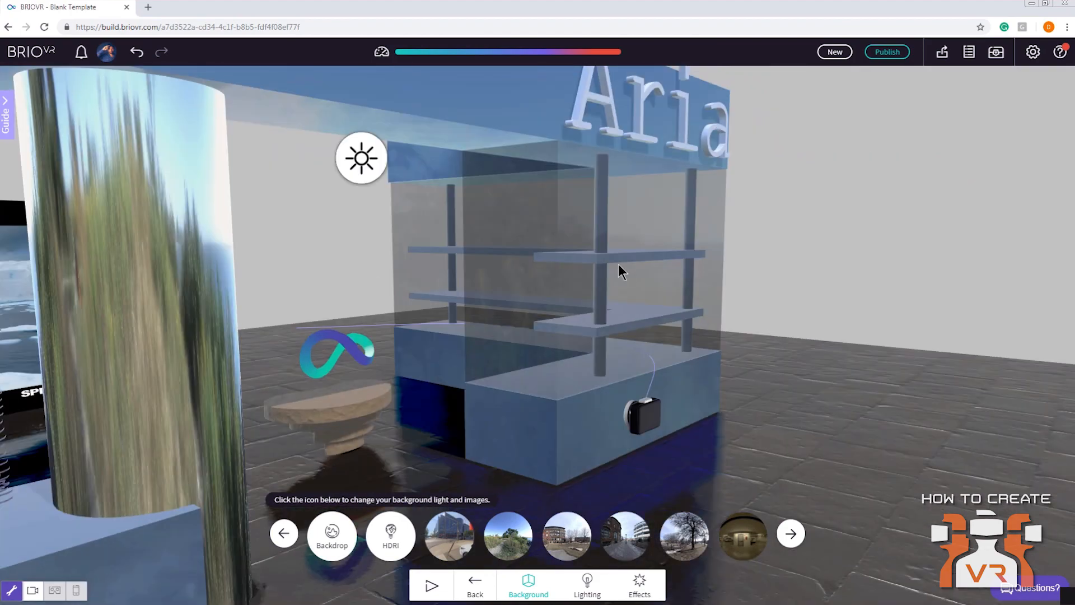
Inspect the store's counter, shelves and floor reflections from above and from the front
left_click_drag(517, 254, 459, 203)
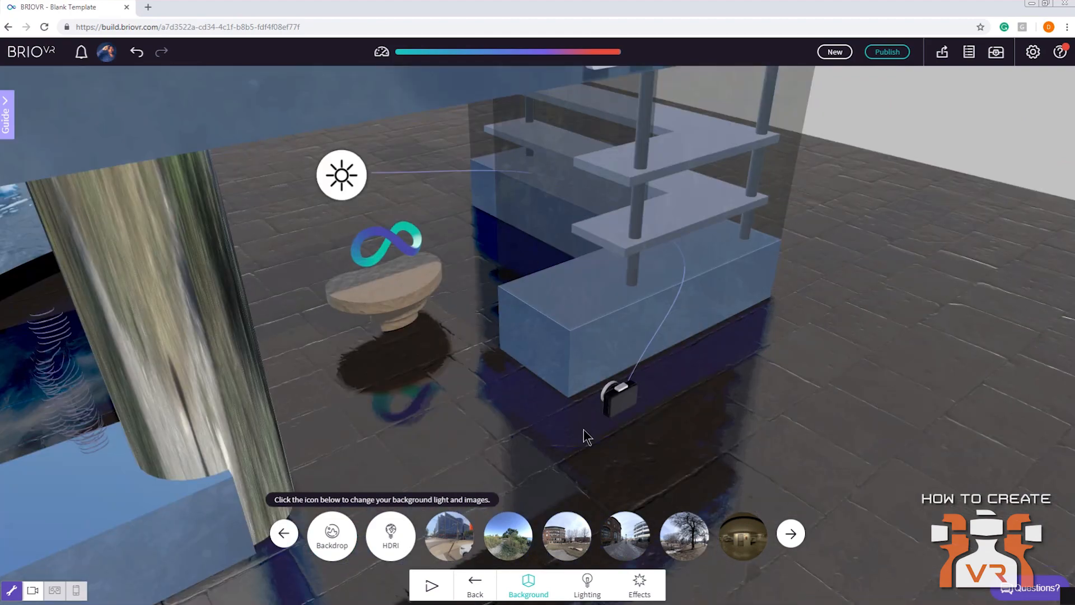
left_click_drag(750, 264, 684, 338)
scroll(684, 338, "down", 3)
right_click_drag(684, 338, 683, 368)
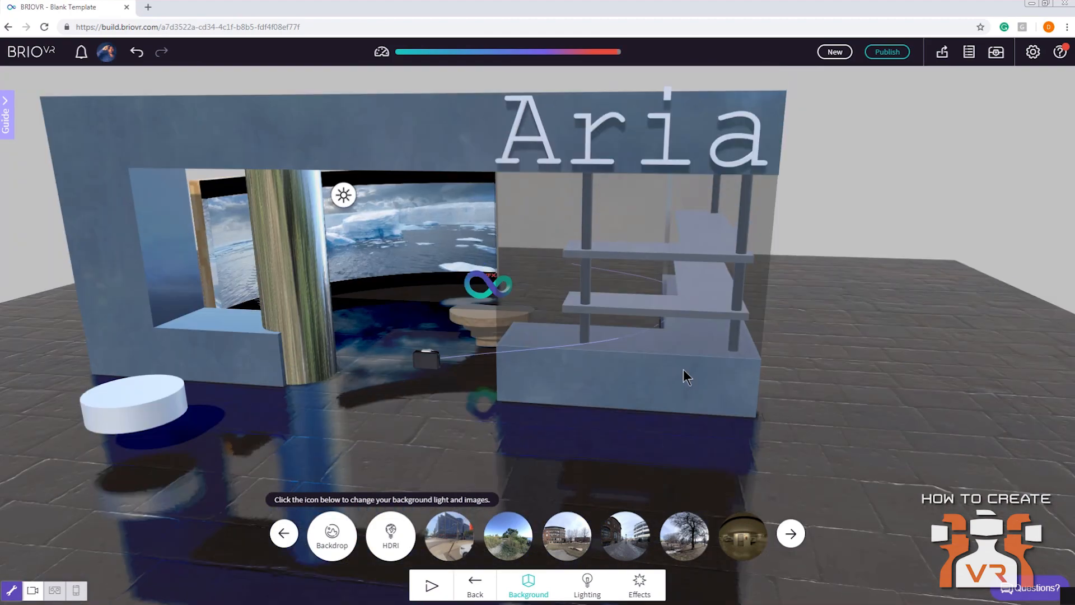
left_click_drag(683, 368, 665, 372)
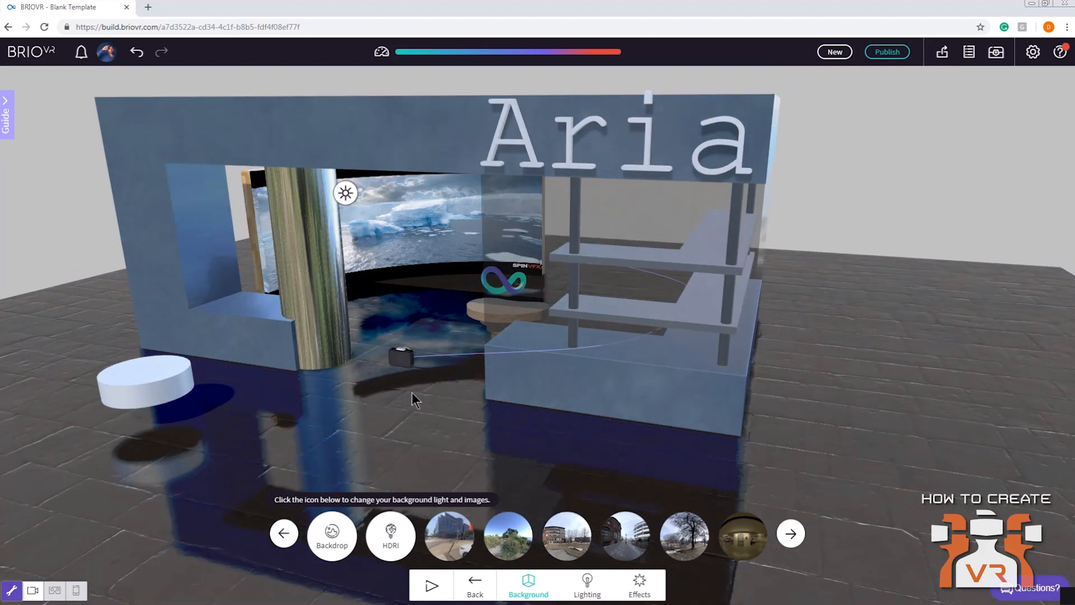
left_click(407, 360)
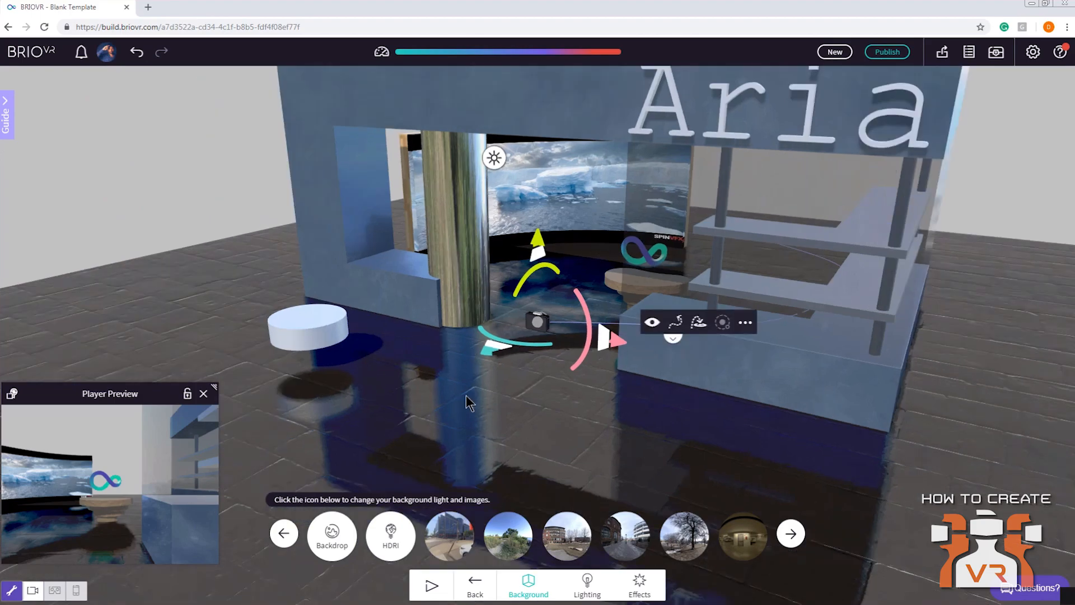
right_click_drag(606, 405, 530, 405)
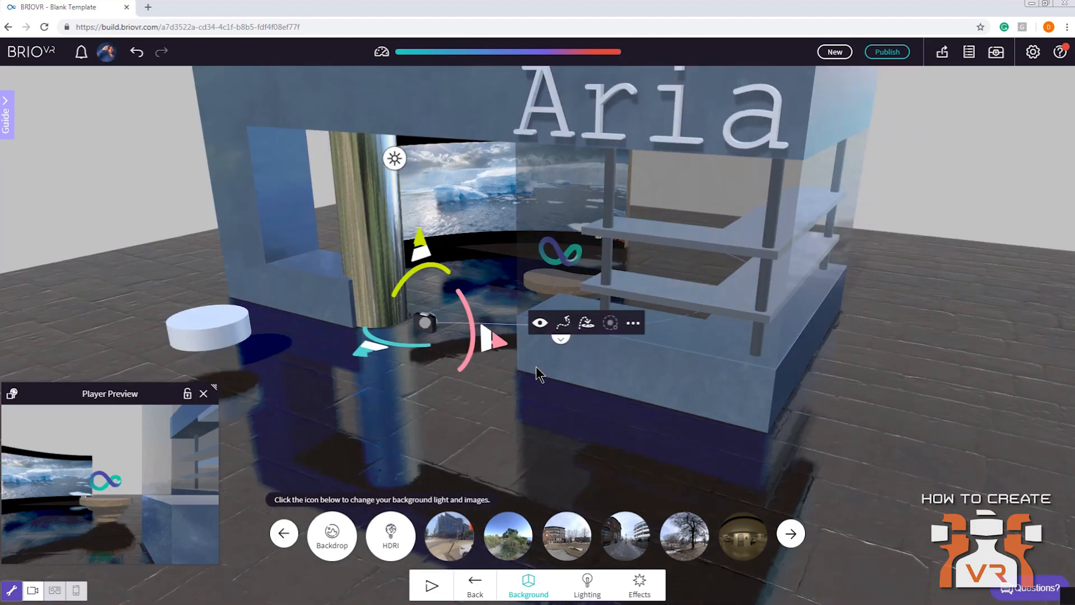
scroll(535, 366, "down", 6)
Stretch the brick floor outward along both horizontal directions so it extends far beyond the store
left_click(694, 333)
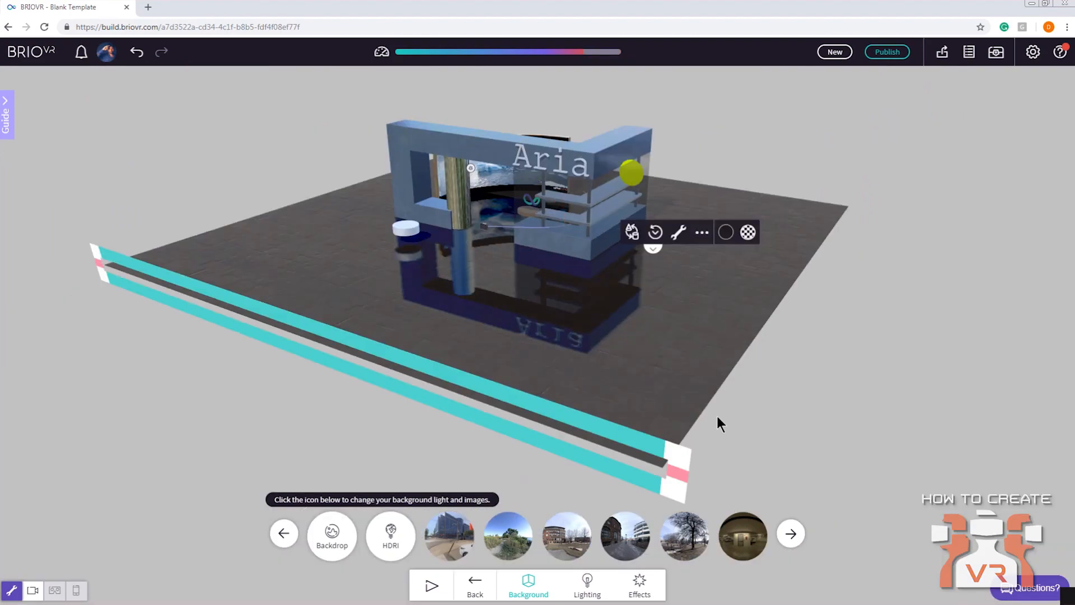
left_click_drag(680, 453, 1049, 398)
right_click_drag(848, 431, 857, 271)
scroll(858, 271, "down", 3)
left_click_drag(659, 290, 986, 226)
left_click(986, 226)
right_click_drag(862, 207, 851, 300)
scroll(599, 288, "up", 5)
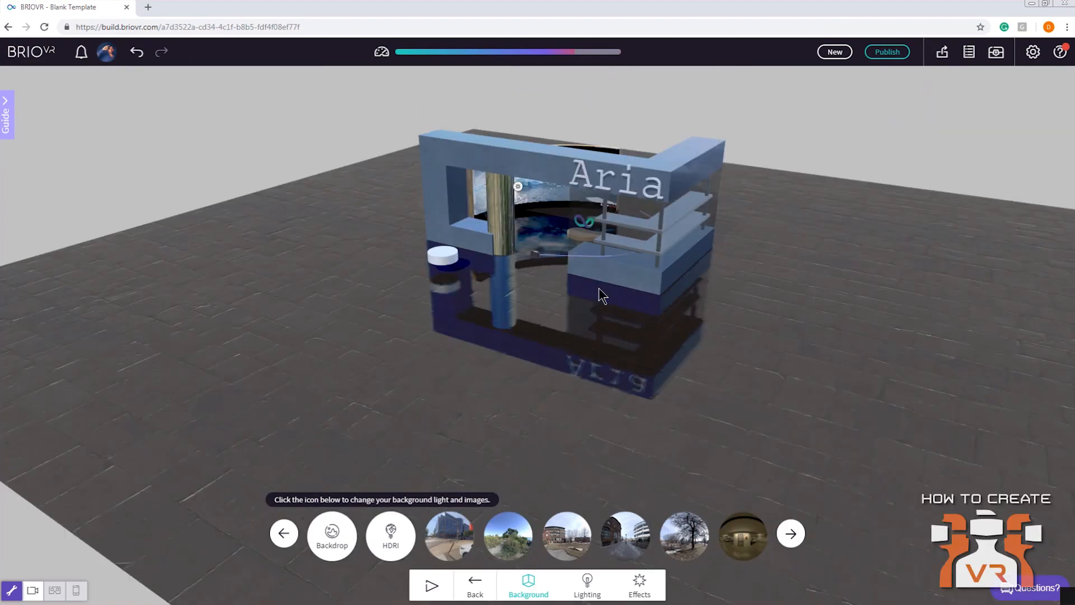
scroll(759, 341, "up", 5)
scroll(680, 326, "down", 2)
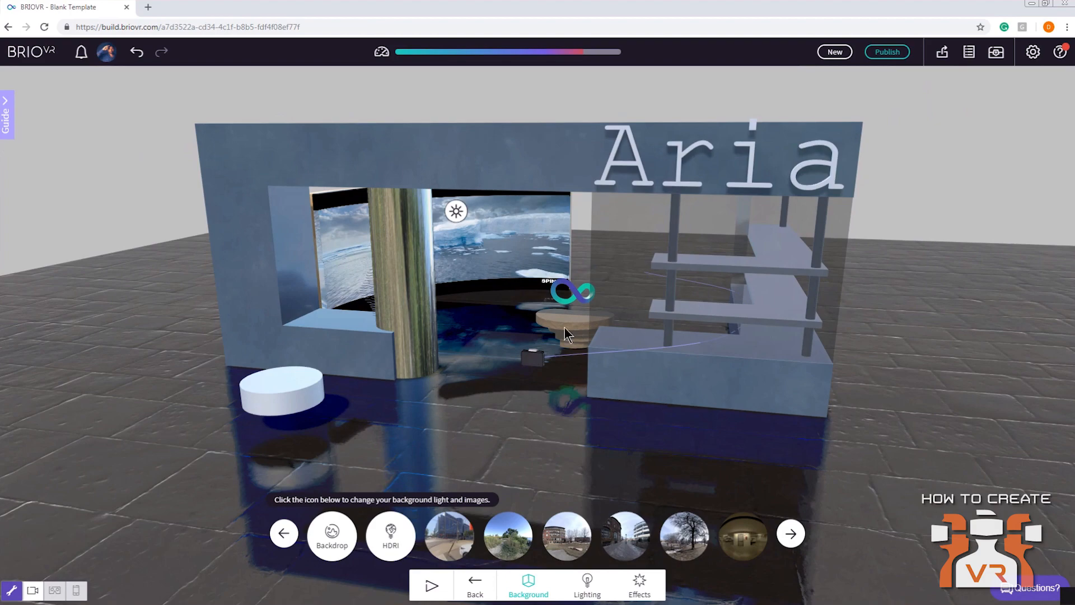
Examine the store's interior, including the video screen, pillar, glass shelves and wall reflections, from several angles
left_click_drag(529, 334, 573, 328)
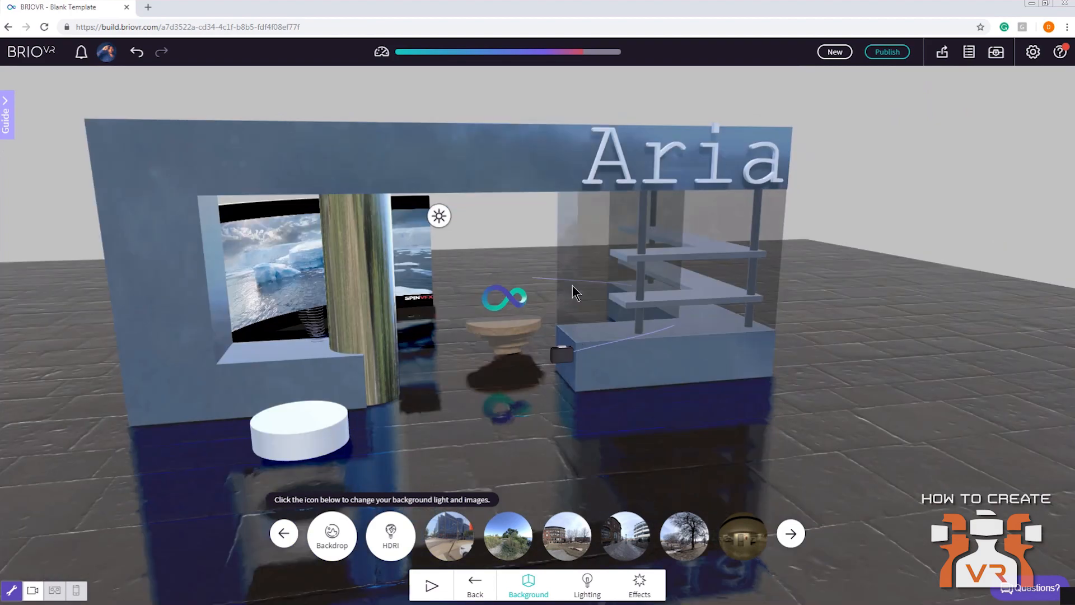
scroll(573, 285, "up", 4)
right_click_drag(634, 236, 546, 291)
left_click_drag(546, 290, 756, 270)
left_click_drag(671, 273, 523, 261)
scroll(523, 261, "up", 4)
right_click_drag(523, 261, 608, 292)
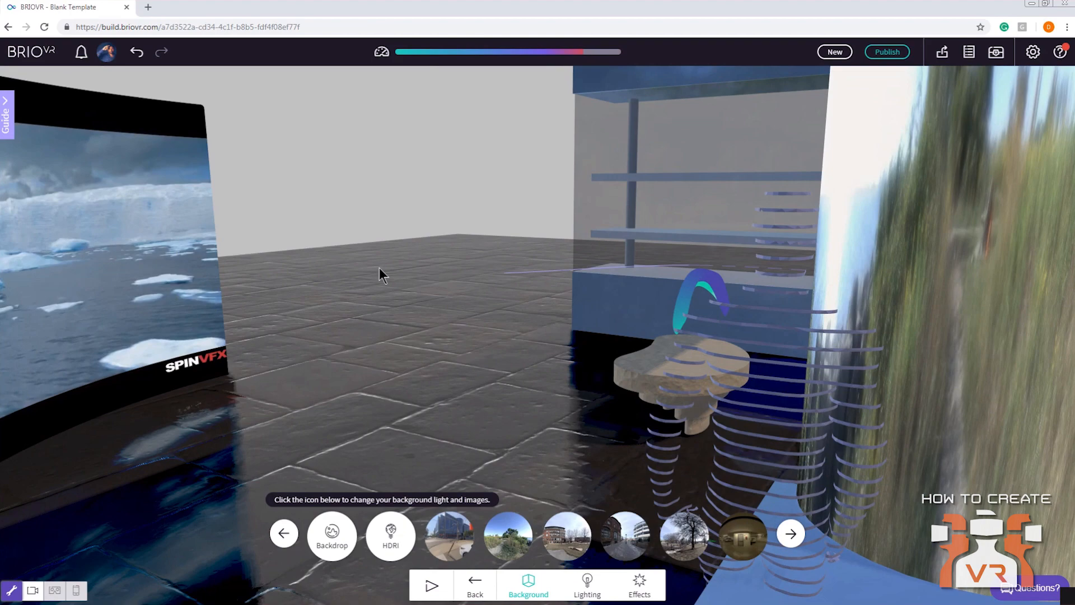
scroll(438, 262, "down", 4)
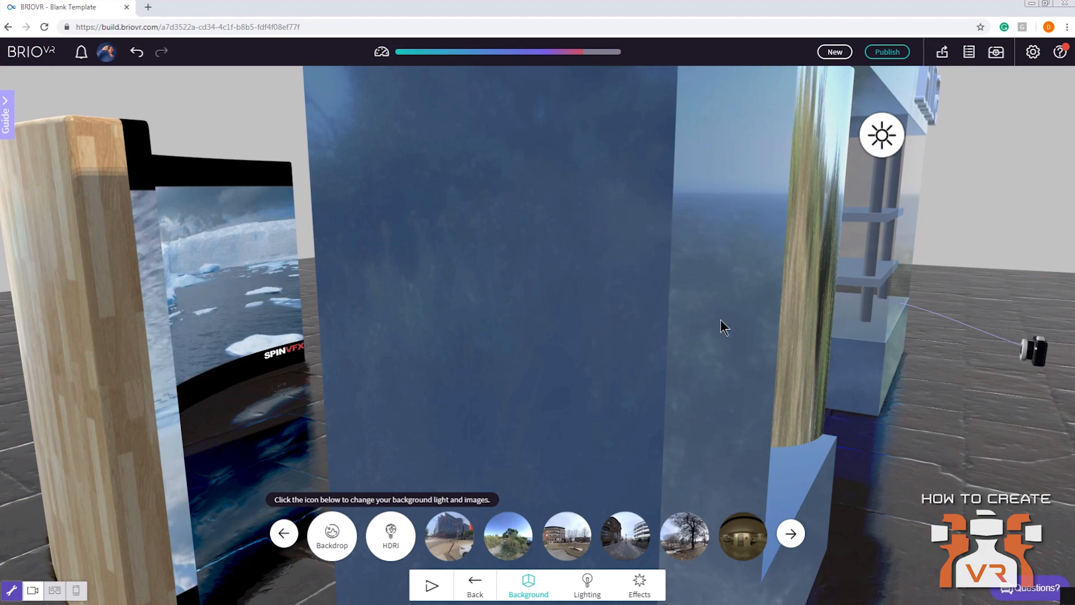
scroll(652, 297, "up", 5)
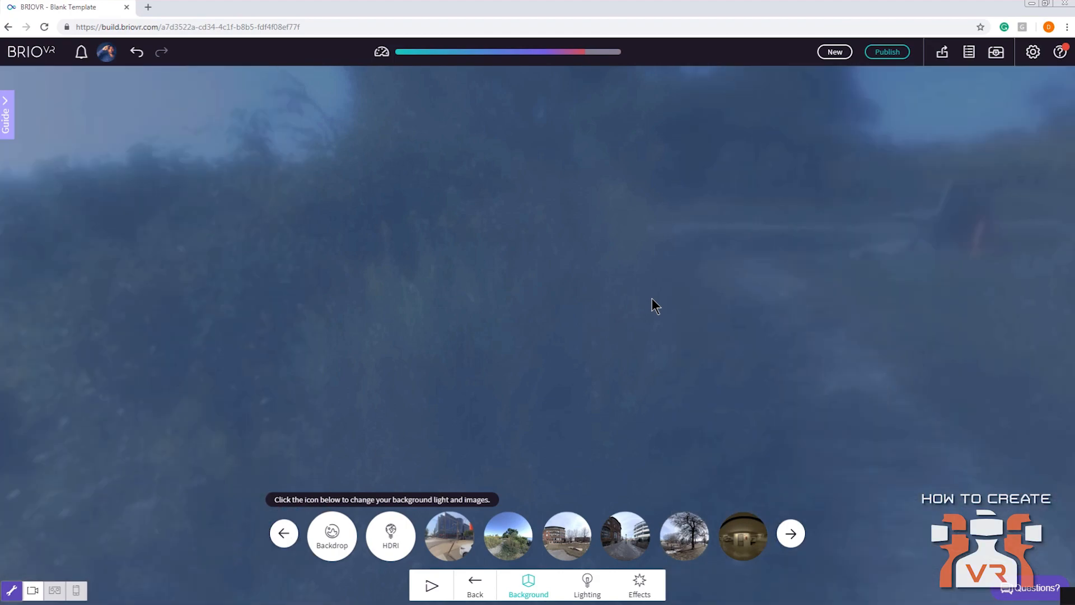
scroll(652, 298, "down", 5)
scroll(649, 295, "down", 5)
left_click_drag(638, 278, 856, 229)
scroll(716, 241, "down", 3)
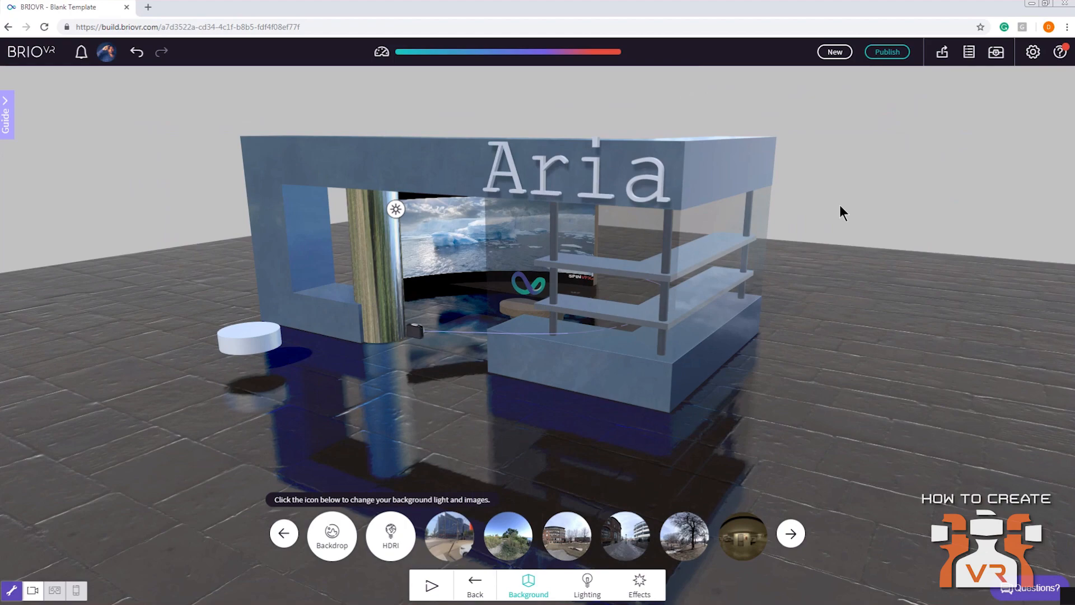
Move the player camera forward, further out in front of the store entrance
left_click_drag(610, 394, 519, 361)
scroll(519, 360, "up", 3)
left_click(532, 326)
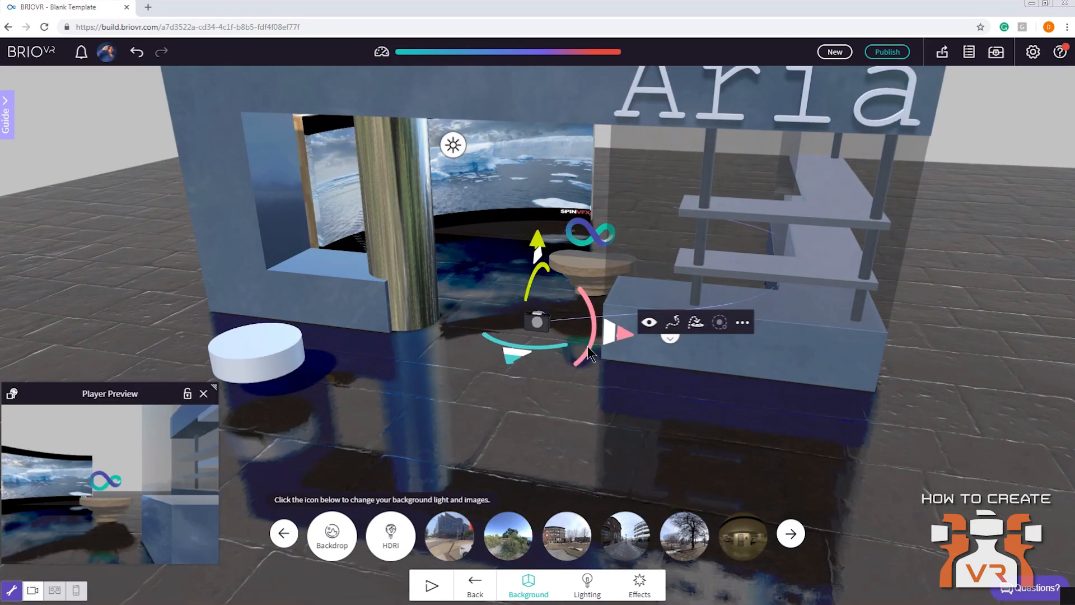
left_click(483, 588)
left_click_drag(525, 358, 575, 492)
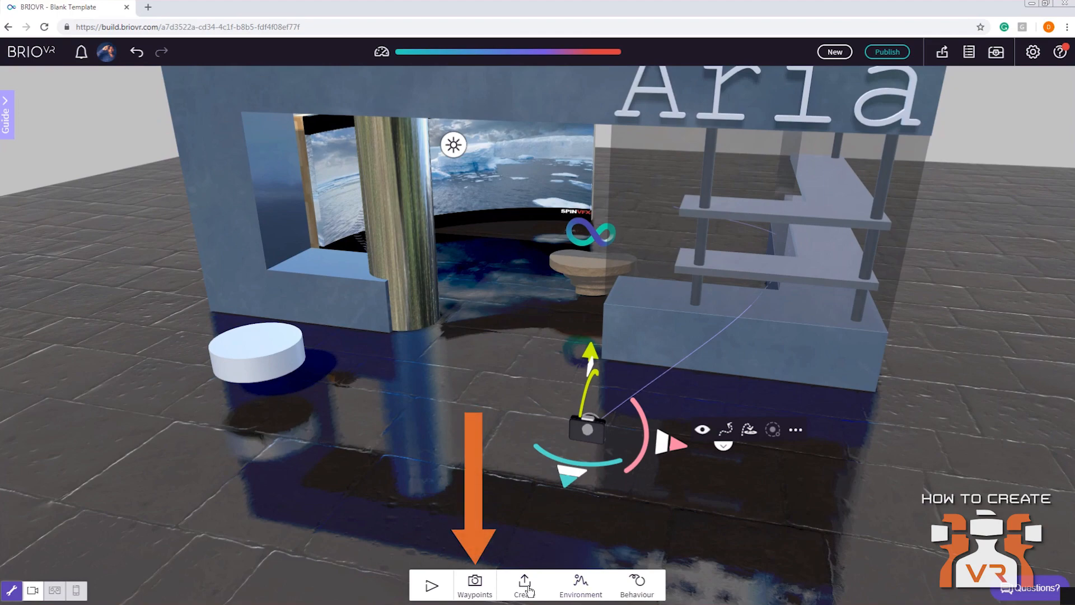
Delete all of the player camera's waypoints and finish waypoint editing
left_click(475, 585)
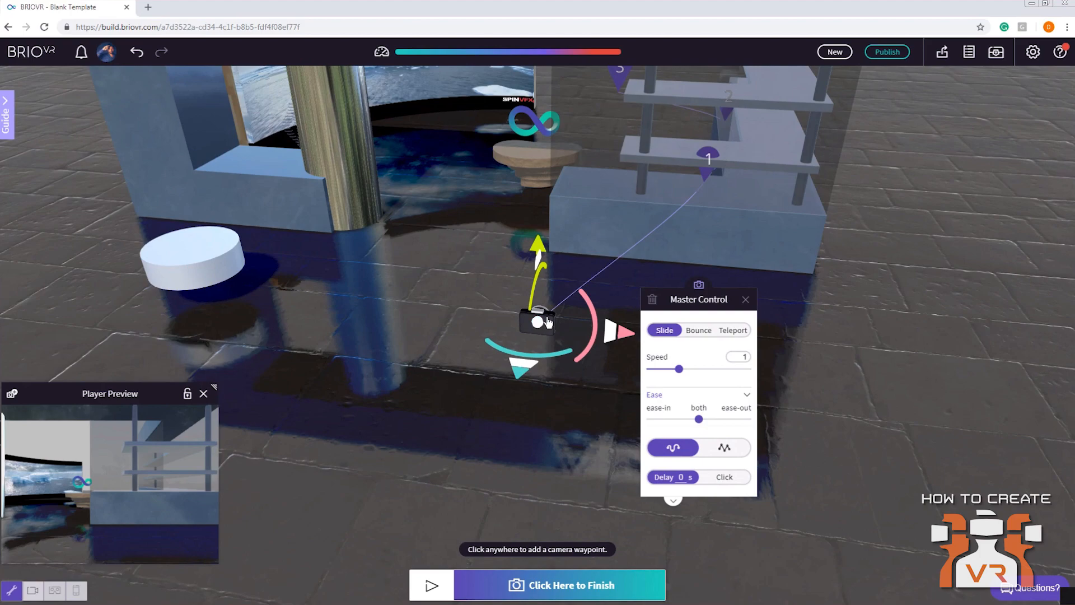
left_click(653, 300)
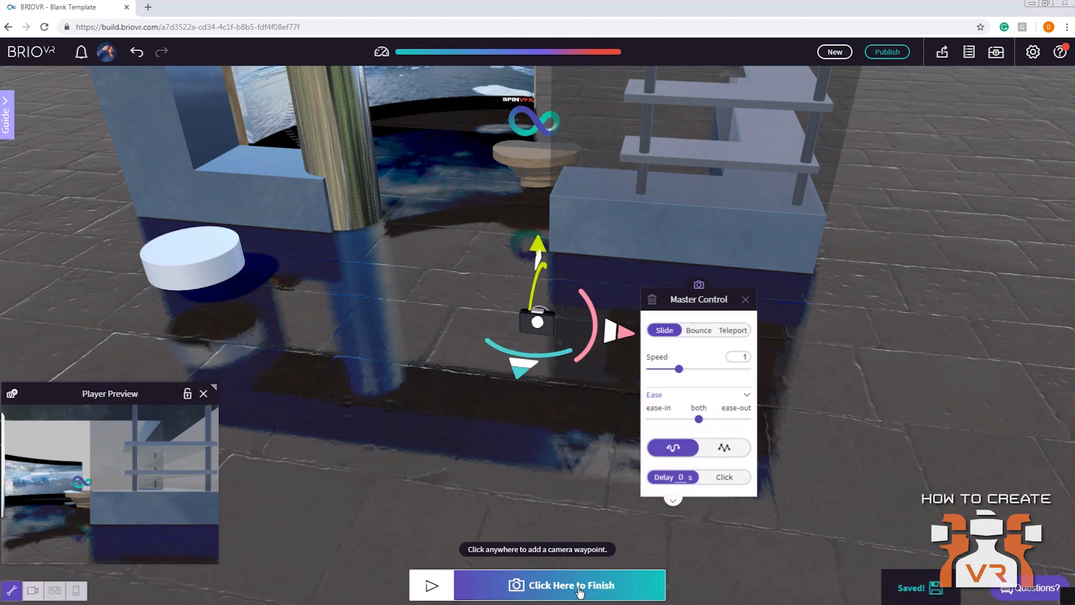
left_click(578, 588)
Turn off the player camera's walking movement and enable its orbit mode
left_click(546, 322)
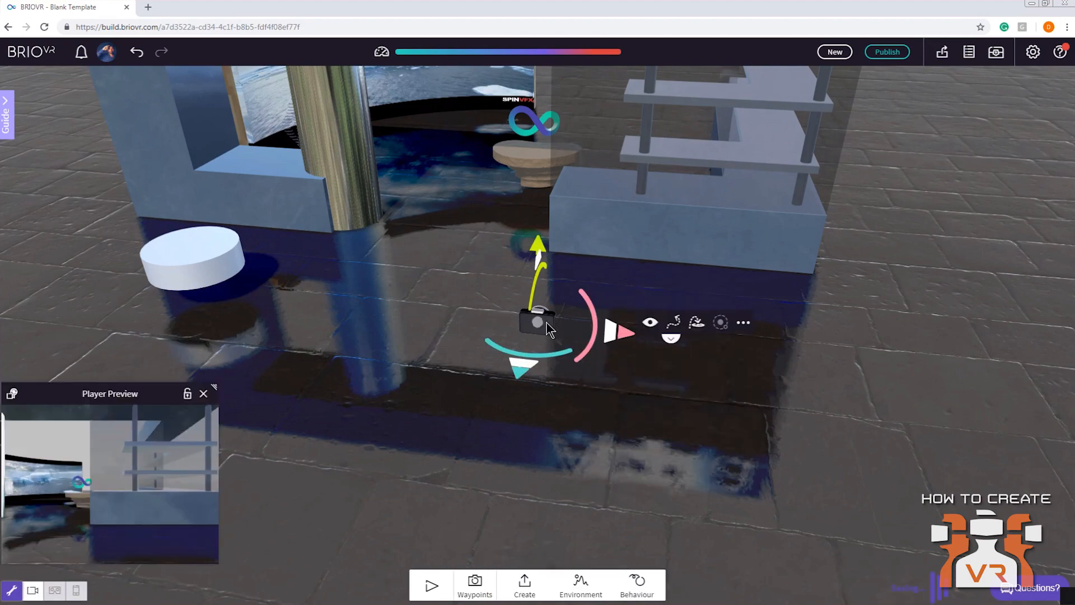
left_click(700, 324)
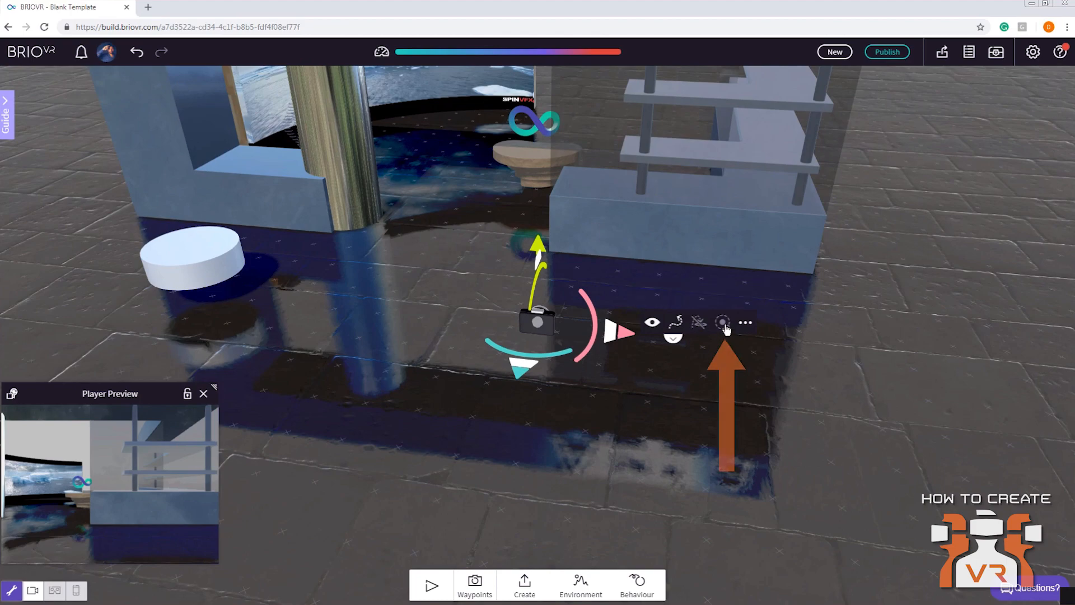
left_click(725, 326)
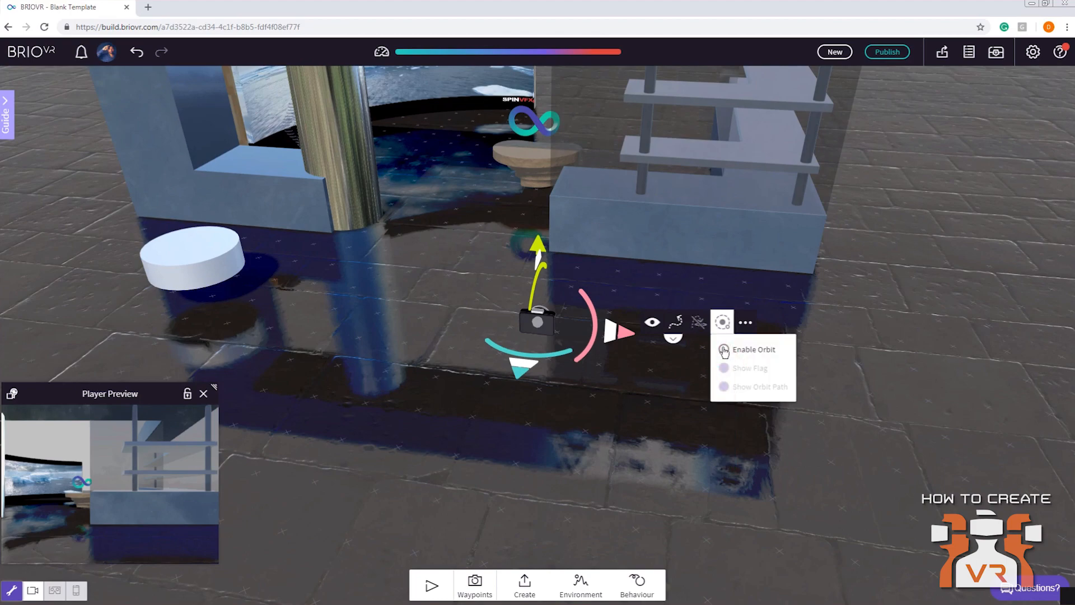
left_click(724, 350)
Pull the player camera back from the storefront to frame more of the store, and enlarge the player preview
mouse_move(709, 368)
left_mouse_down()
mouse_move(642, 446)
mouse_move(656, 411)
left_mouse_up()
mouse_move(526, 369)
left_mouse_down()
mouse_move(590, 355)
mouse_move(463, 376)
mouse_move(523, 412)
mouse_move(600, 412)
mouse_move(593, 375)
left_mouse_up()
left_click_drag(492, 349, 632, 396)
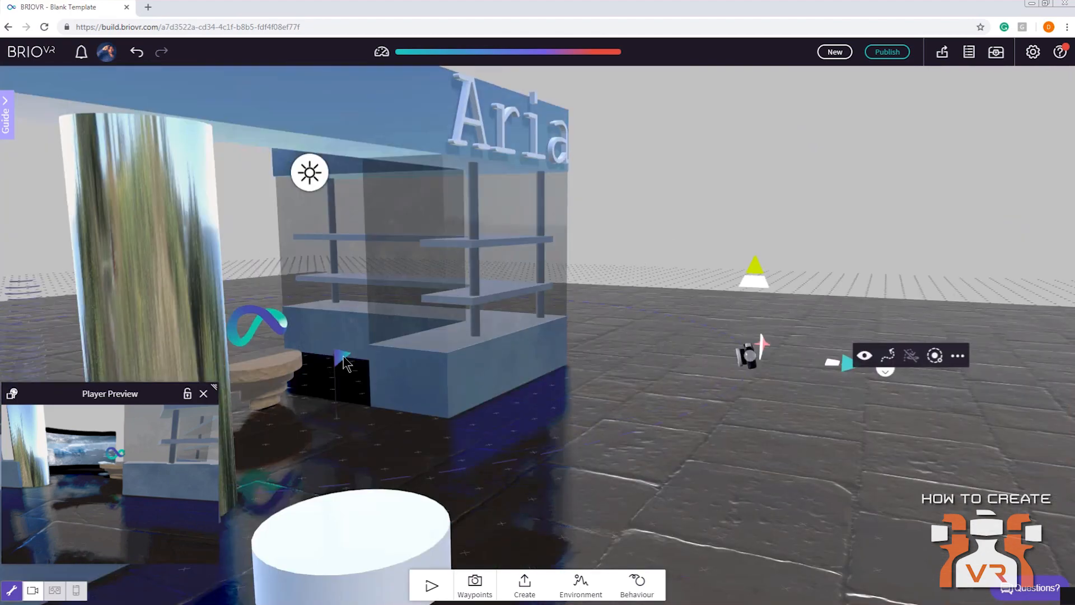
mouse_move(780, 413)
left_mouse_down()
mouse_move(754, 355)
mouse_move(949, 356)
left_mouse_up()
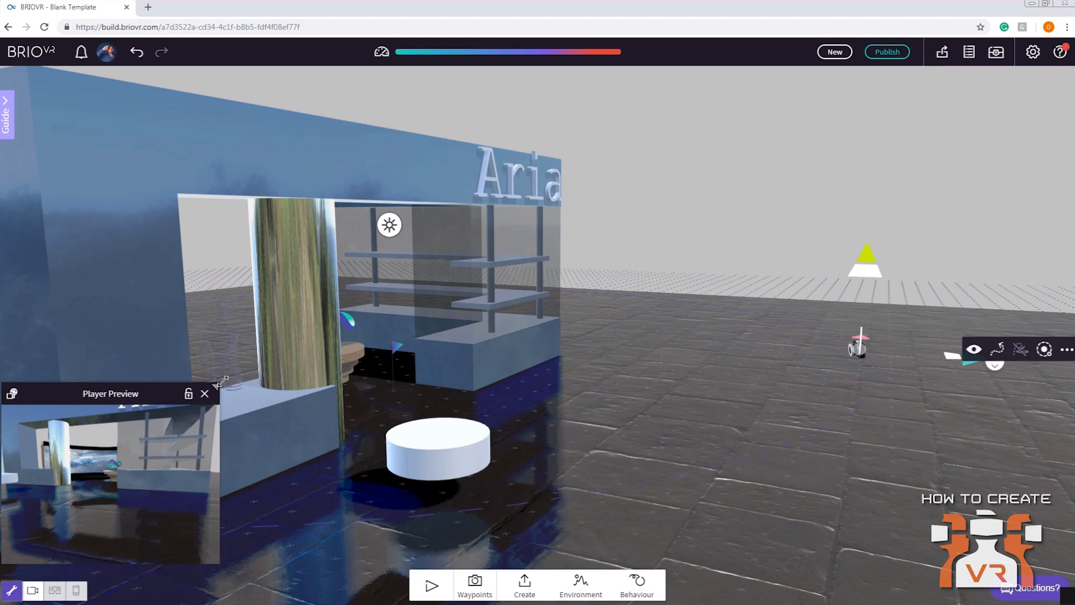
left_click_drag(222, 381, 283, 359)
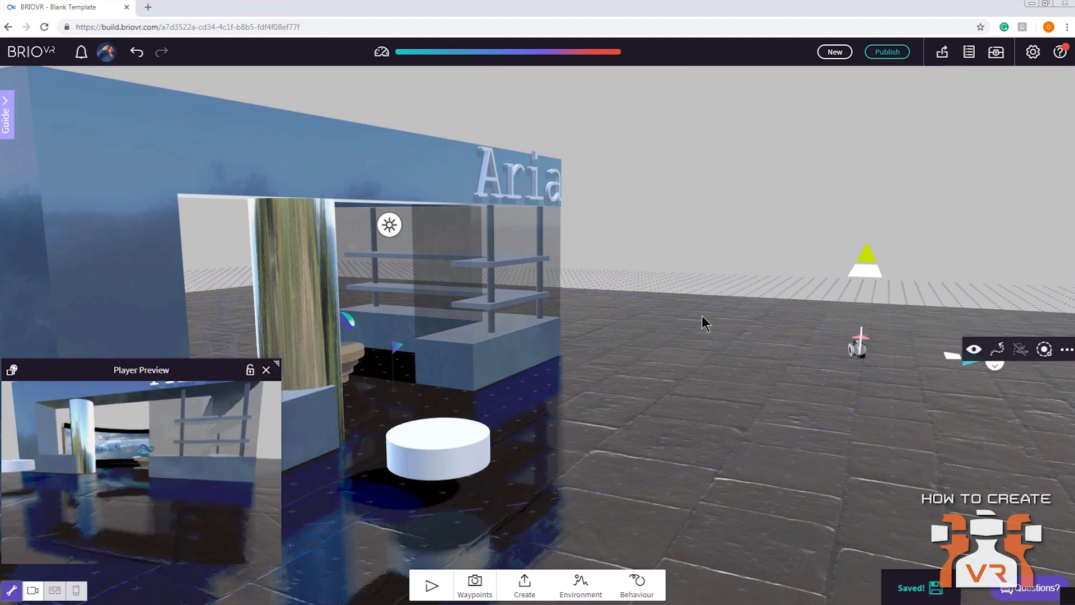
Reposition the orbit flag near the pedestal in the store entrance as the camera's orbit centre
scroll(702, 317, "down", 2)
left_click_drag(816, 275, 827, 232)
left_click(420, 350)
left_click_drag(420, 354, 373, 443)
mouse_move(483, 372)
left_mouse_down()
mouse_move(427, 426)
mouse_move(483, 348)
mouse_move(494, 358)
left_mouse_up()
left_click_drag(469, 394, 415, 335)
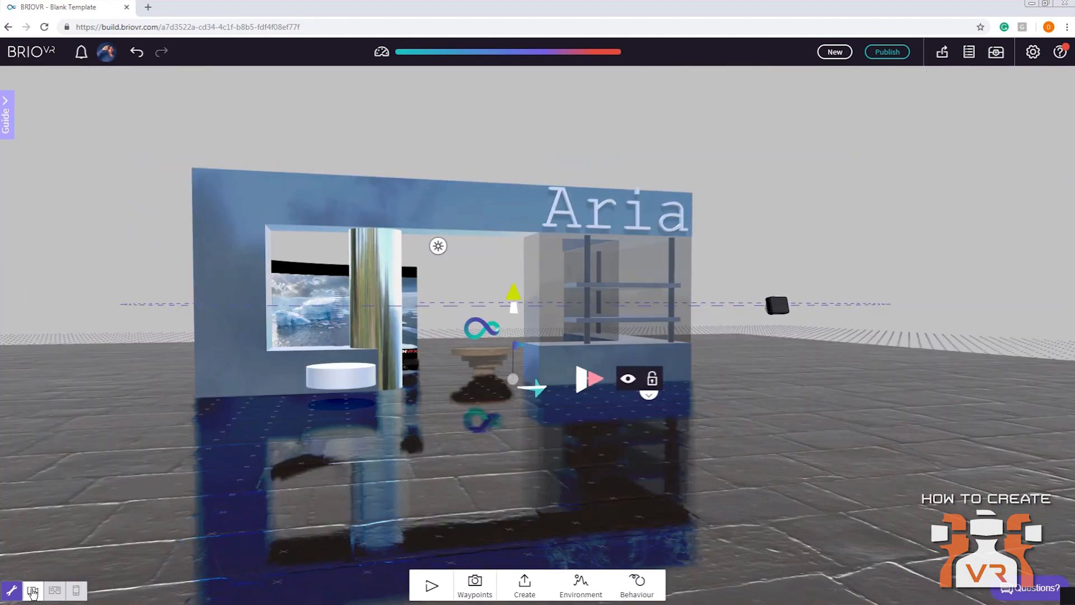
Play the scene from the player camera's view, stop playback, and close the selected camera's preview
left_click(32, 590)
left_click(431, 586)
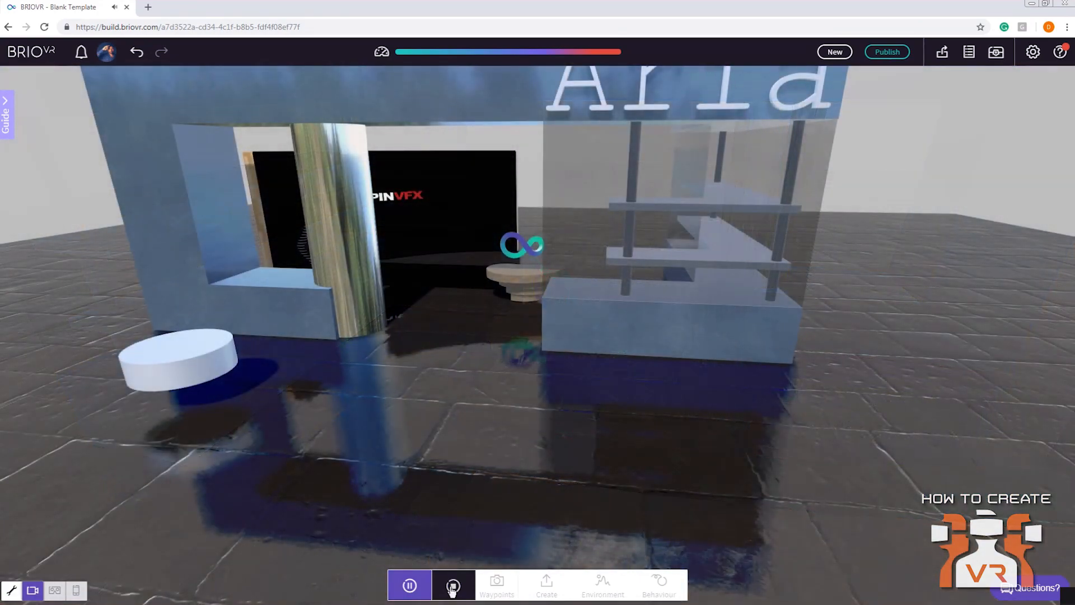
left_click(452, 585)
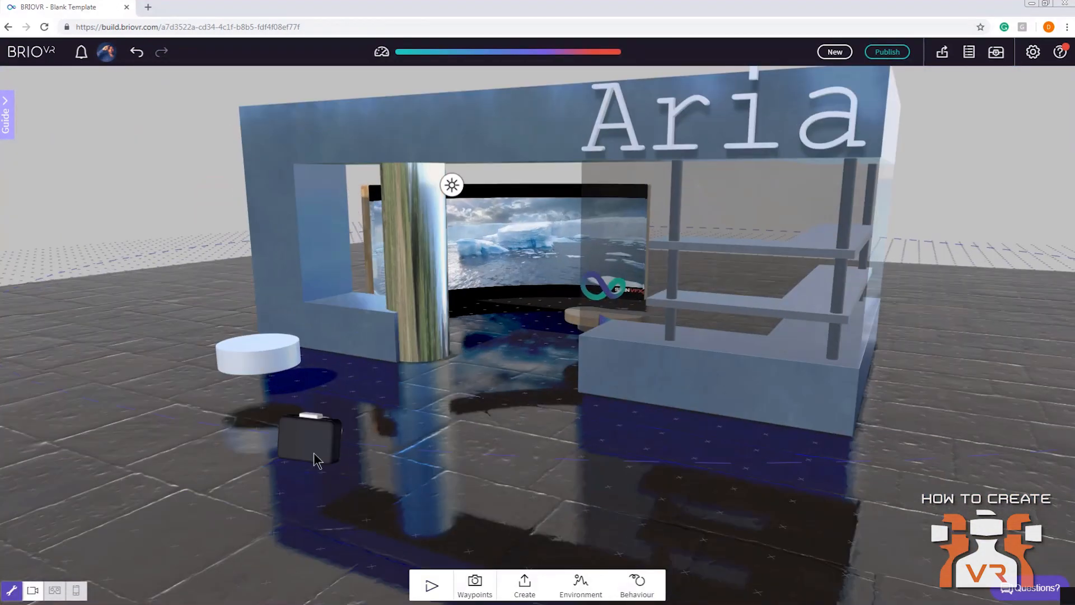
left_click(313, 452)
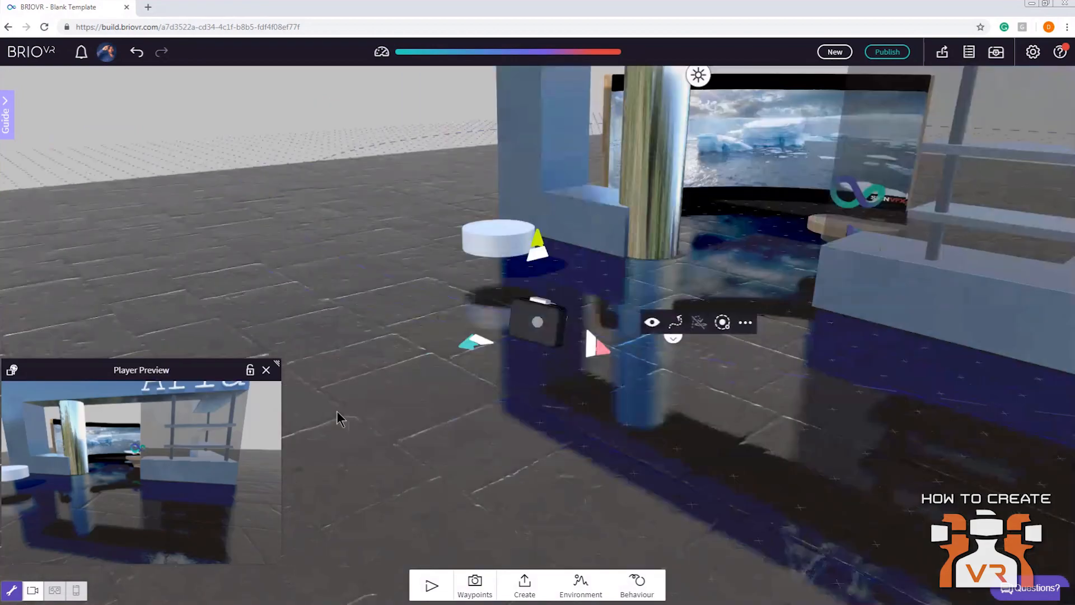
left_click(265, 370)
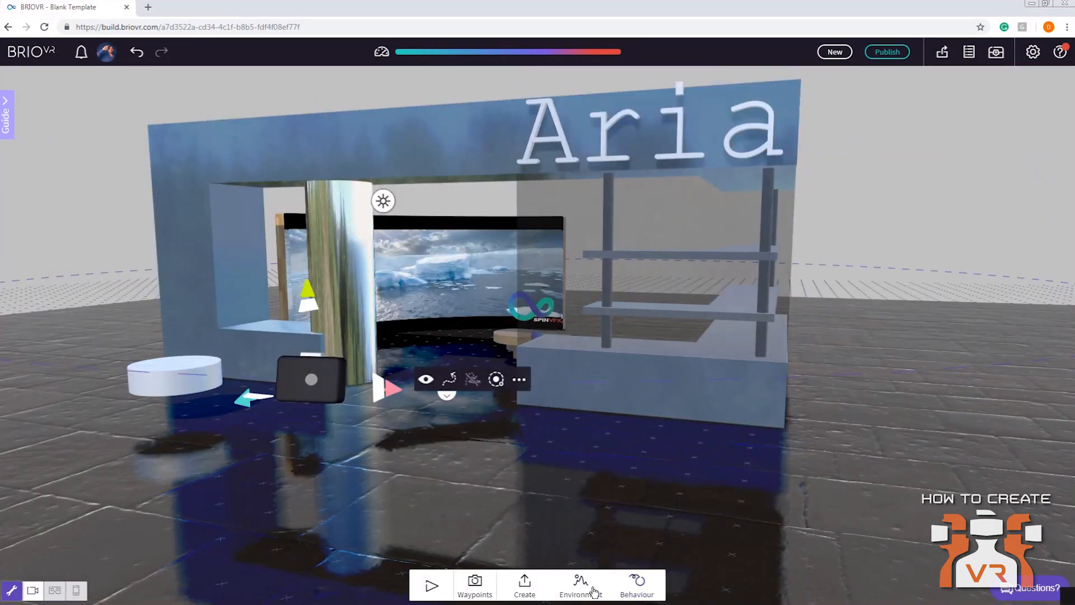
Set the Vignette scene effect's darkness to 0.5 and check the Film Grain settings
left_click(594, 591)
left_click(639, 585)
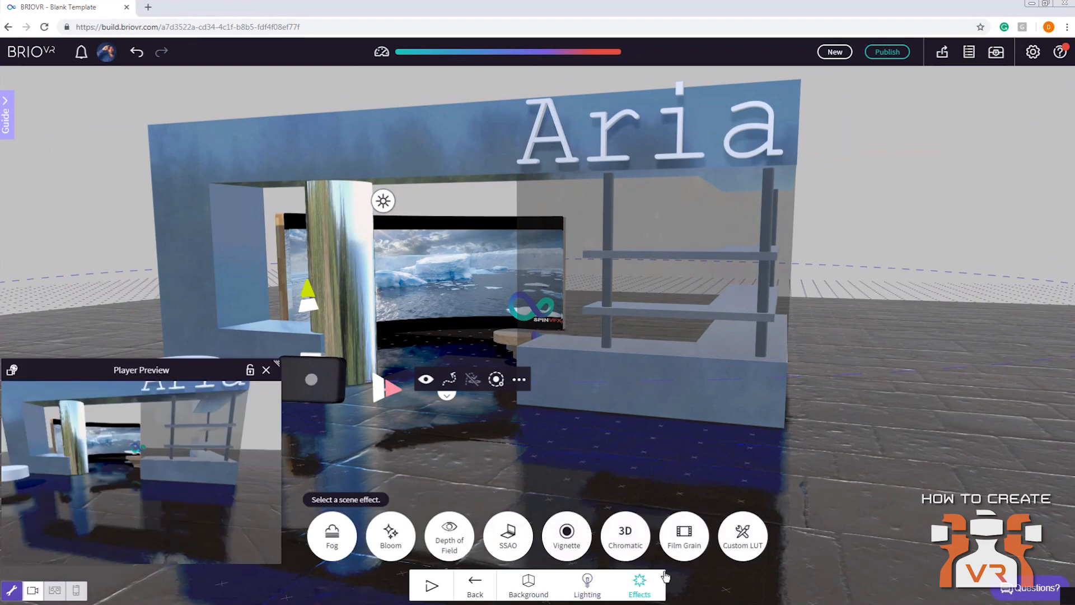
left_click(567, 537)
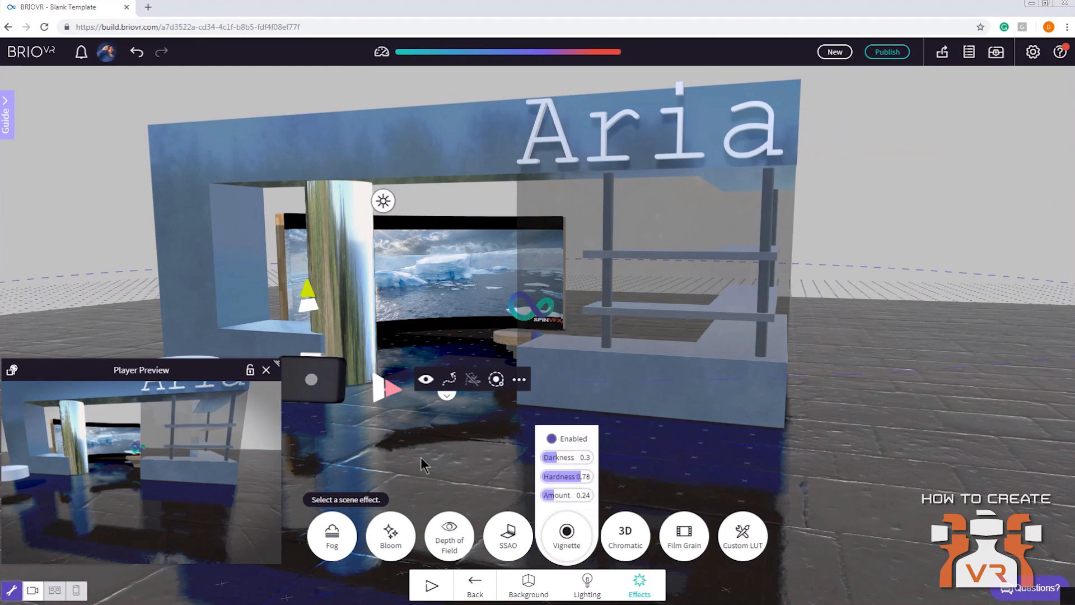
left_click_drag(550, 458, 570, 477)
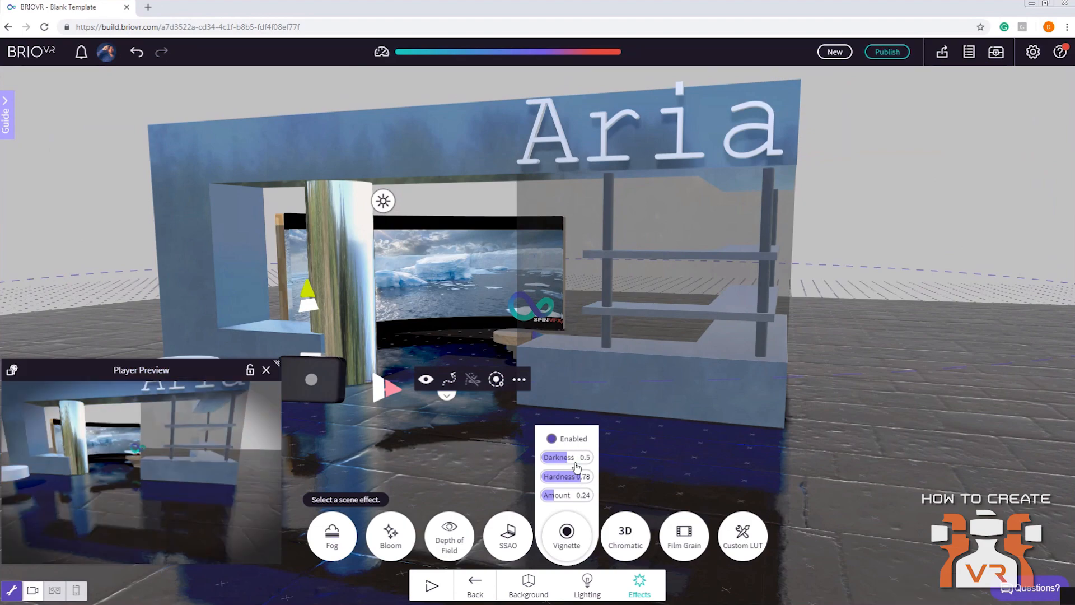
left_click(684, 534)
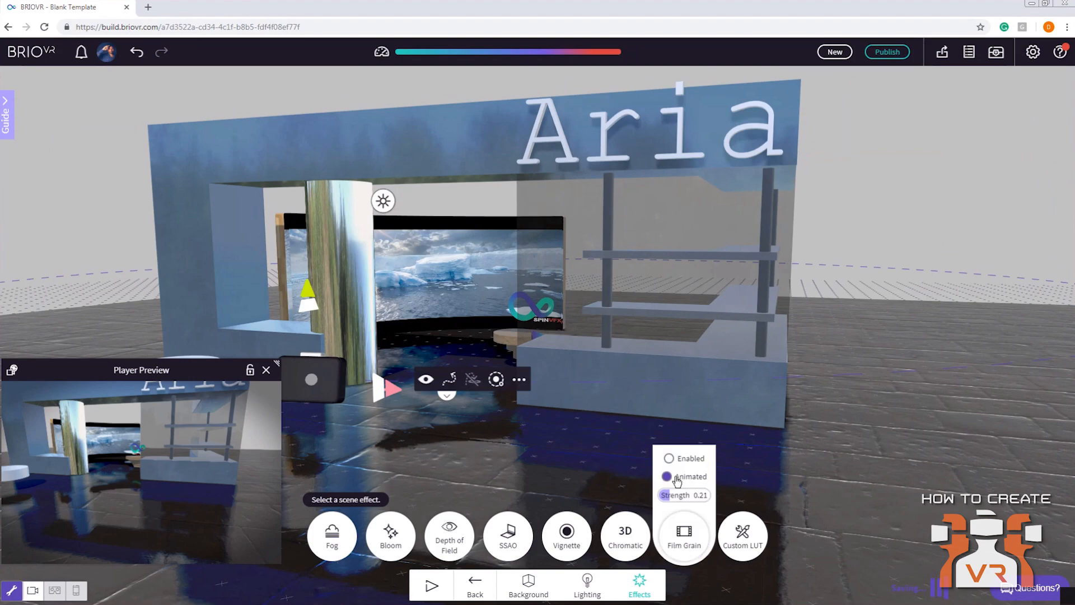
left_click(328, 452)
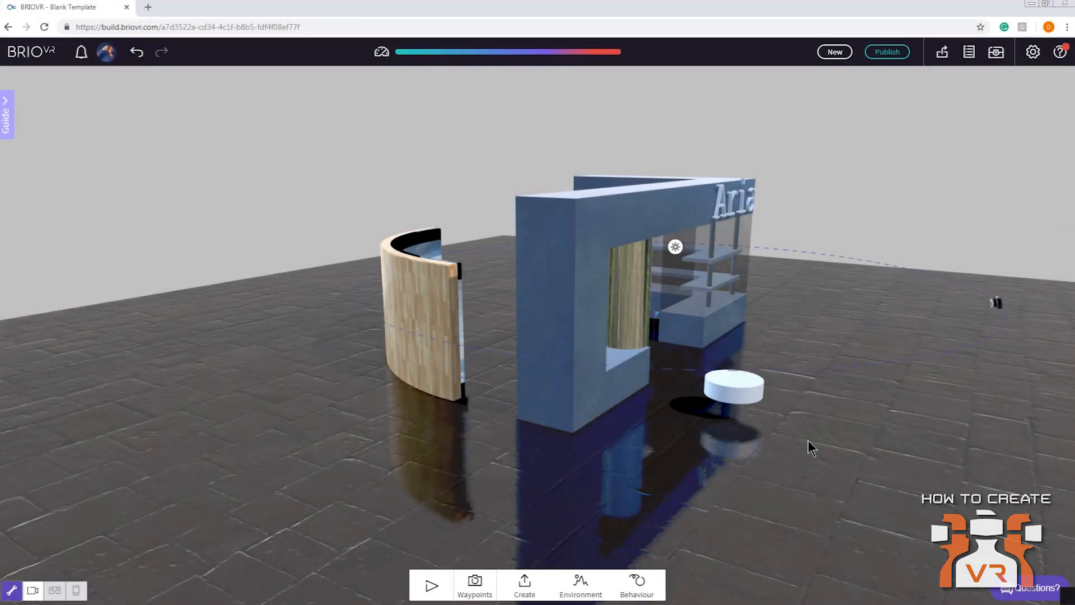
Publish the scene with the title "Aria Store", shared with everyone
left_click(895, 56)
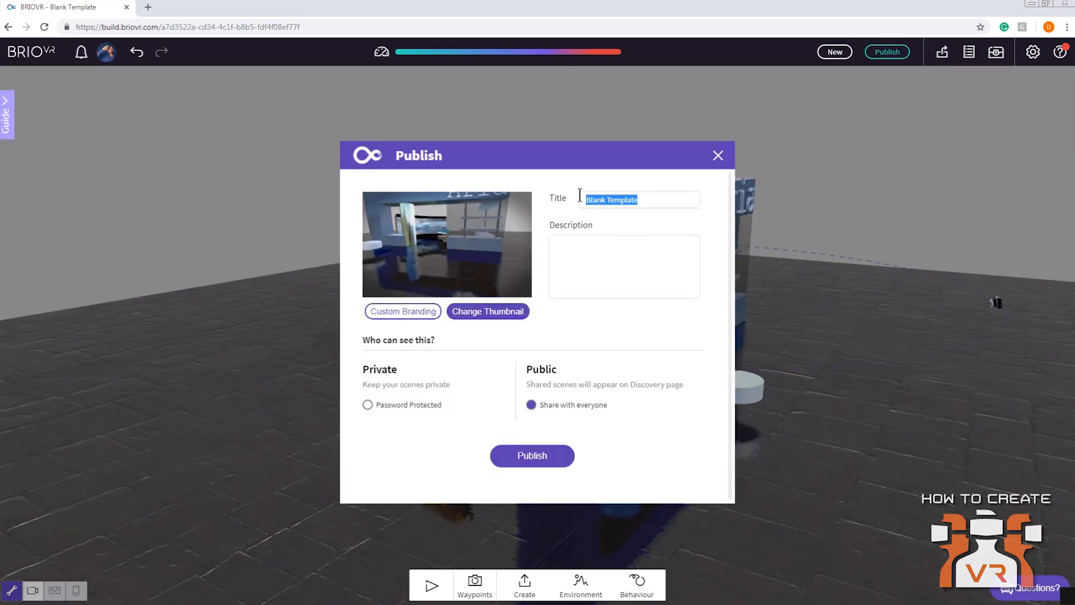
type("Aria Store")
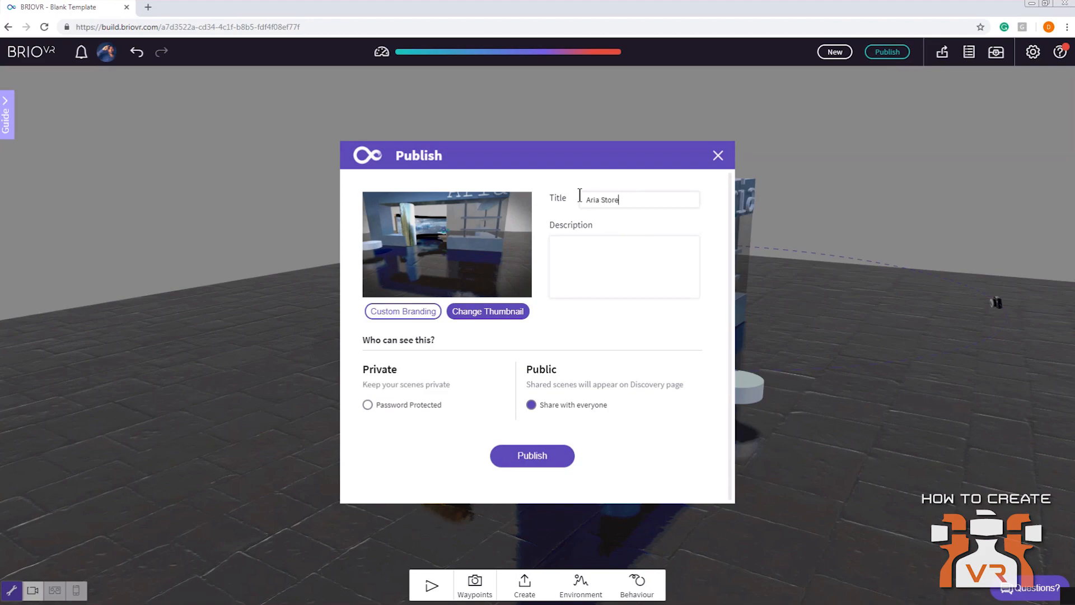
left_click(580, 285)
left_click(526, 460)
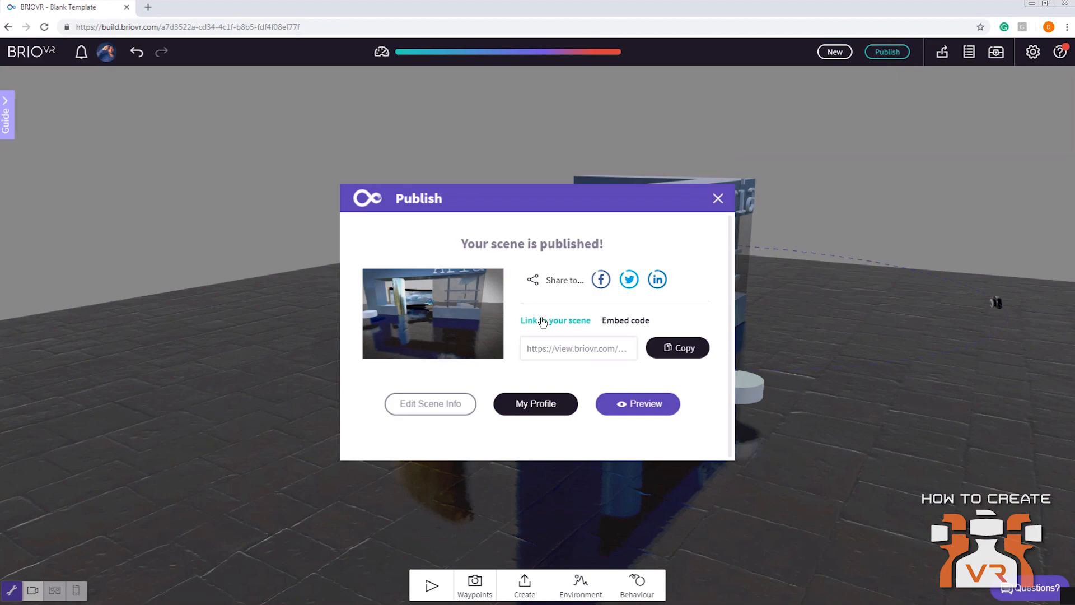
Copy the link to the published scene and open it in a new browser tab
left_click(679, 349)
left_click(148, 8)
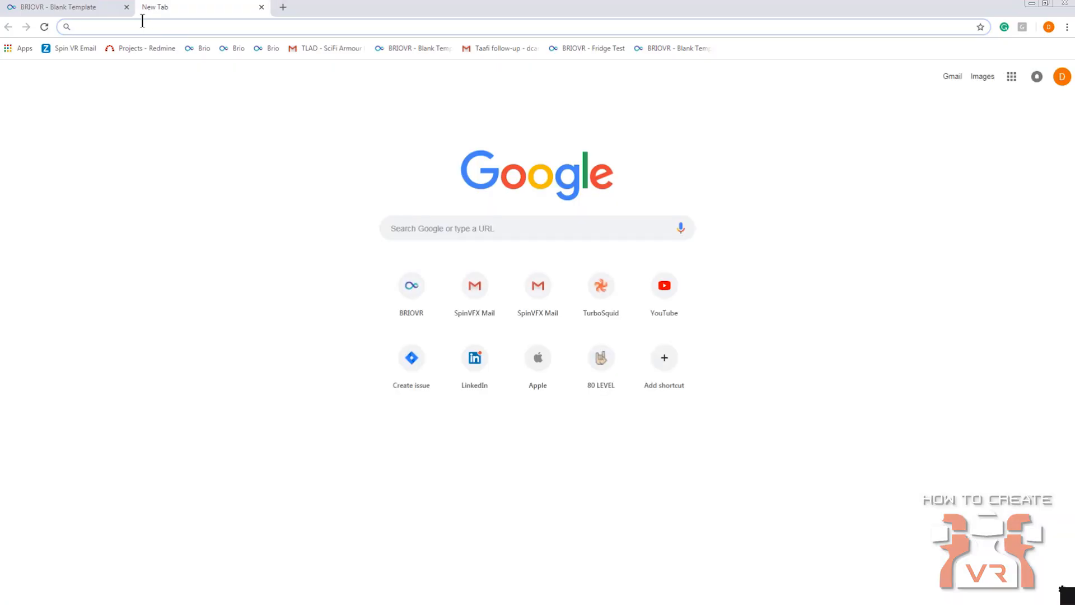
key("ctrl+v")
key("Return")
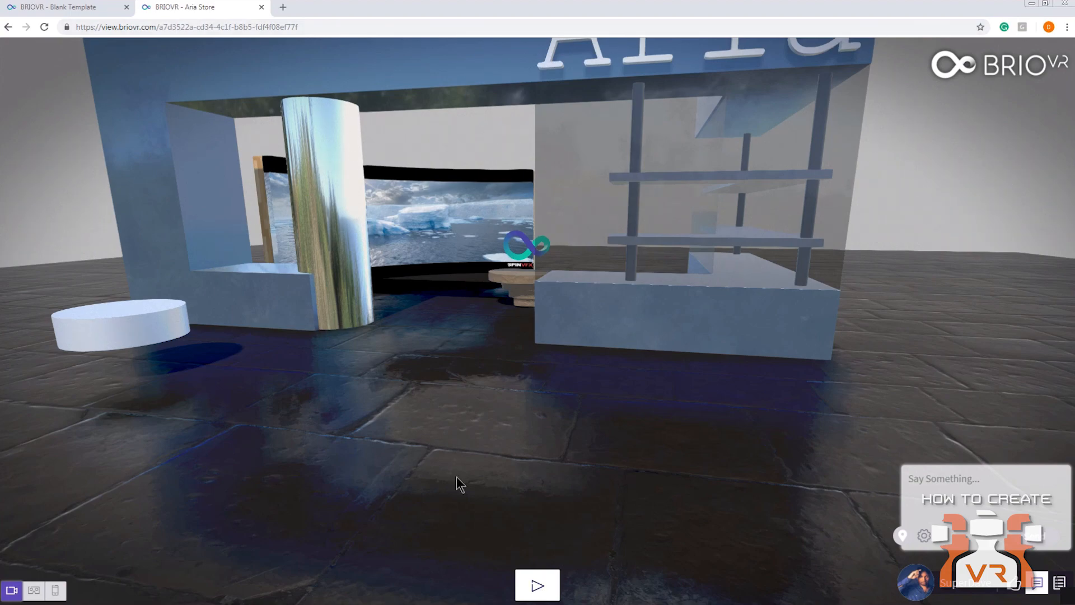
Play and stop the published Aria Store scene, view its embed code in the scene information, and close that information
left_click(542, 584)
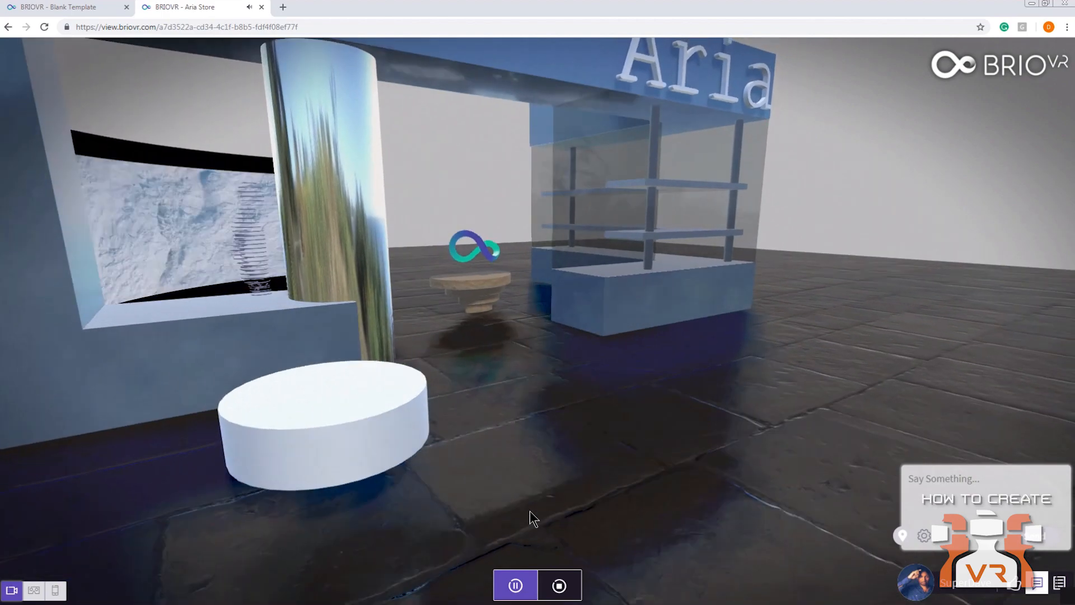
left_click(559, 585)
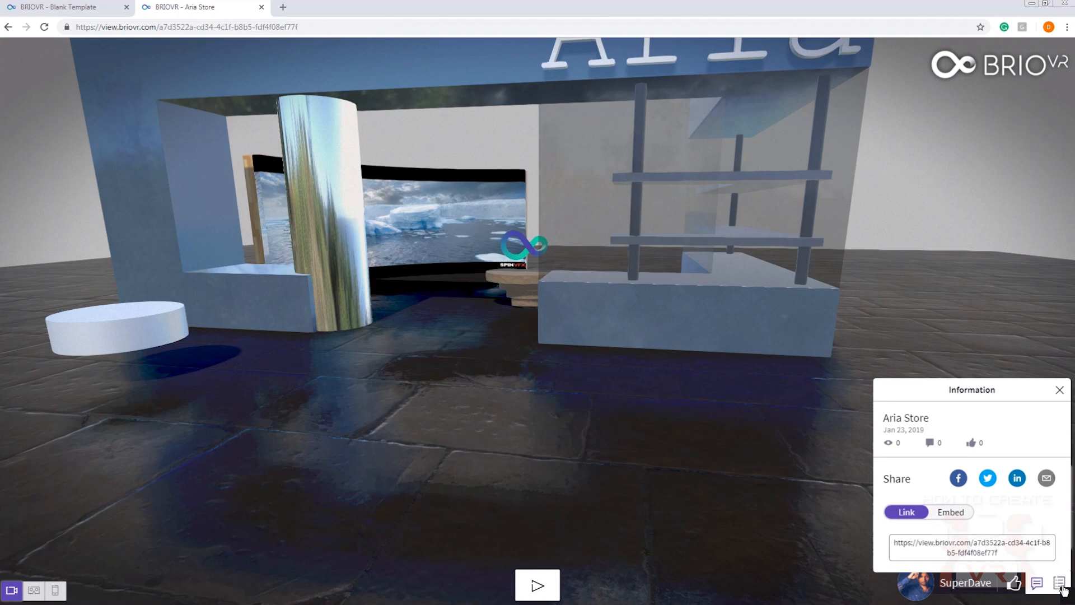
left_click(958, 511)
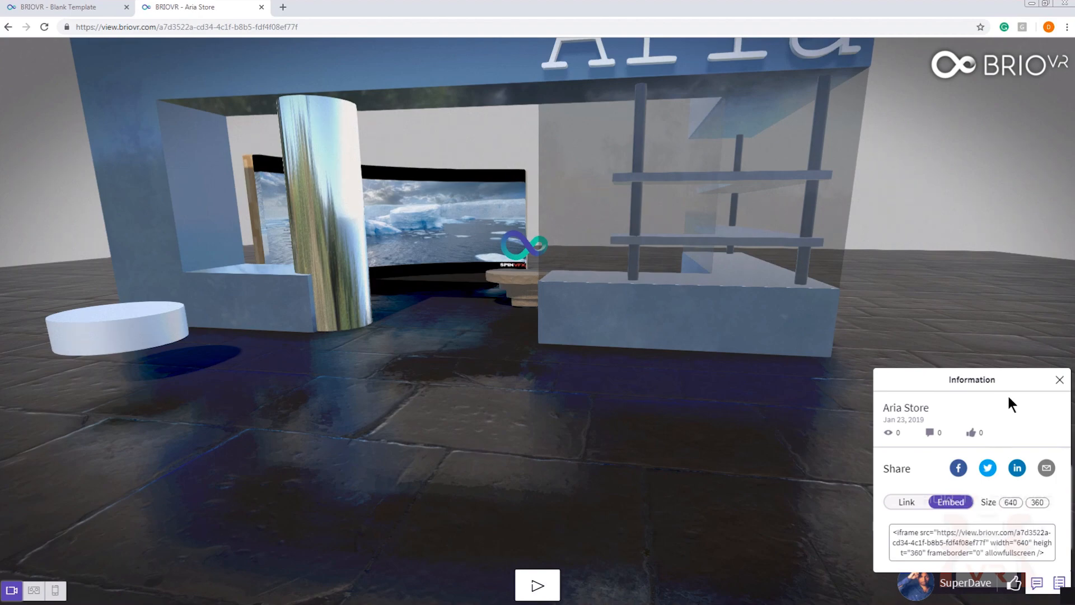
left_click(1051, 380)
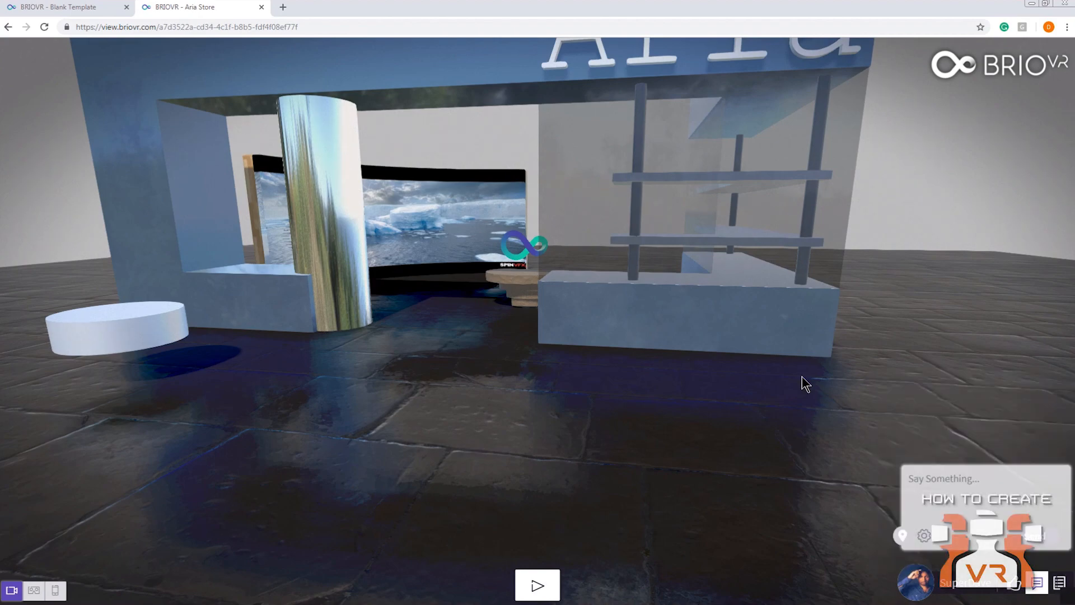